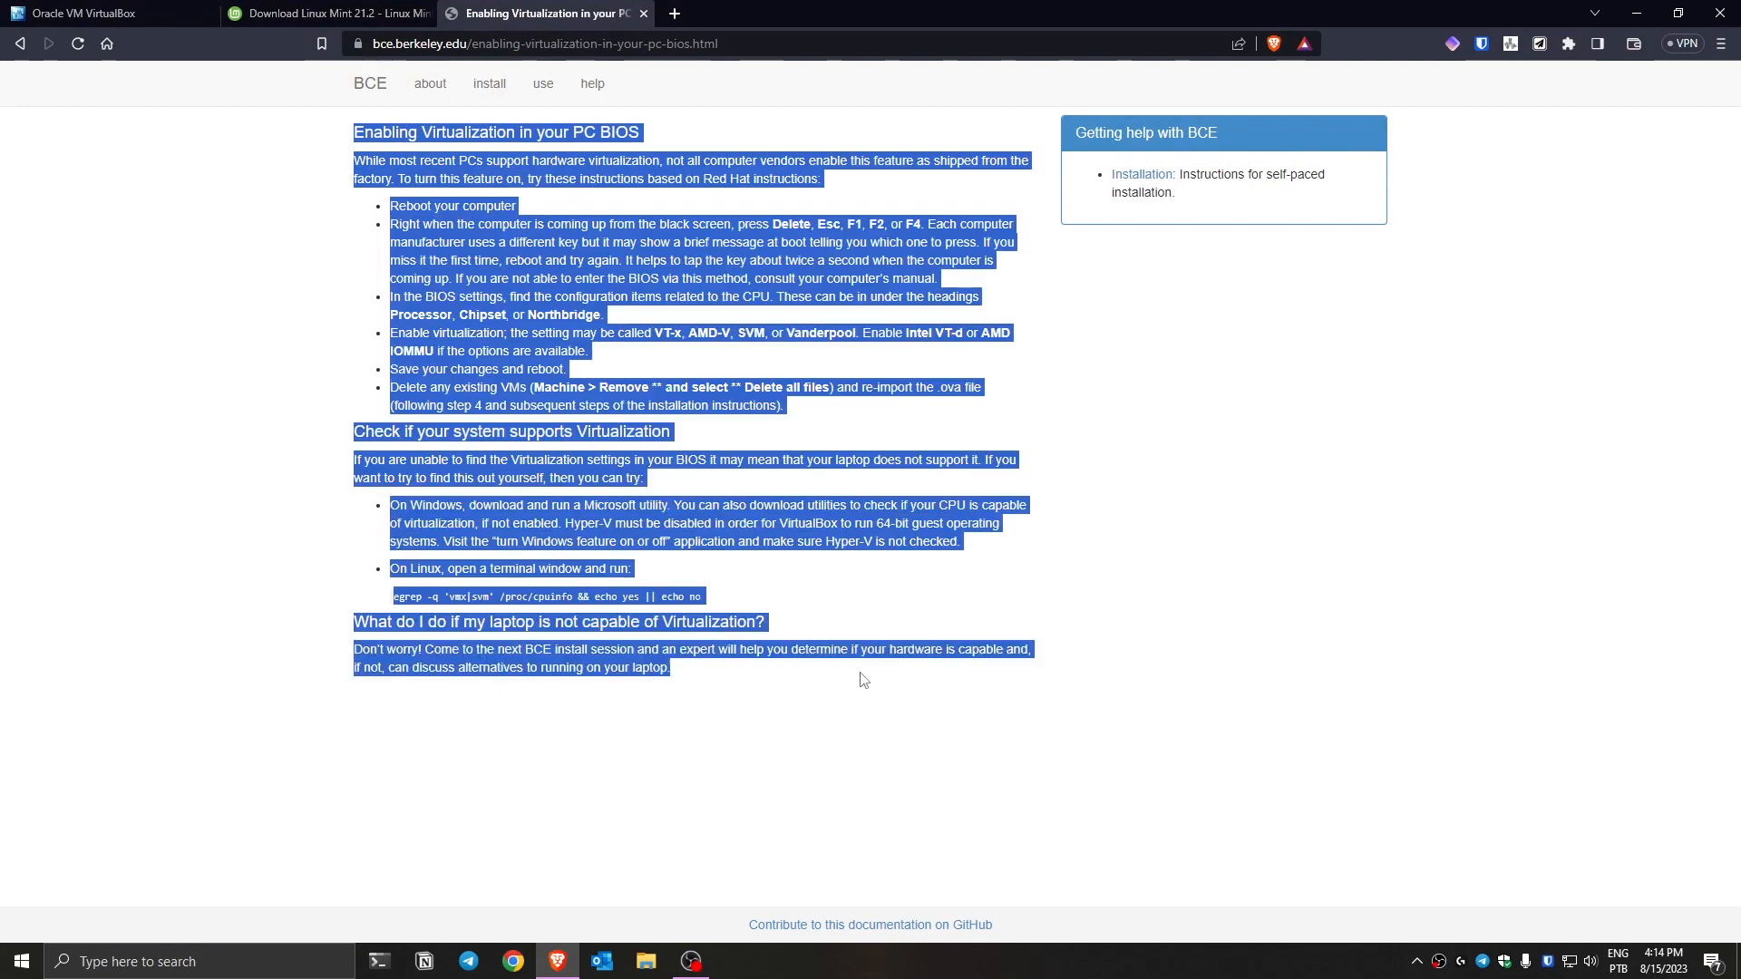
Review the instructions for enabling virtualization in the BIOS, including the entry keys, CPU headings and VT-x, AMD-V and Intel VT-d settings.
click(867, 689)
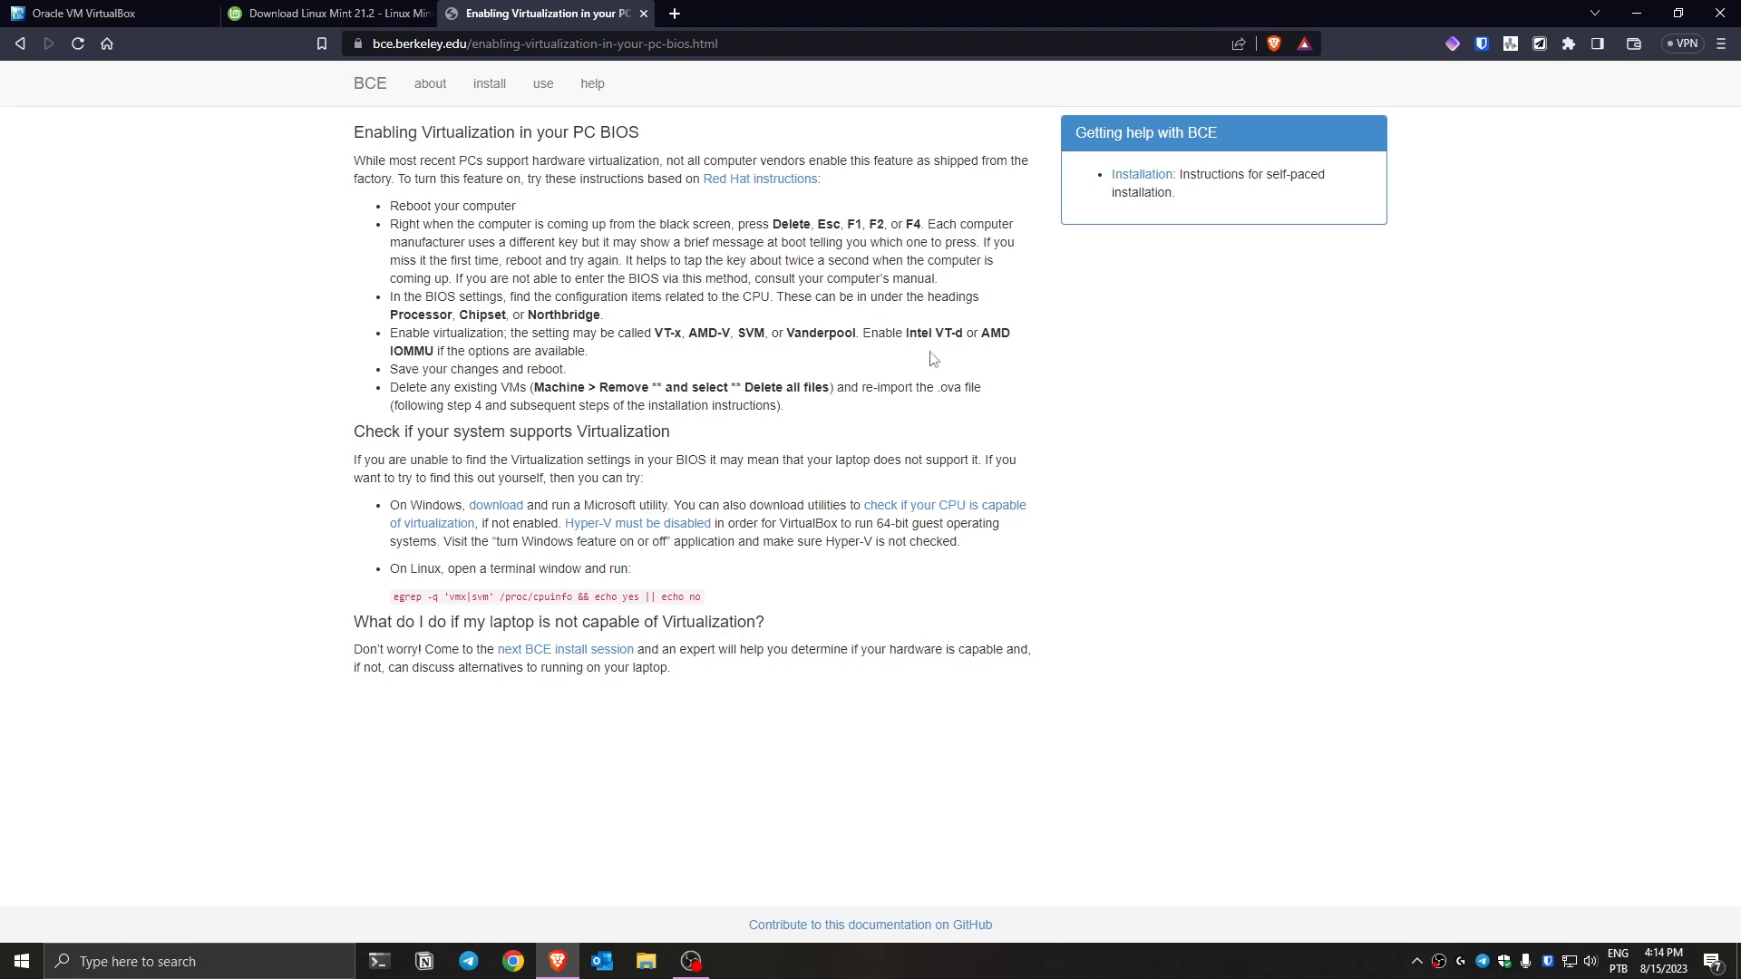
drag(774, 224, 922, 225)
click(401, 313)
drag(732, 334, 682, 333)
click(712, 335)
drag(907, 333, 968, 335)
click(436, 340)
drag(436, 340, 966, 494)
click(753, 363)
Open the VirtualBox downloads page and examine the Windows hosts package and the Extension Pack section.
click(123, 20)
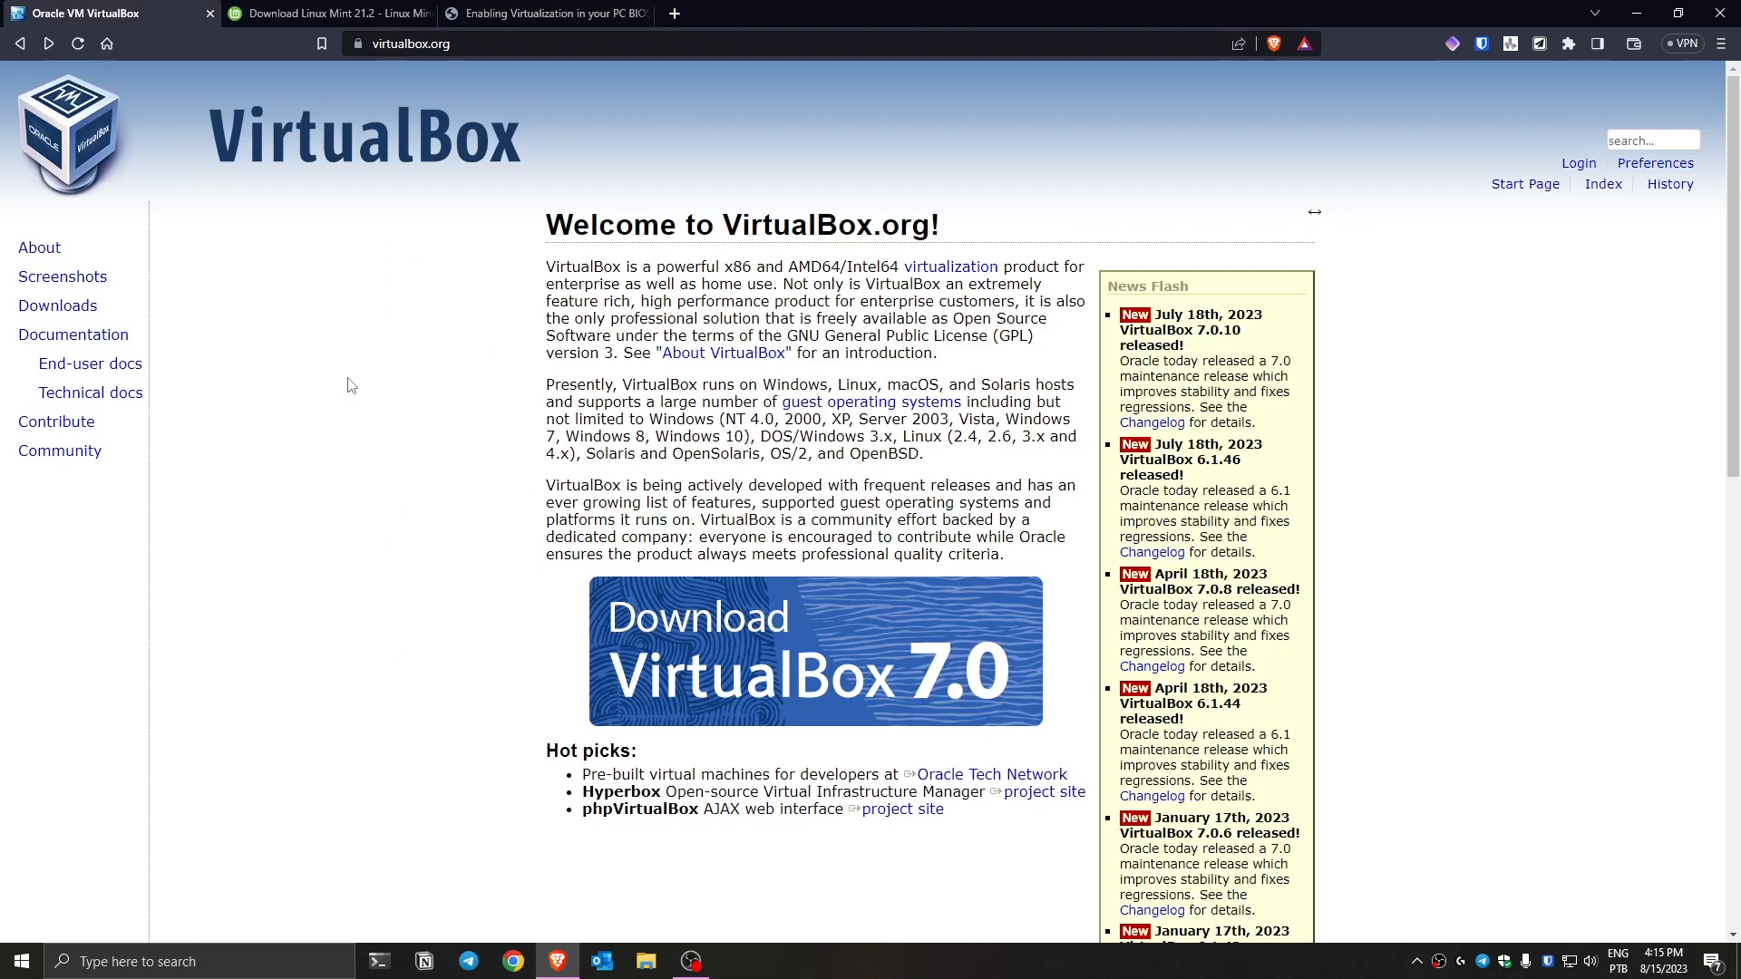
click(86, 312)
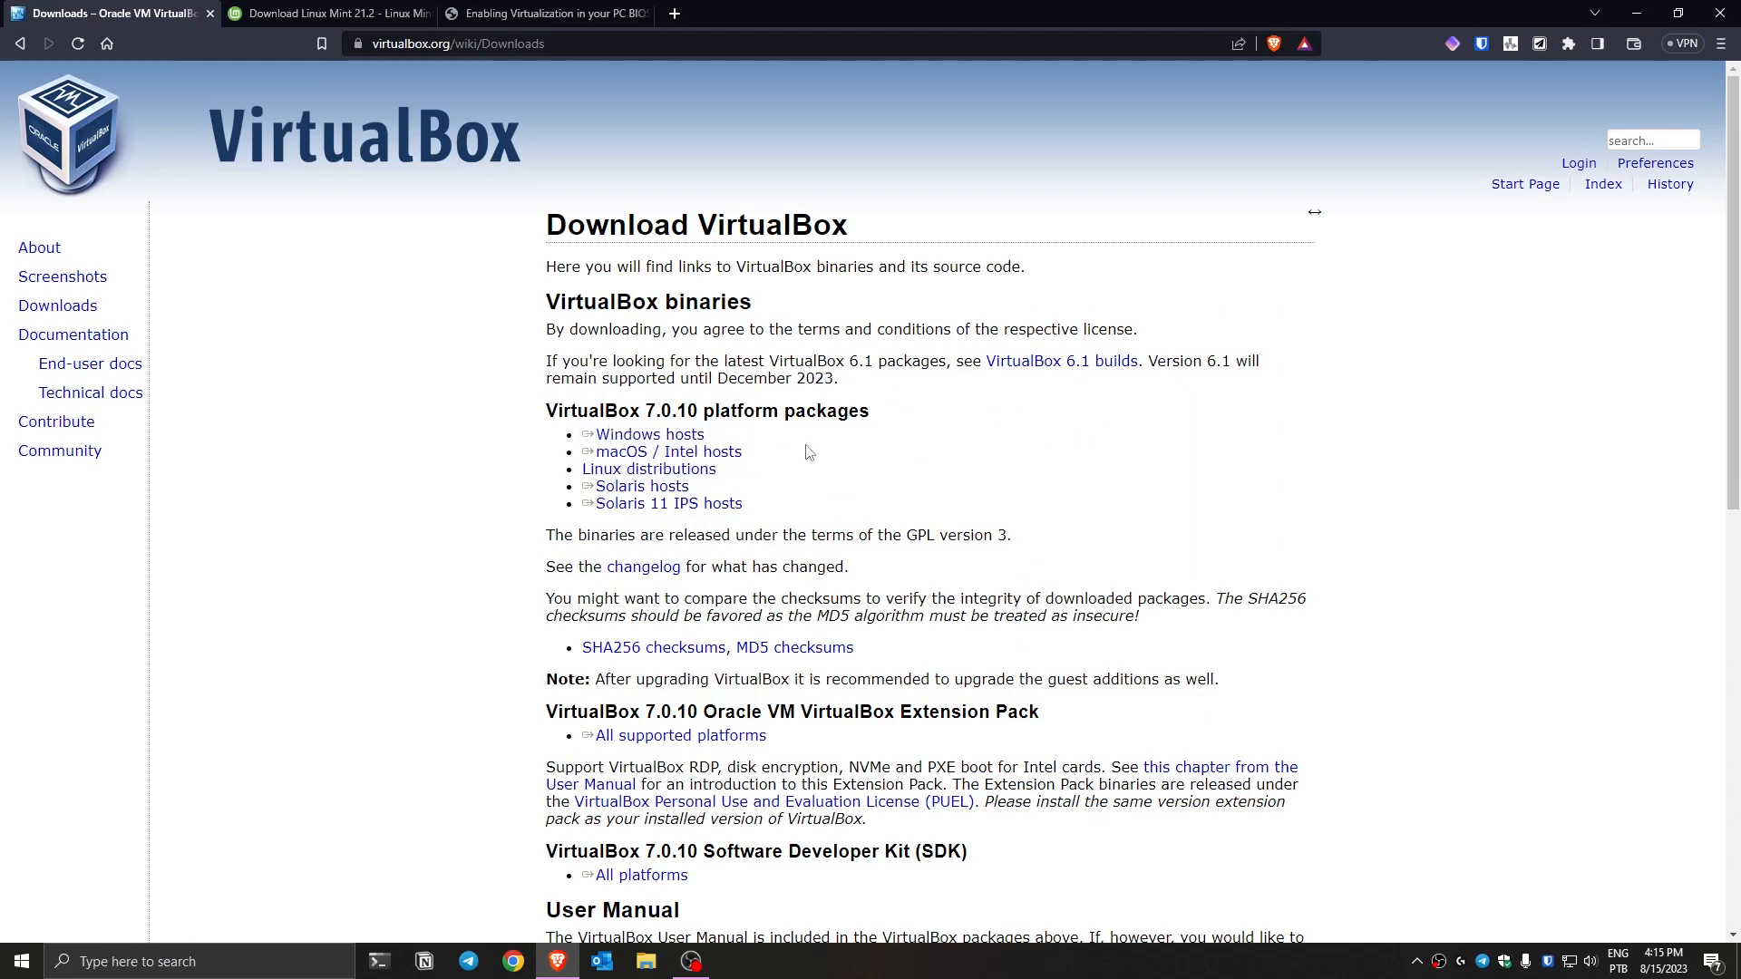
drag(770, 432, 585, 434)
click(515, 494)
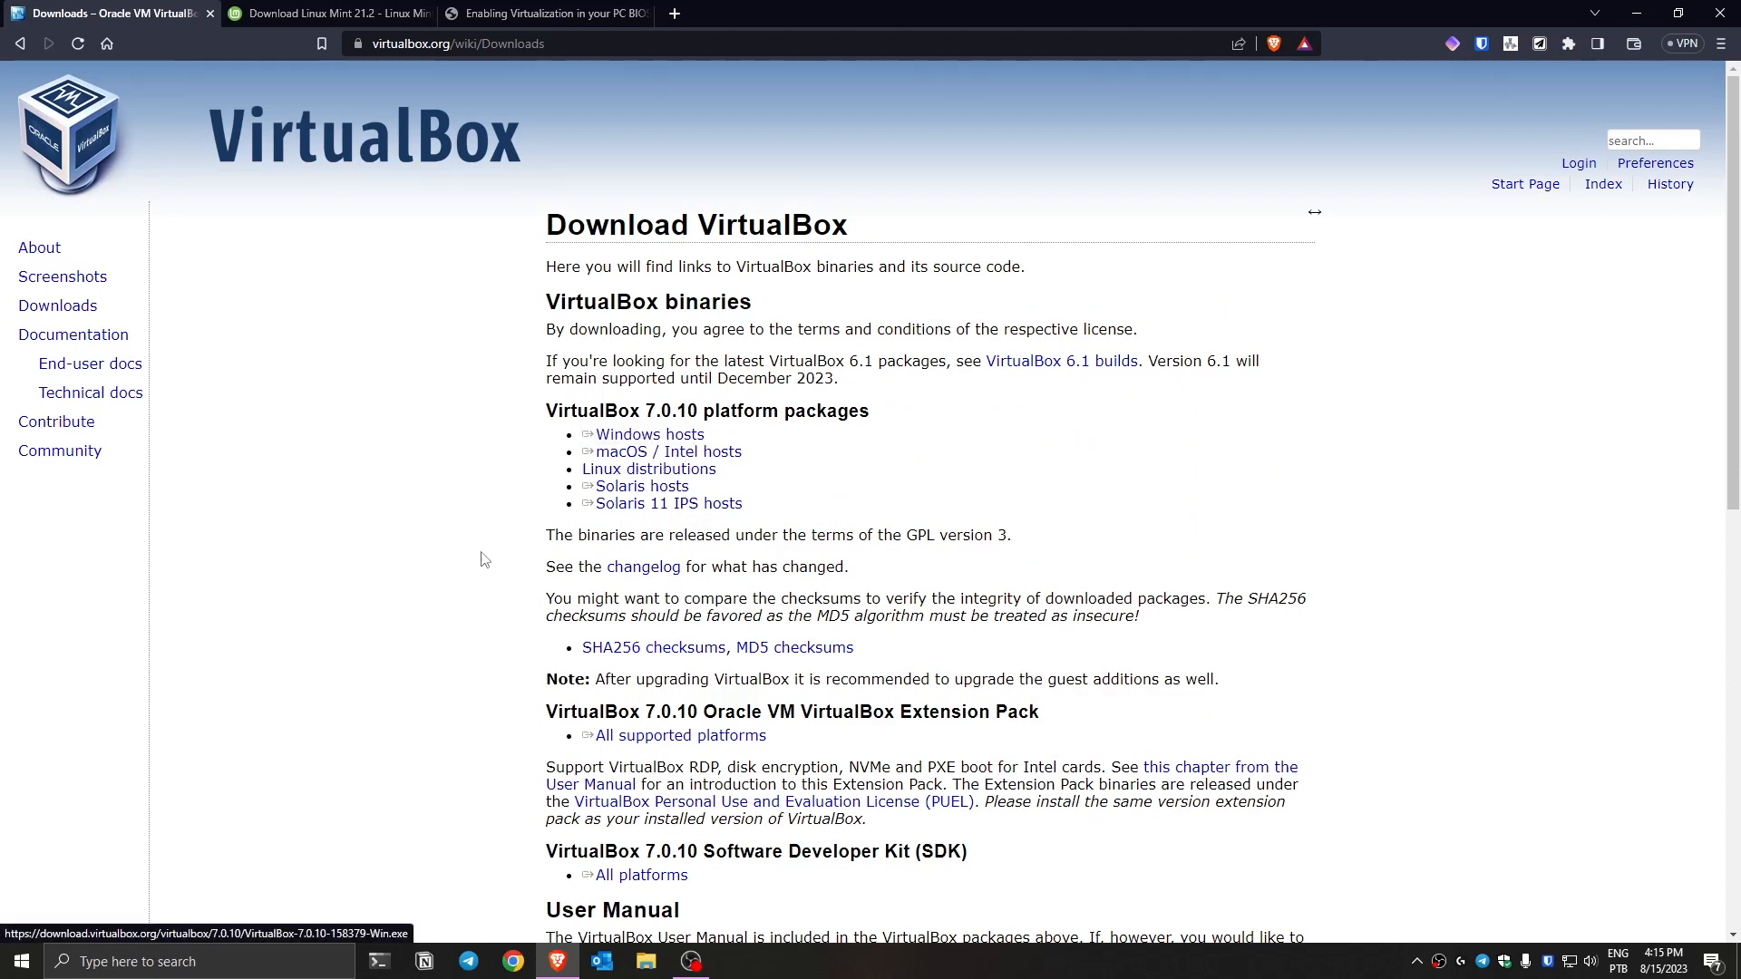
double_click(594, 712)
click(483, 322)
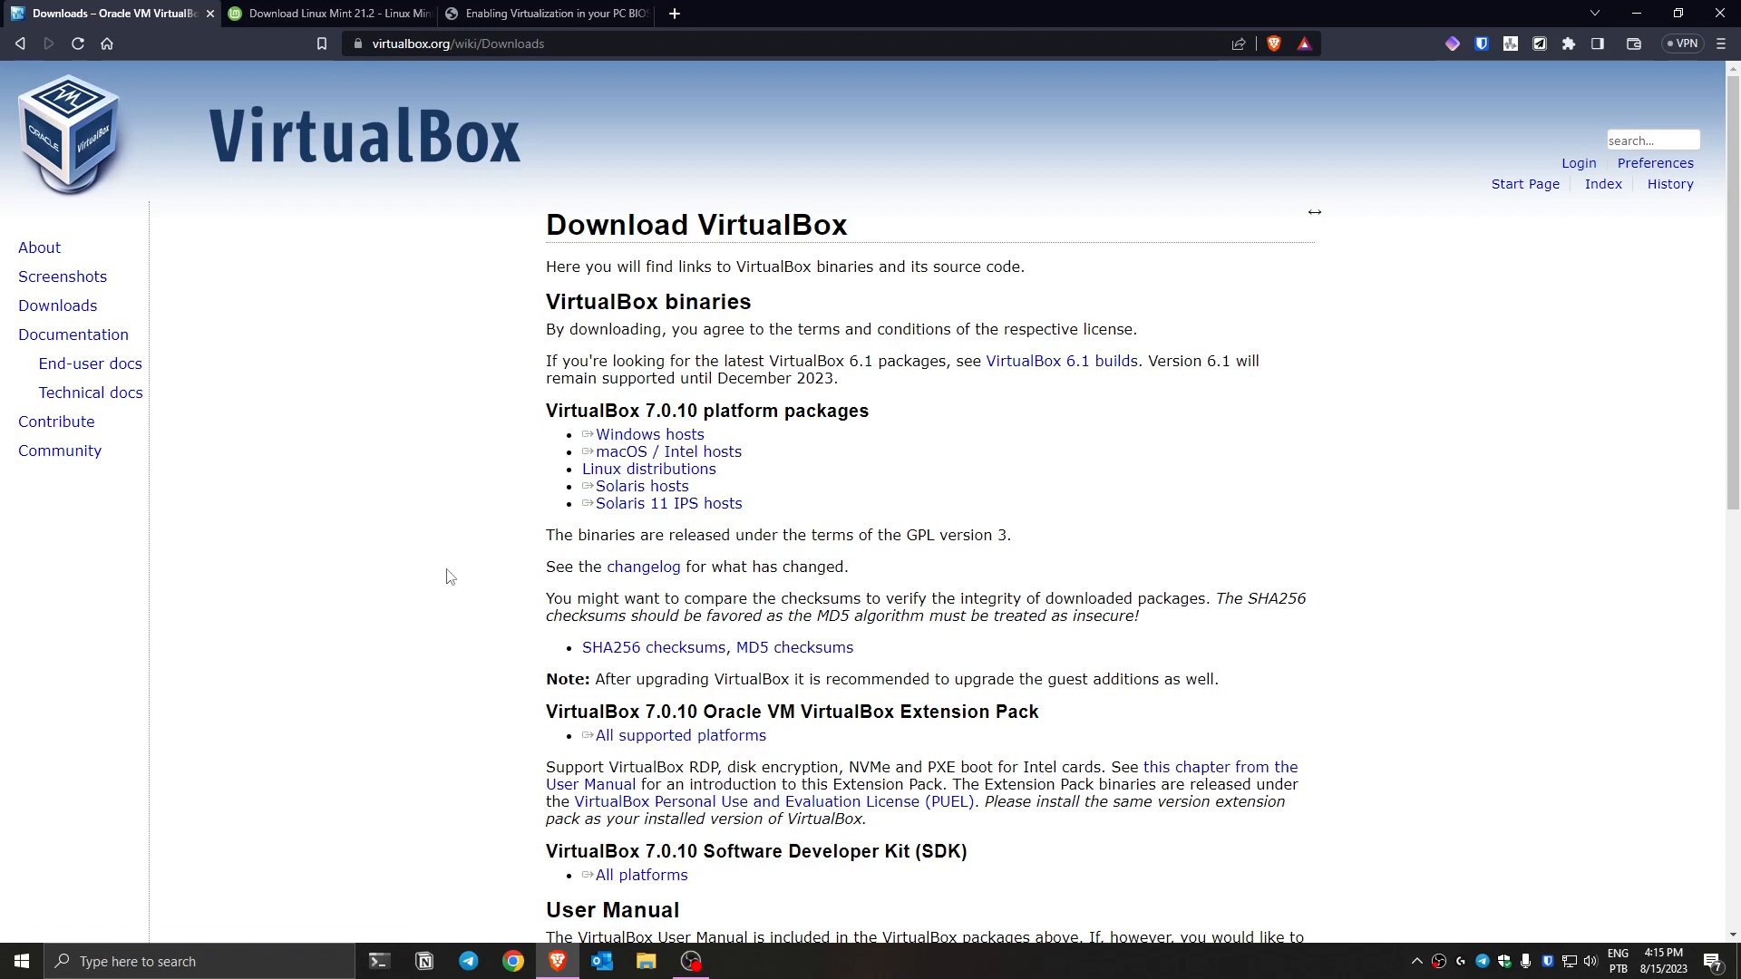
scroll(454, 581, down, 2)
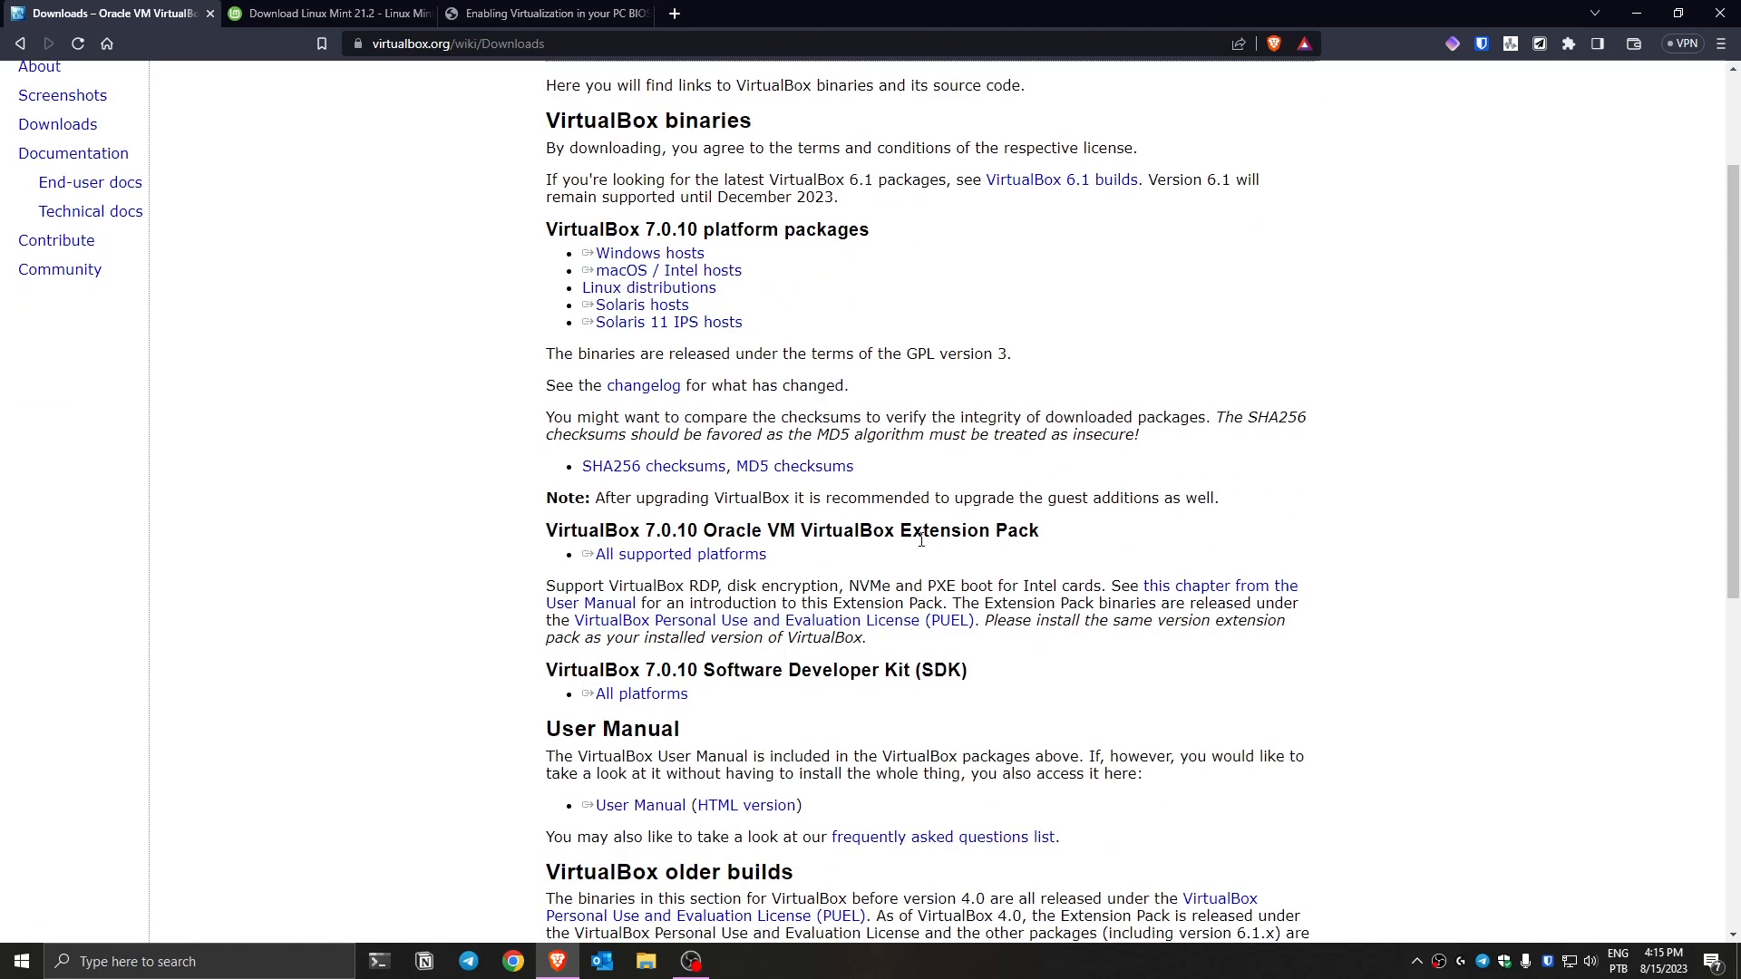
drag(769, 556, 630, 568)
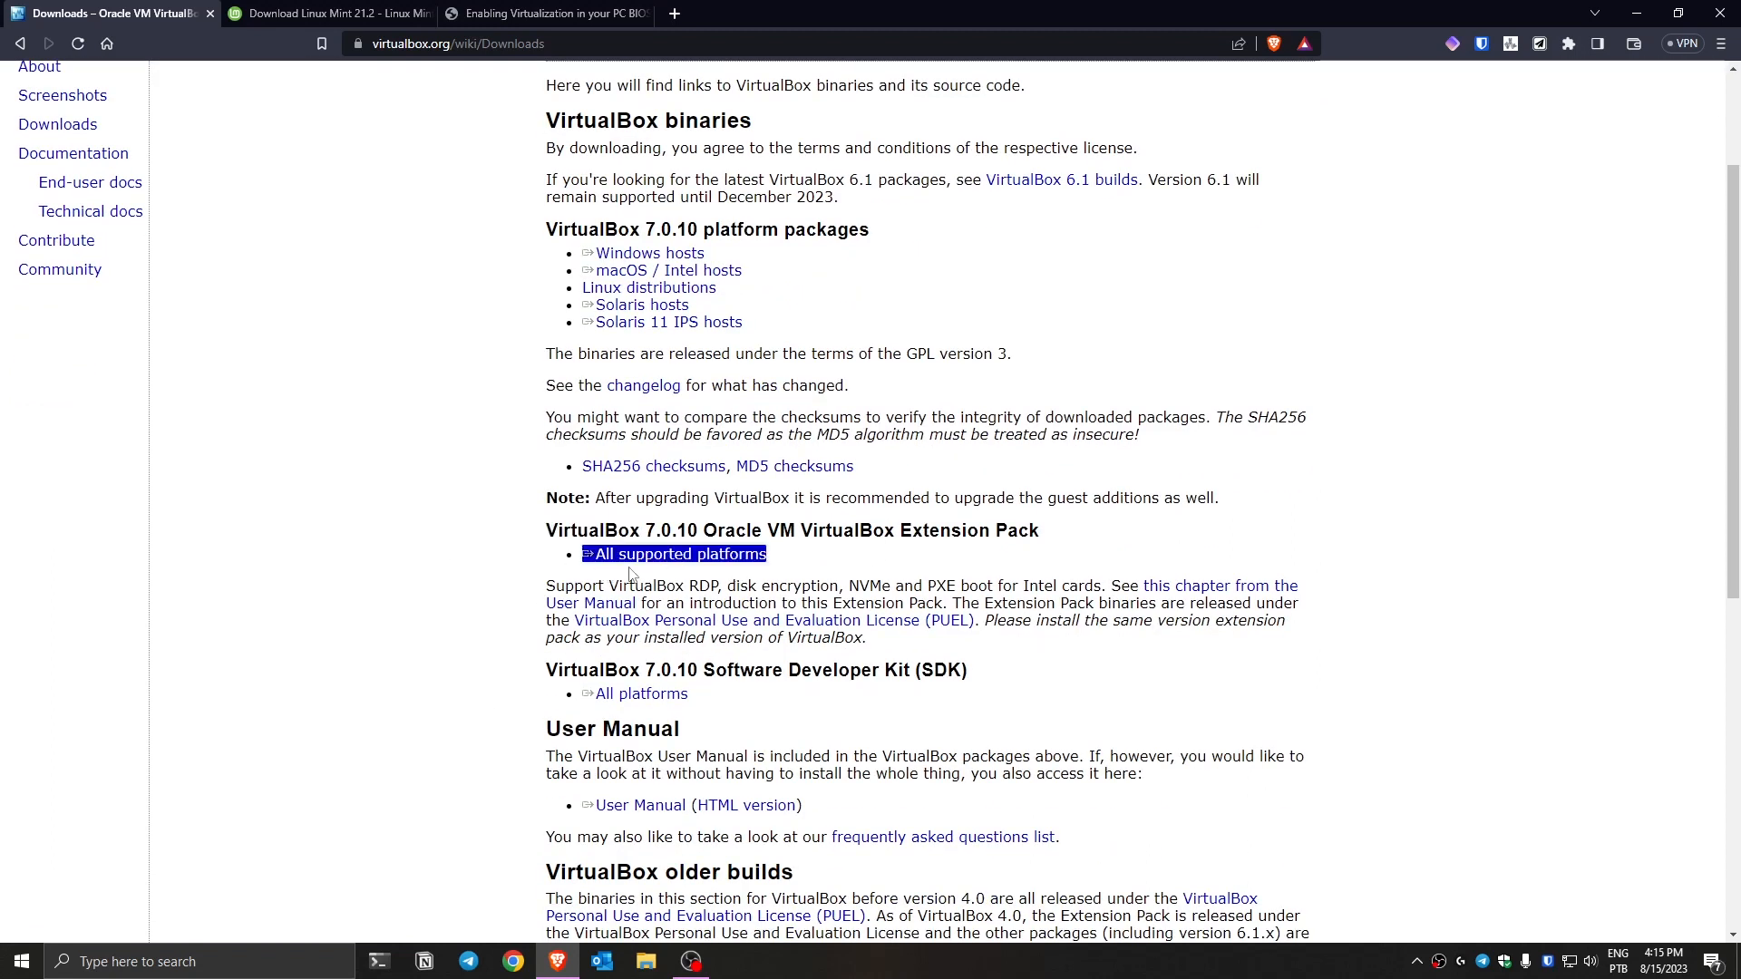
click(682, 566)
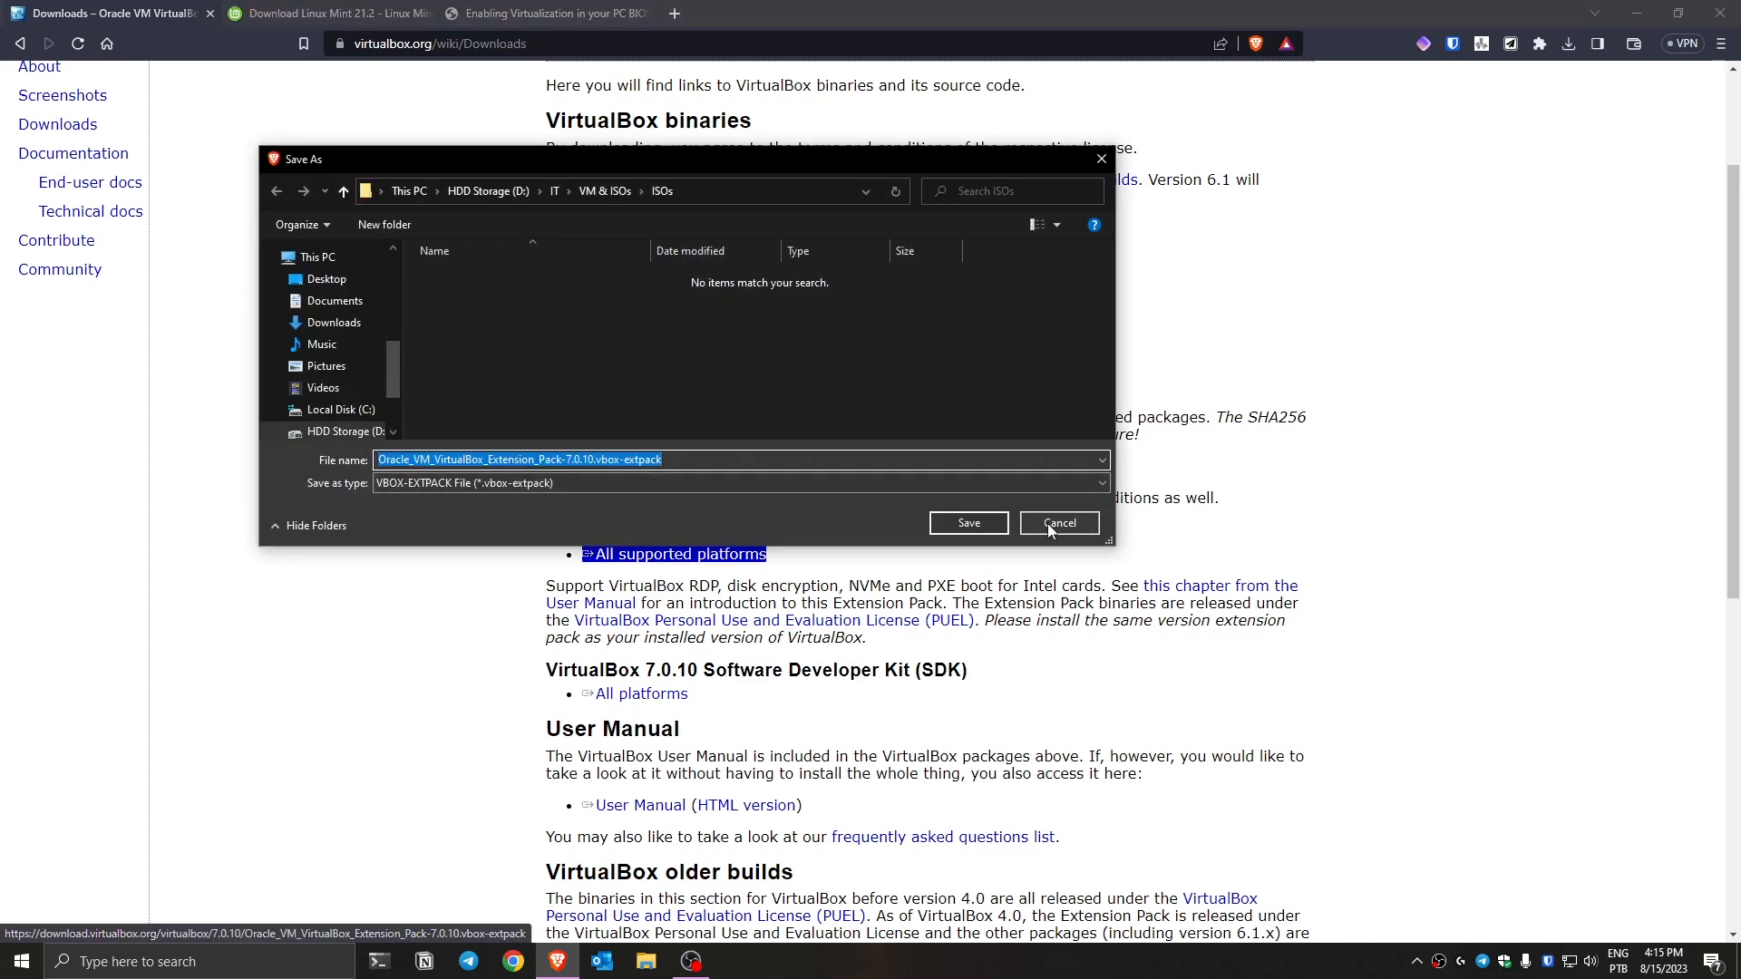
click(1058, 524)
scroll(689, 453, up, 2)
drag(712, 437, 675, 440)
click(675, 437)
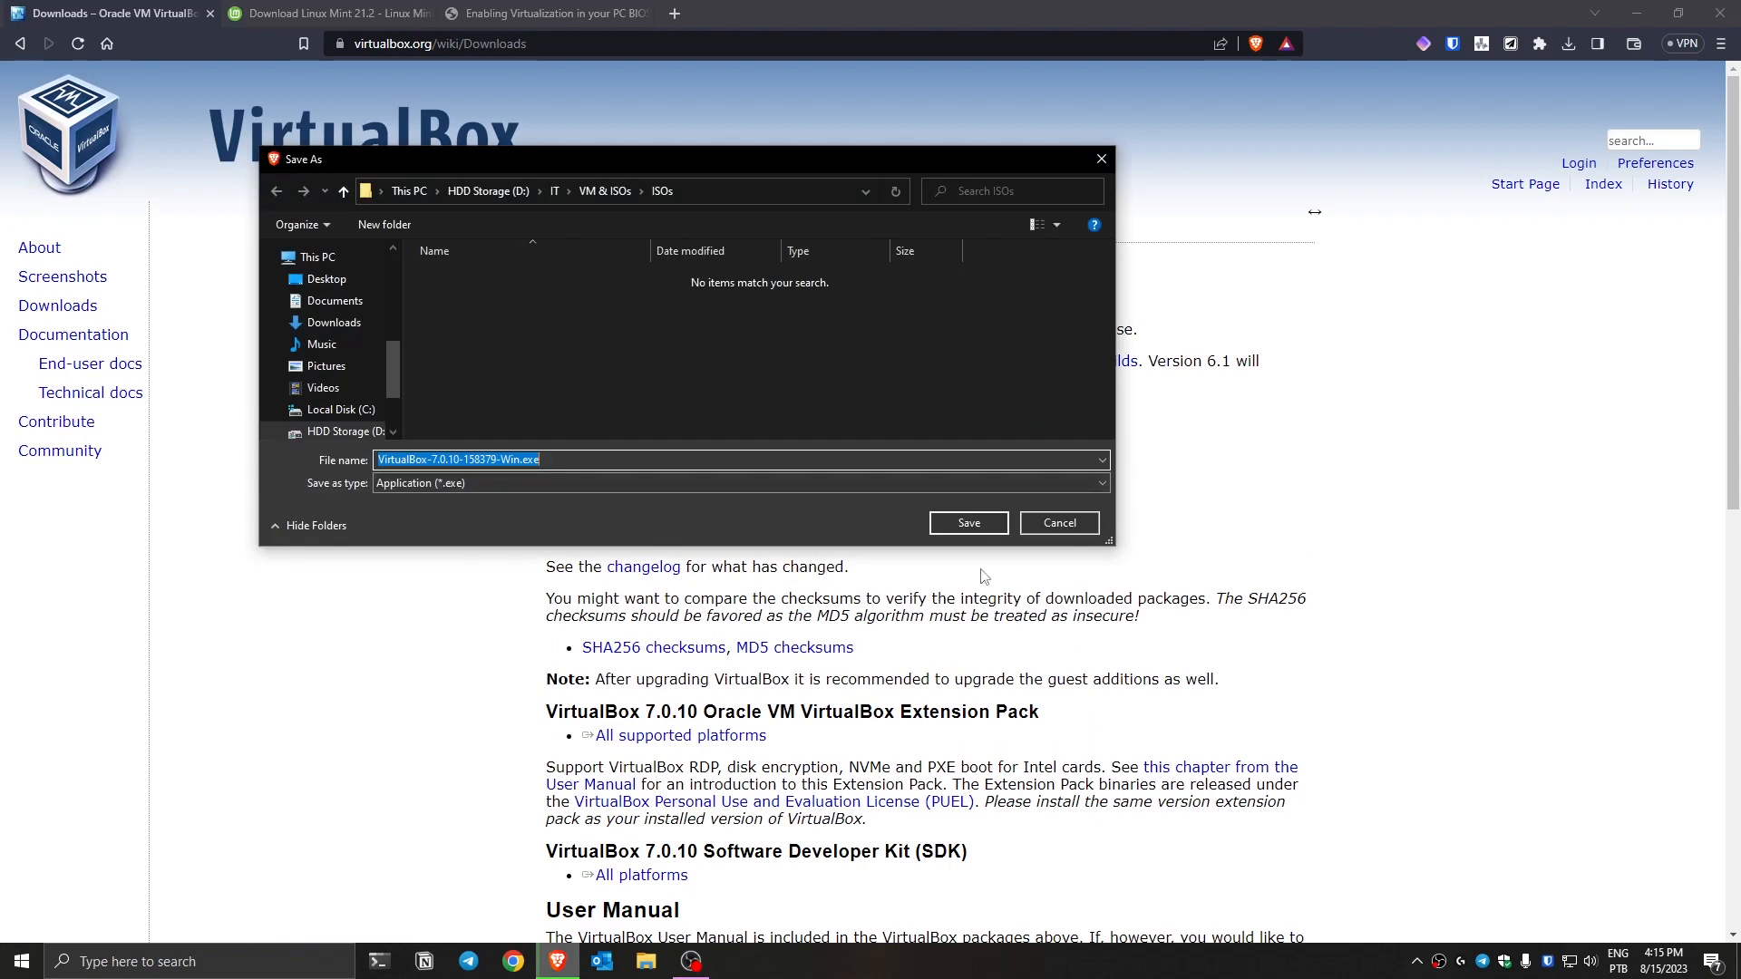
click(1060, 524)
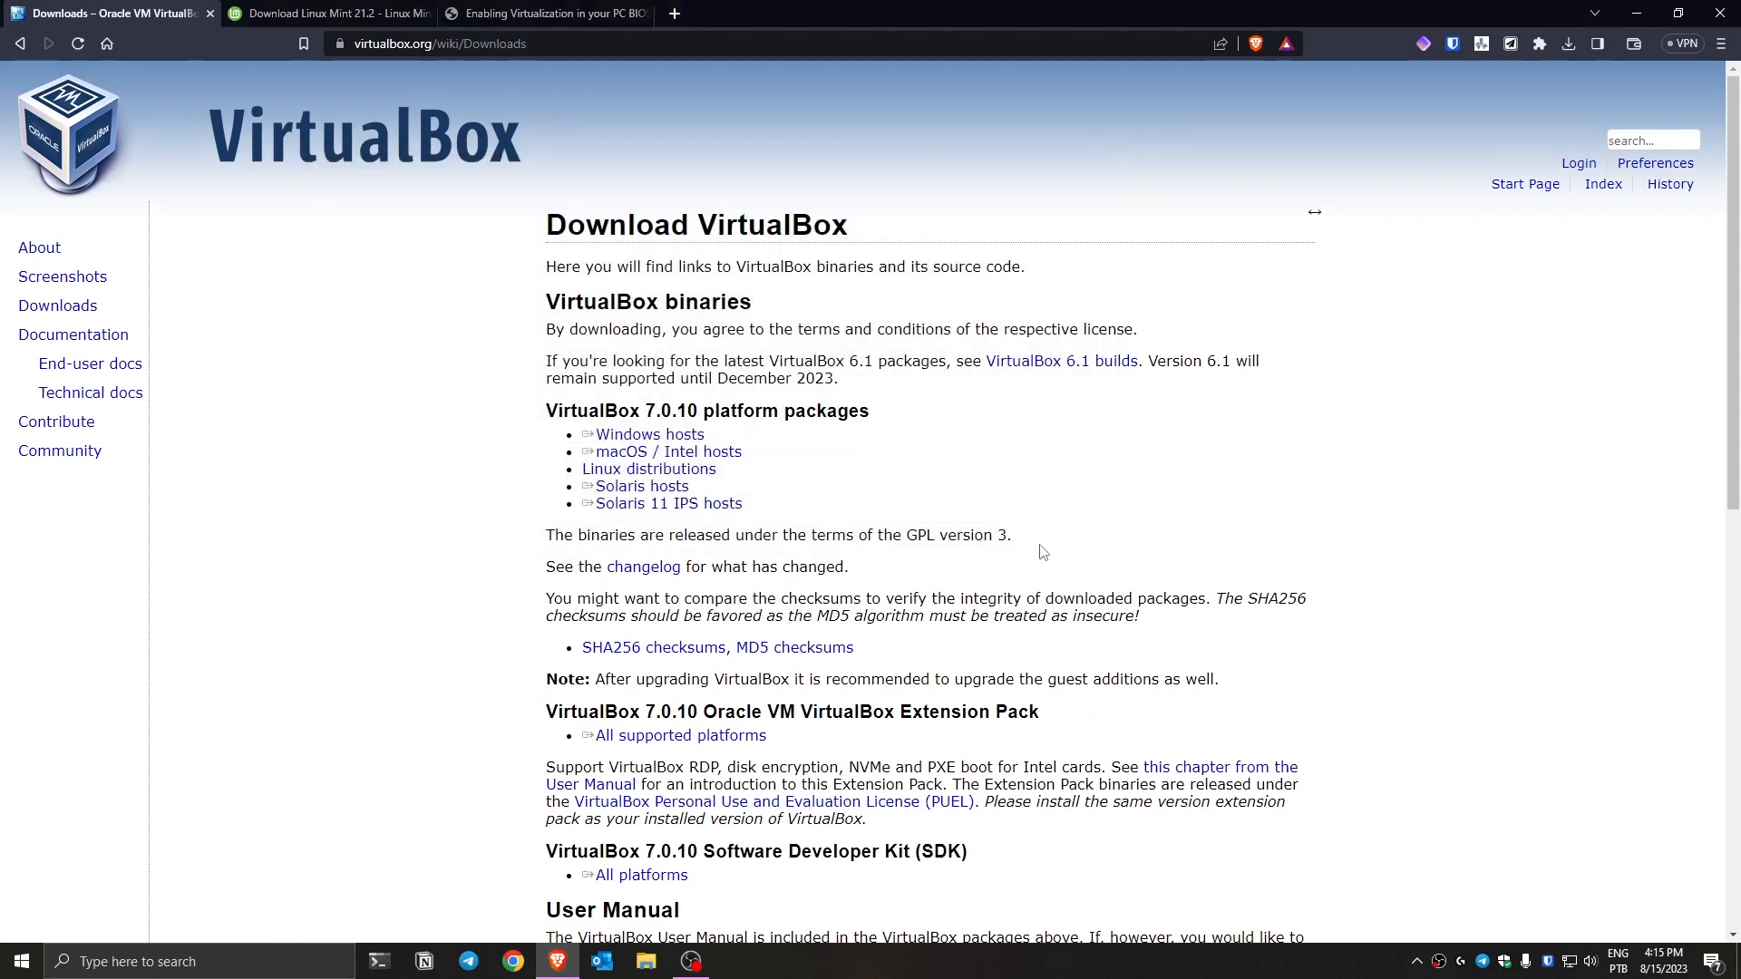
Switch to the Linux Mint download page and compare the Cinnamon, MATE and Xfce editions.
scroll(1042, 553, down, 2)
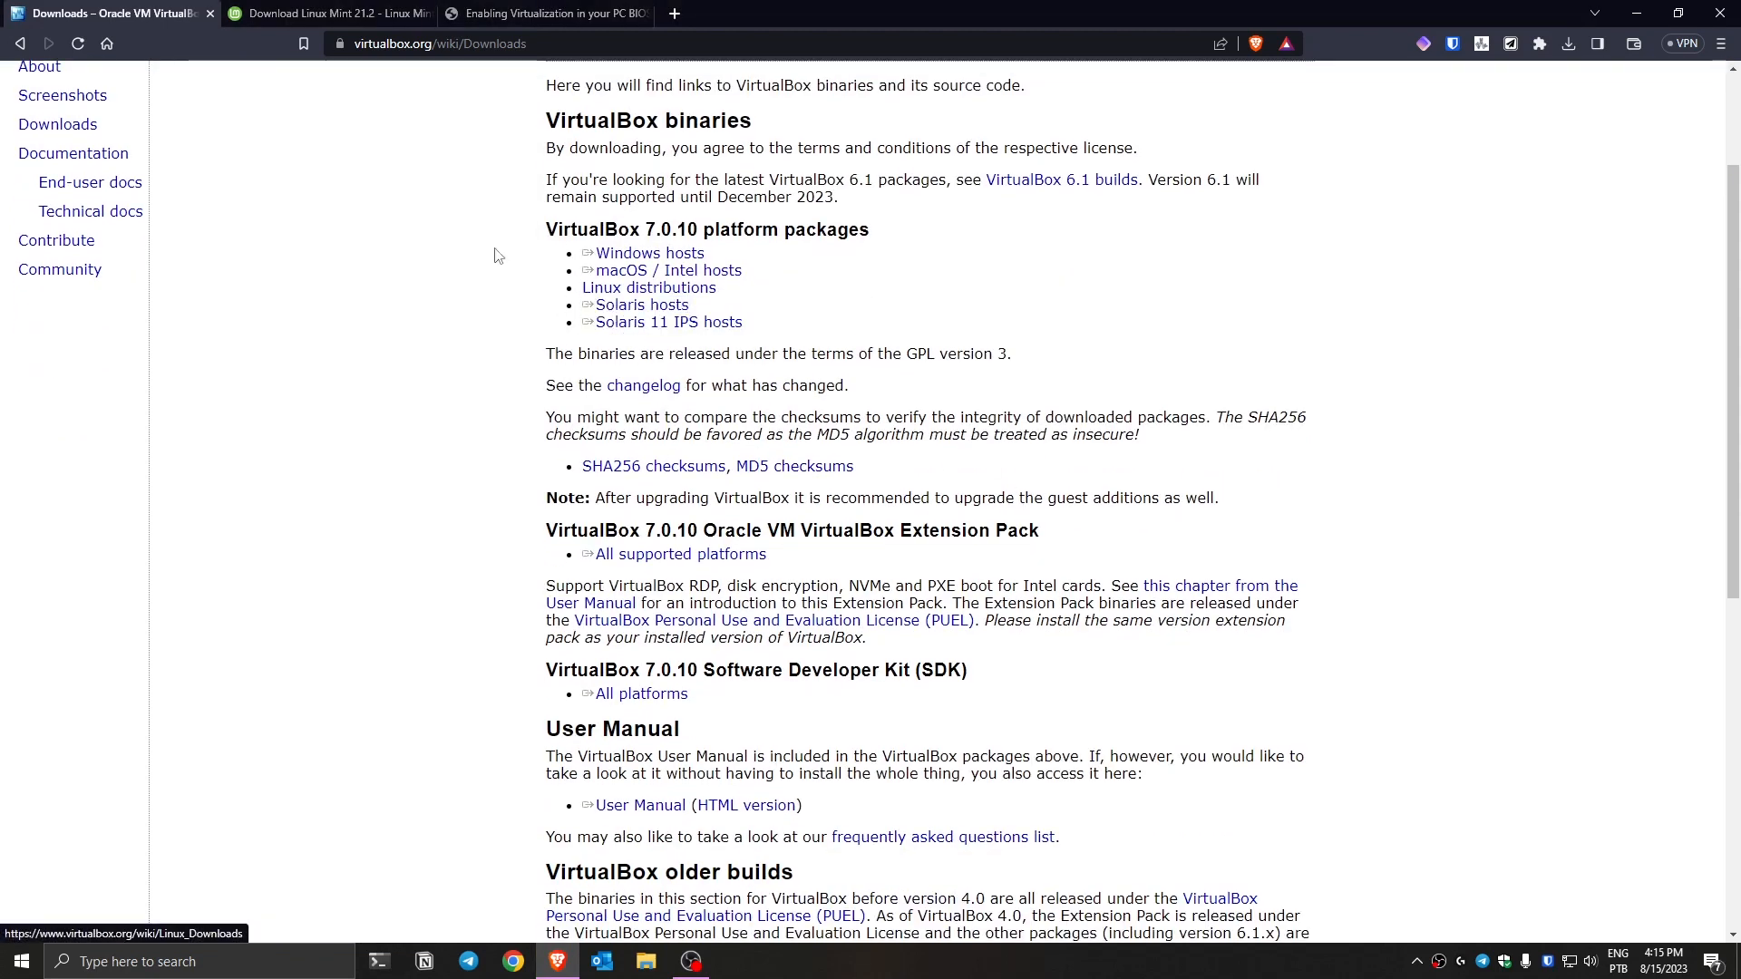
click(309, 13)
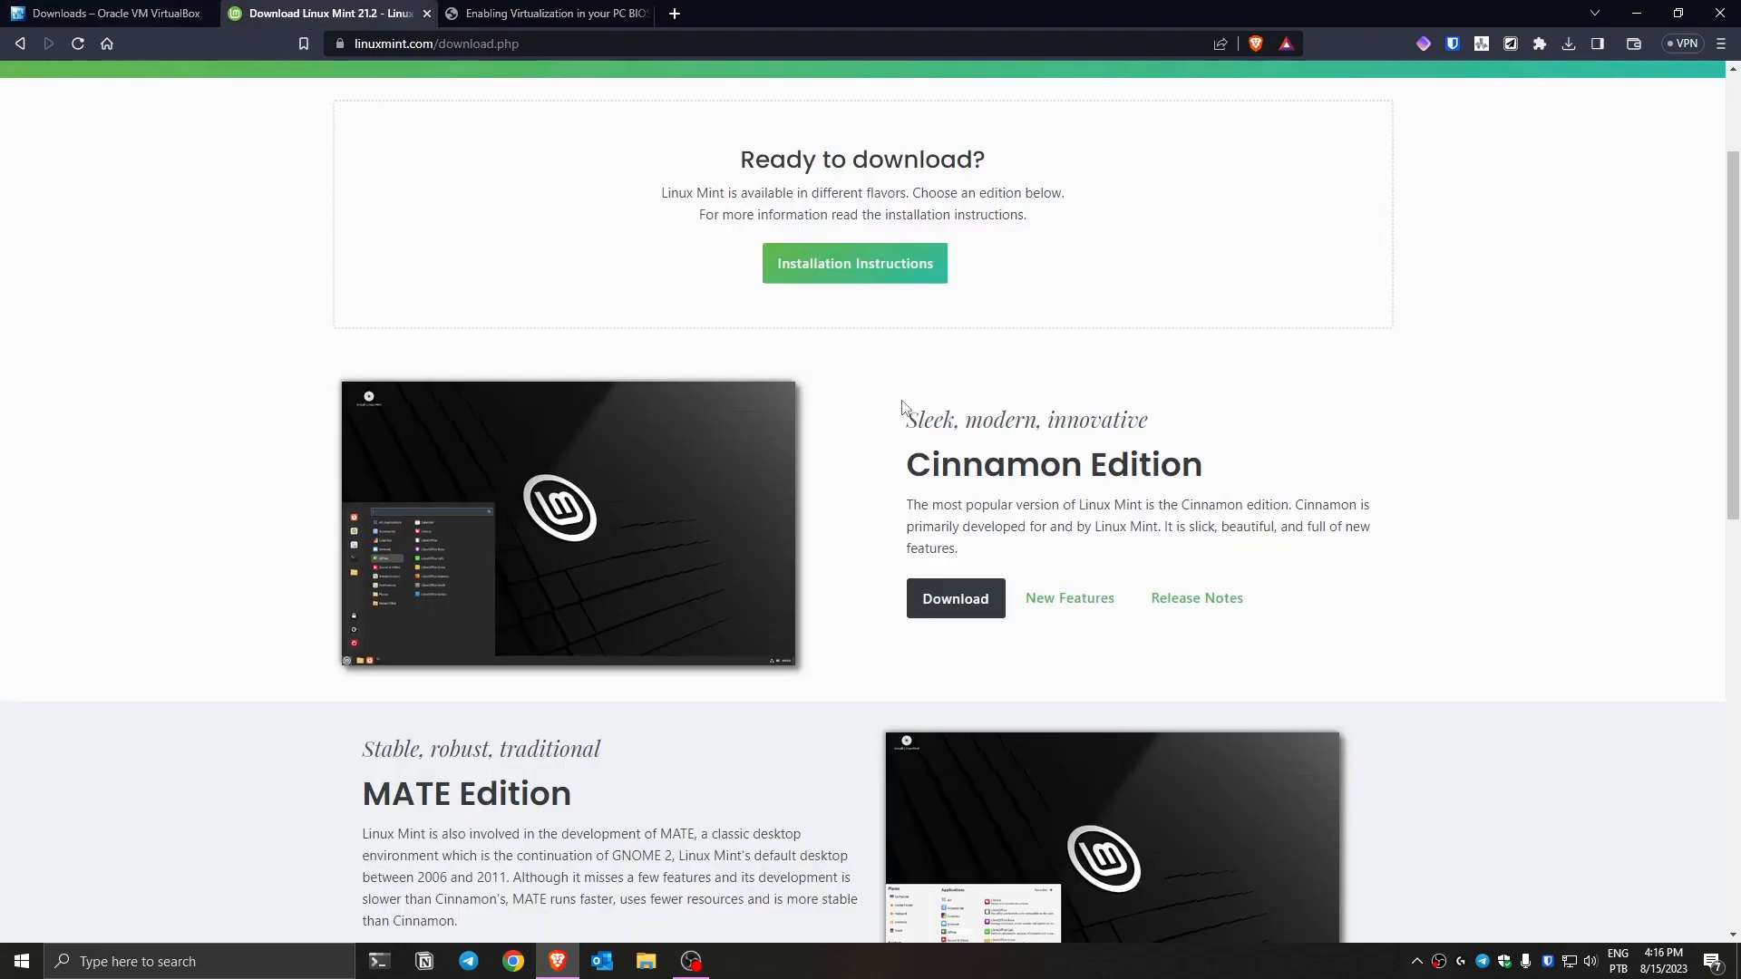
scroll(887, 430, down, 2)
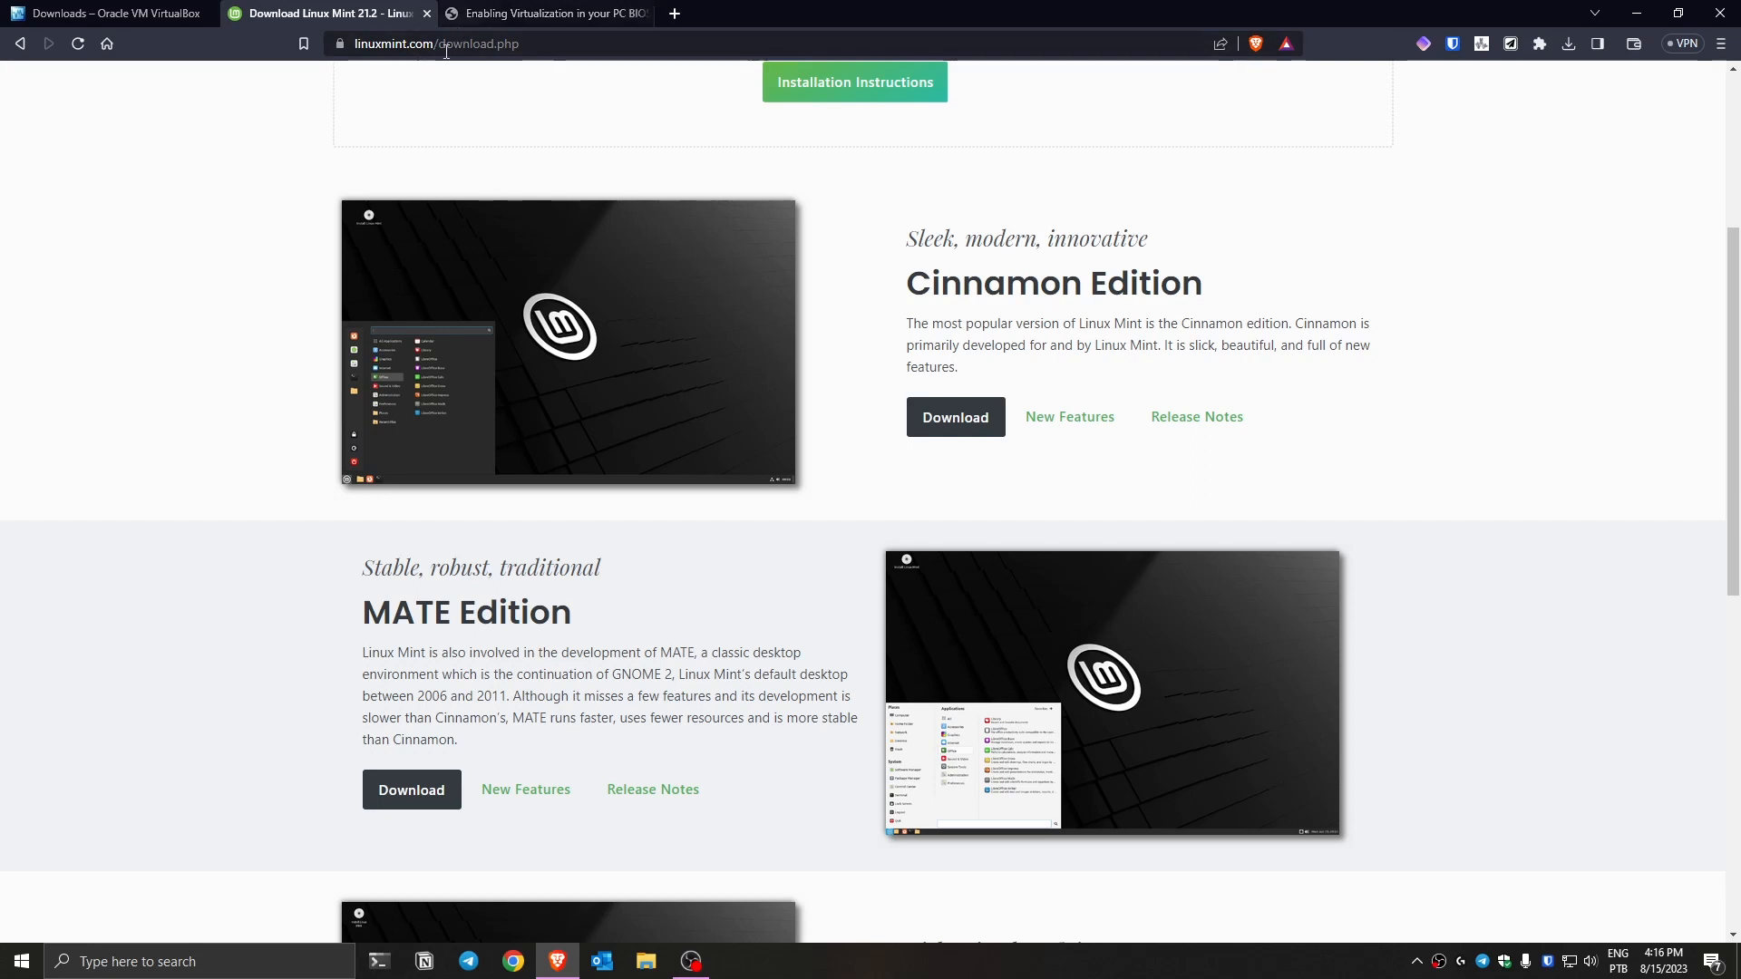
scroll(683, 369, down, 2)
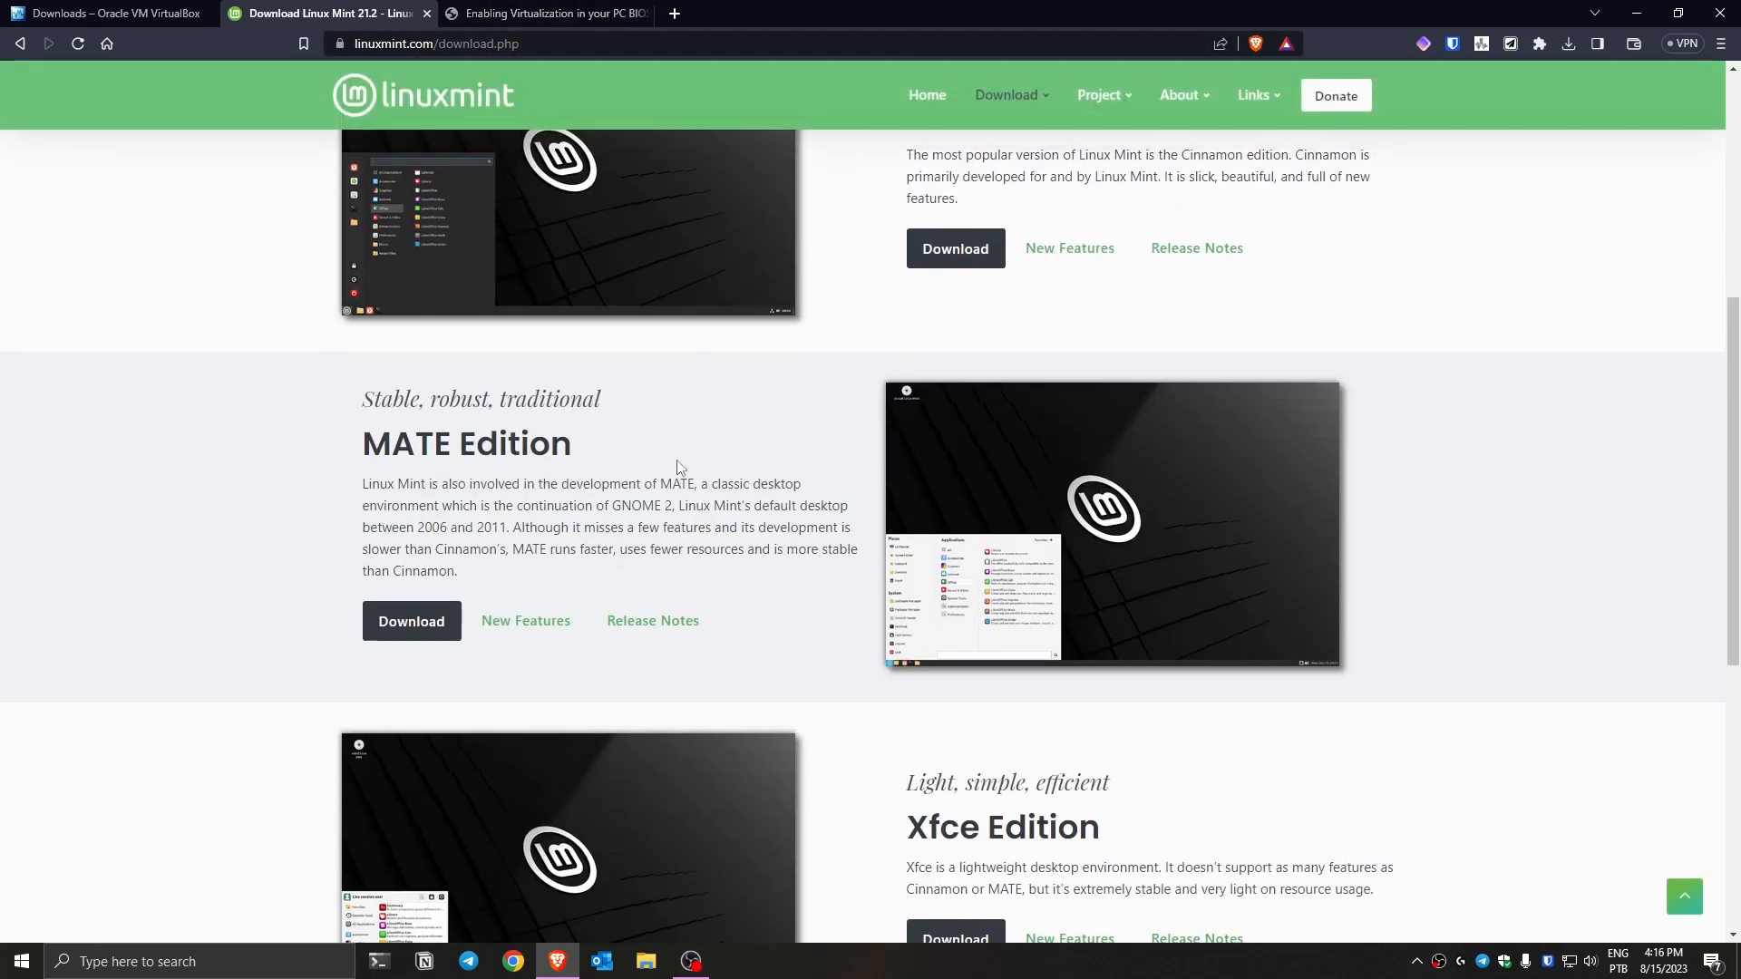
scroll(675, 408, down, 3)
scroll(708, 544, up, 3)
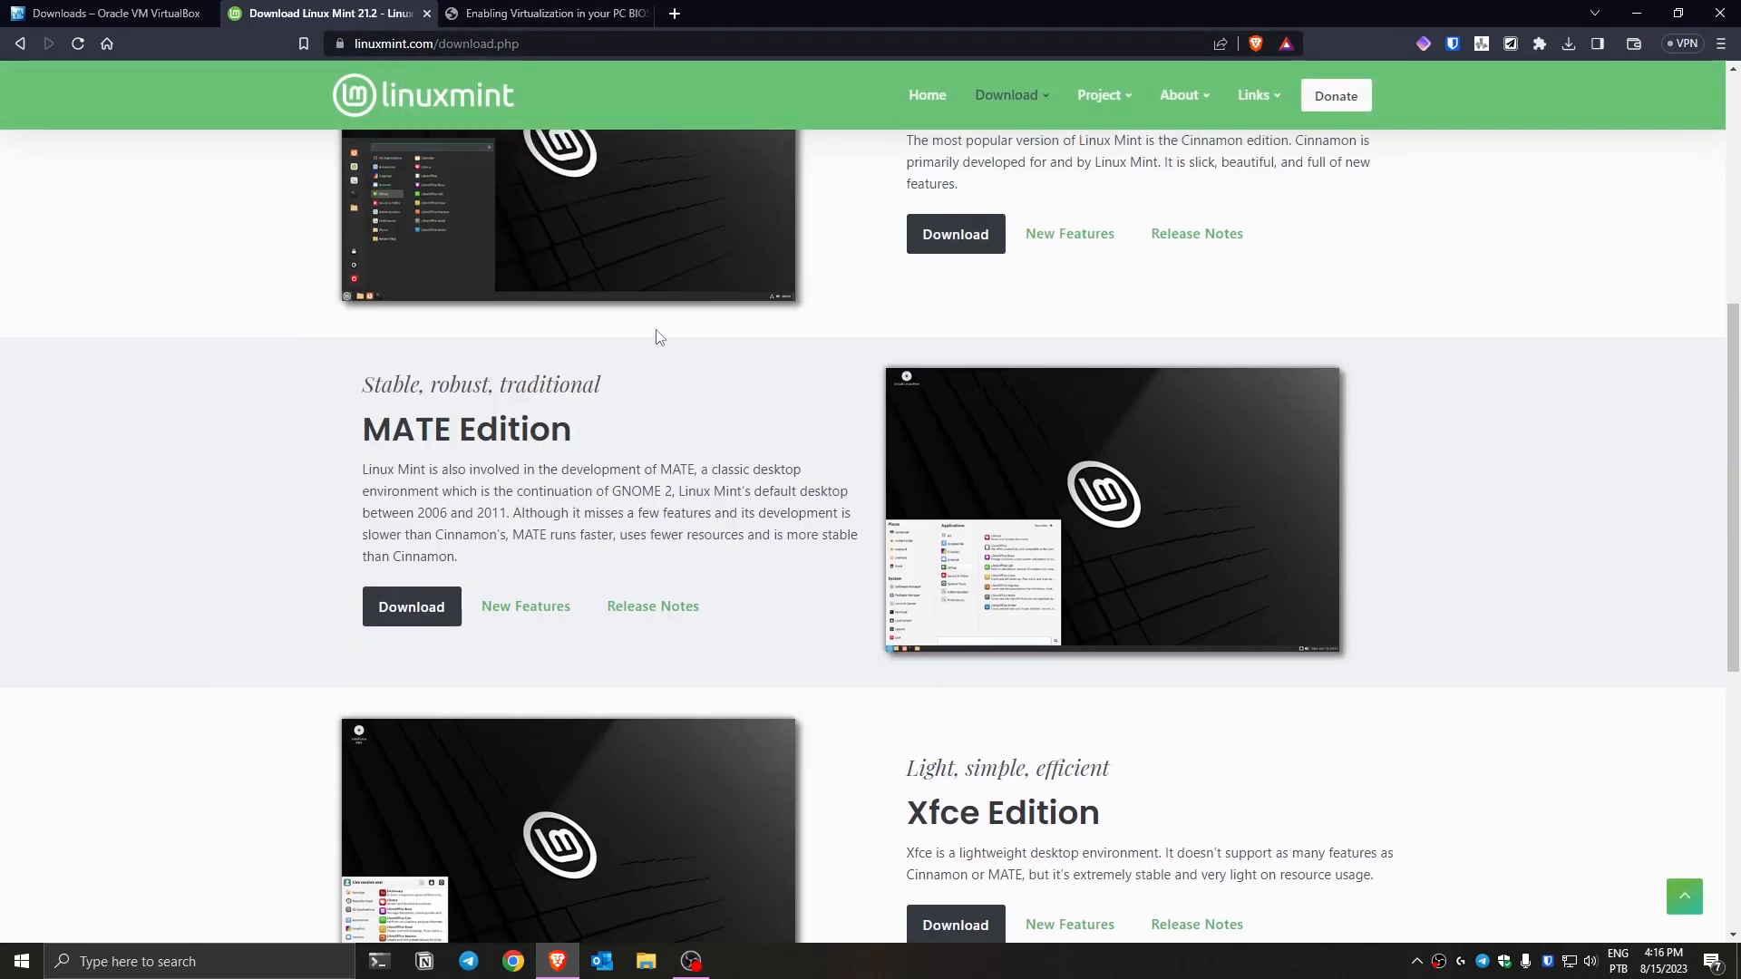
scroll(1004, 430, up, 1)
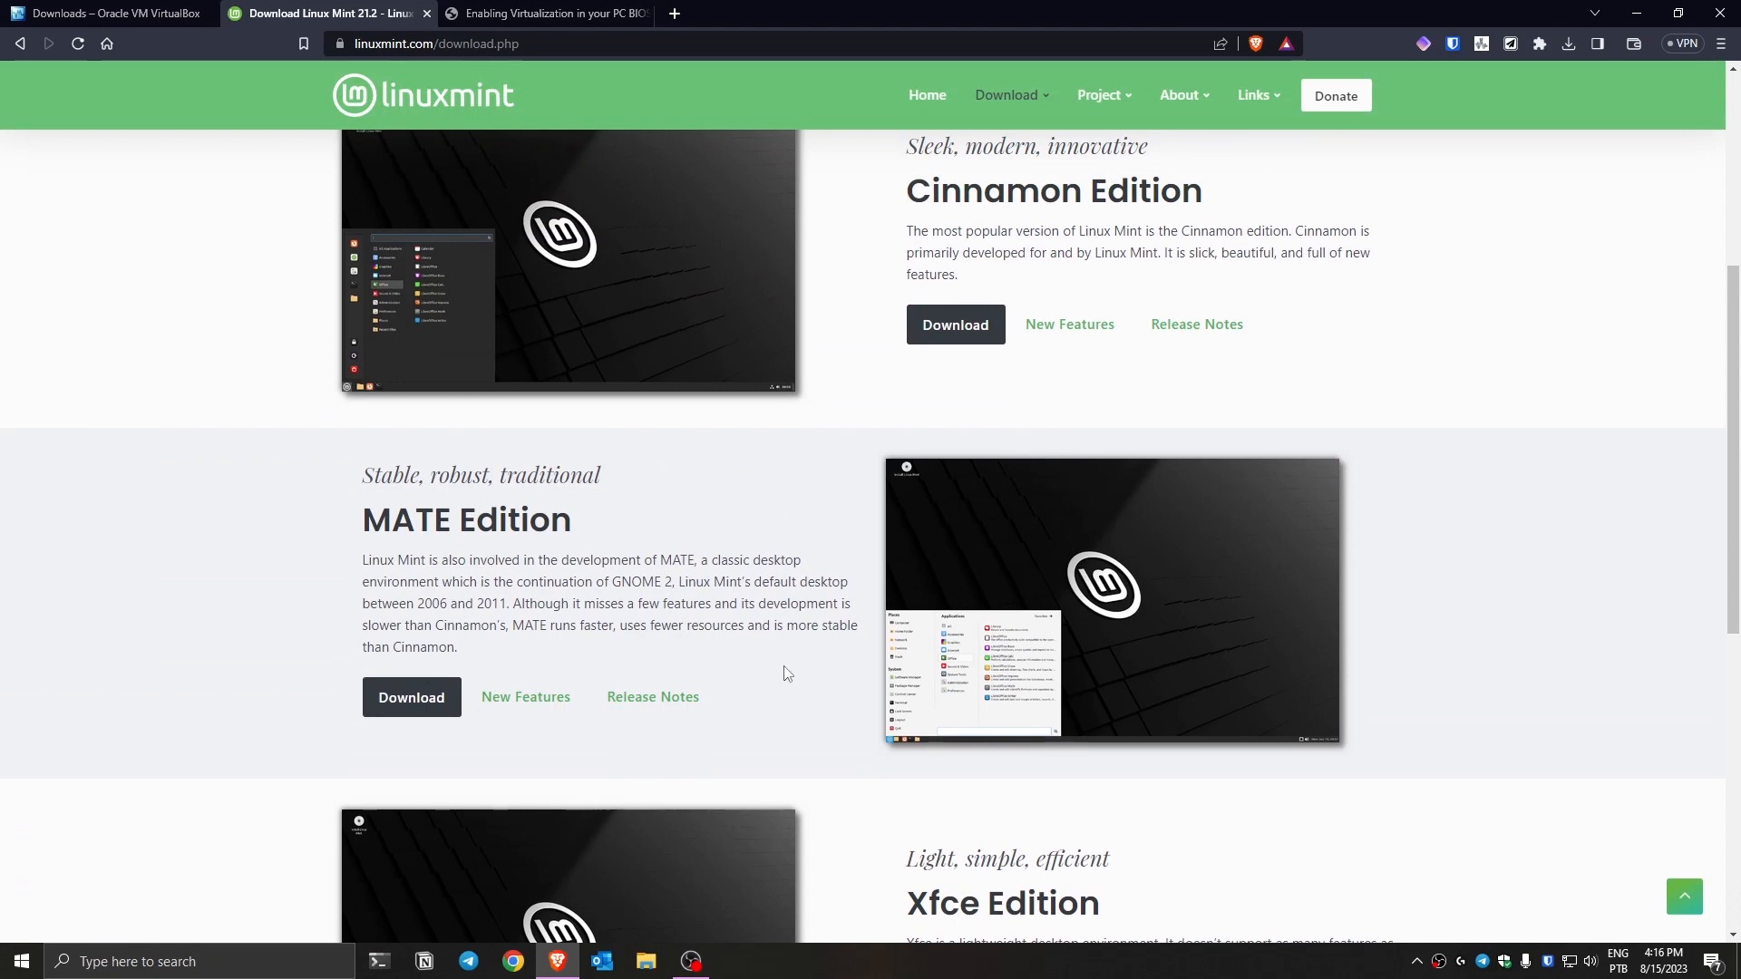
scroll(780, 671, down, 1)
scroll(739, 636, up, 1)
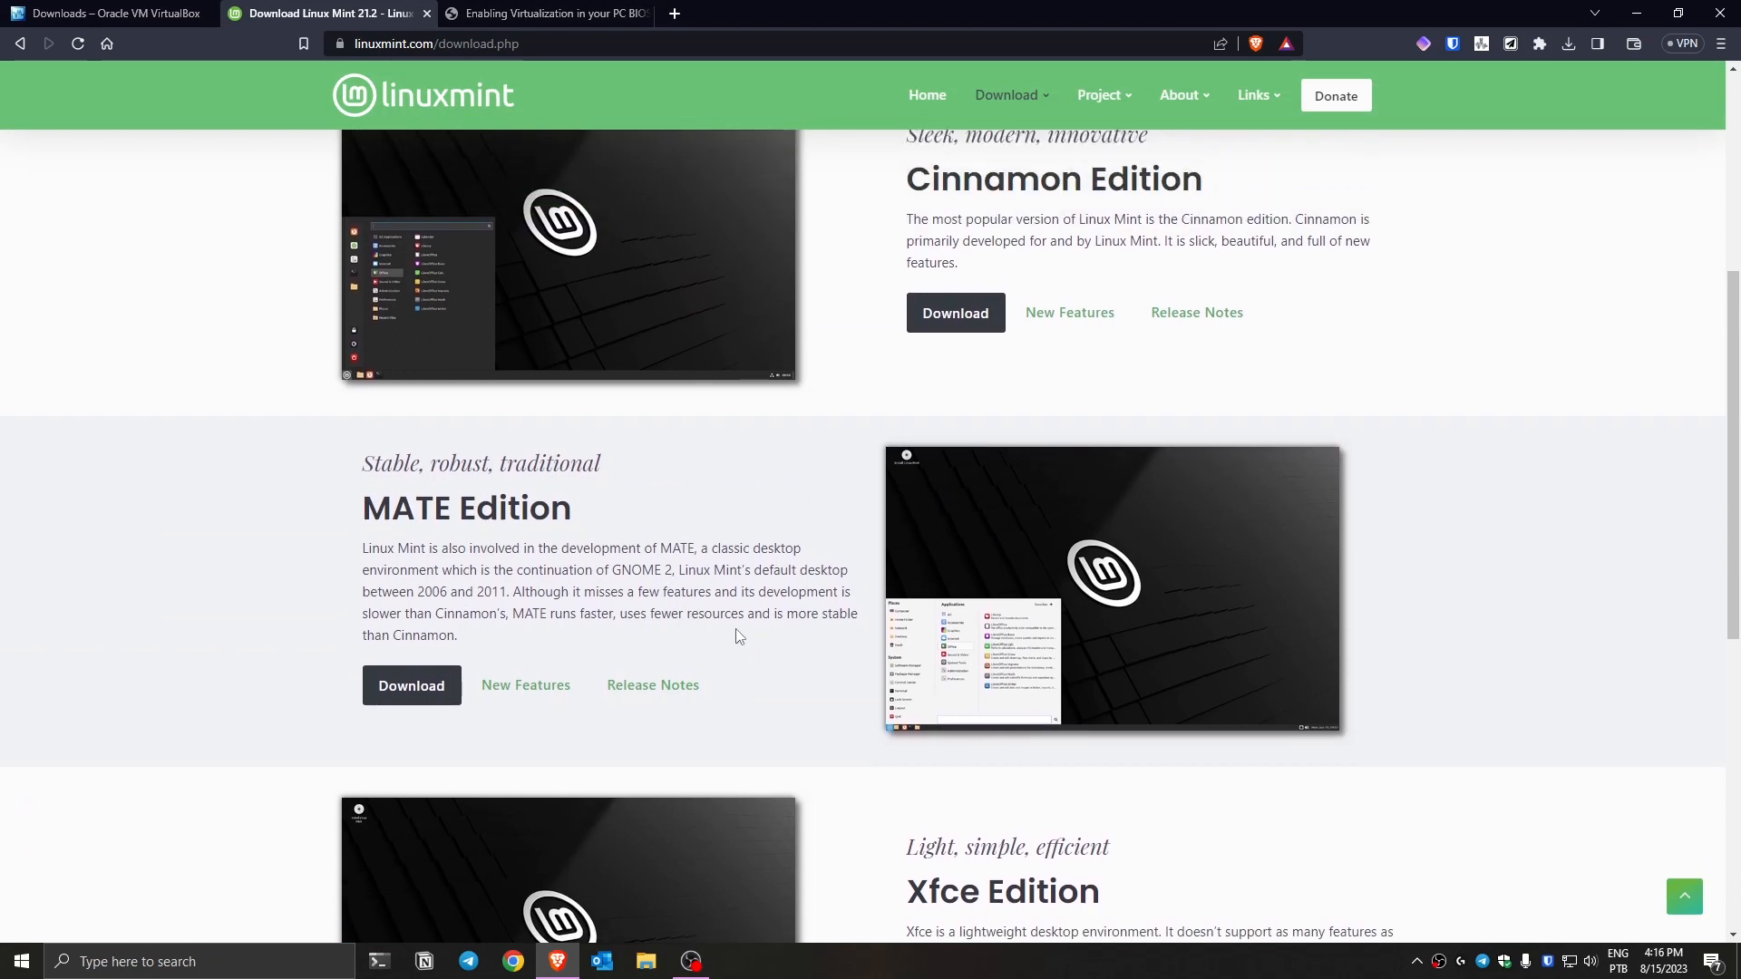
scroll(771, 625, up, 2)
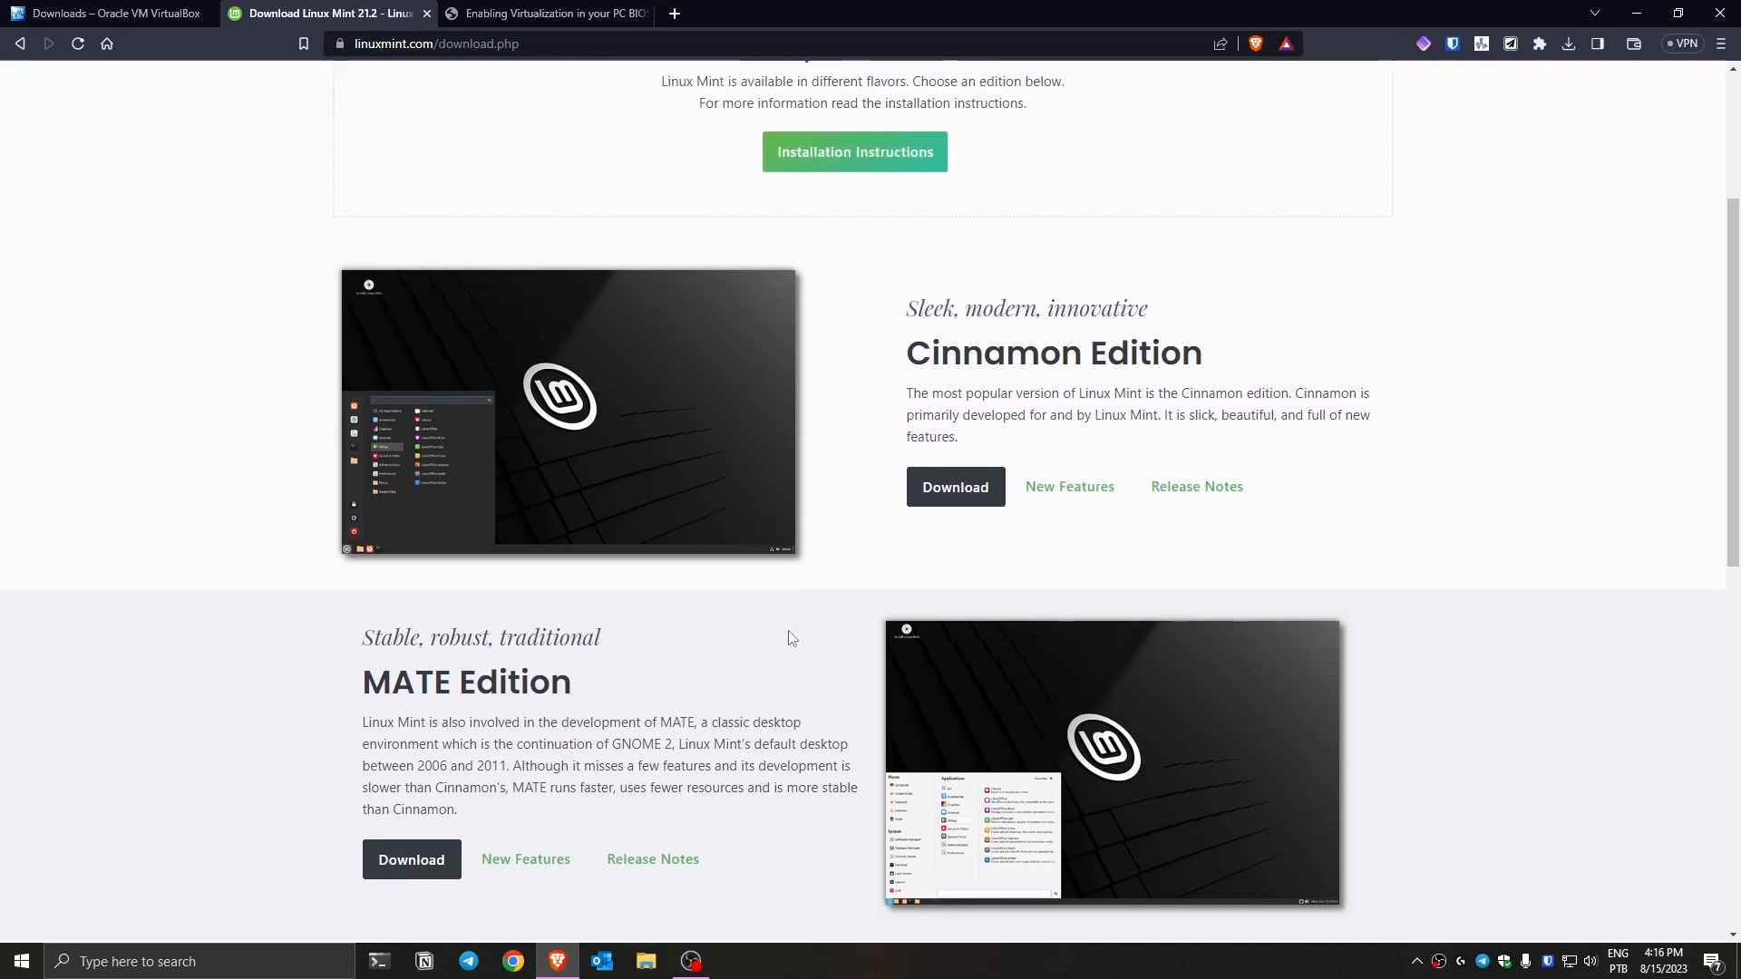
drag(922, 360, 1208, 363)
click(934, 359)
scroll(907, 367, down, 6)
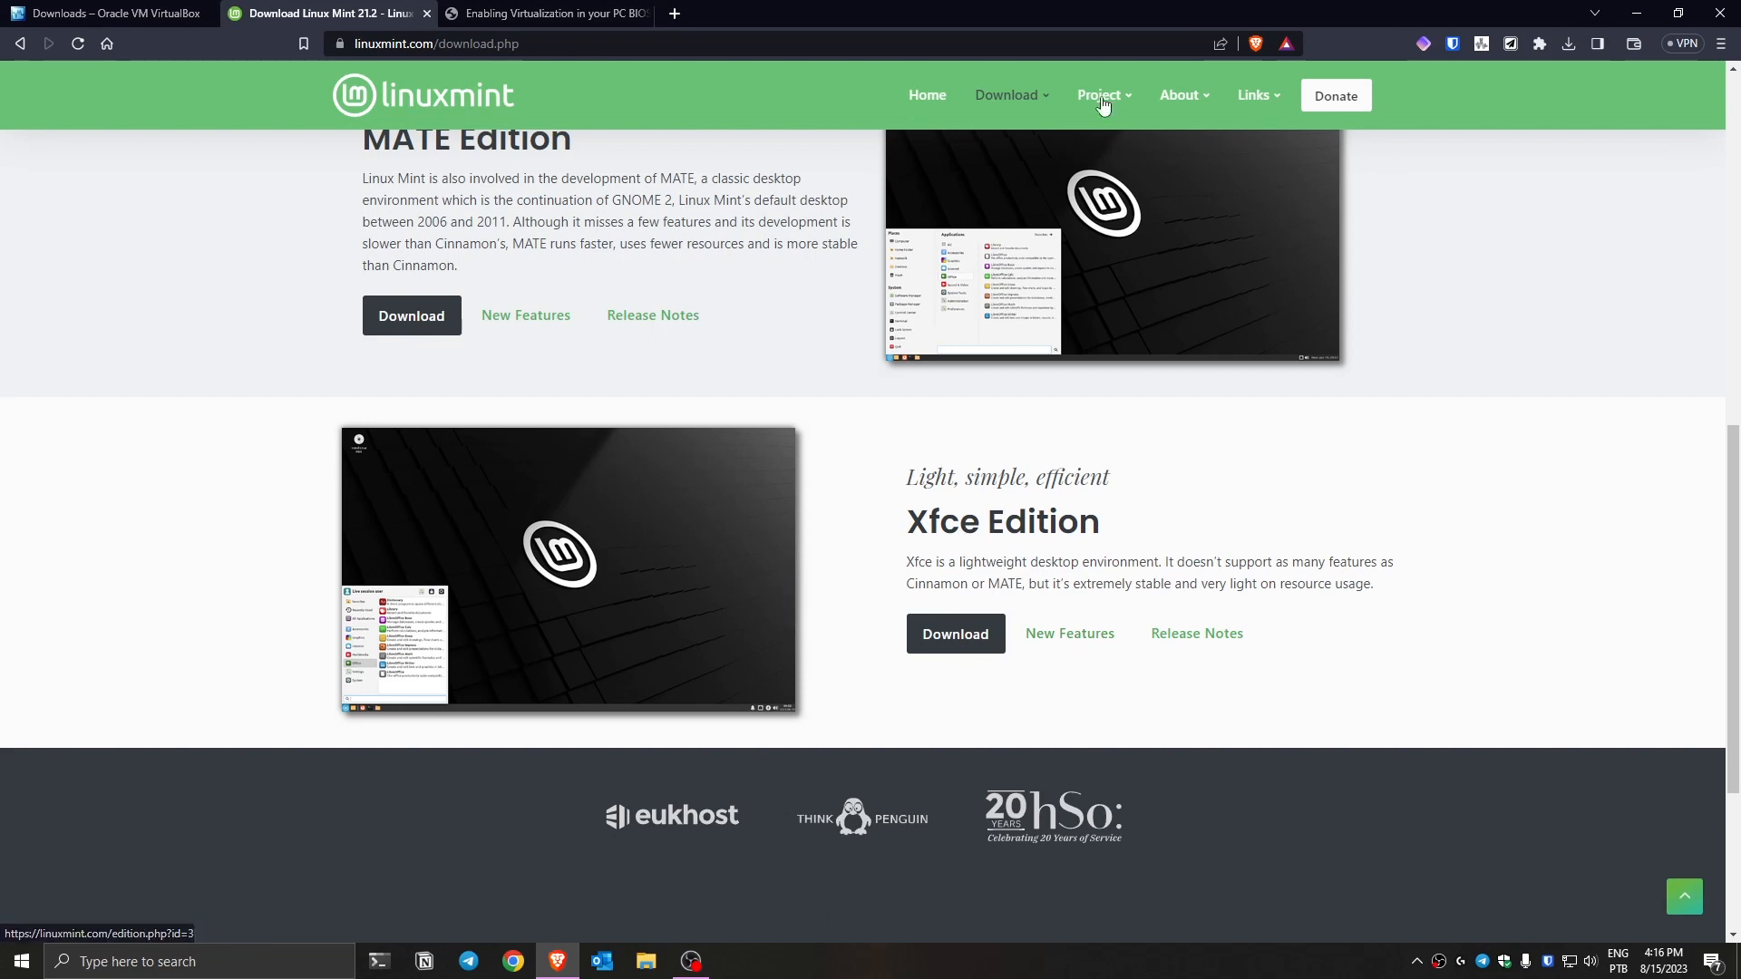
click(468, 15)
click(368, 12)
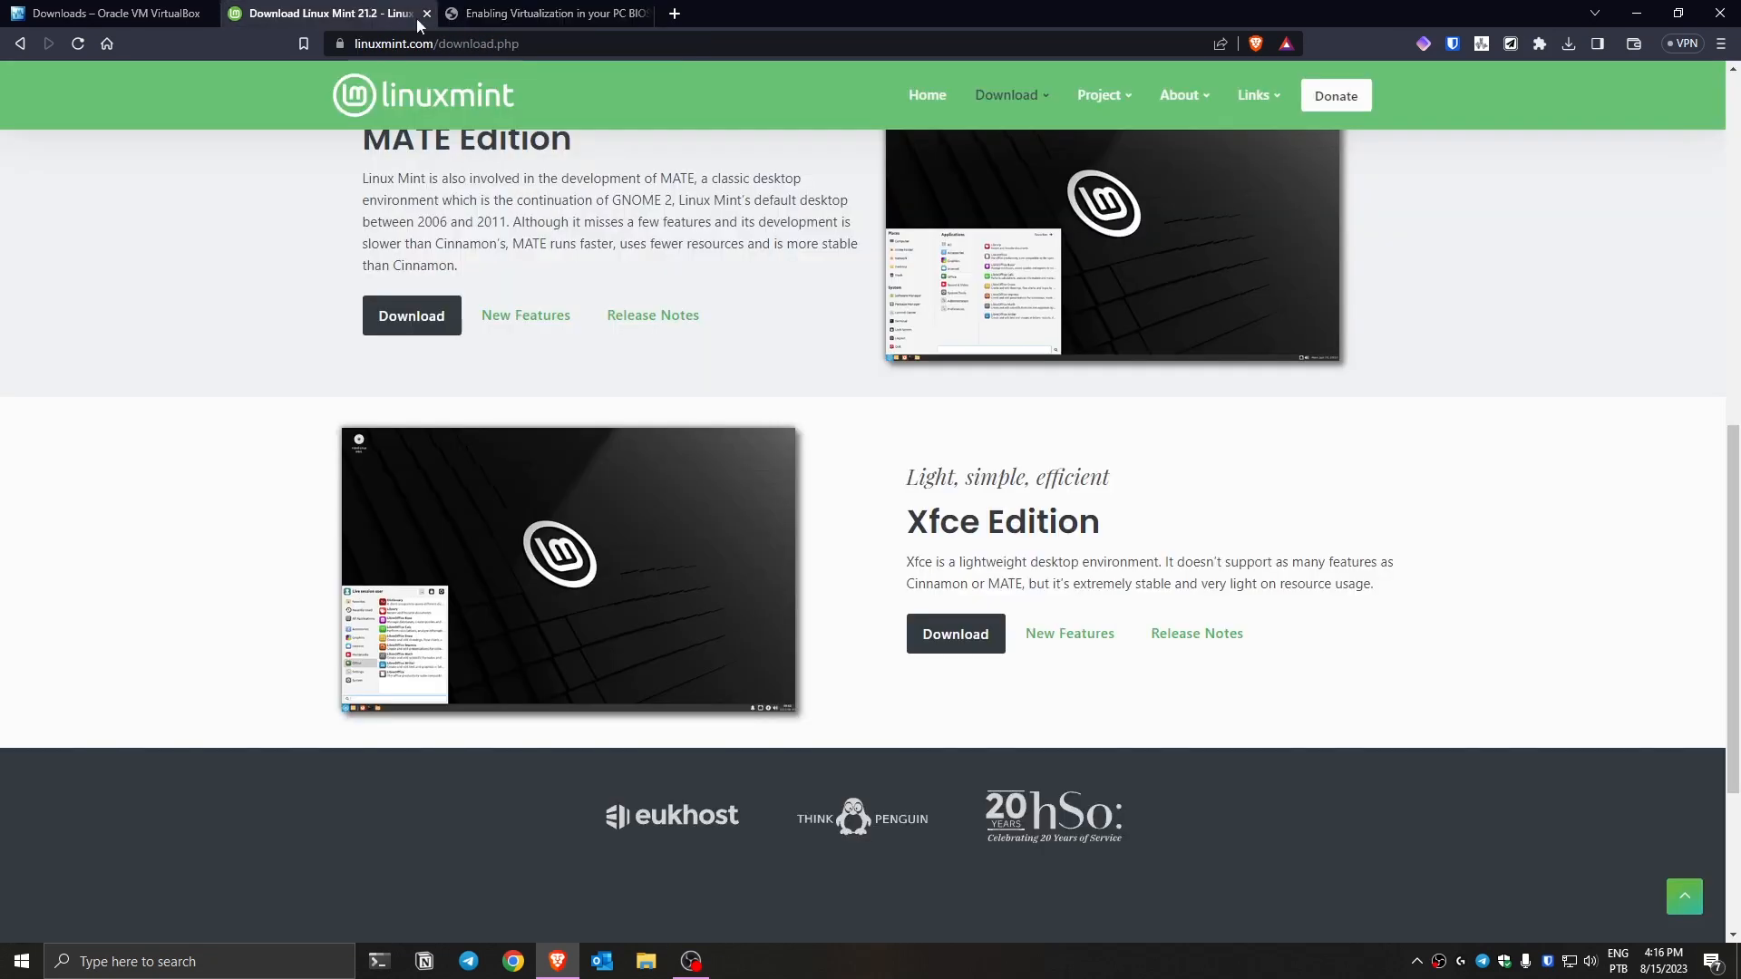
Switch to File Explorer and run the VirtualBox-7.0.10-158379-Win.exe installer from the Downloads folder, leaving only the setup wizard in view.
click(1638, 13)
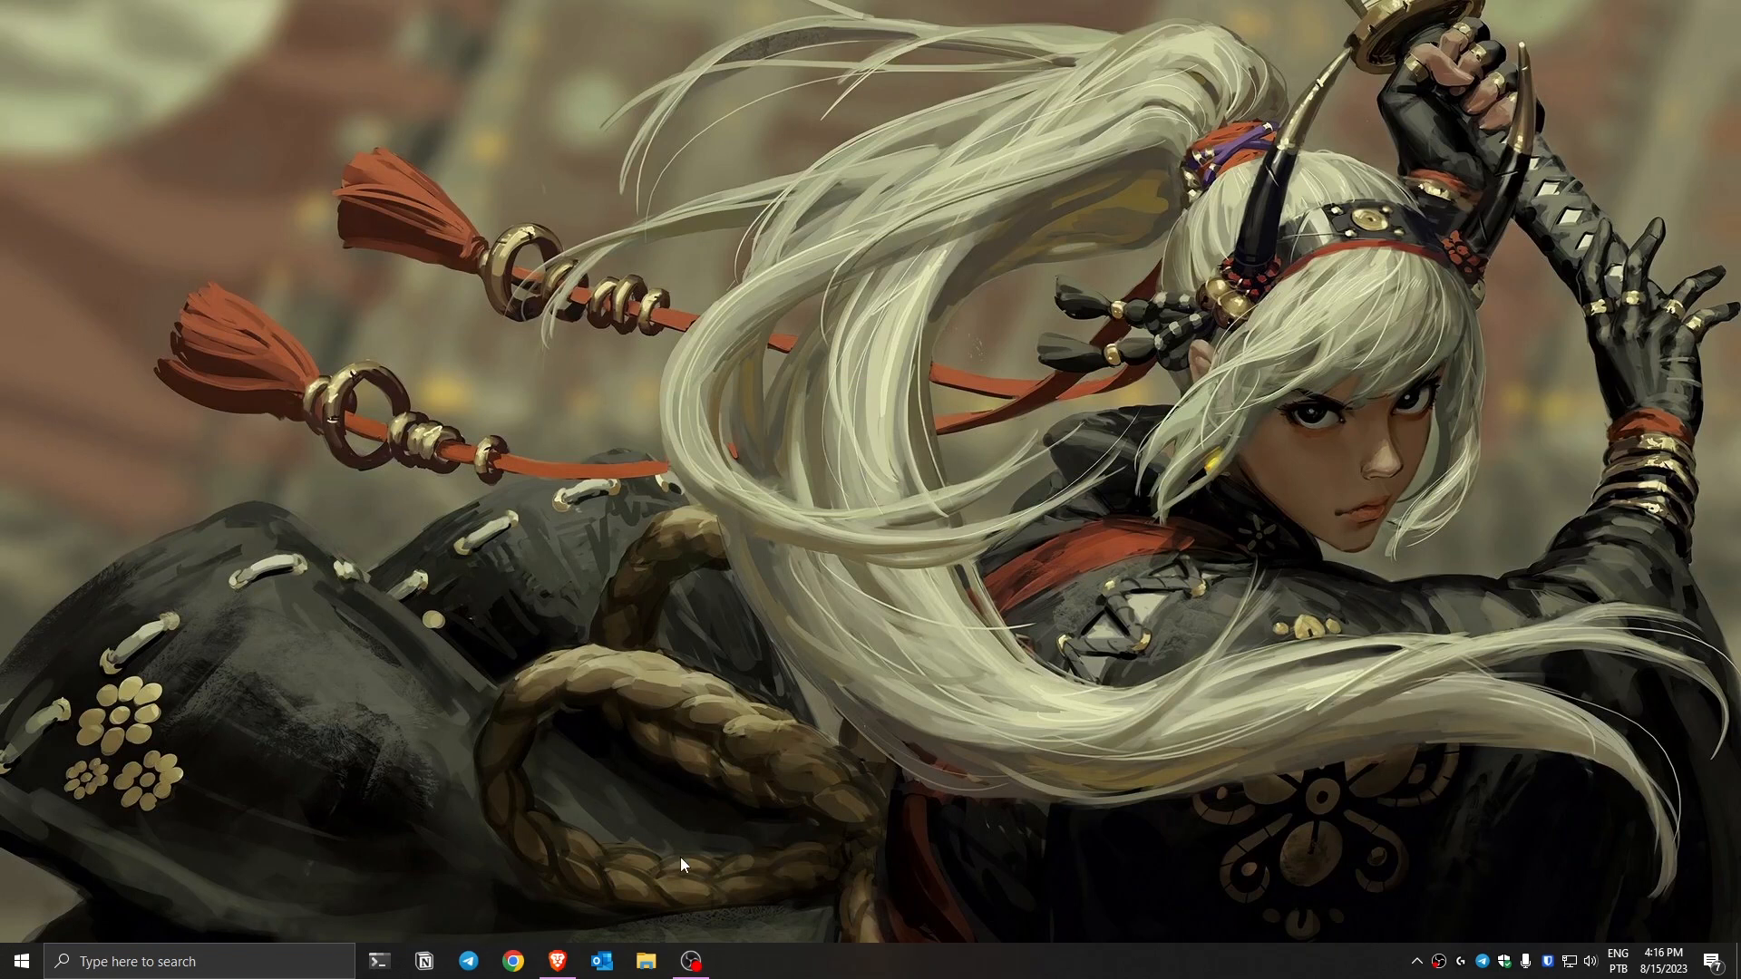
click(657, 966)
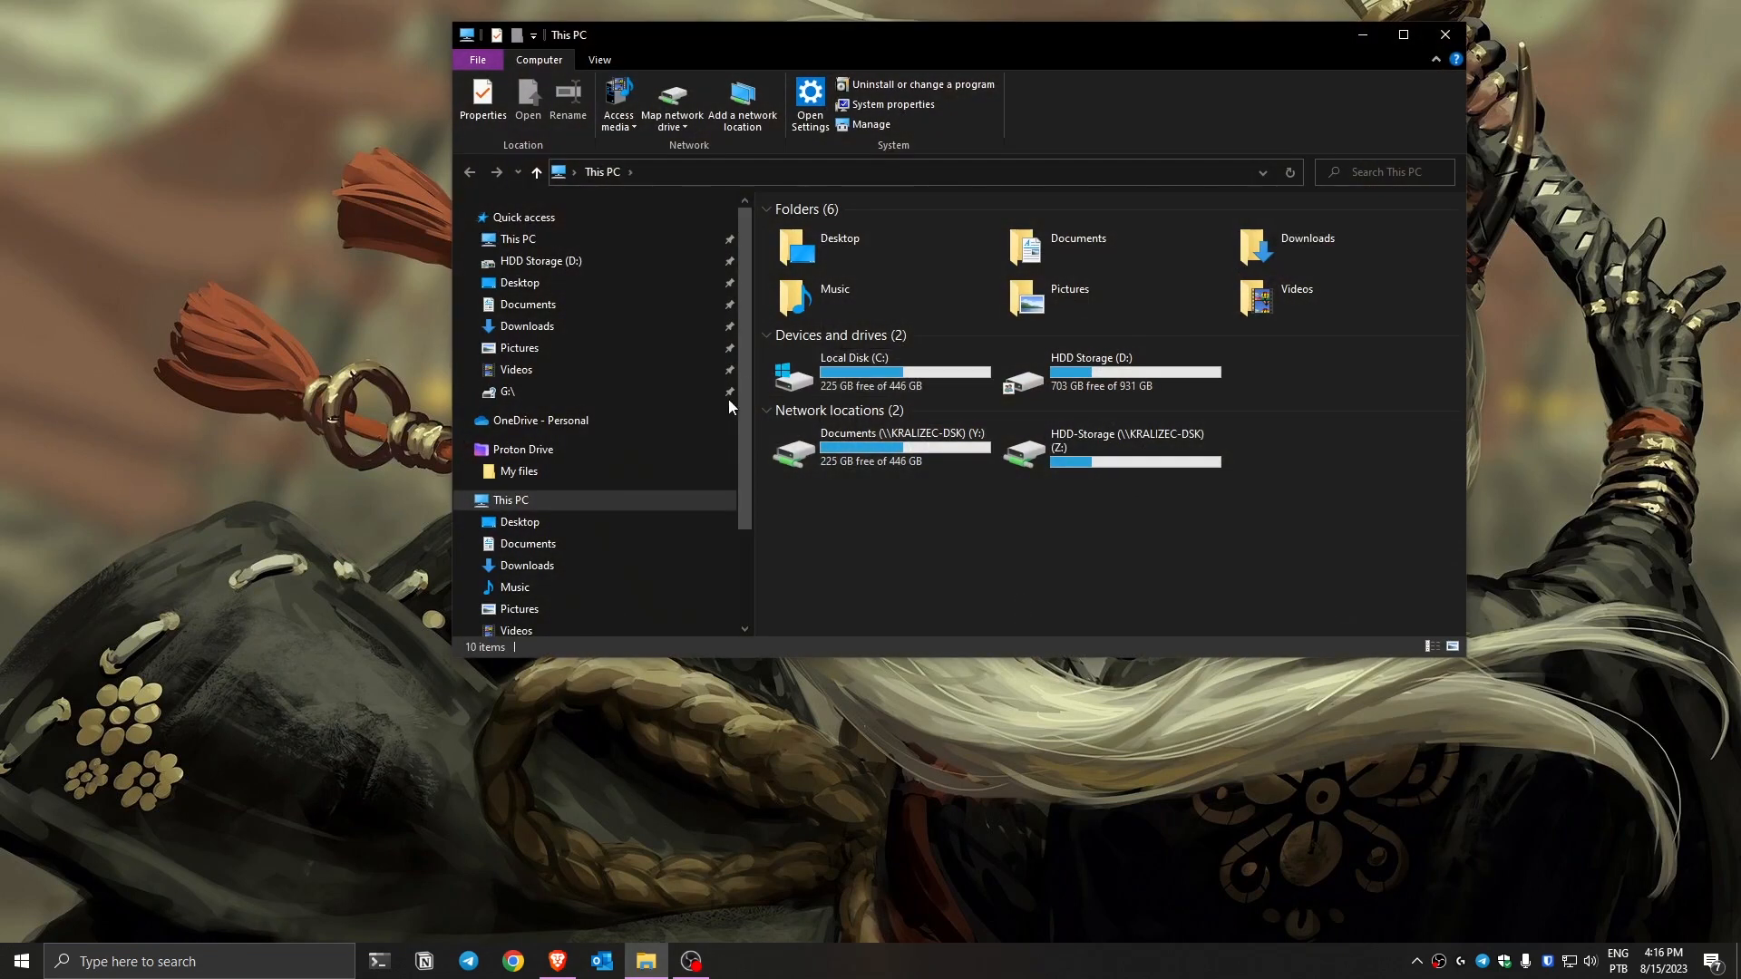
click(580, 566)
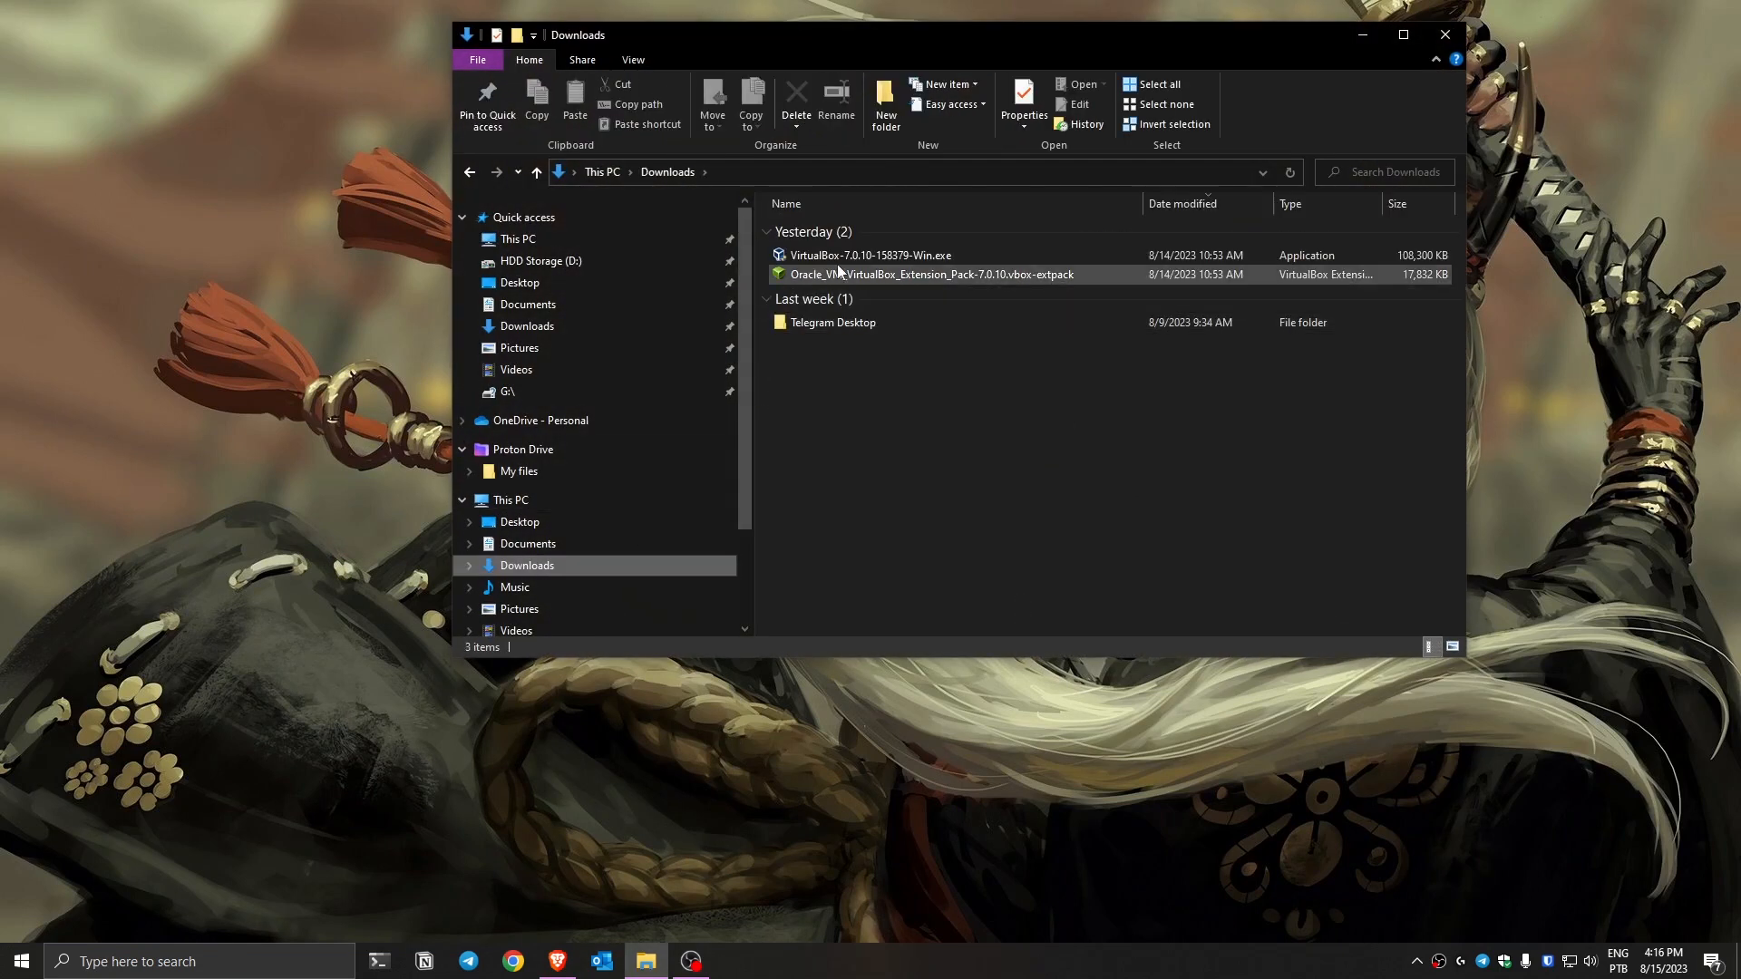
click(863, 257)
double_click(863, 255)
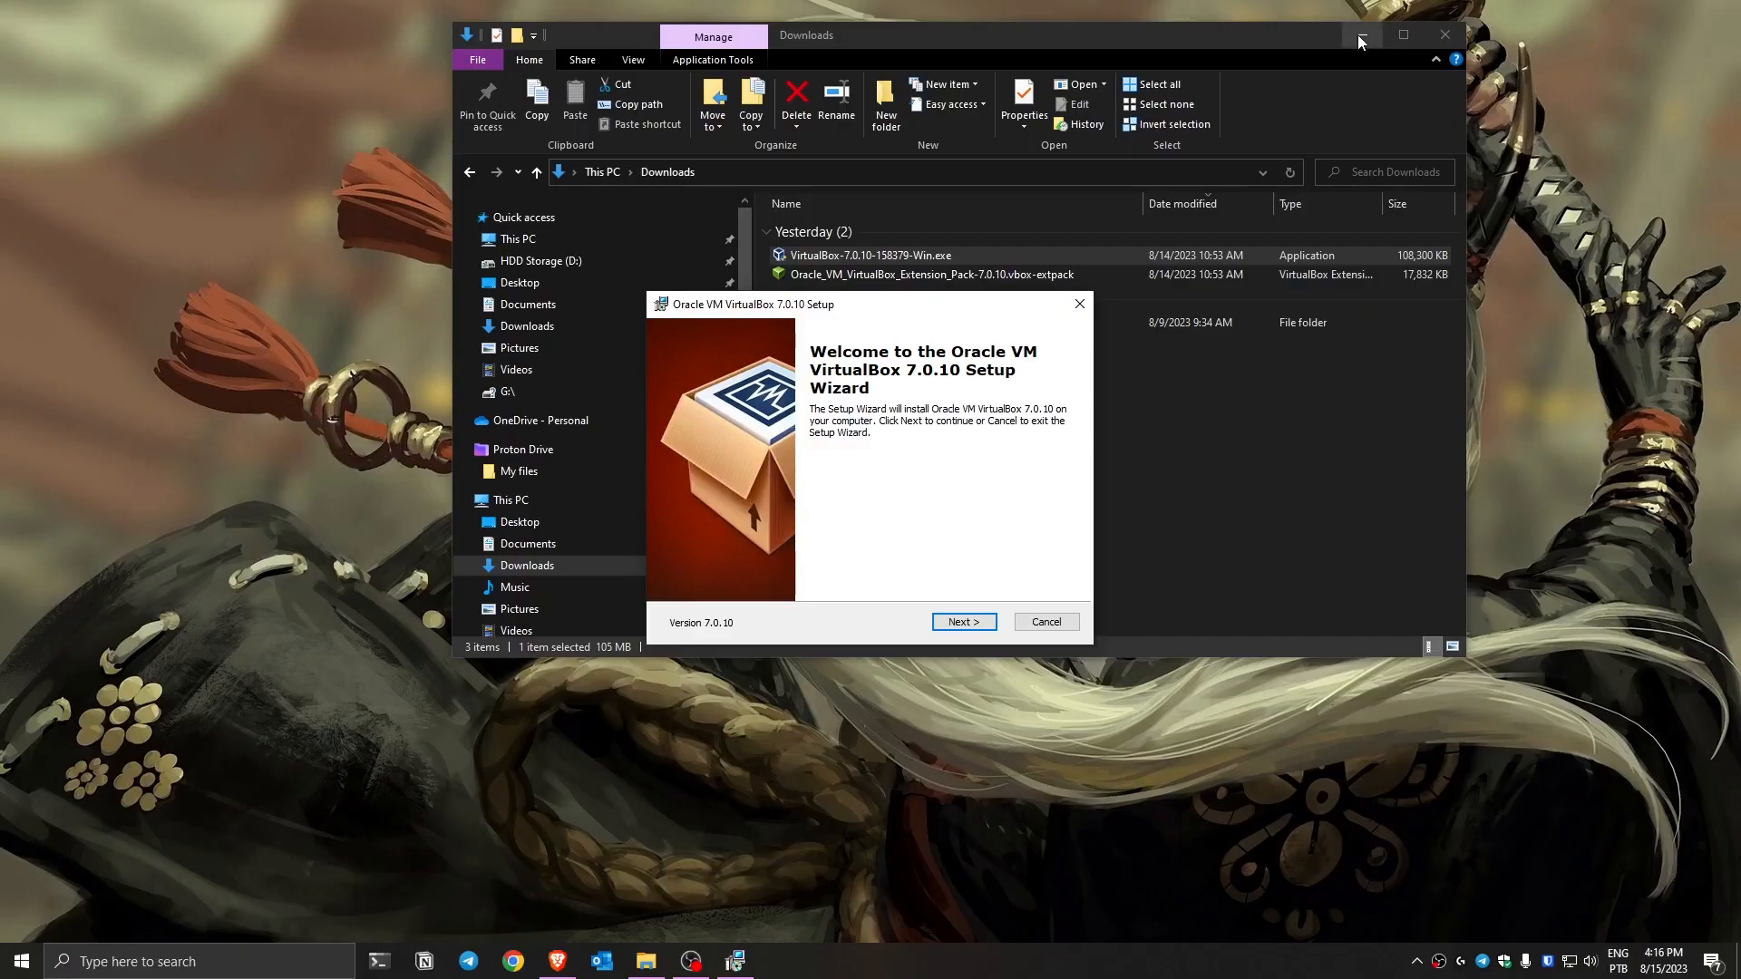
click(1362, 34)
Install VirtualBox 7.0.10 with the default features and location, accept the network interface reset, and launch it on finishing.
click(964, 622)
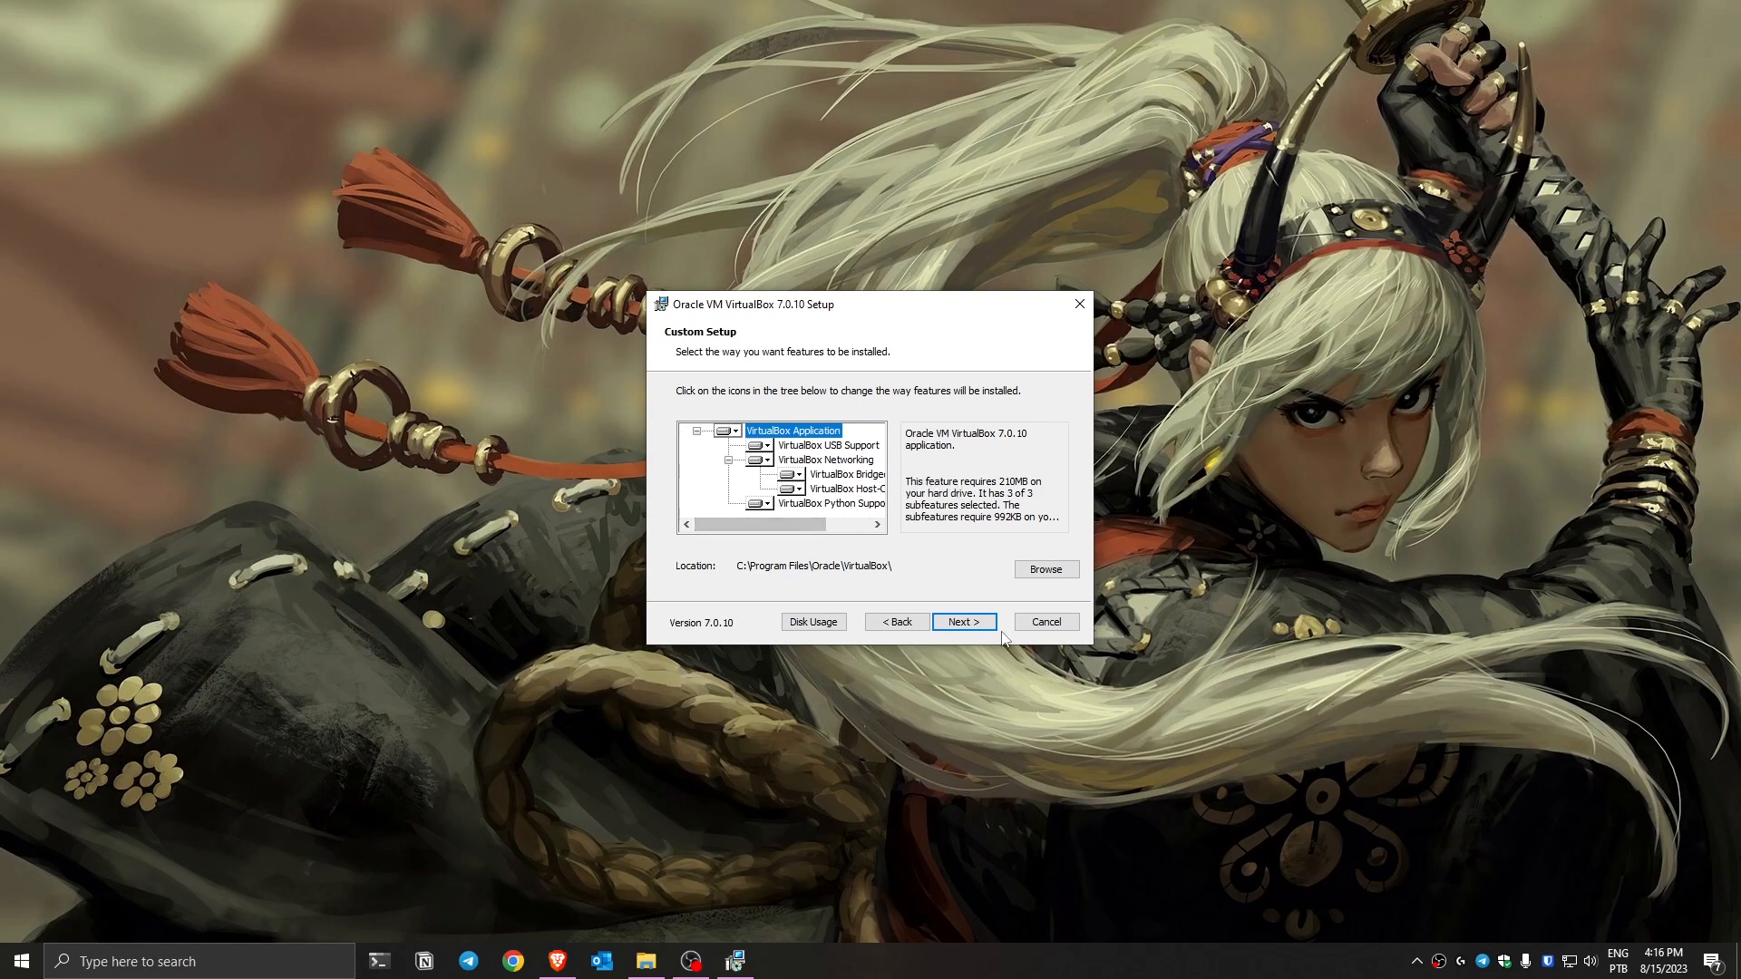
click(965, 626)
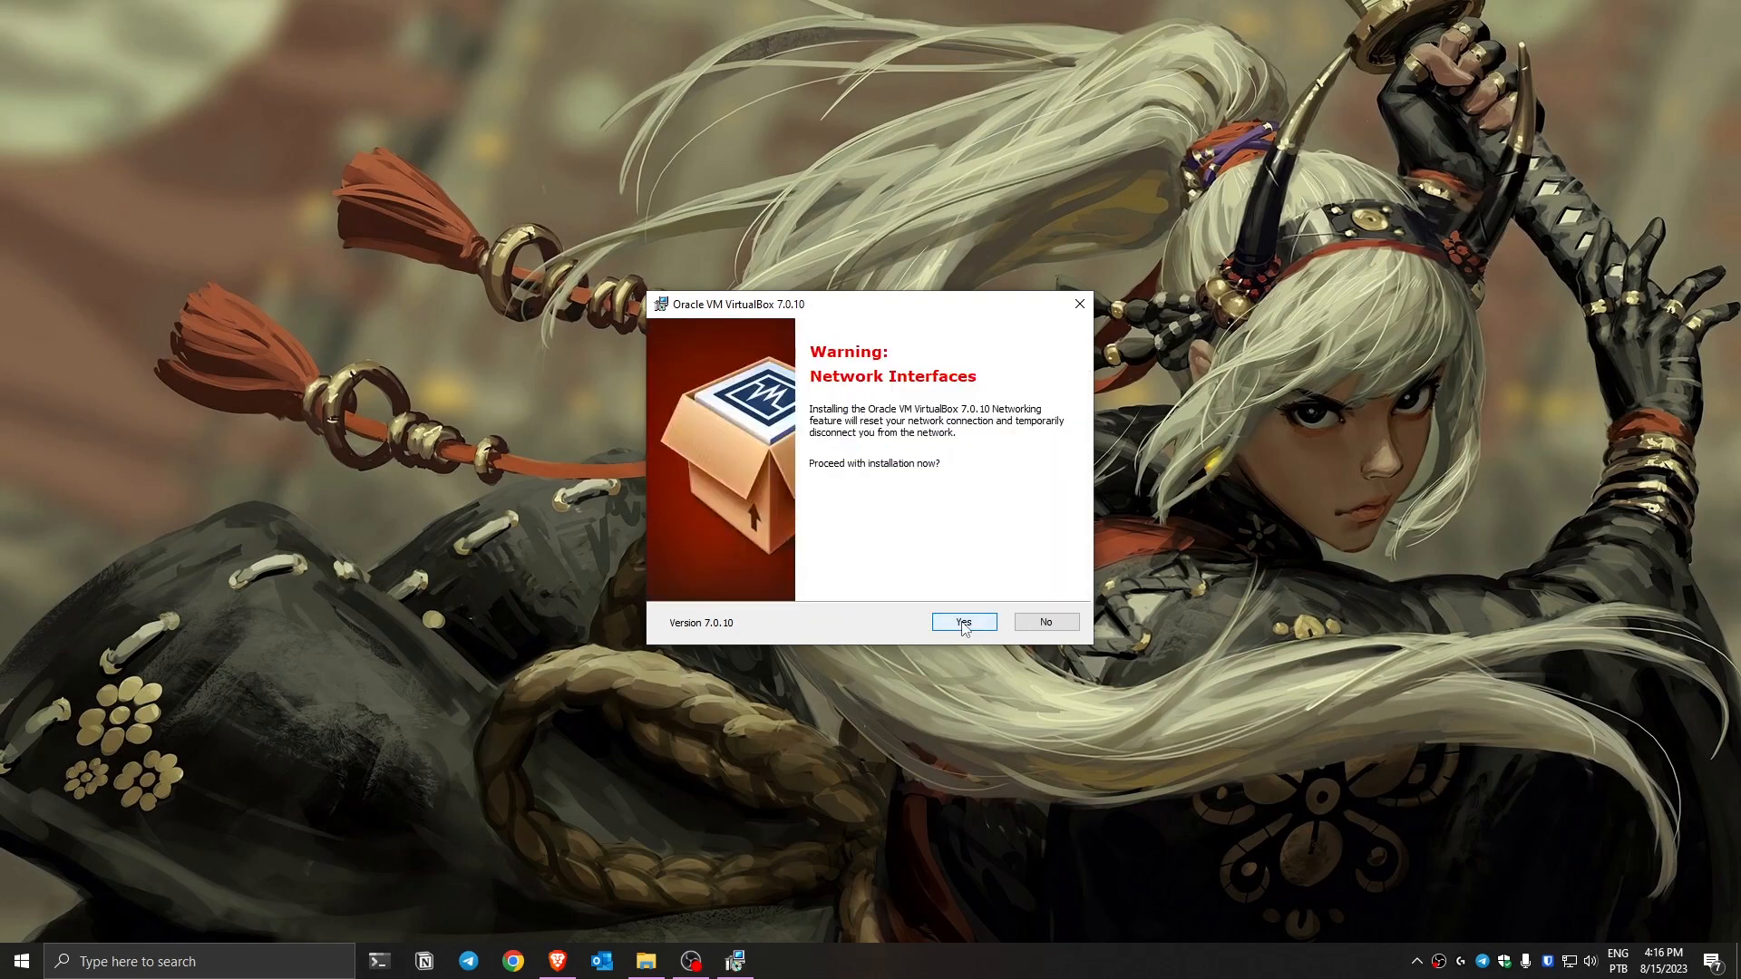
click(952, 626)
click(940, 628)
click(963, 622)
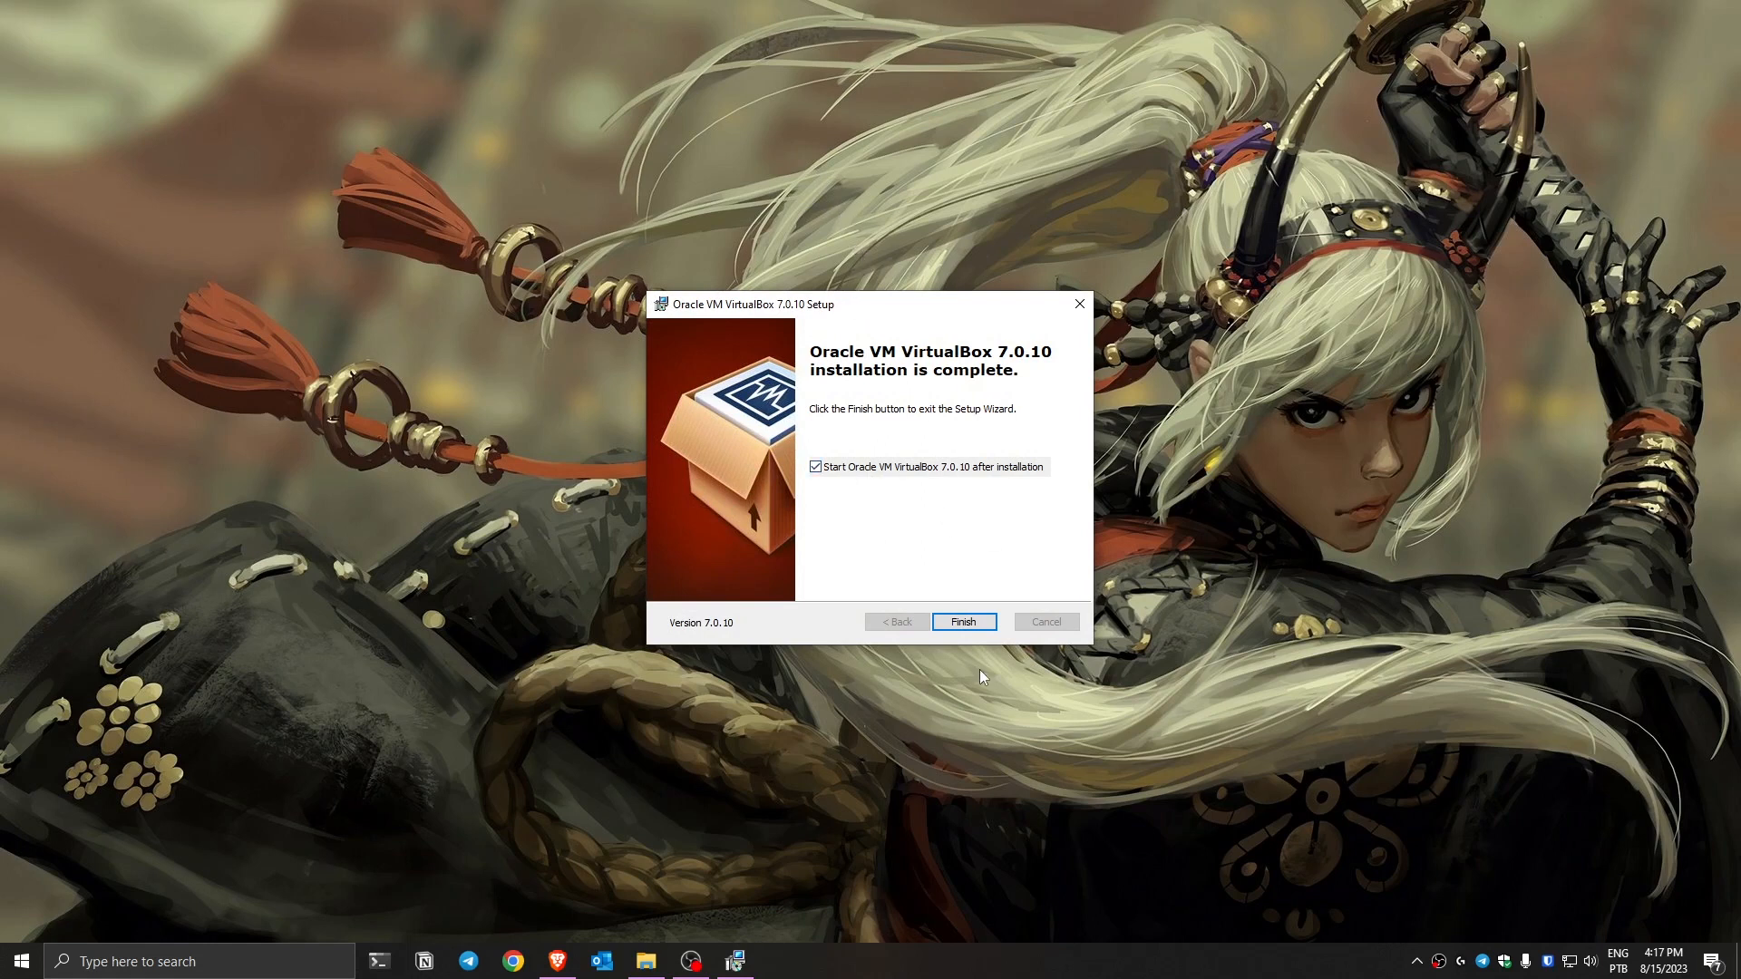
click(963, 622)
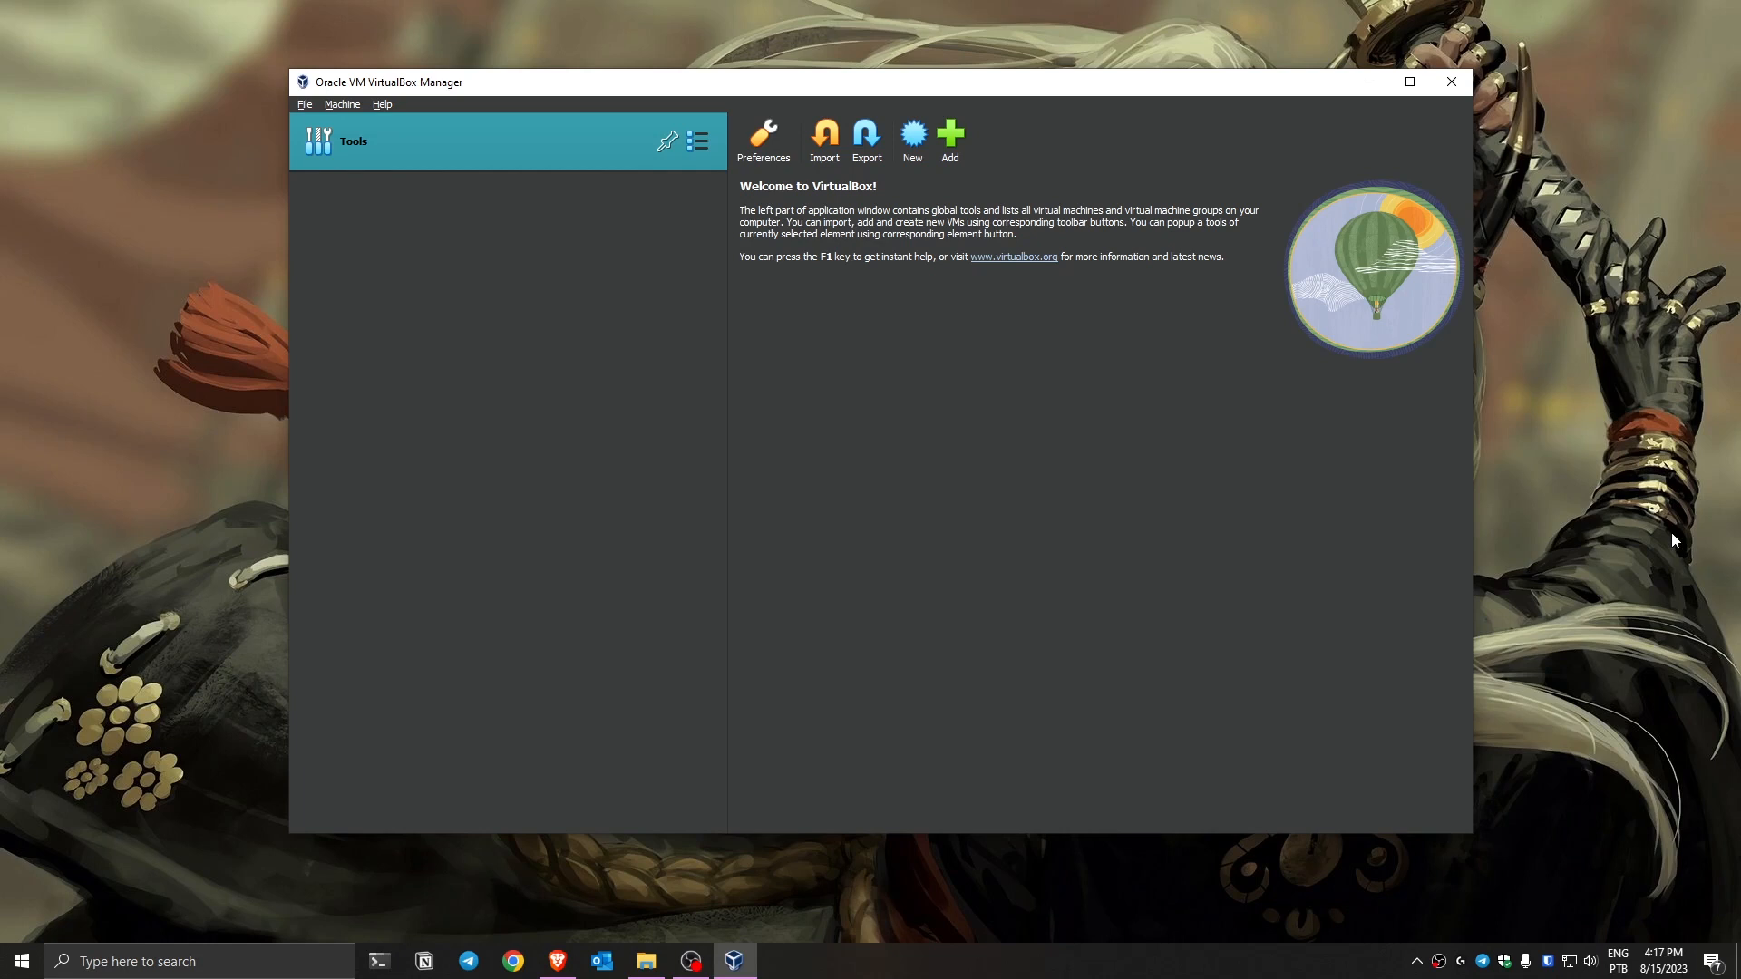
click(694, 143)
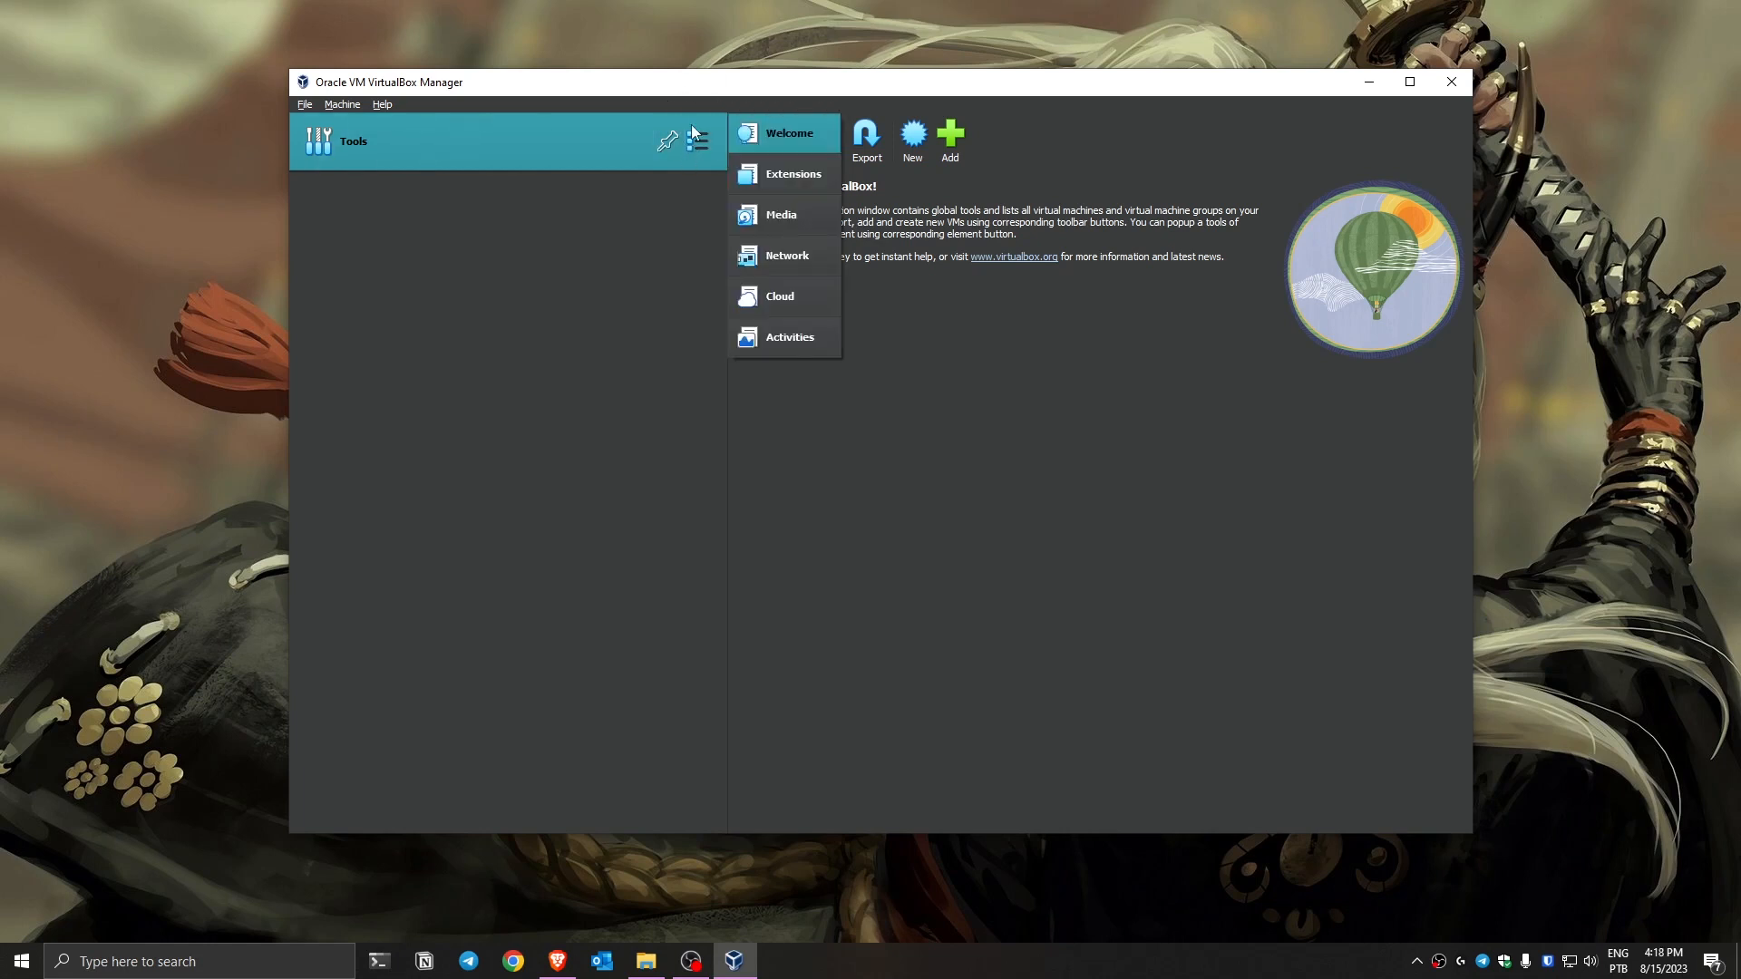
click(770, 165)
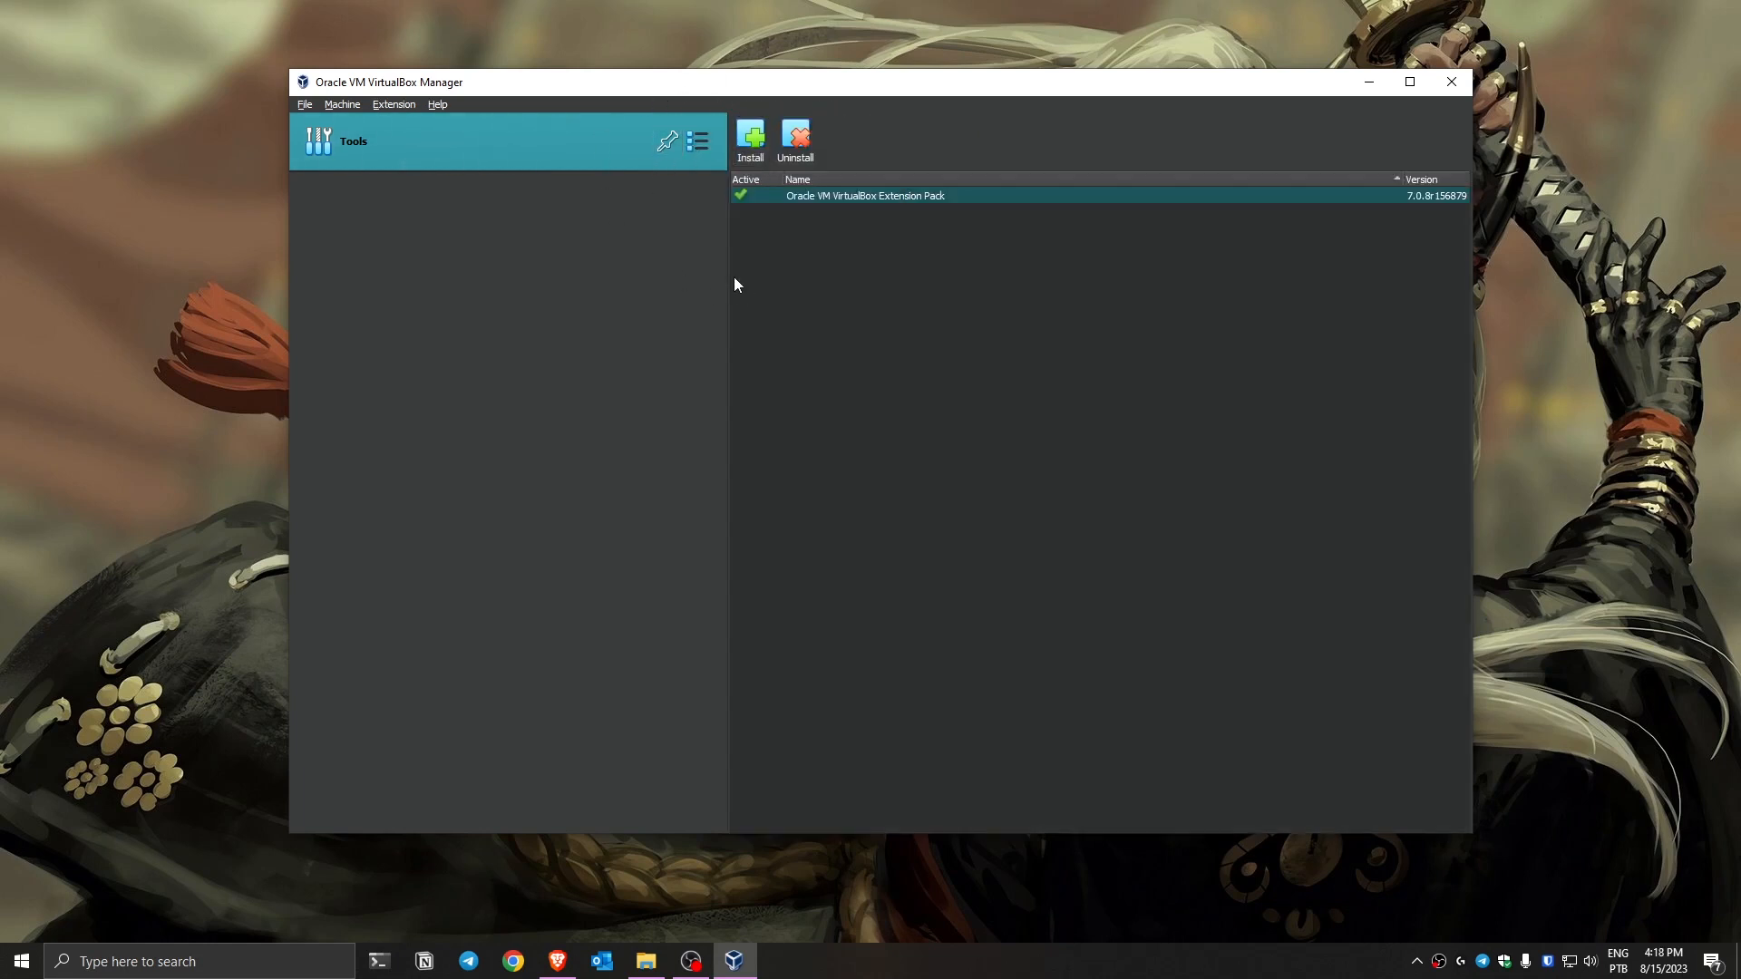
click(750, 138)
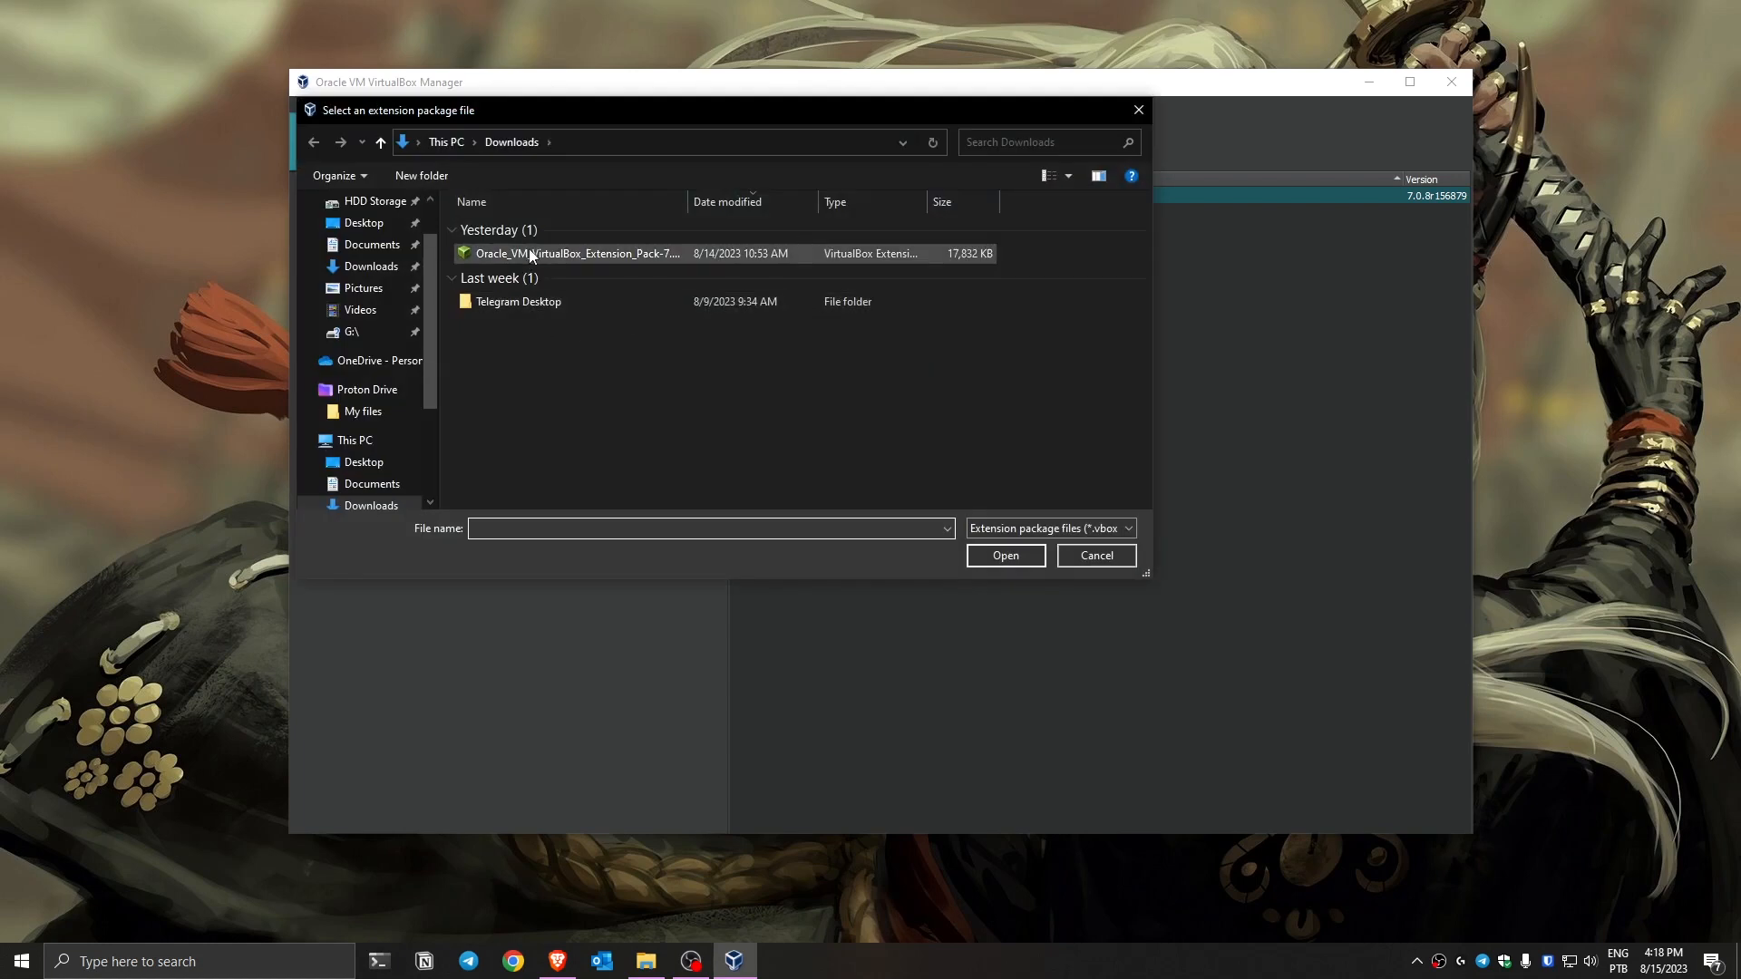
click(531, 255)
drag(688, 203, 767, 221)
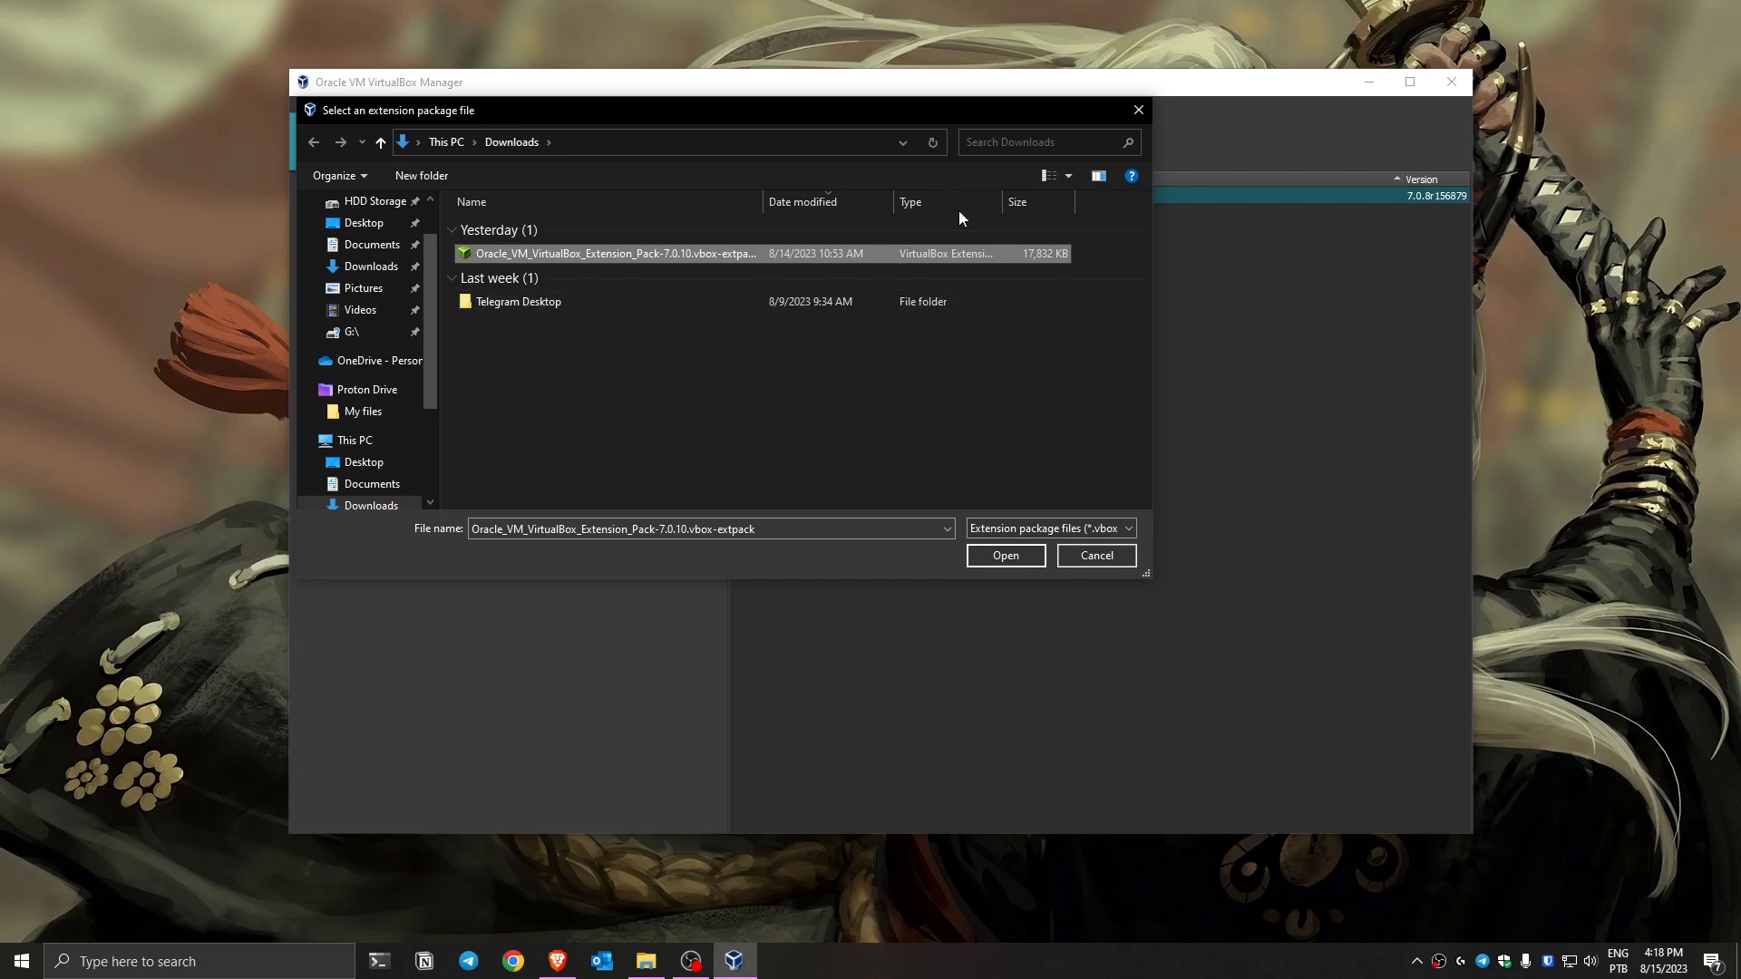
drag(845, 115, 1004, 192)
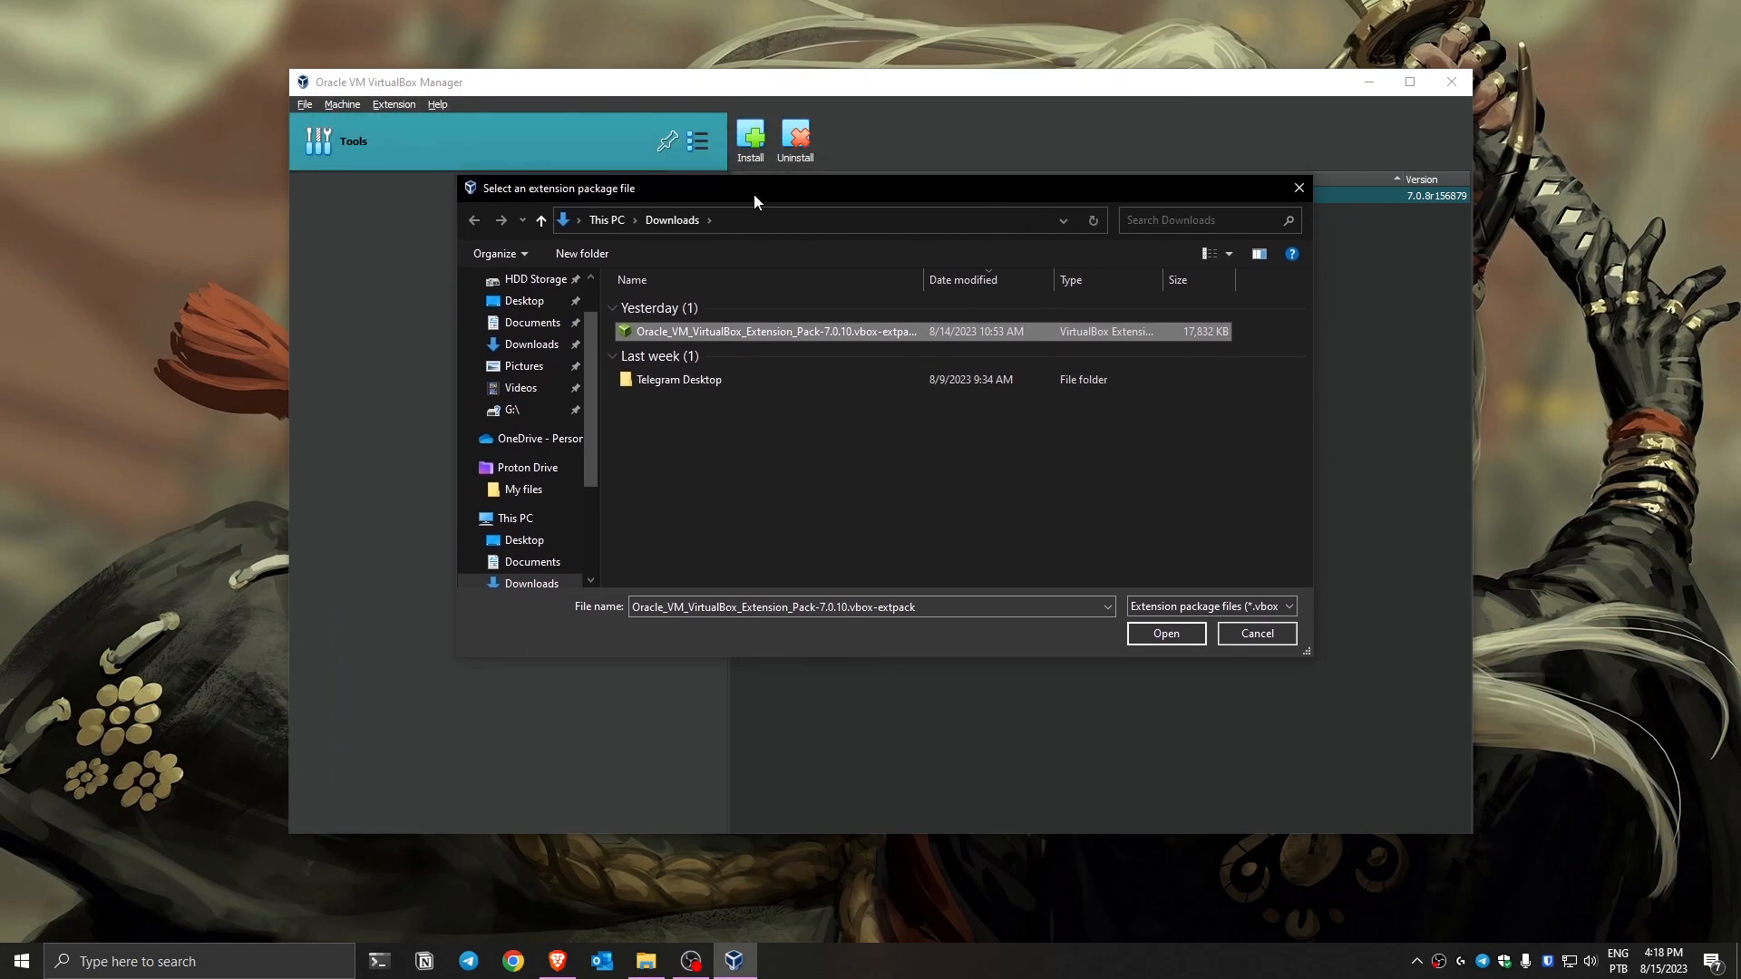
click(1269, 641)
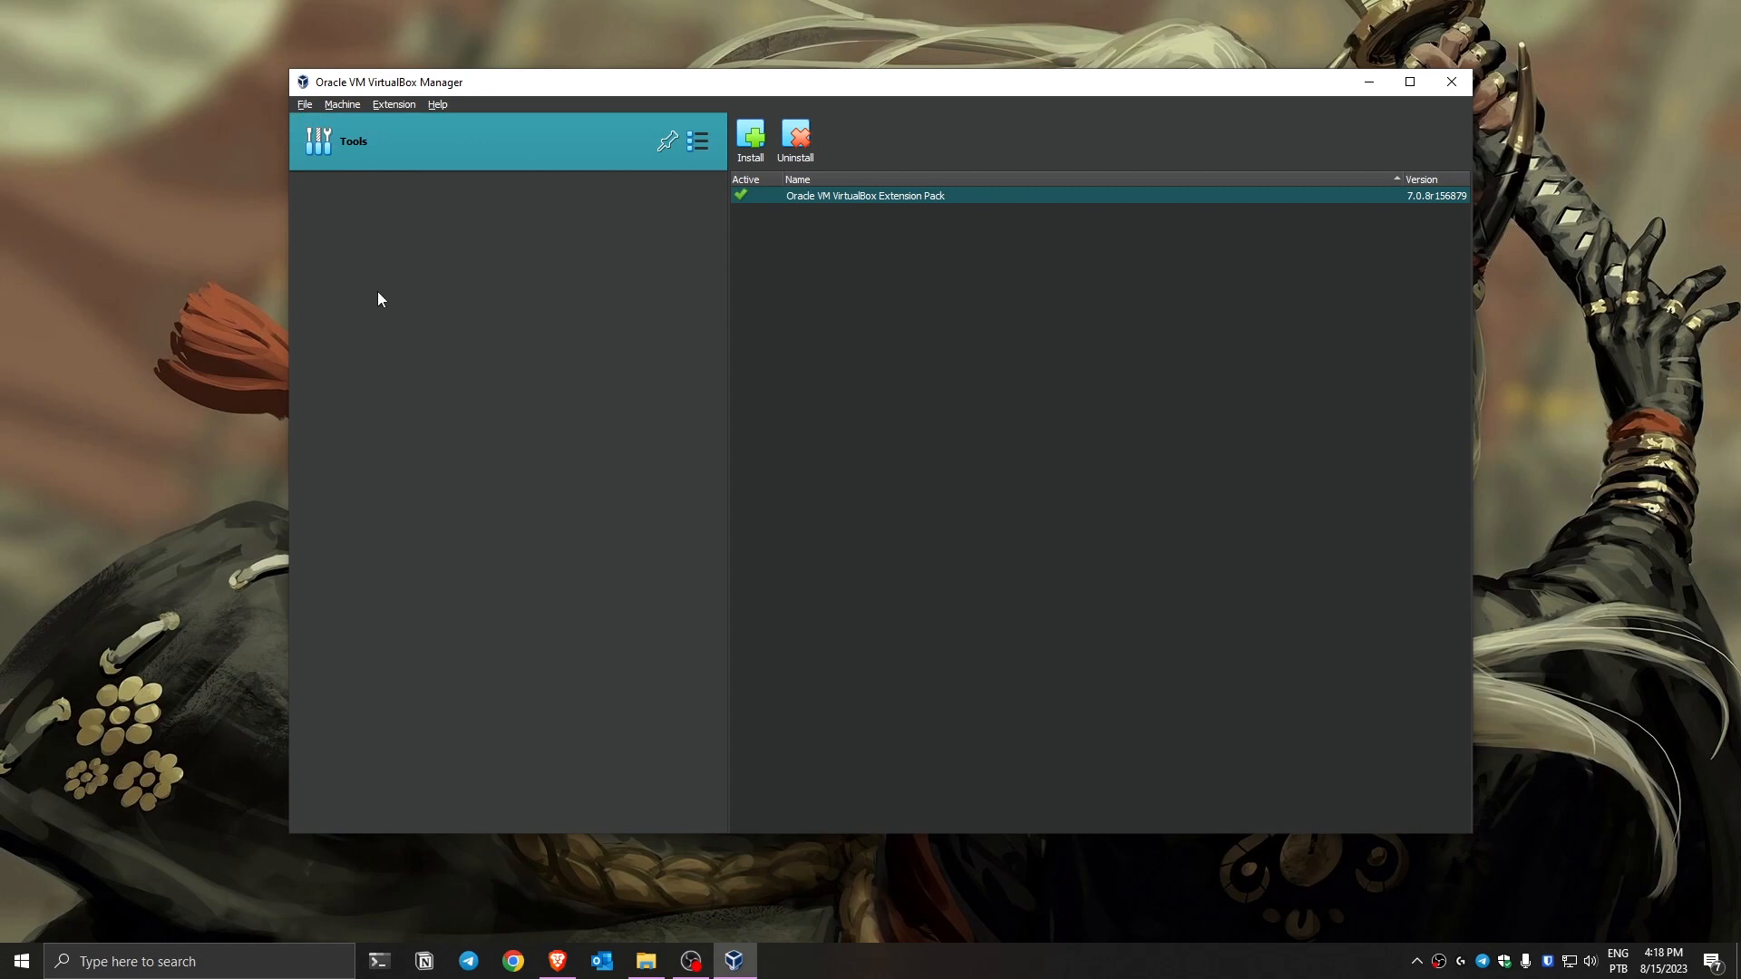
Start creating a new virtual machine named Linux Mate, keeping the default VirtualBox VMs folder.
click(346, 106)
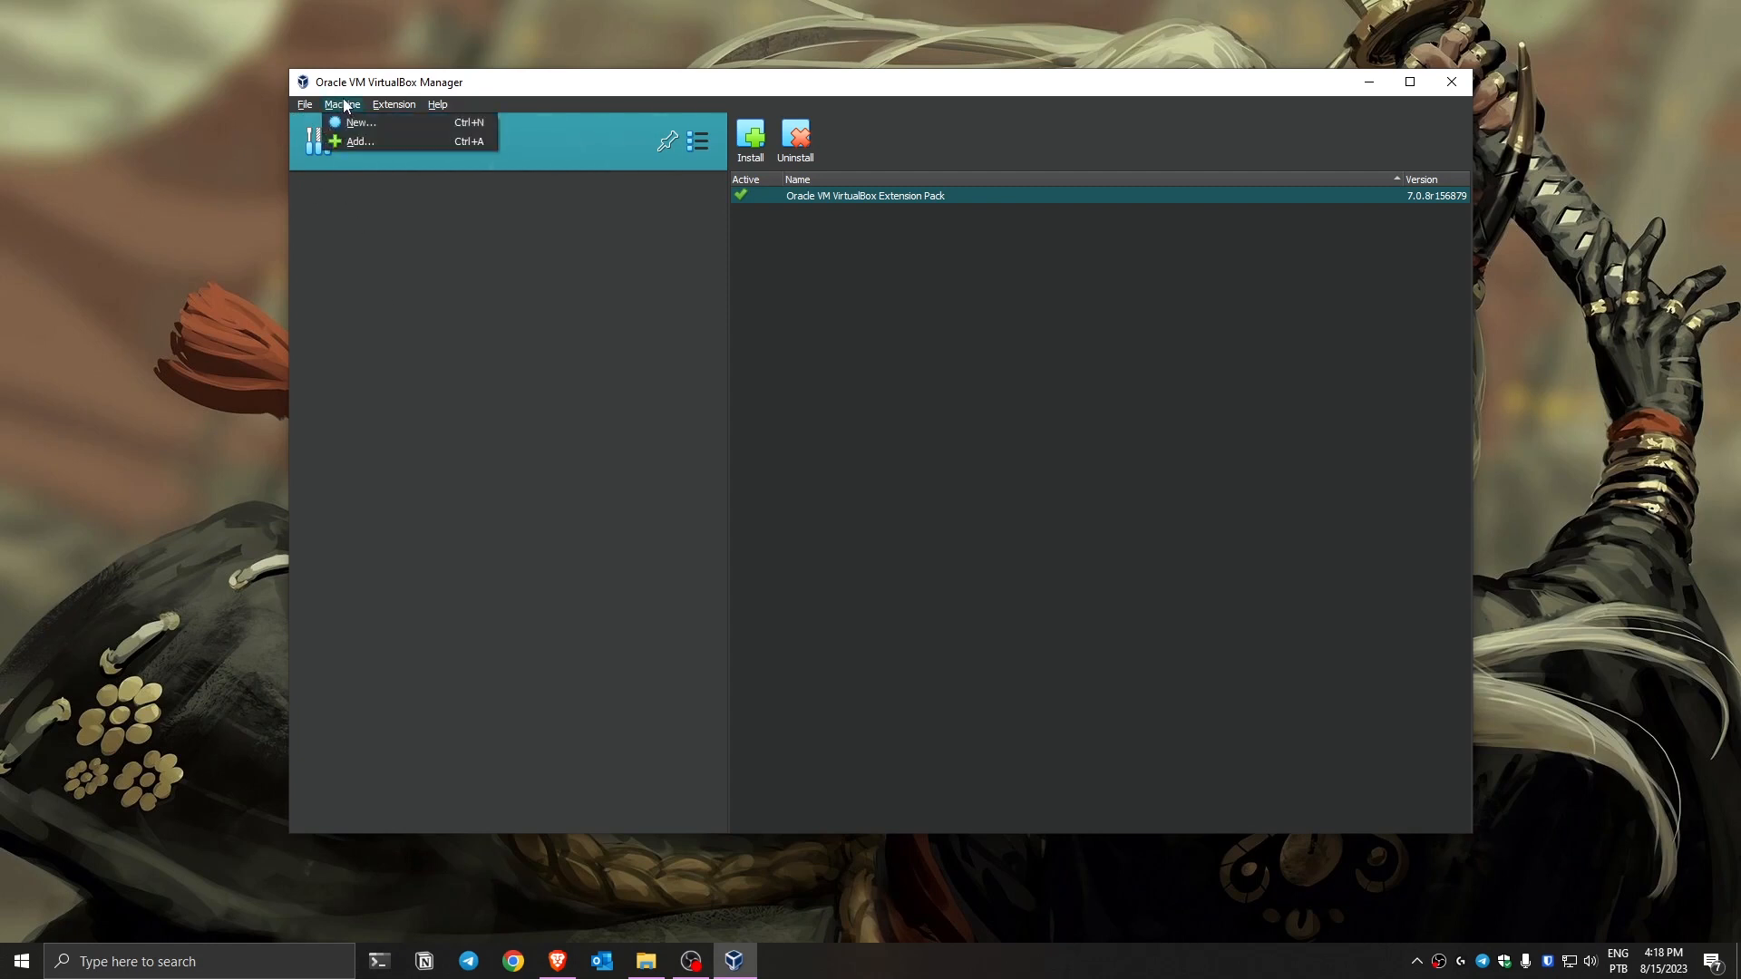
click(367, 125)
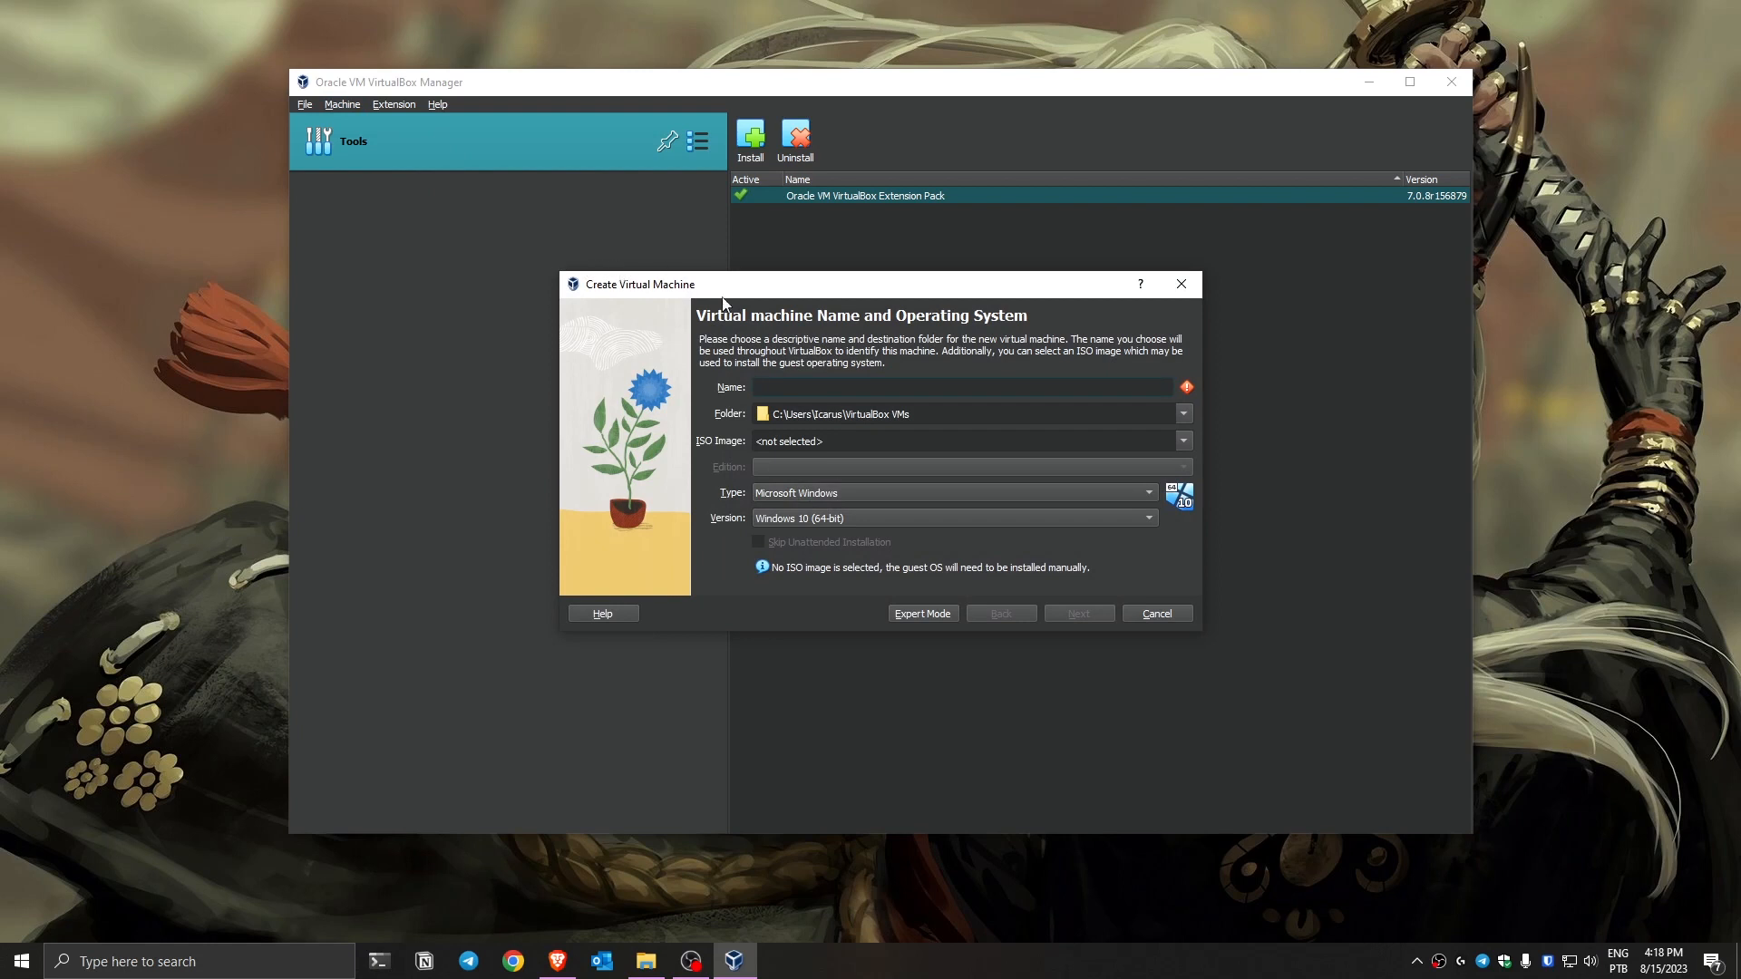
drag(805, 290, 801, 243)
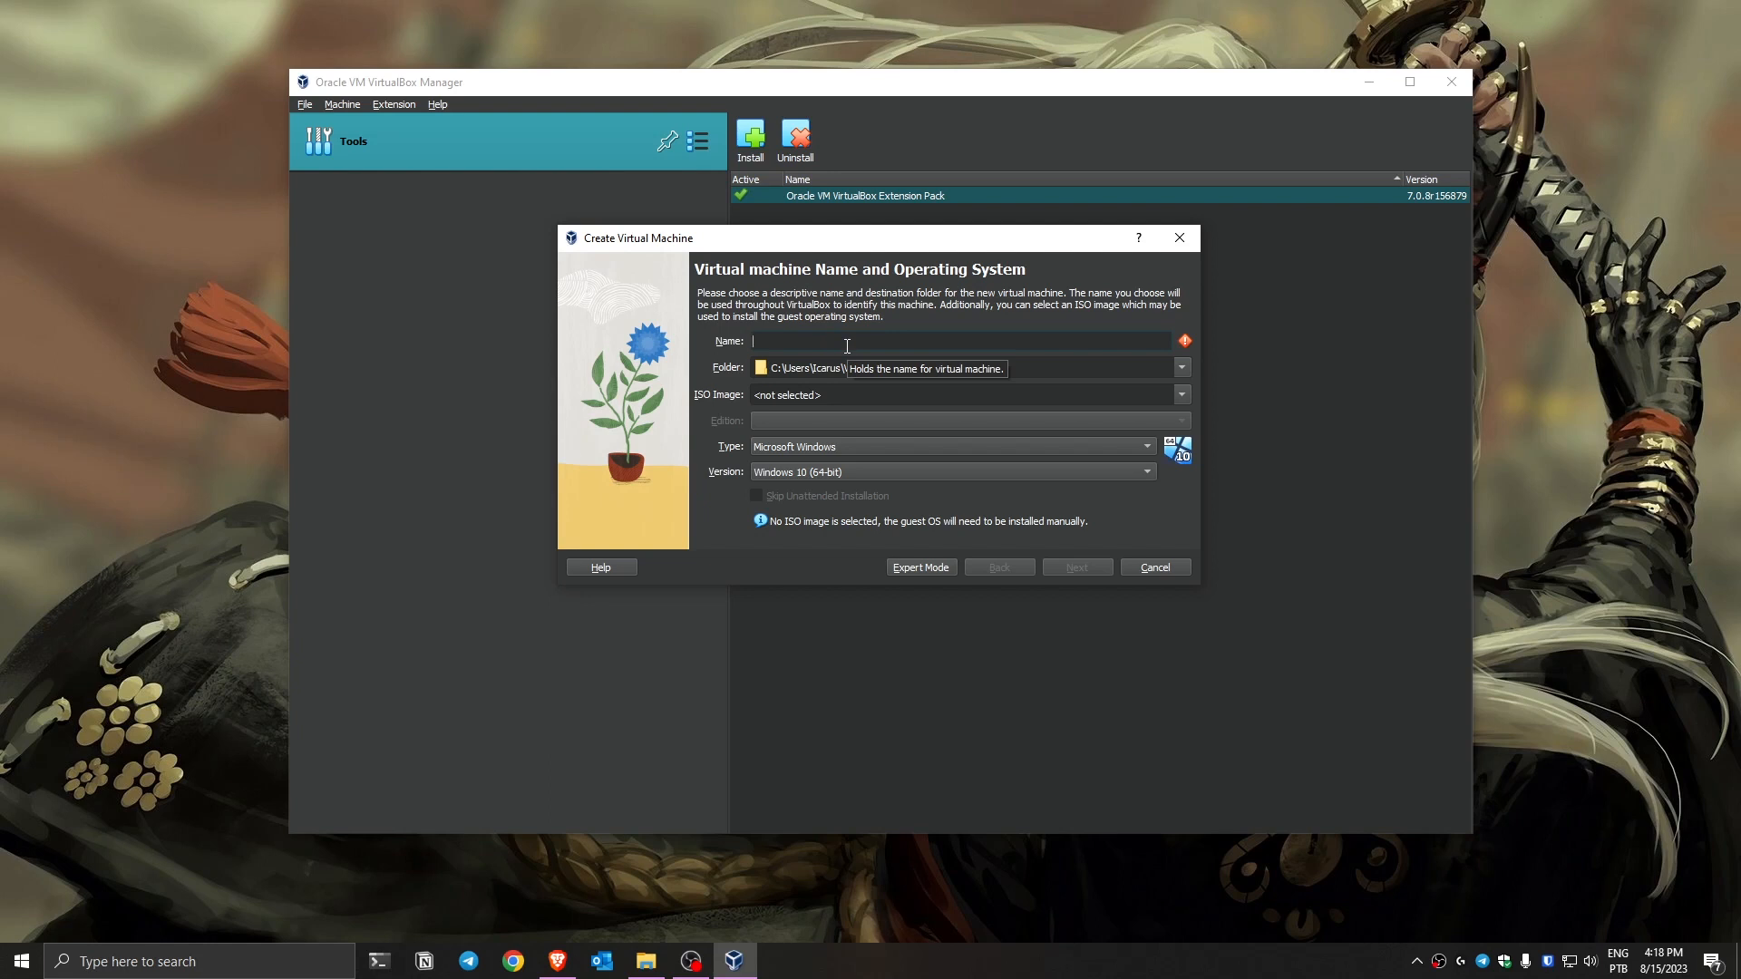
text(Linux Mate)
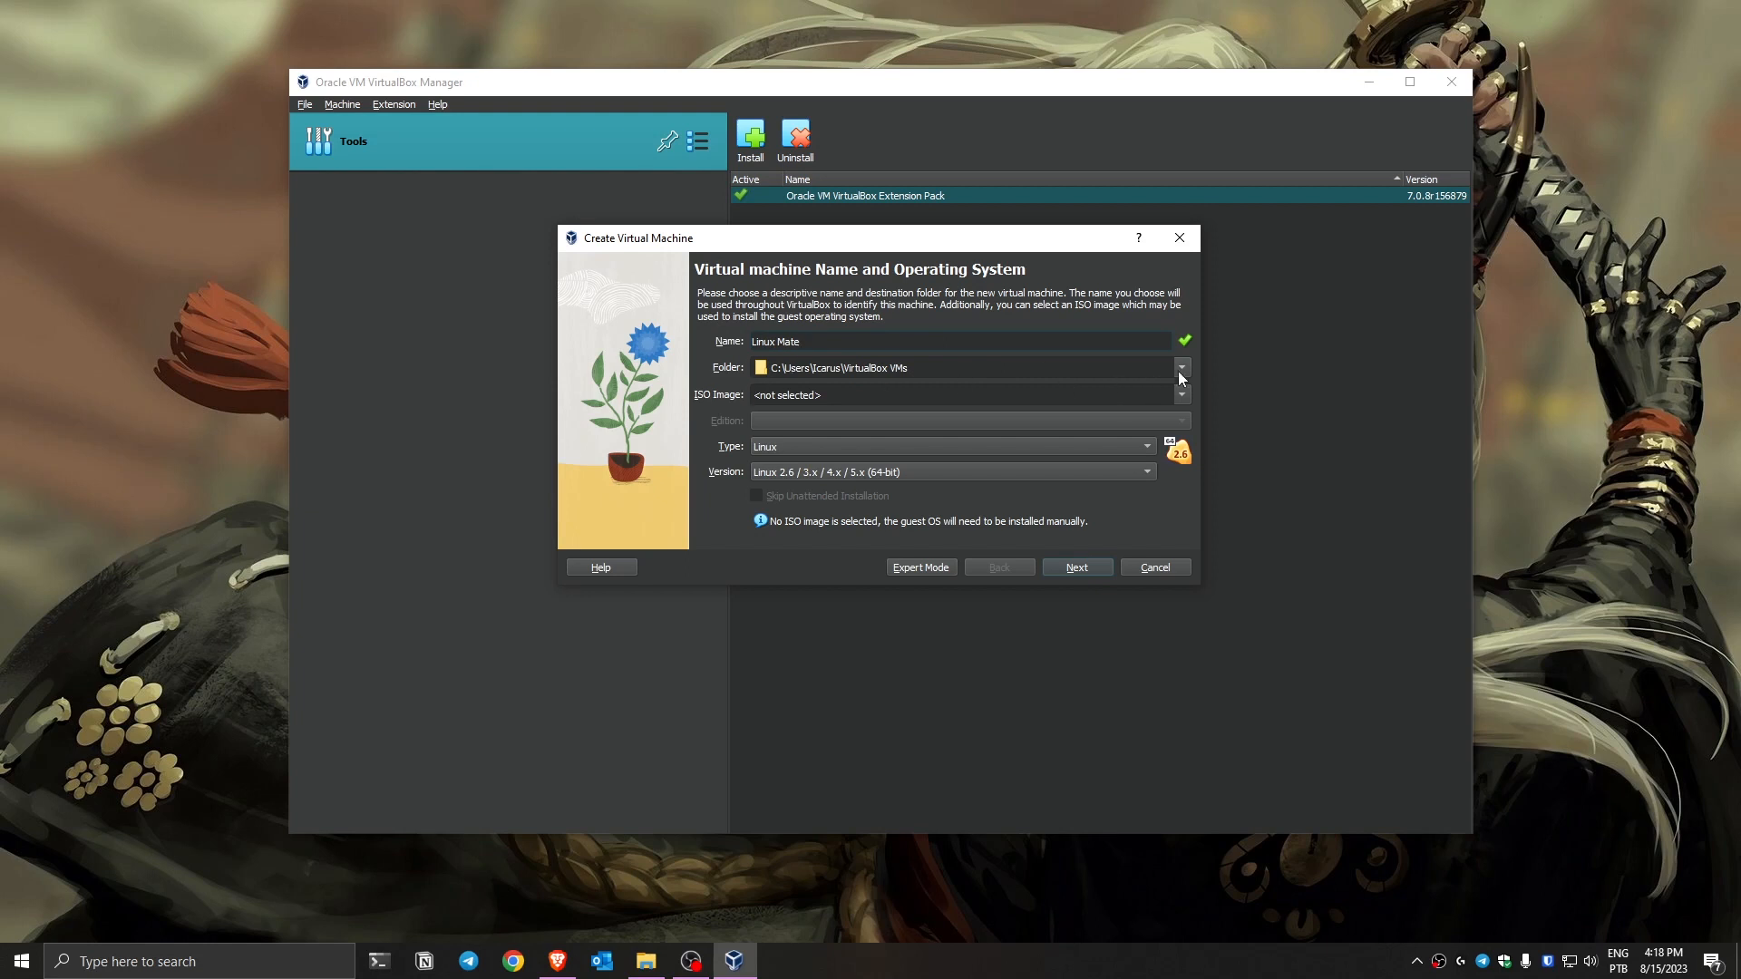
click(934, 366)
drag(934, 366, 782, 368)
click(931, 360)
Select linuxmint-21.2-mate-64bit.iso as the ISO image, enable Skip Unattended Installation, and continue to the hardware settings.
click(1181, 395)
click(835, 428)
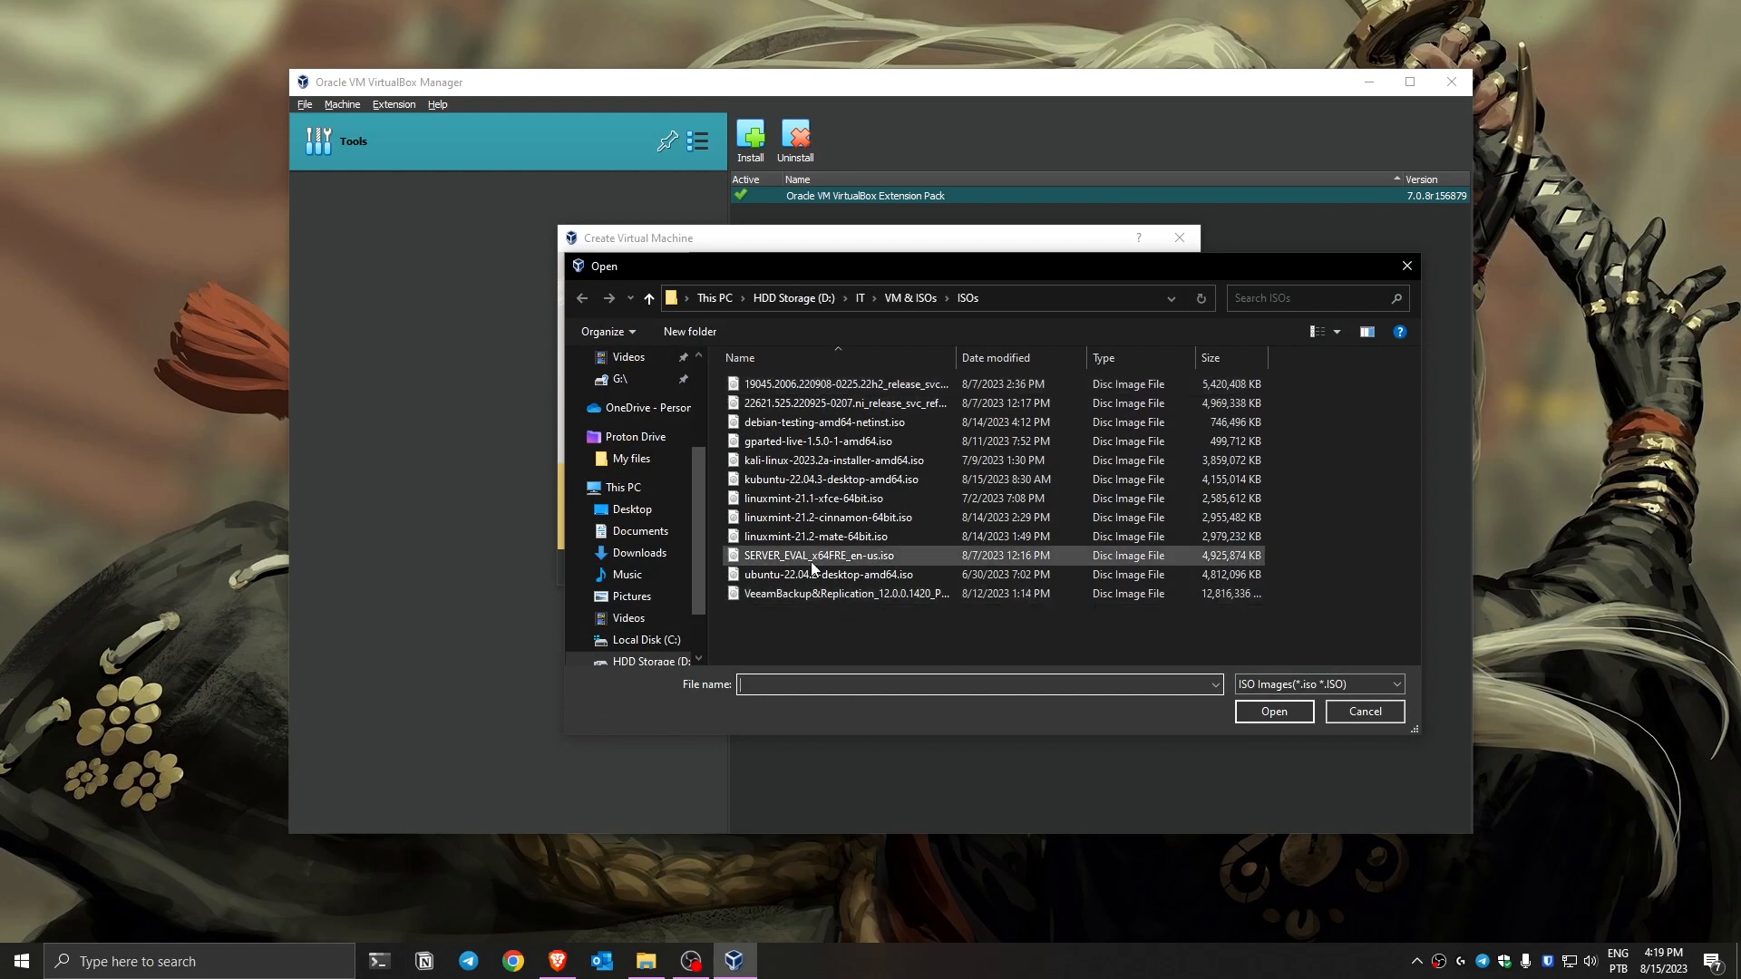
click(862, 536)
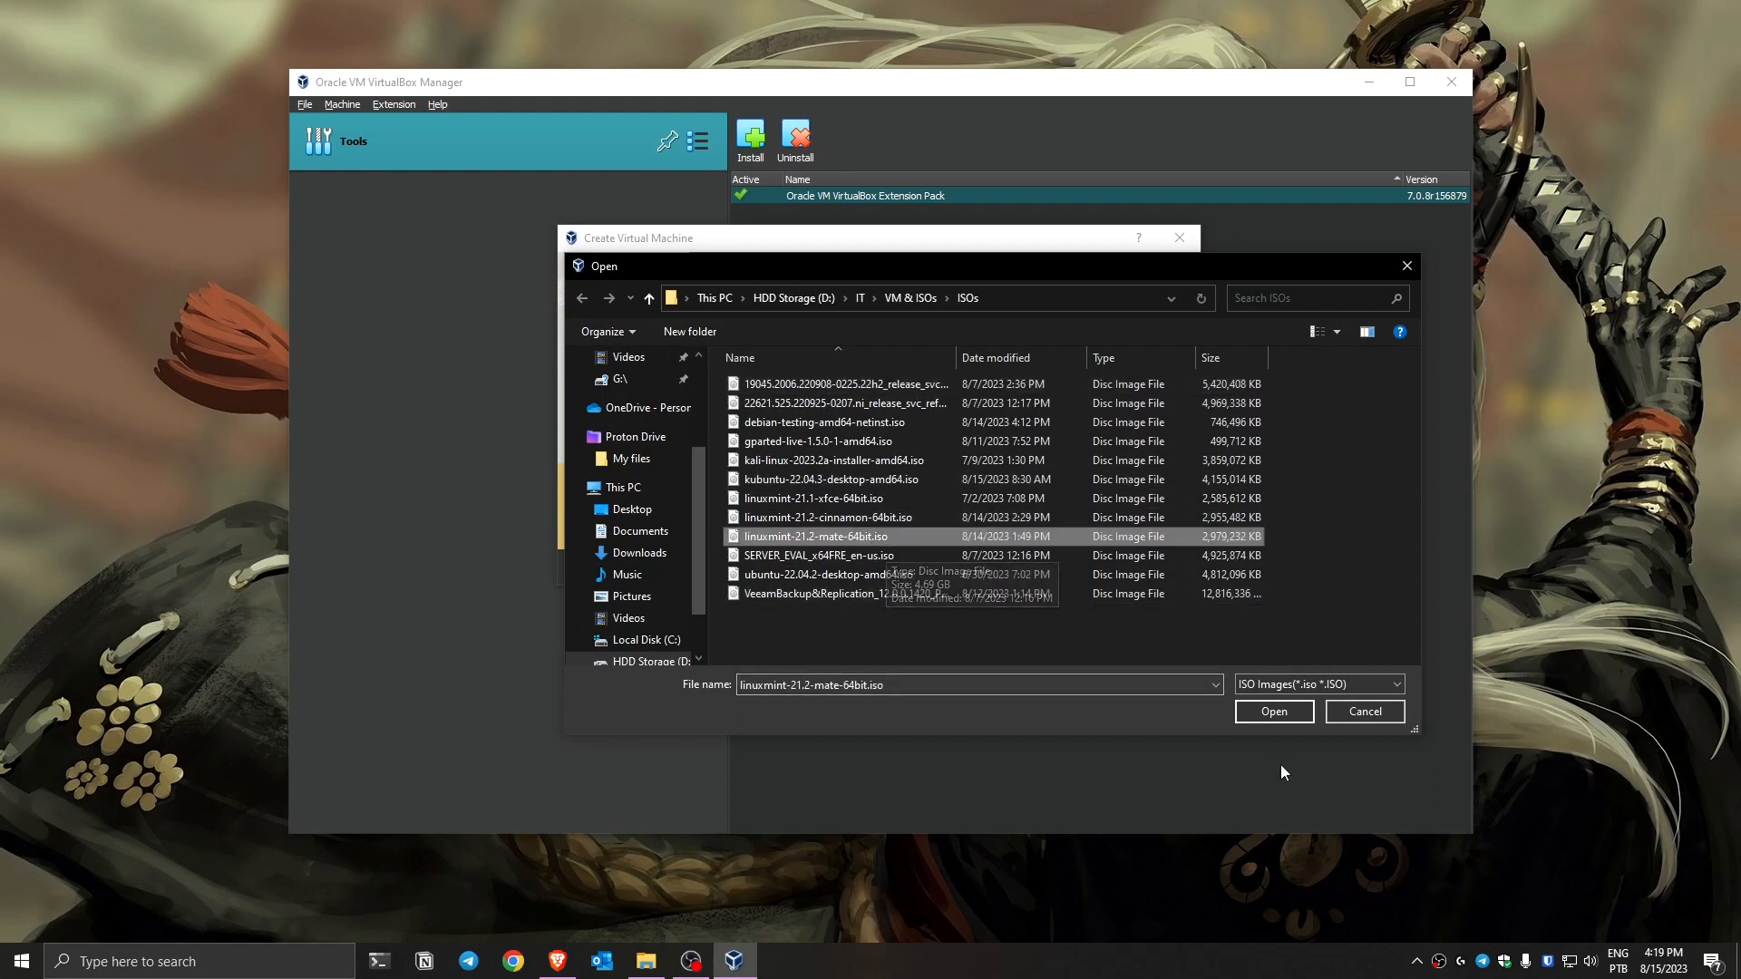
click(1275, 711)
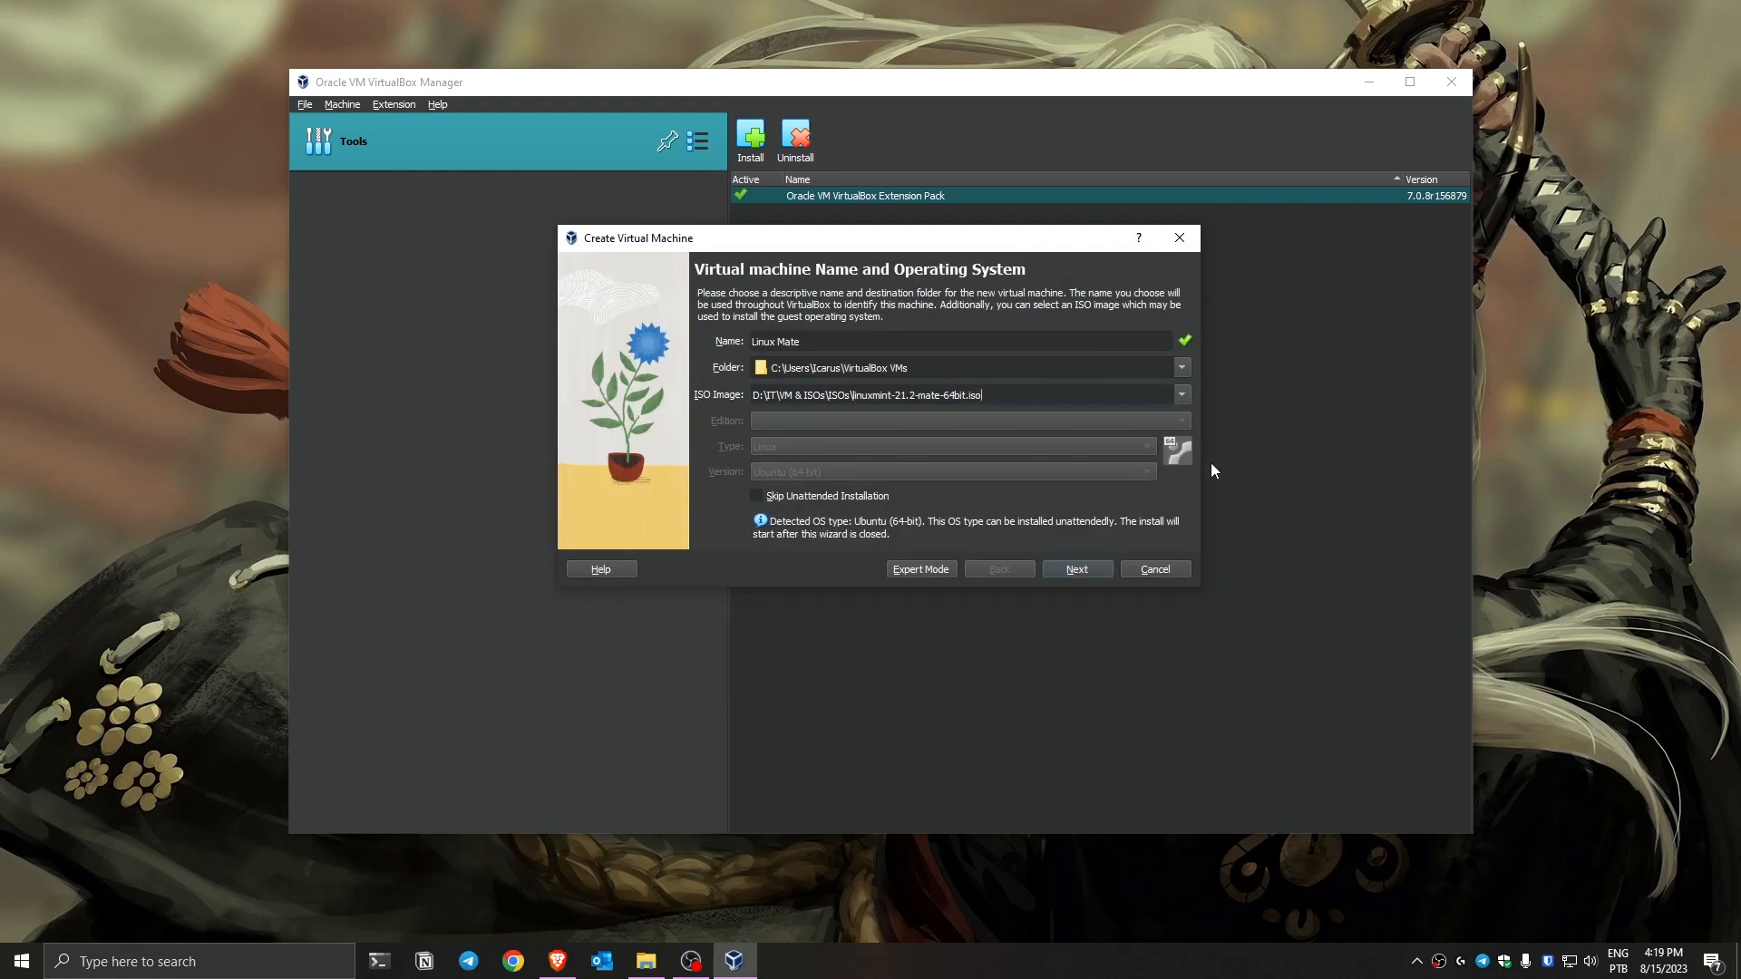
click(758, 497)
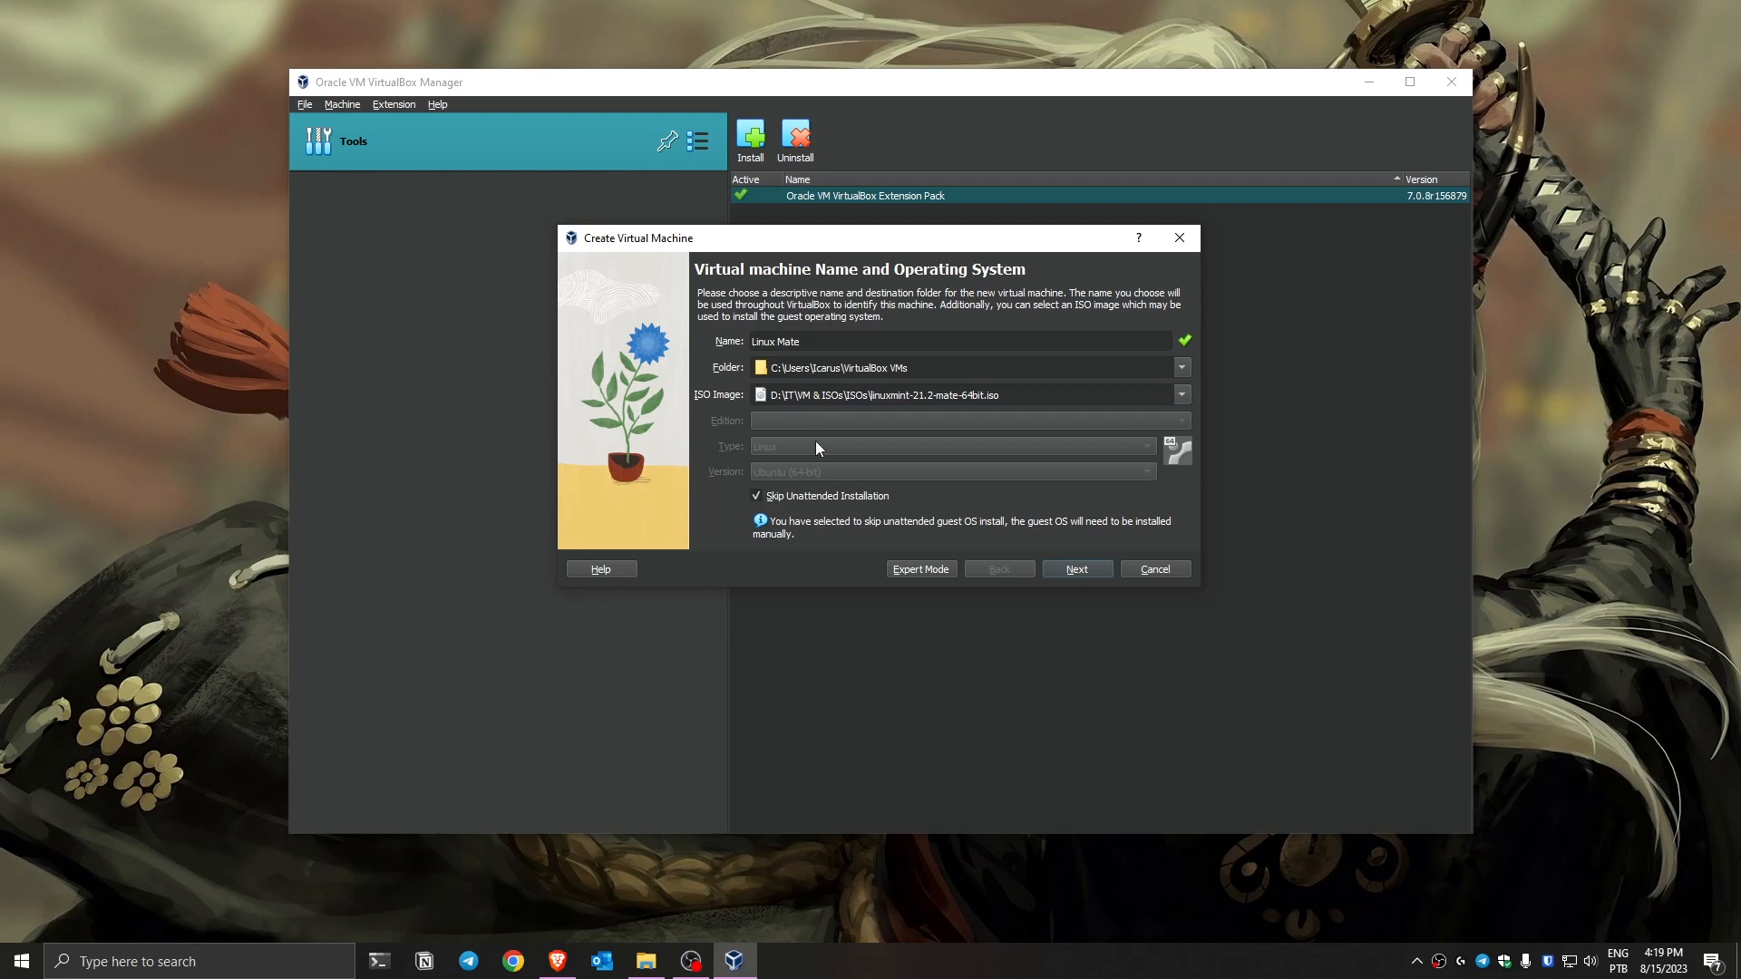
click(1079, 571)
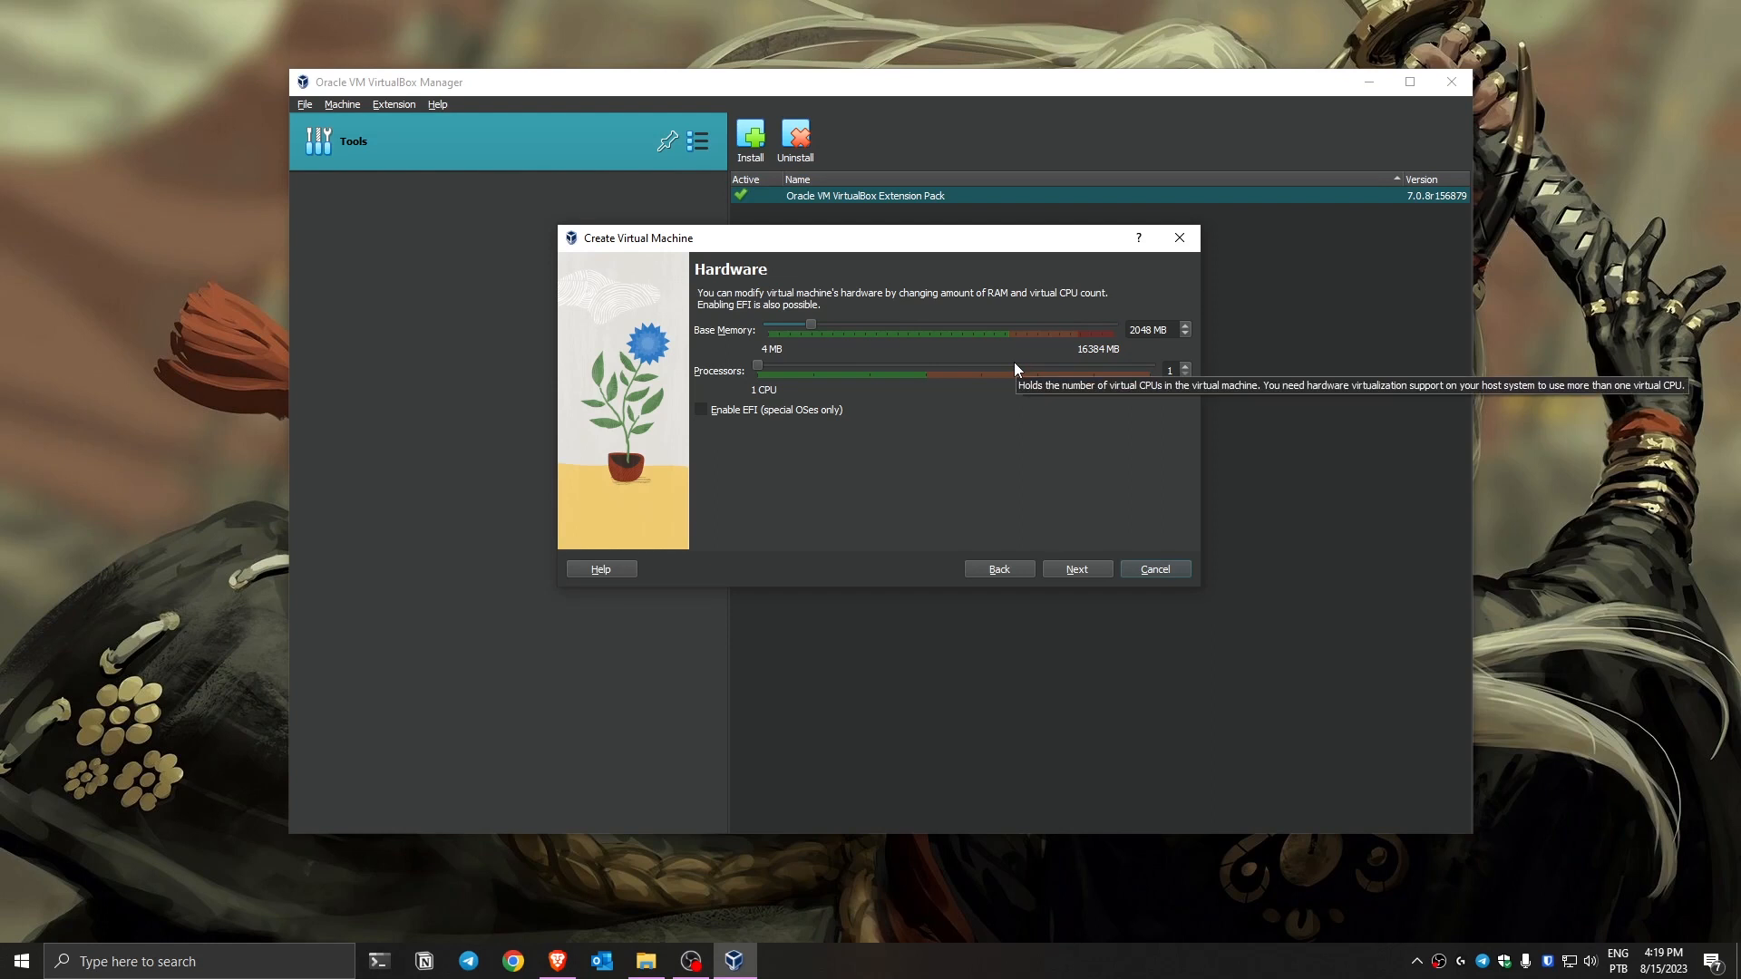
Set the new machine's base memory to 4096 MB, keep one processor, and continue to the virtual hard disk settings.
drag(839, 242, 1001, 232)
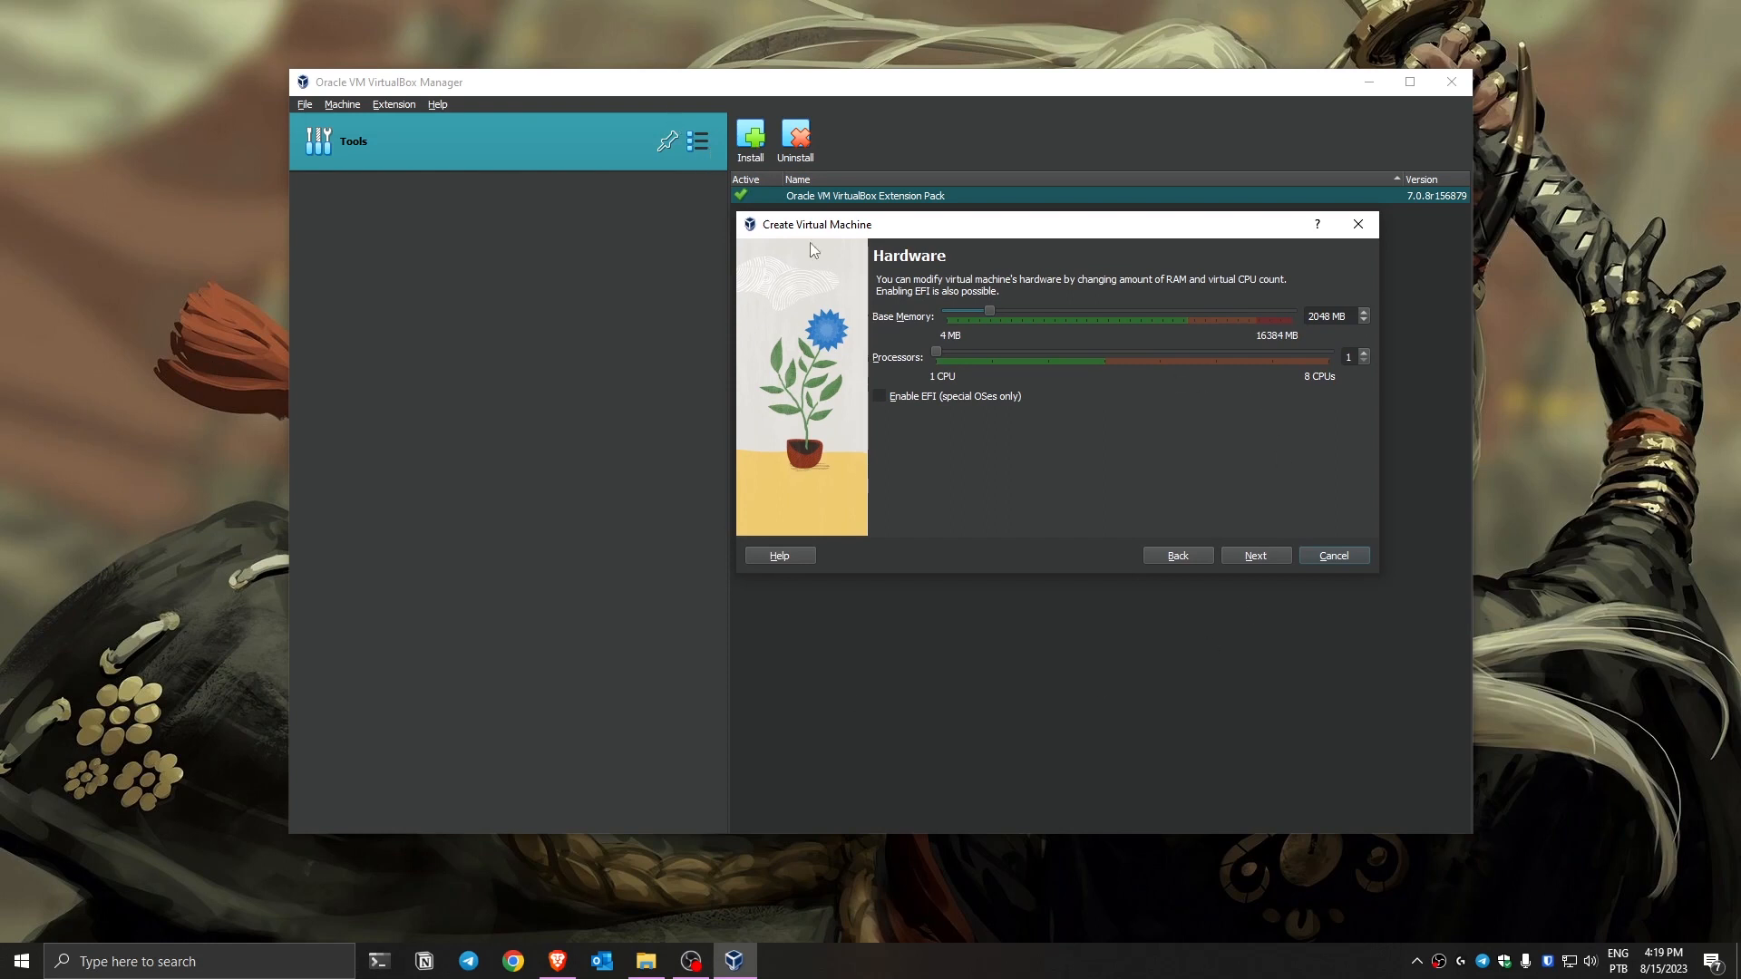
drag(997, 234, 995, 232)
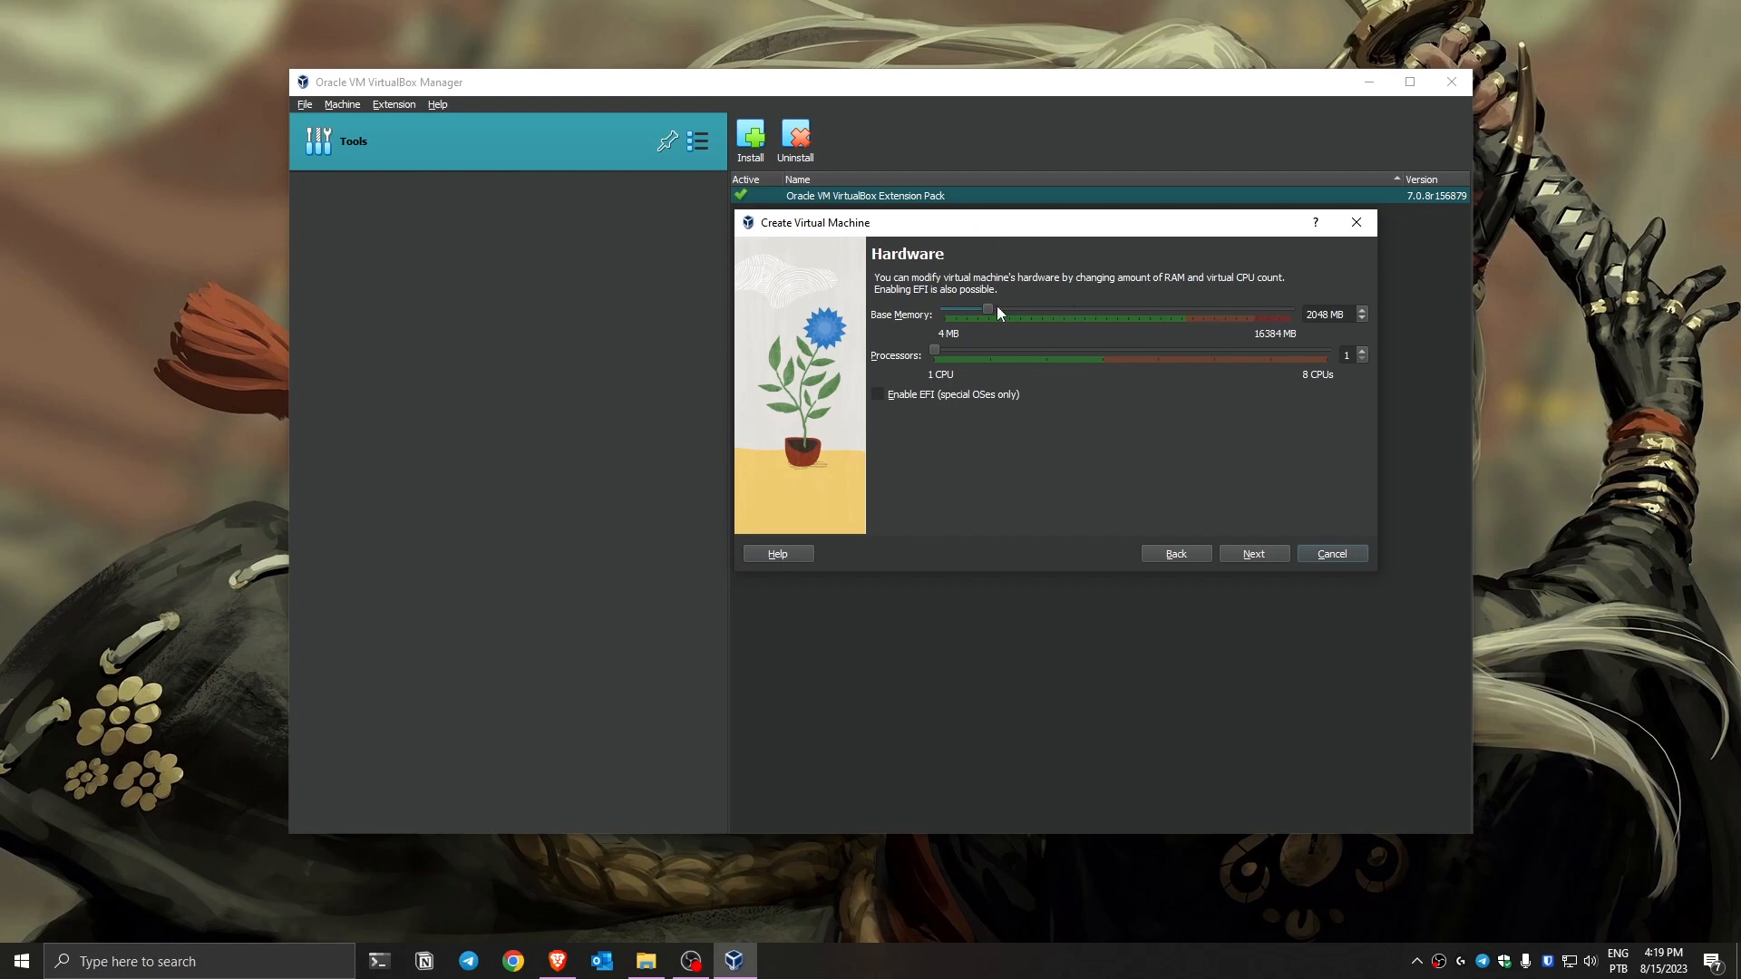
drag(988, 308, 1028, 318)
click(1263, 552)
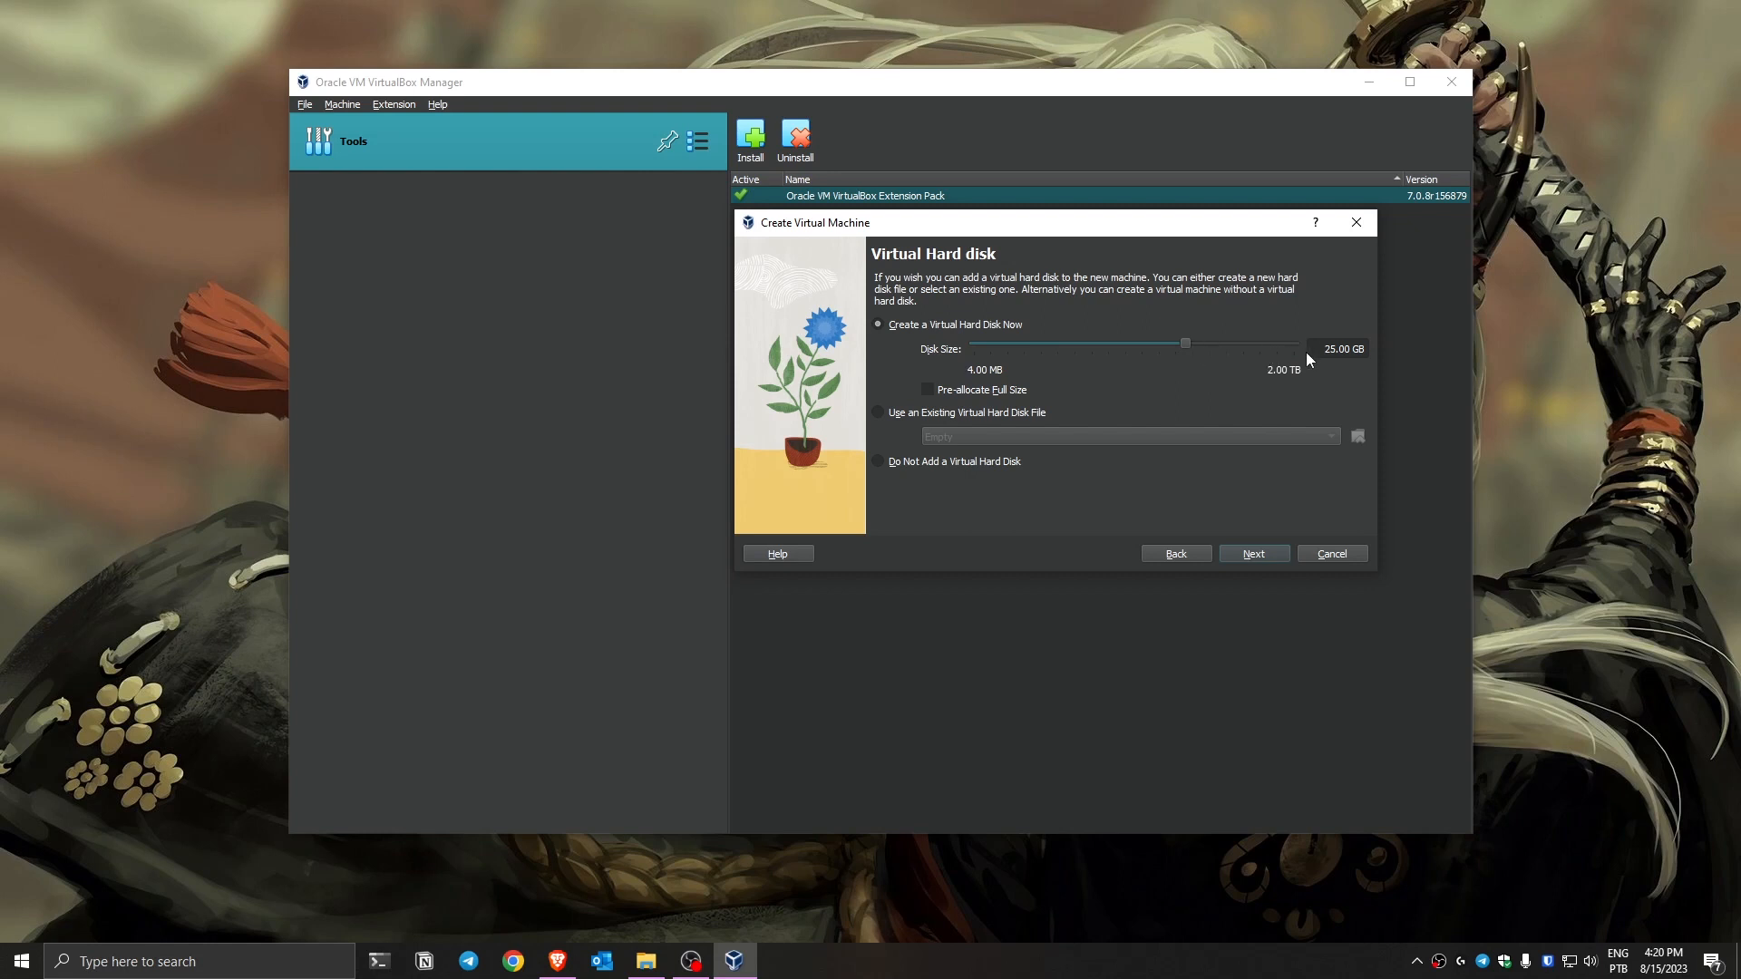
Create a 25 GB virtual hard disk without pre-allocating its full size and finish creating the machine.
drag(1324, 349, 1363, 351)
click(1355, 348)
click(1255, 554)
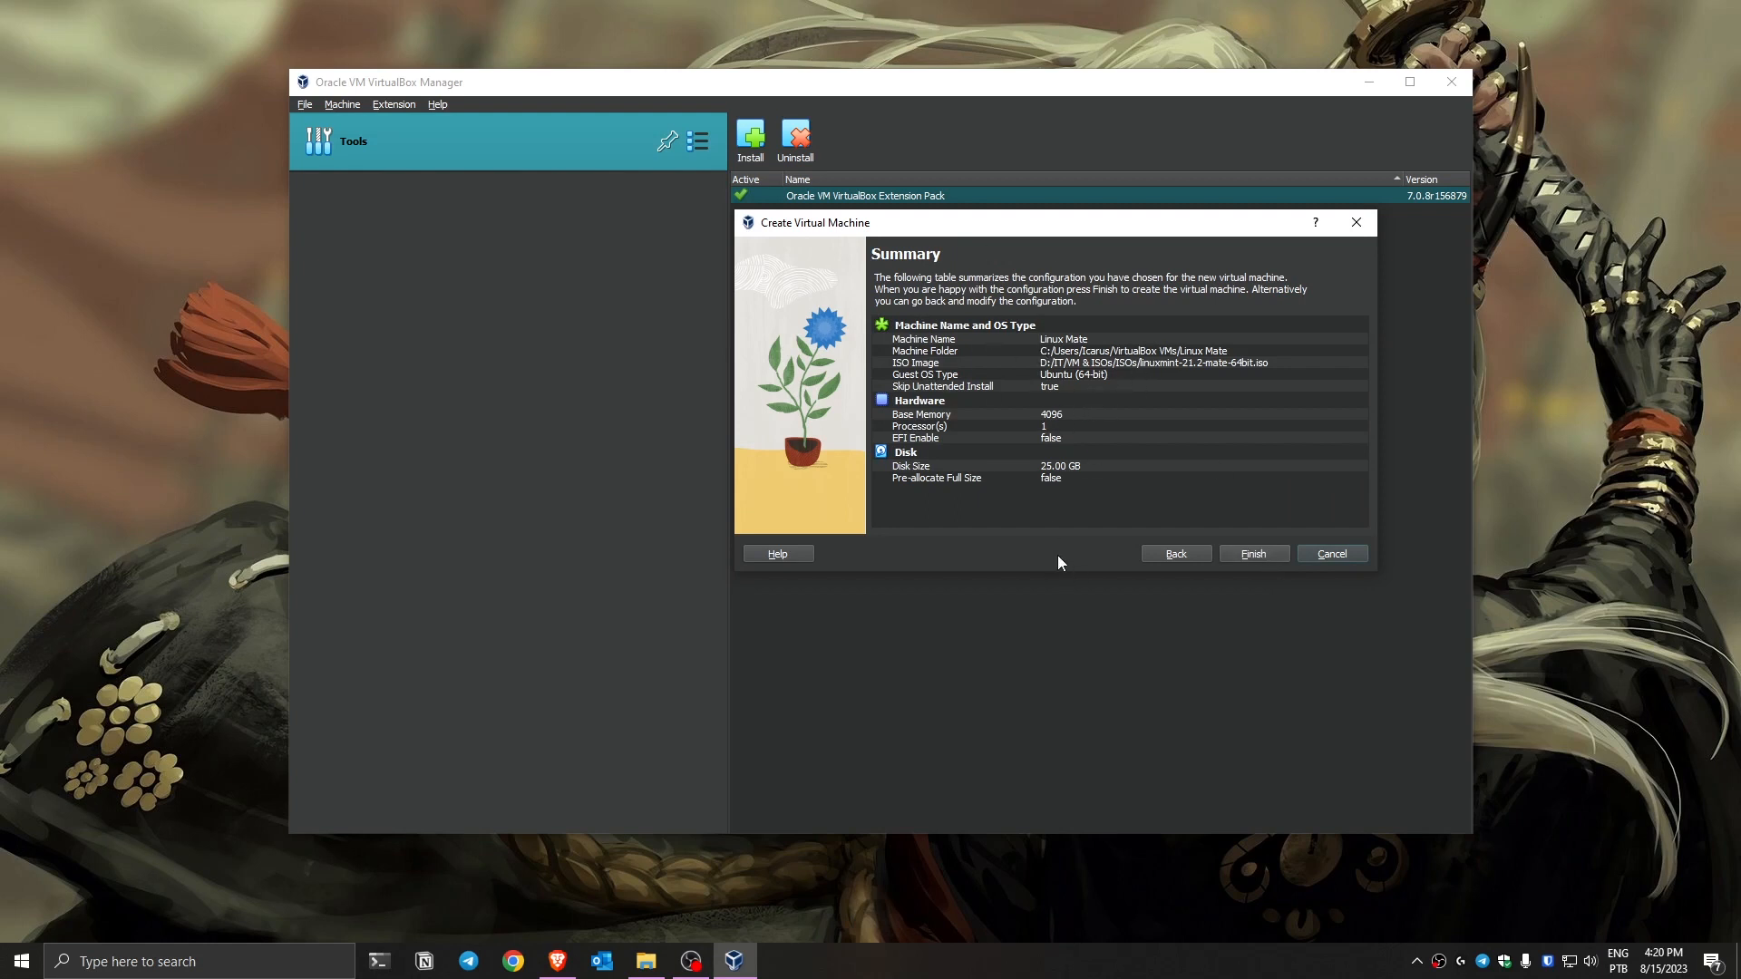
click(1255, 554)
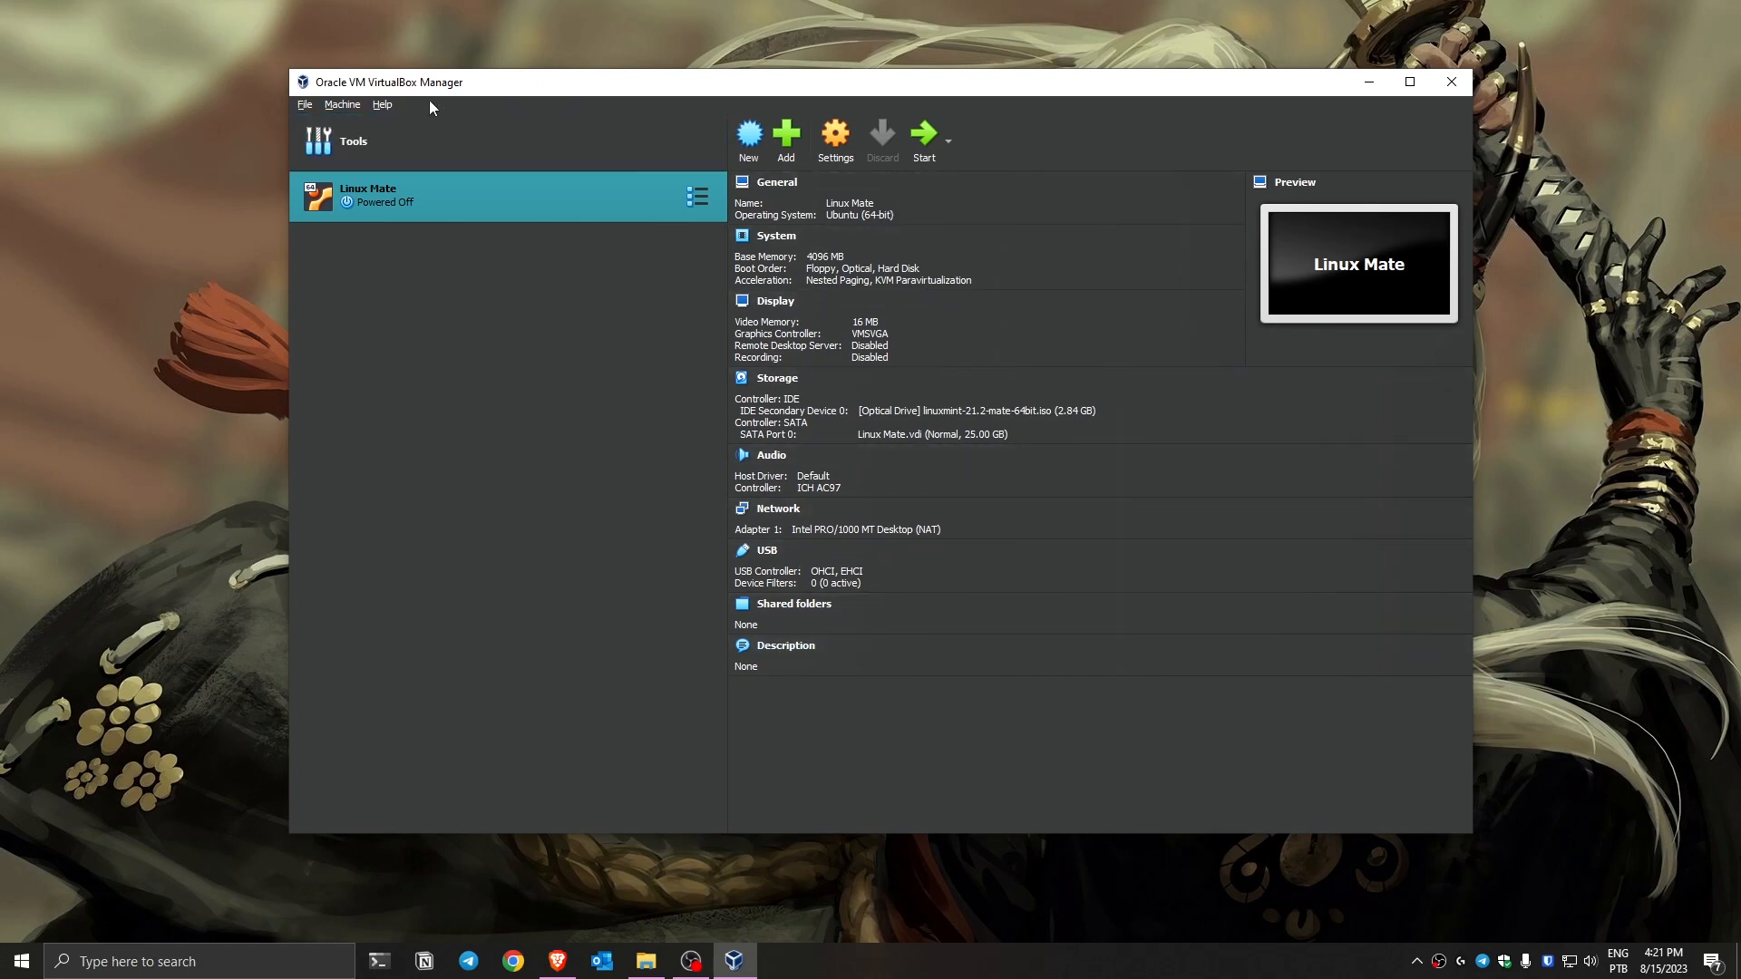
Open the Linux Mate machine's settings and set the display video memory to 128 MB, keeping the VMSVGA graphics controller.
drag(428, 85, 448, 85)
click(855, 136)
drag(782, 255, 502, 257)
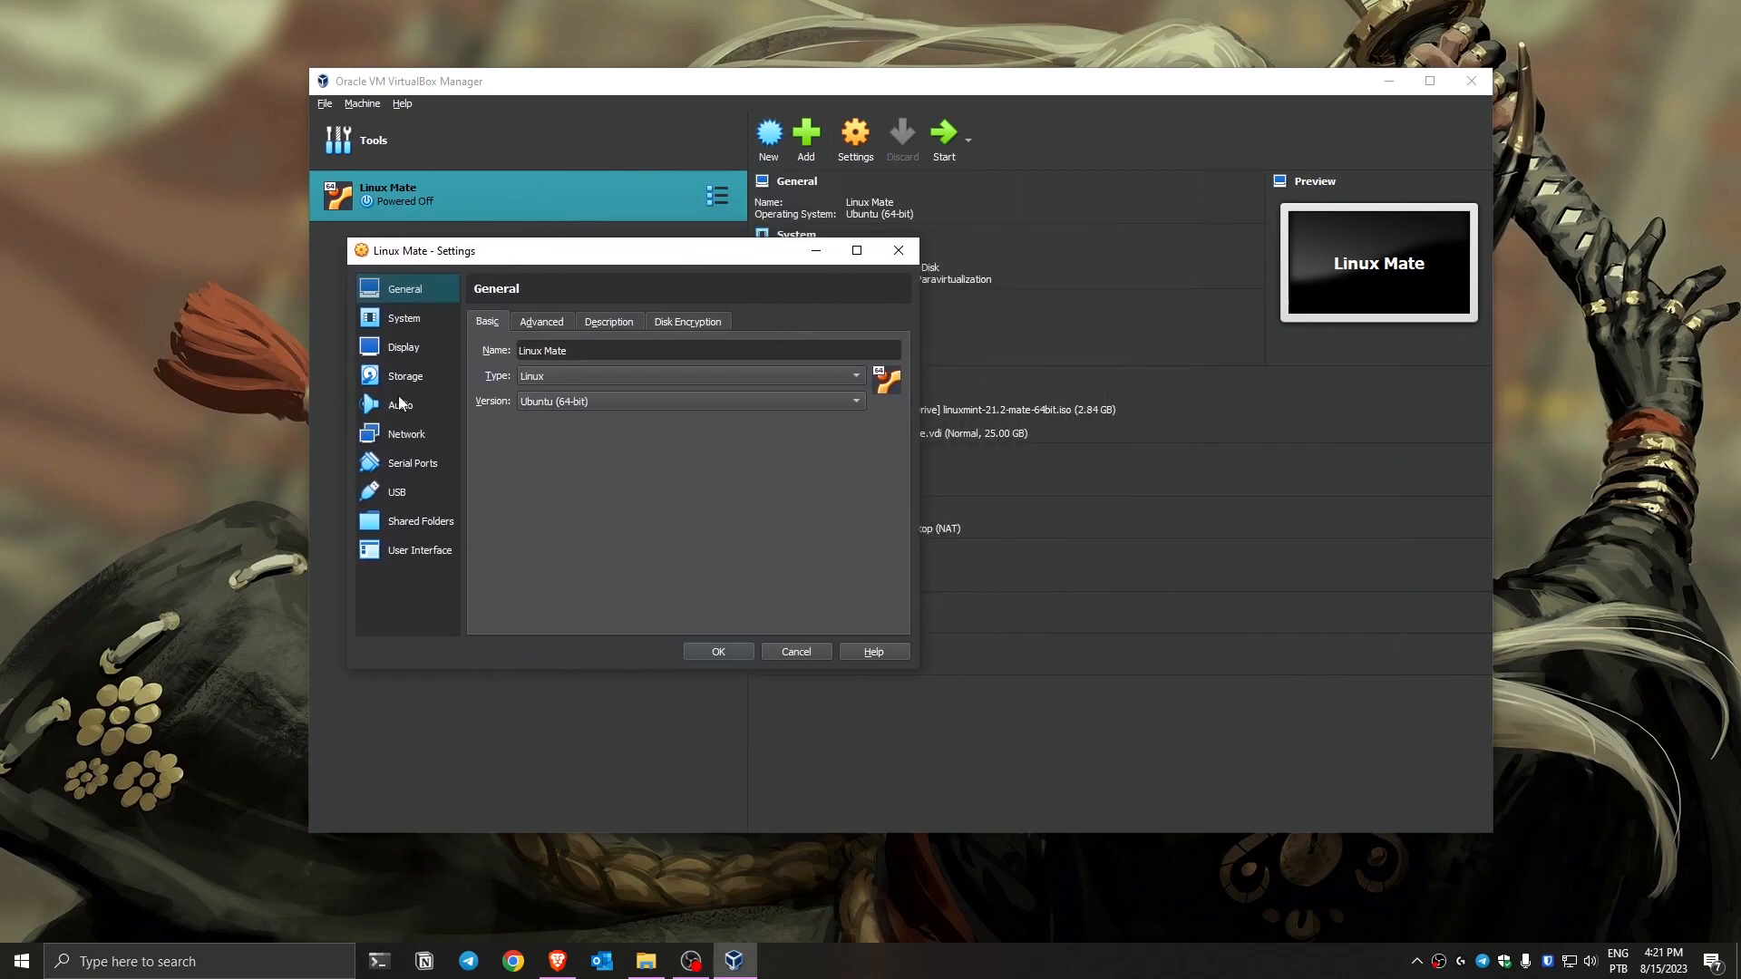
click(404, 354)
drag(609, 352, 885, 372)
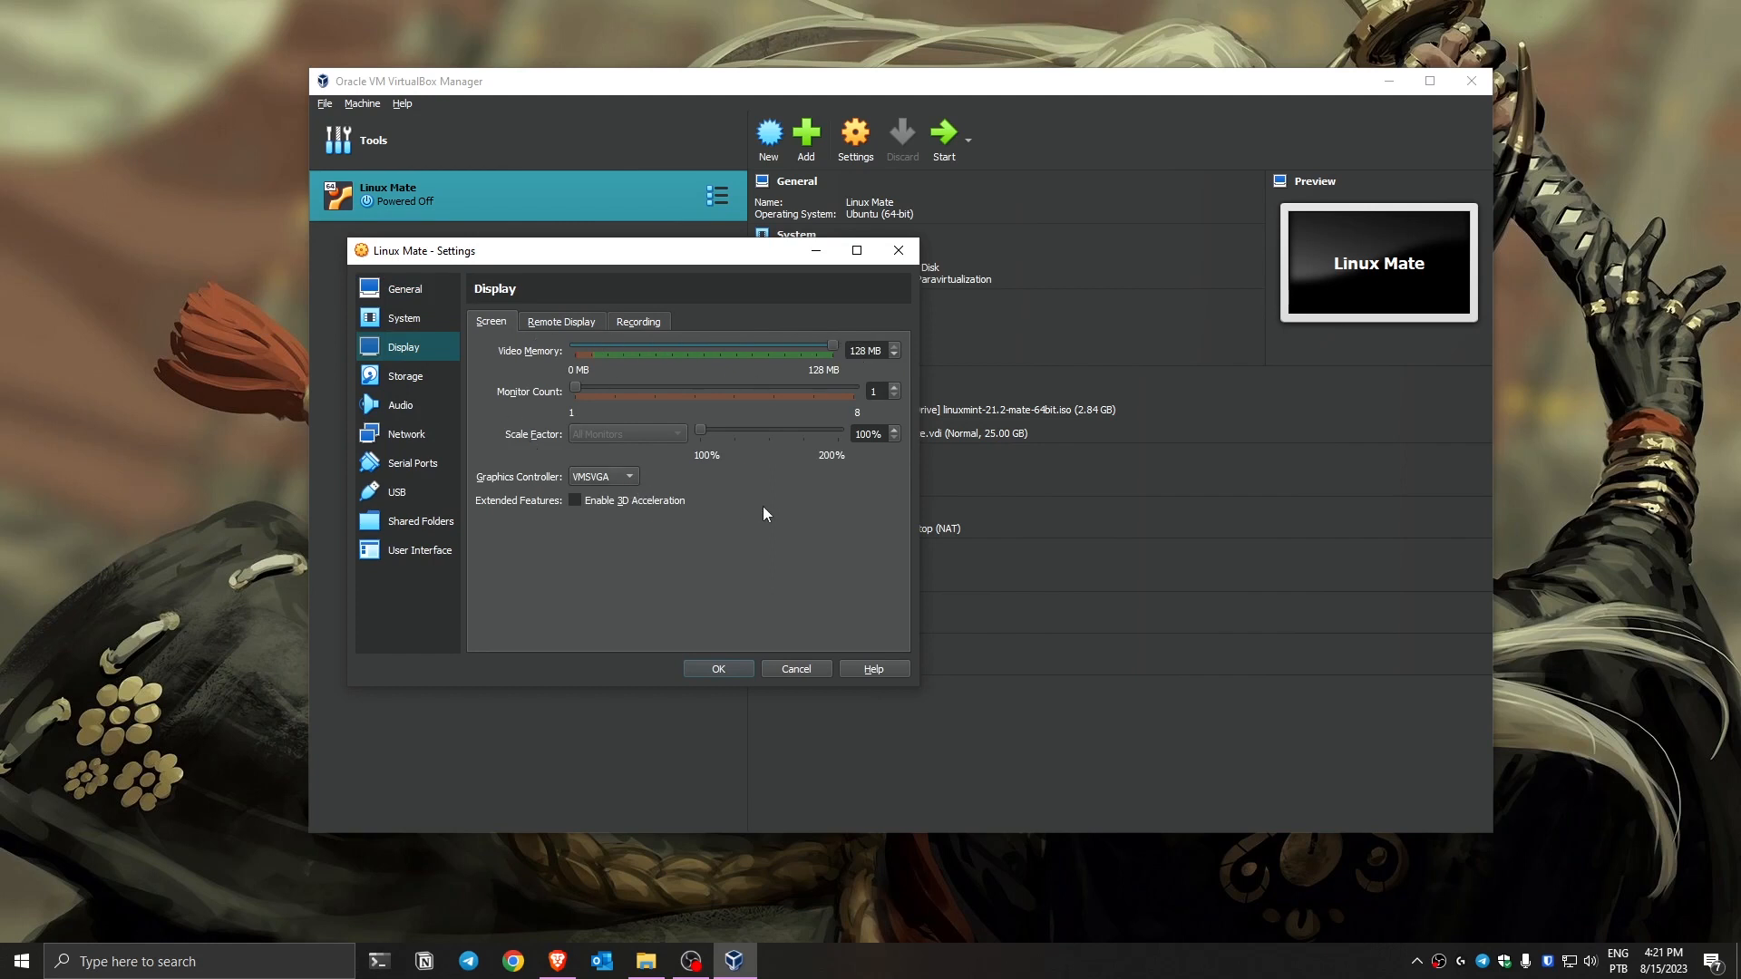
click(629, 477)
click(599, 481)
Try the Bridged Adapter attachment for network Adapter 1 and set it back to NAT.
click(416, 437)
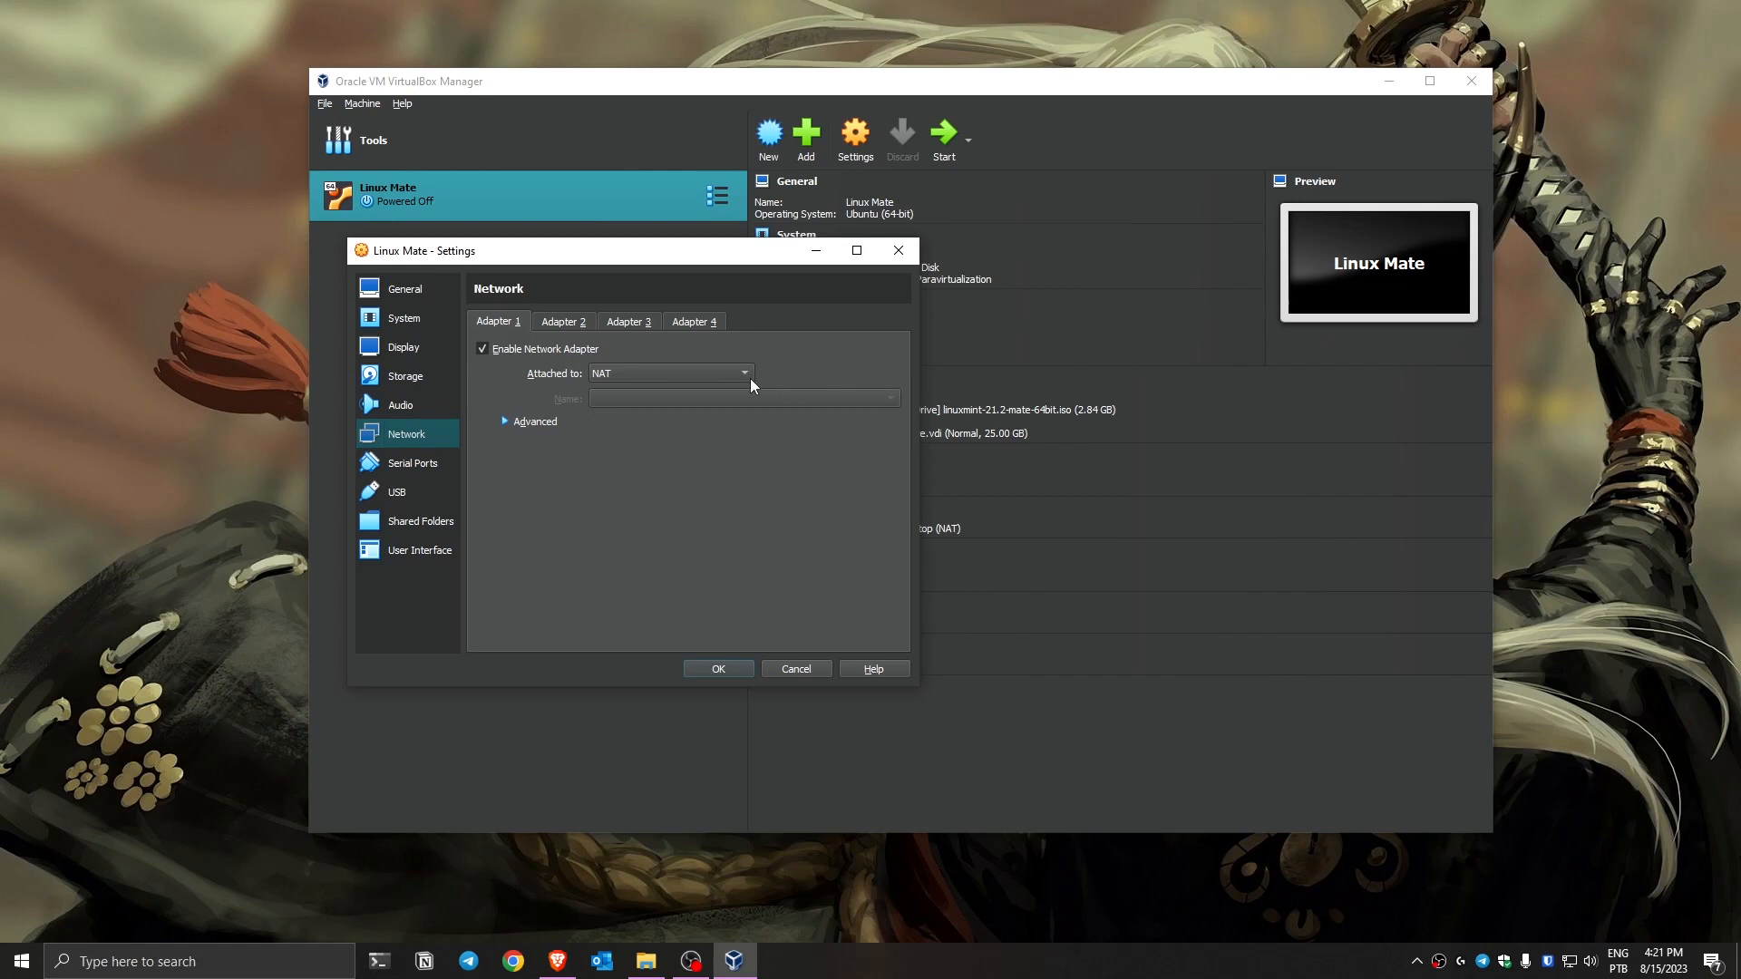
click(716, 377)
click(633, 377)
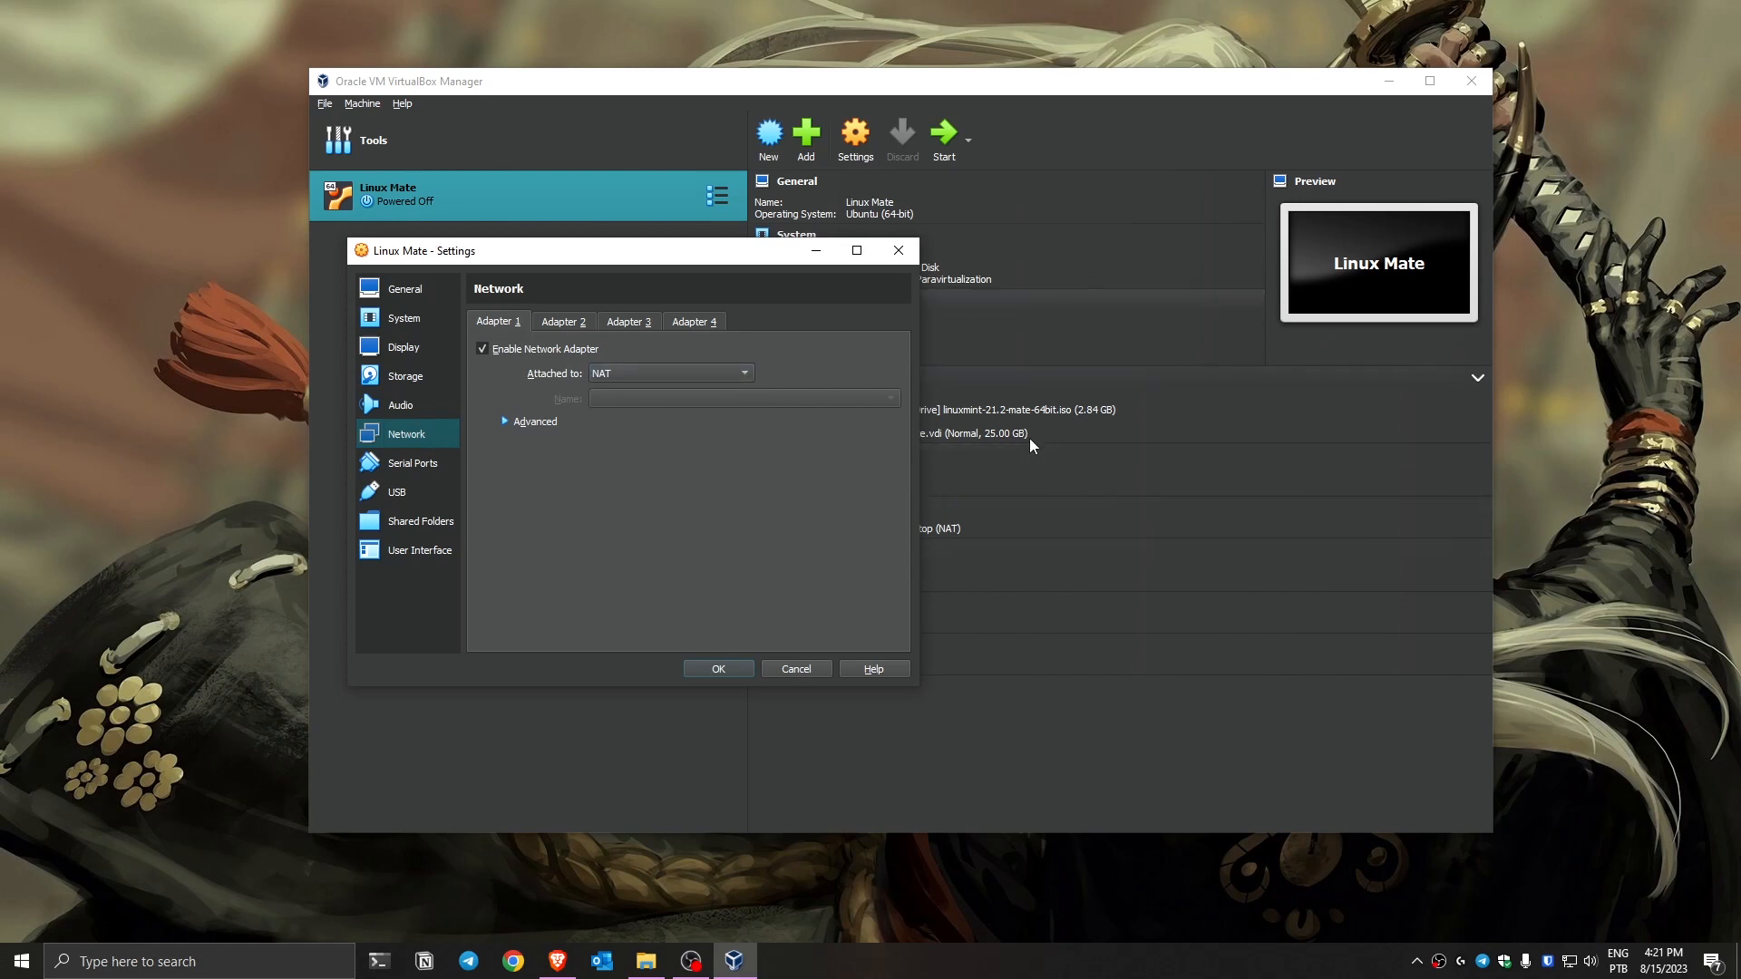
click(648, 376)
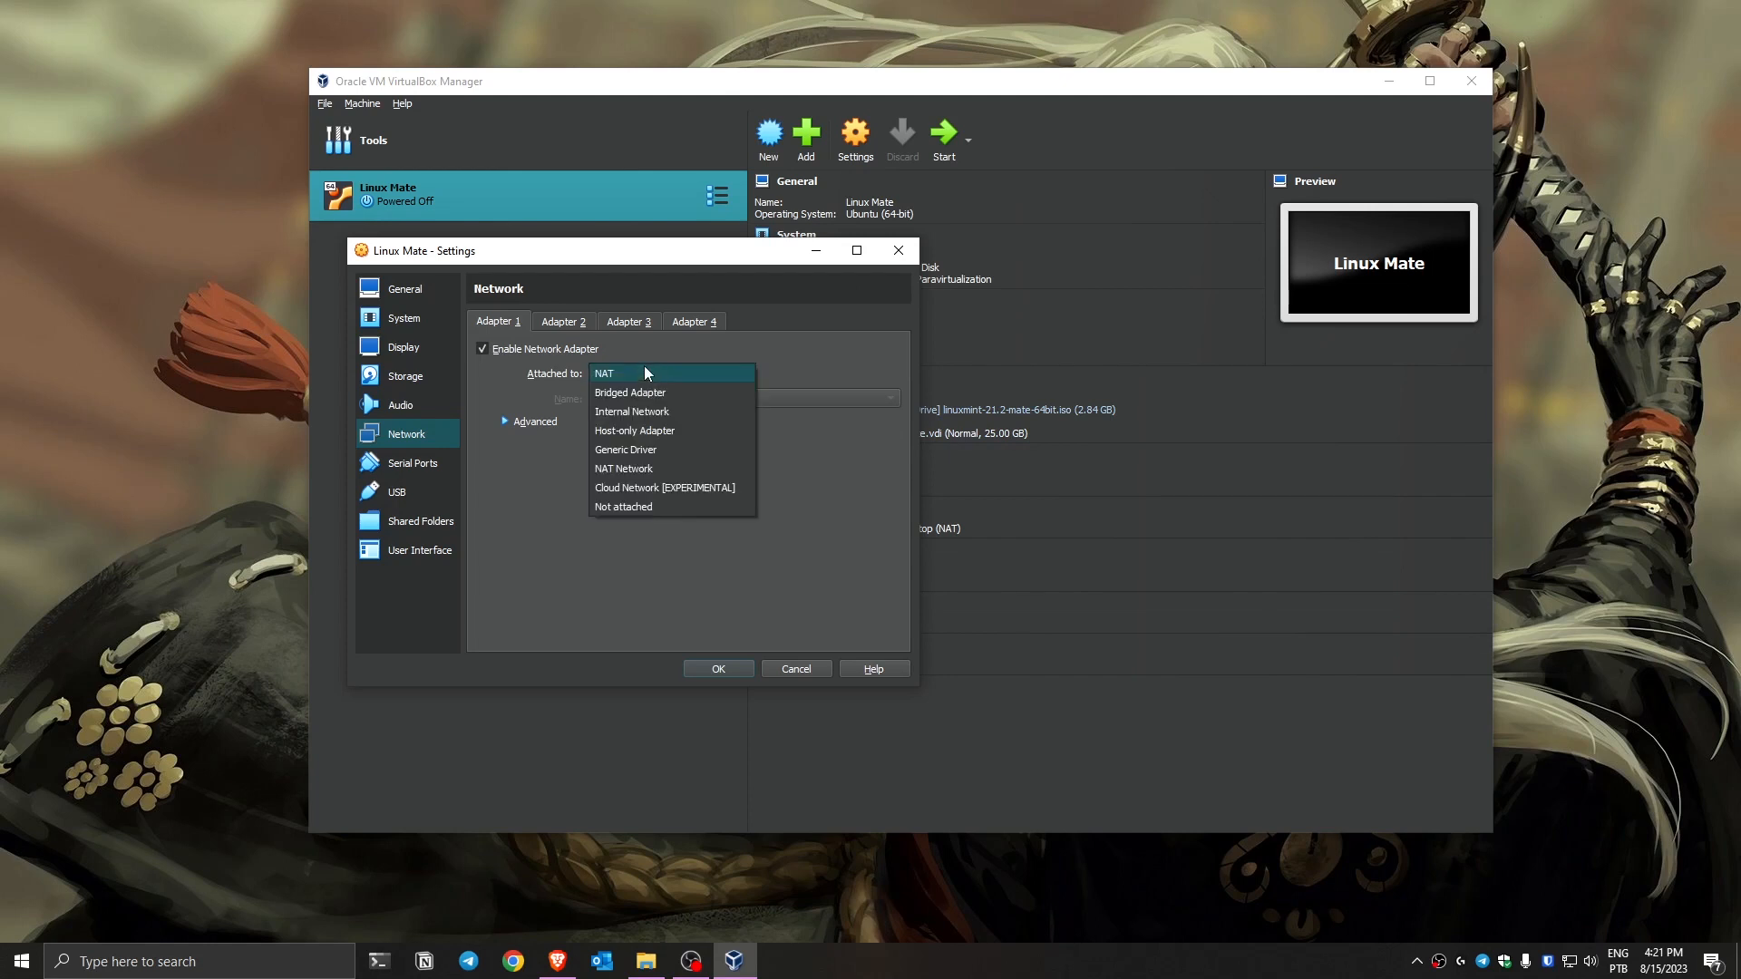
click(644, 375)
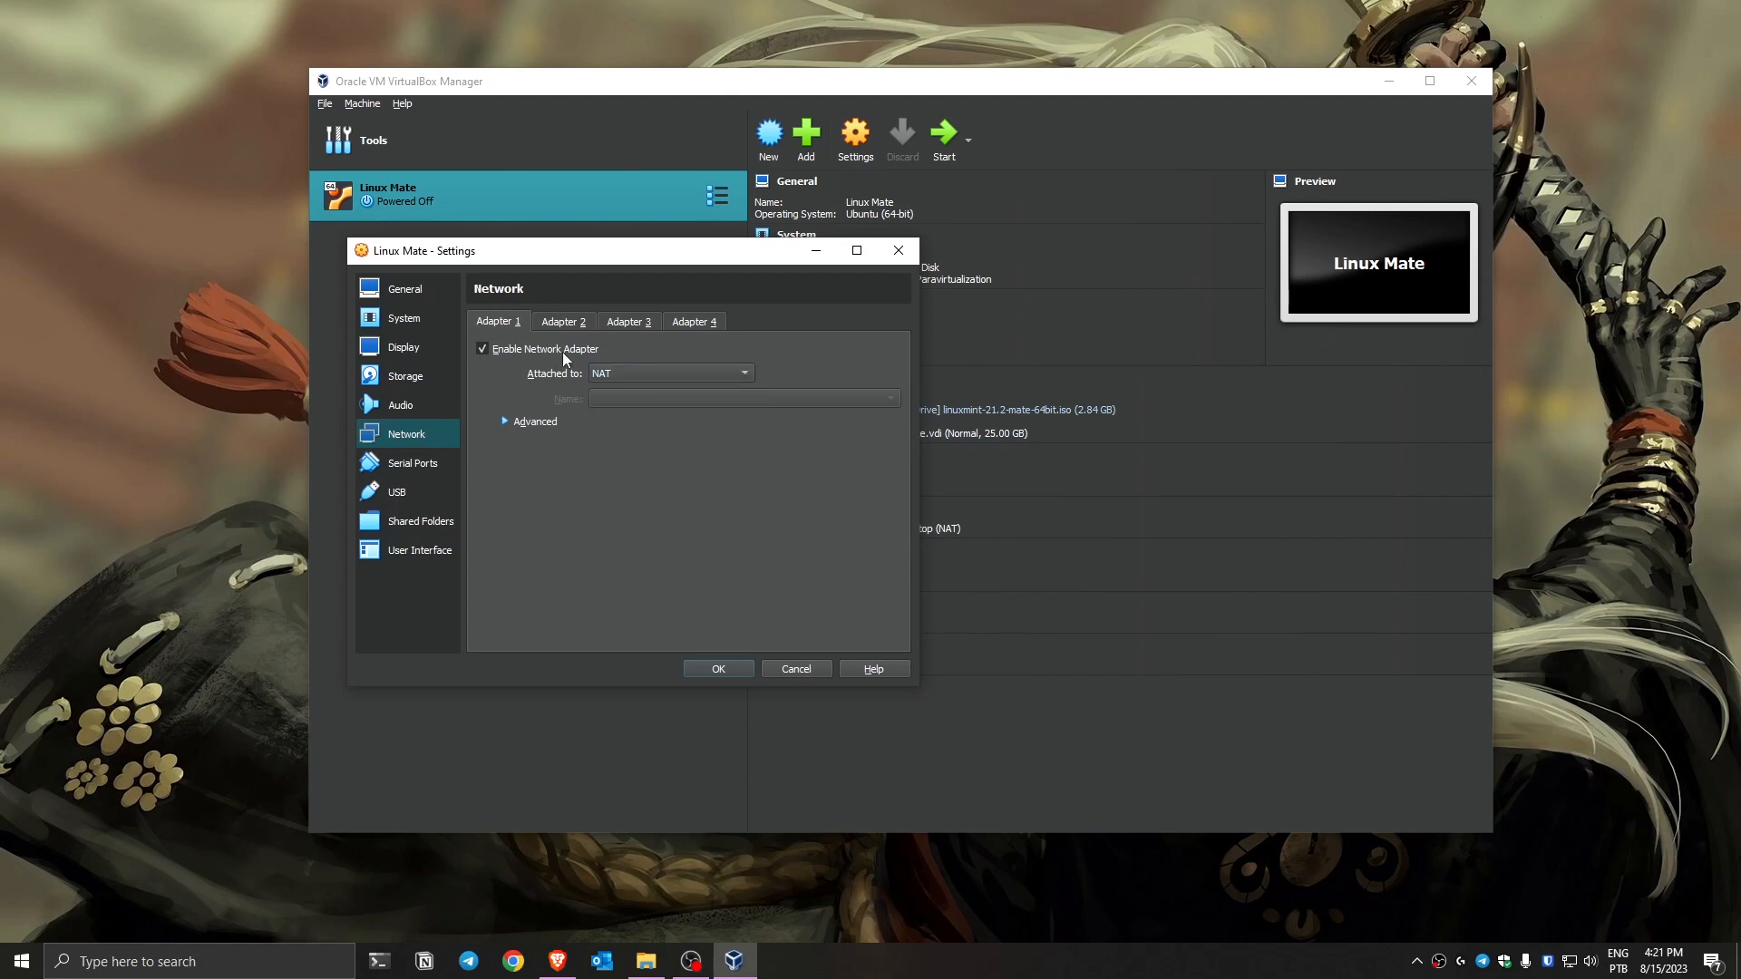
click(647, 379)
click(646, 392)
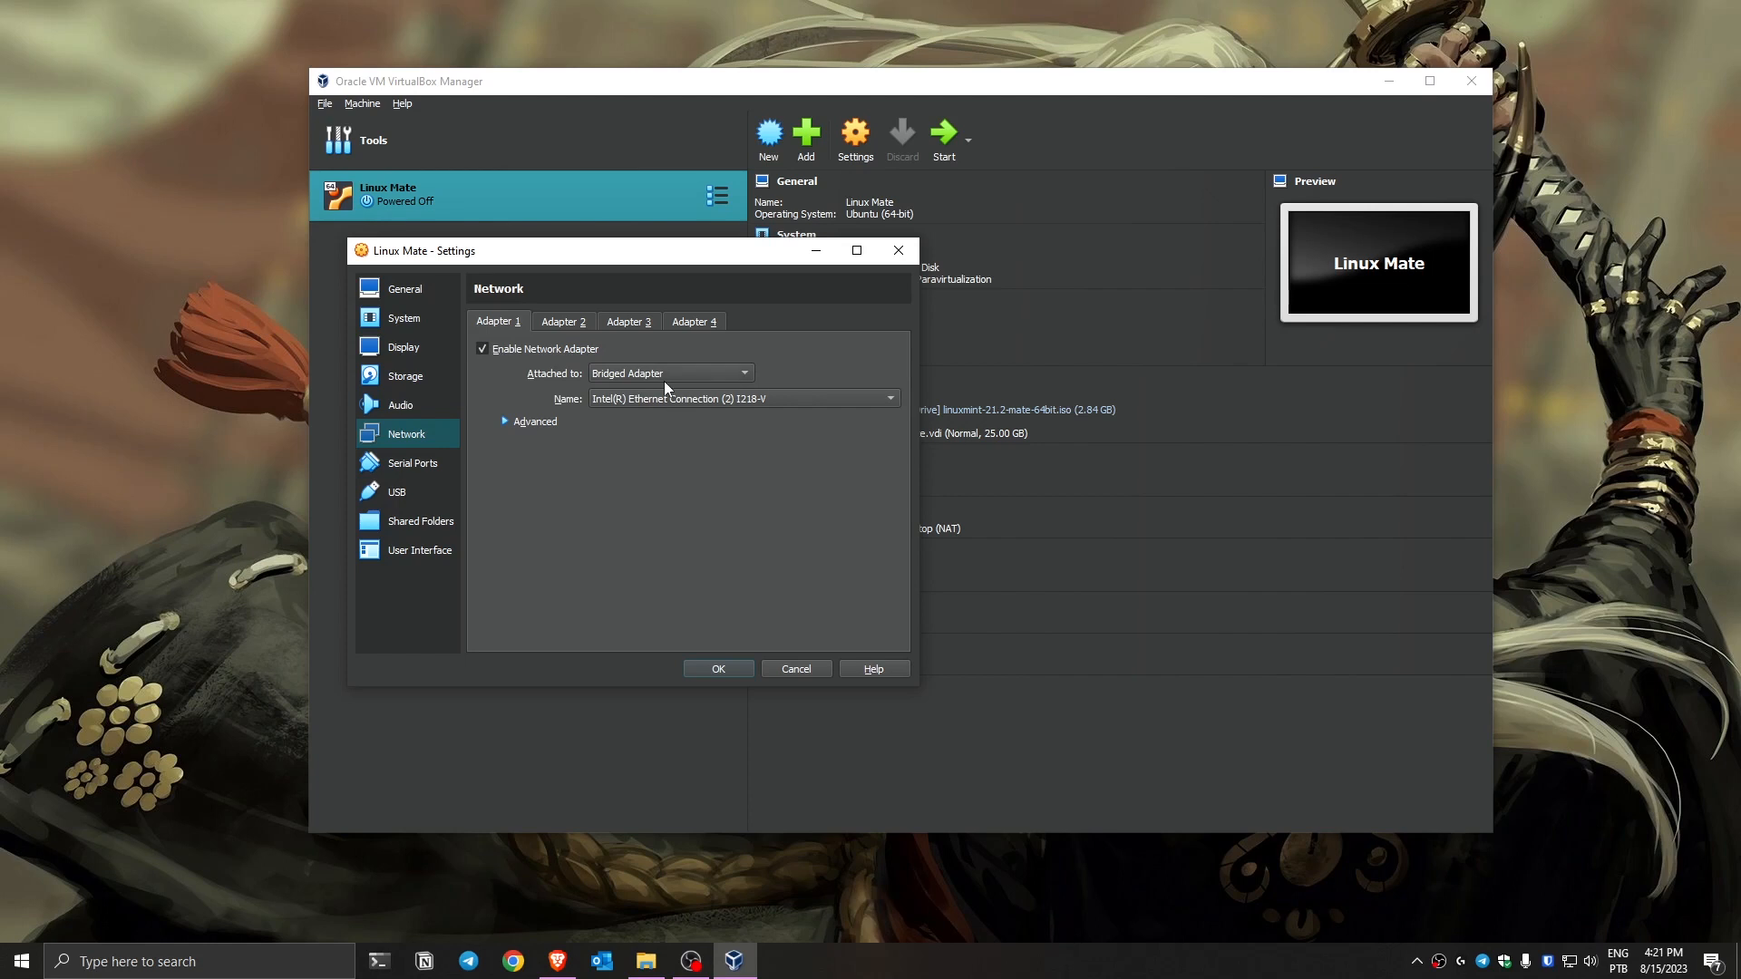
click(668, 384)
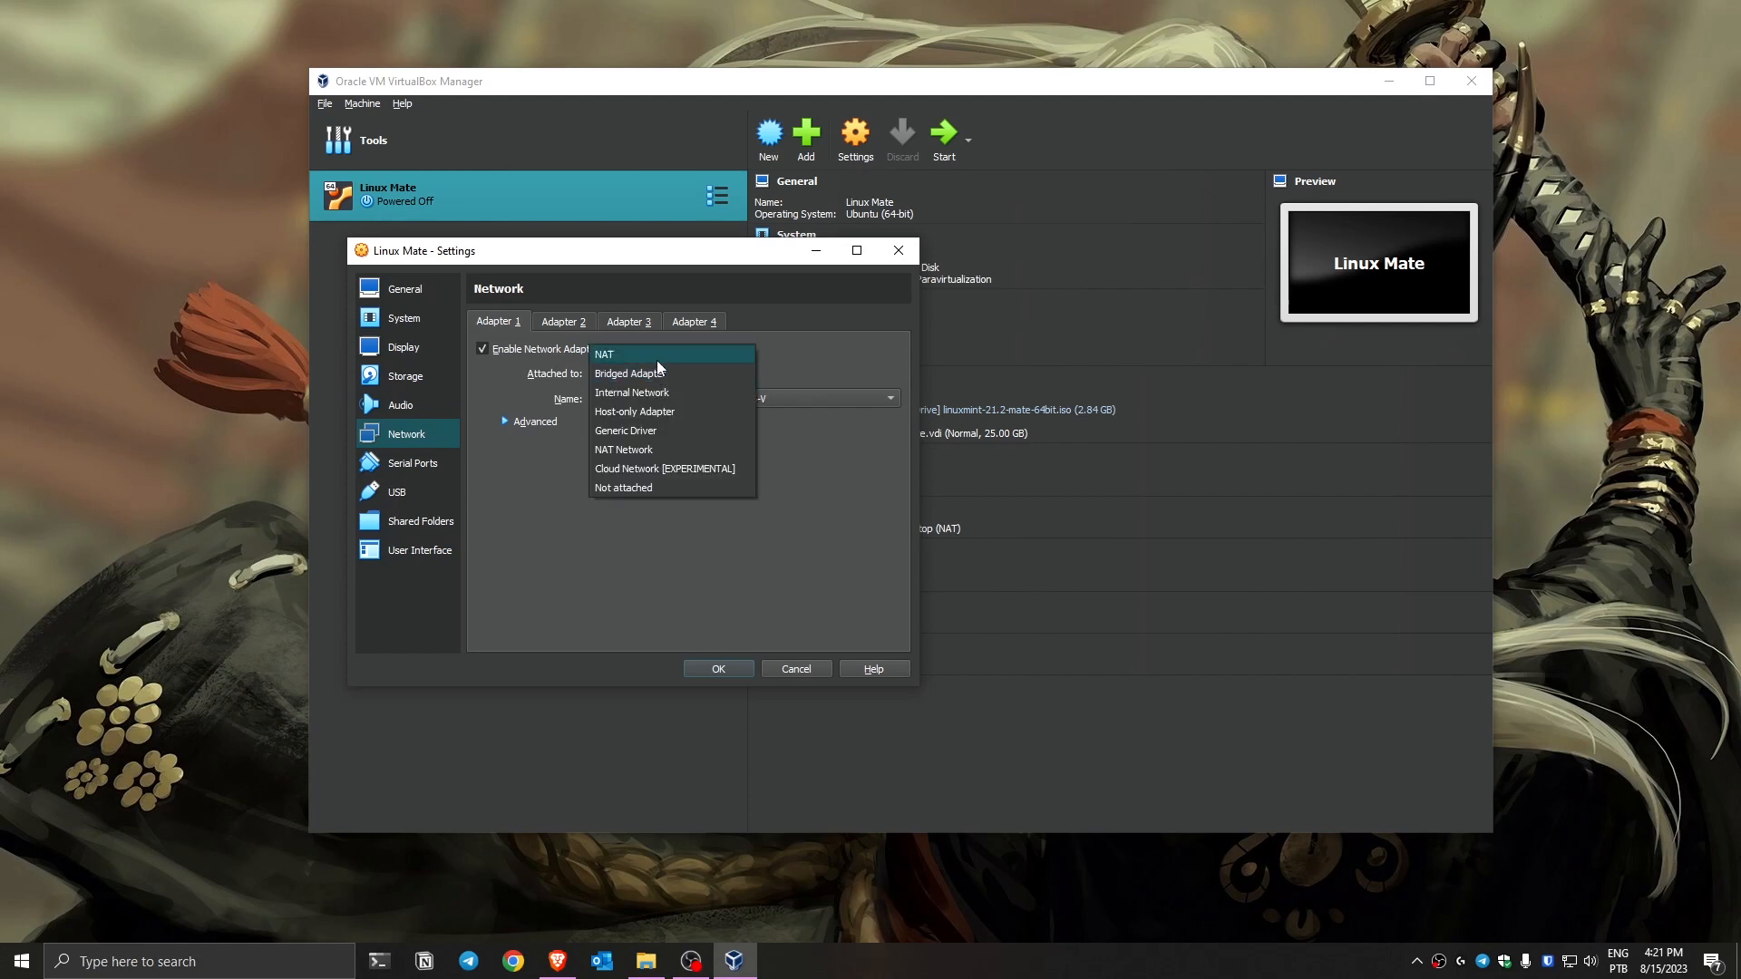
click(661, 355)
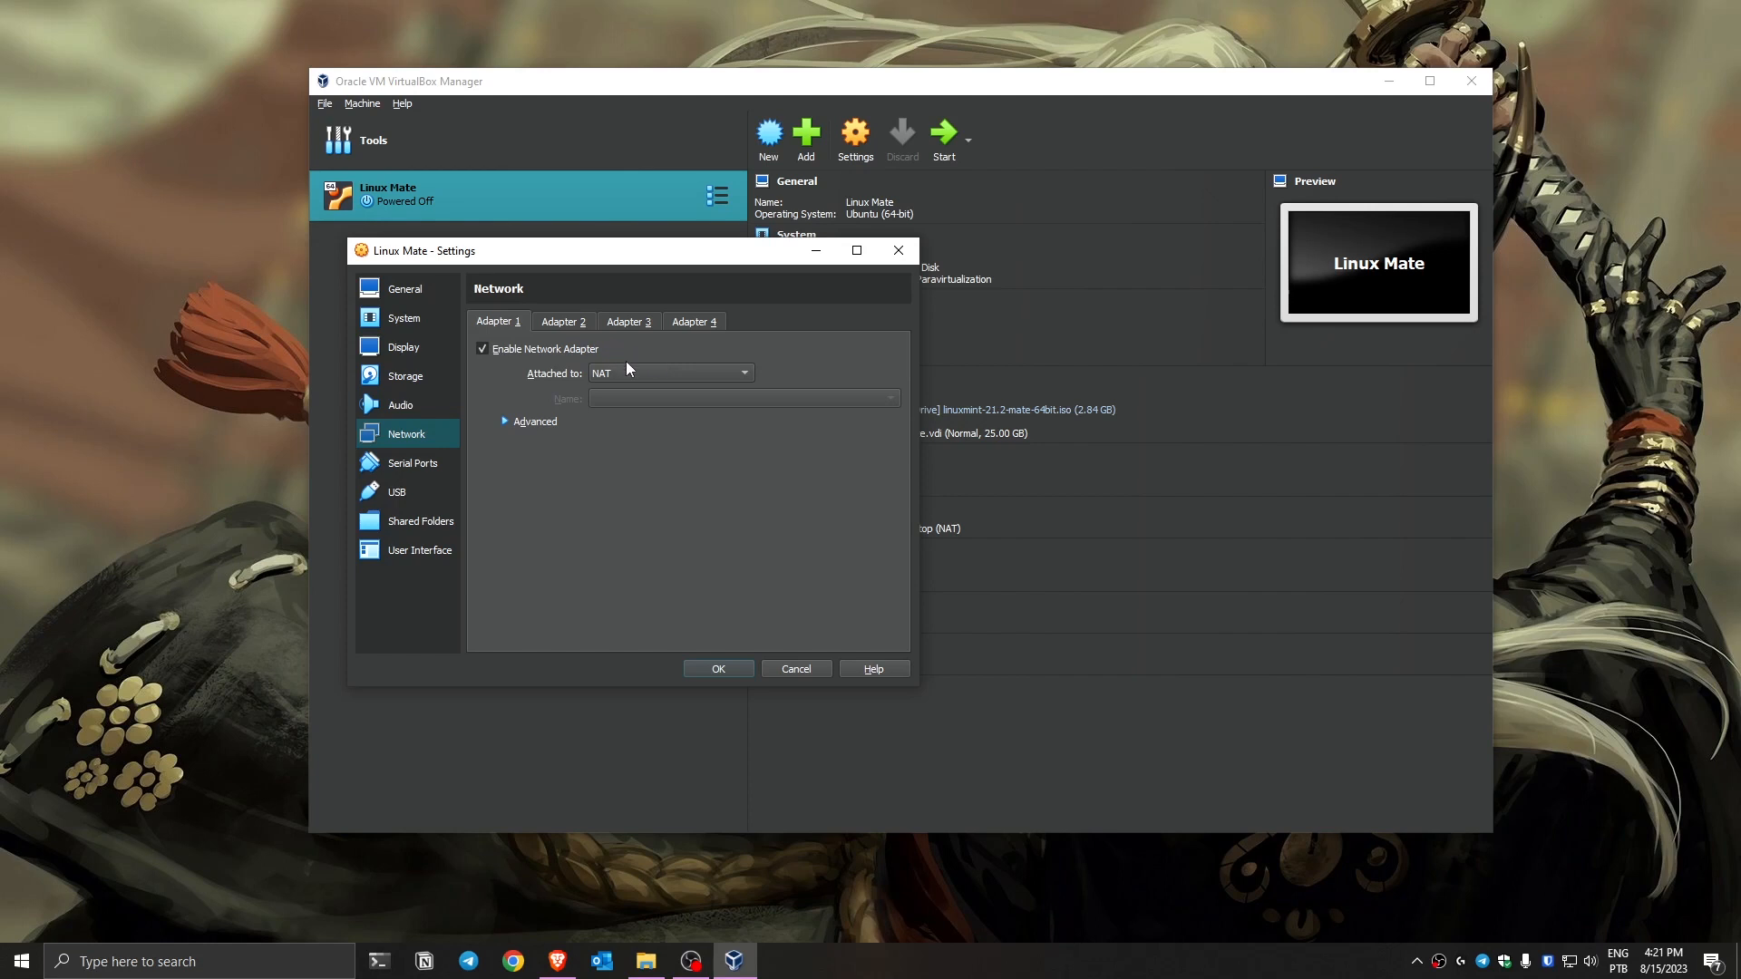
Try attaching network Adapter 1 to the NAT Network named Windows Server NAT.
drag(600, 259, 934, 256)
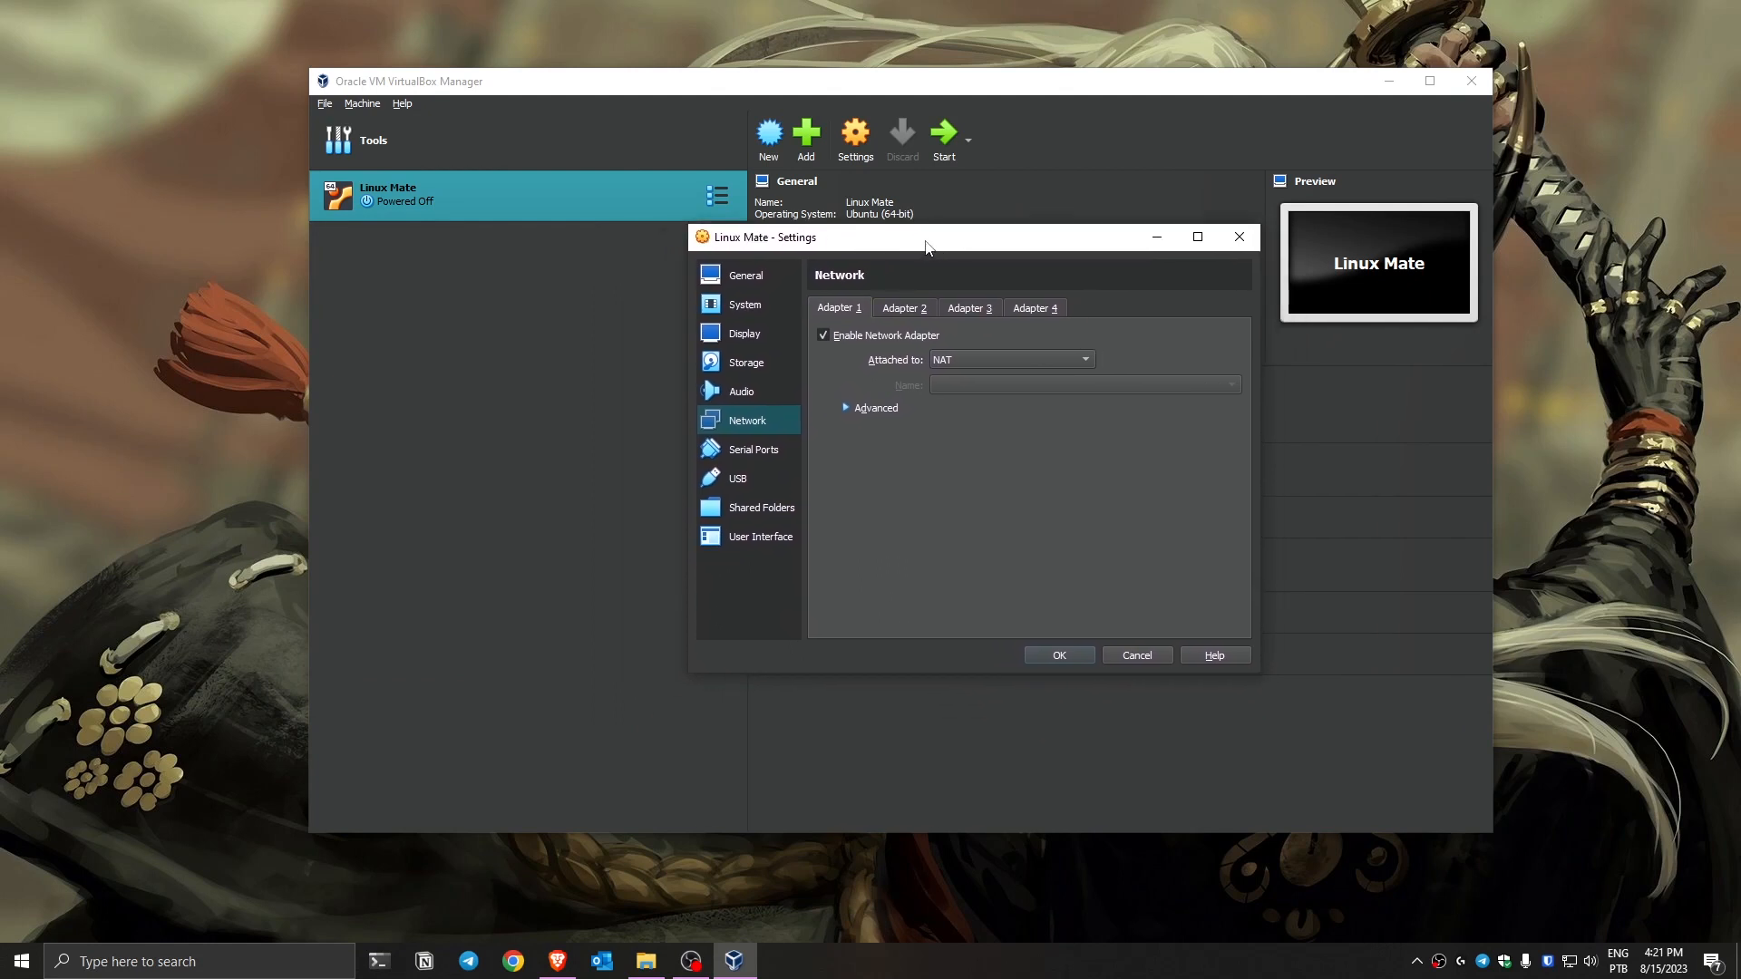
drag(905, 247, 531, 266)
click(578, 374)
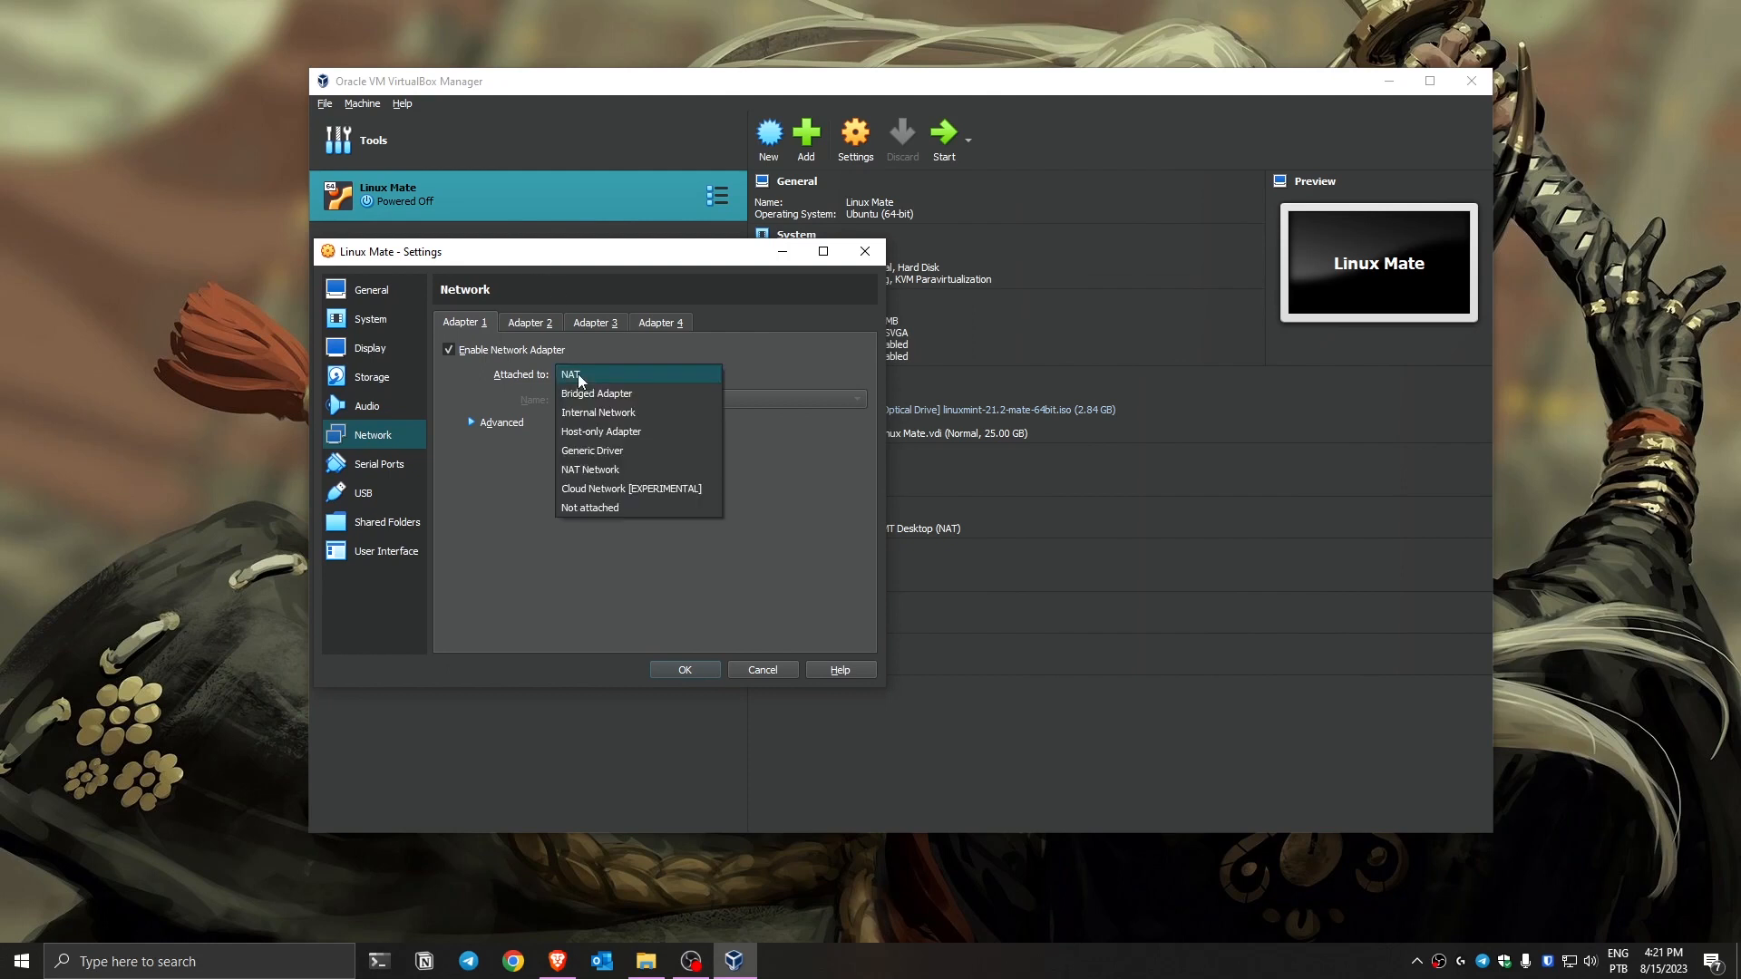
click(626, 469)
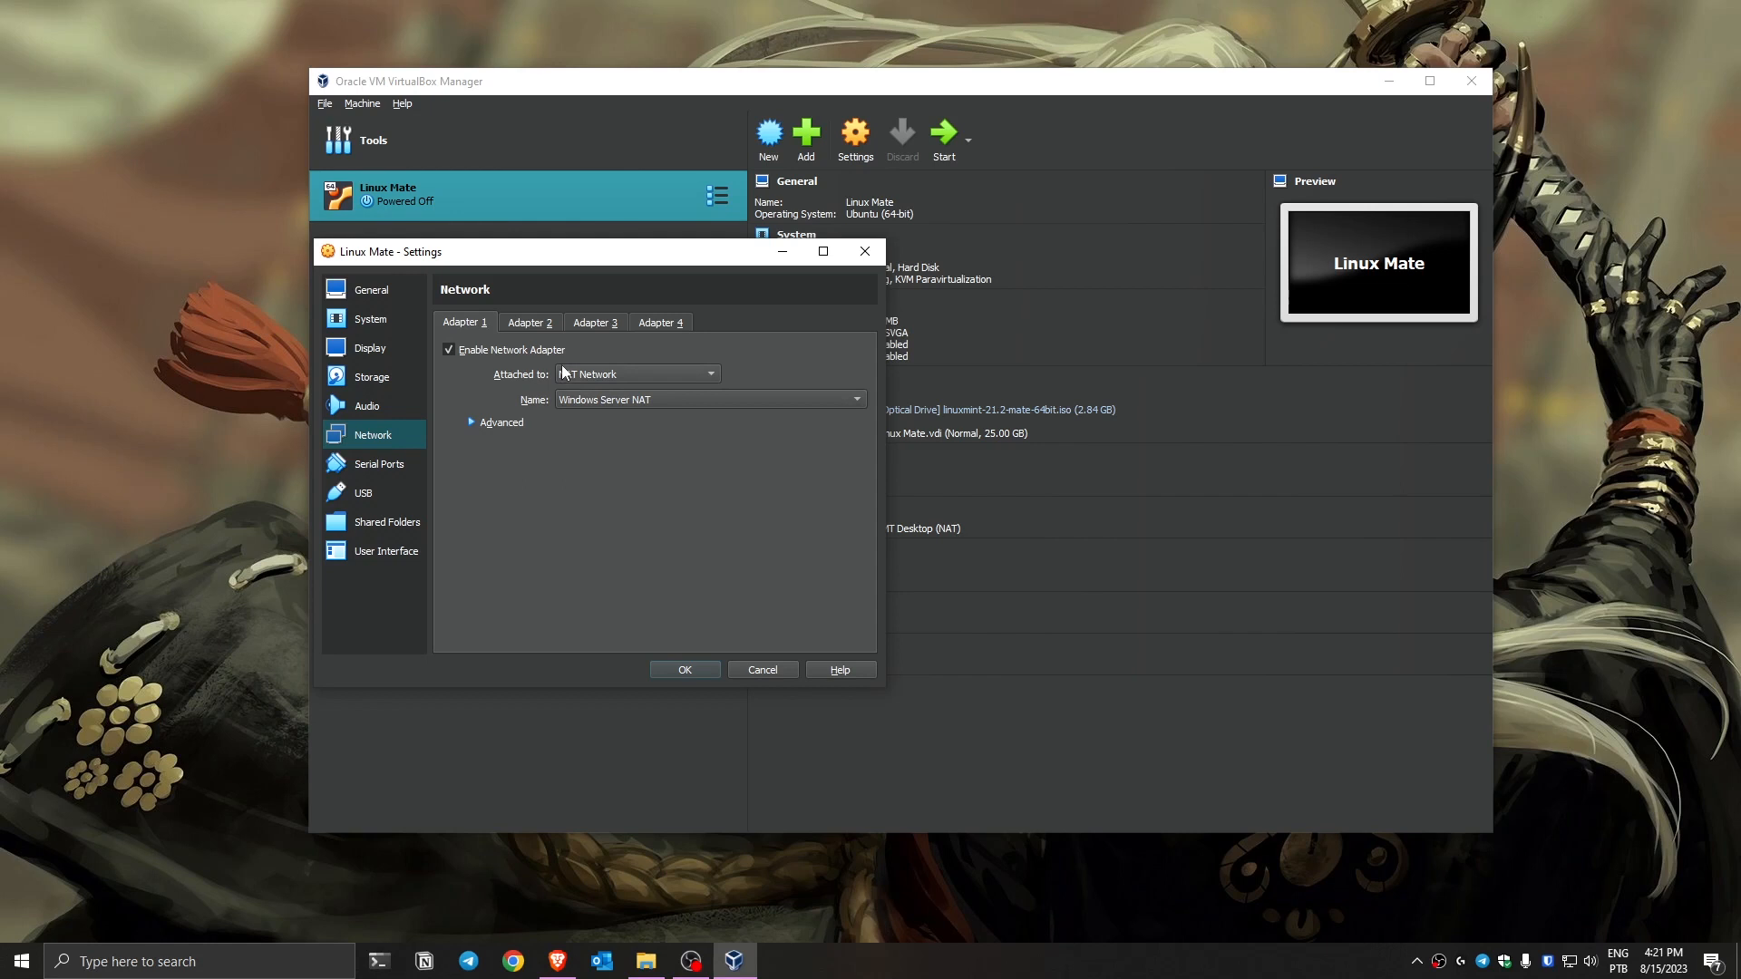
drag(490, 262, 487, 254)
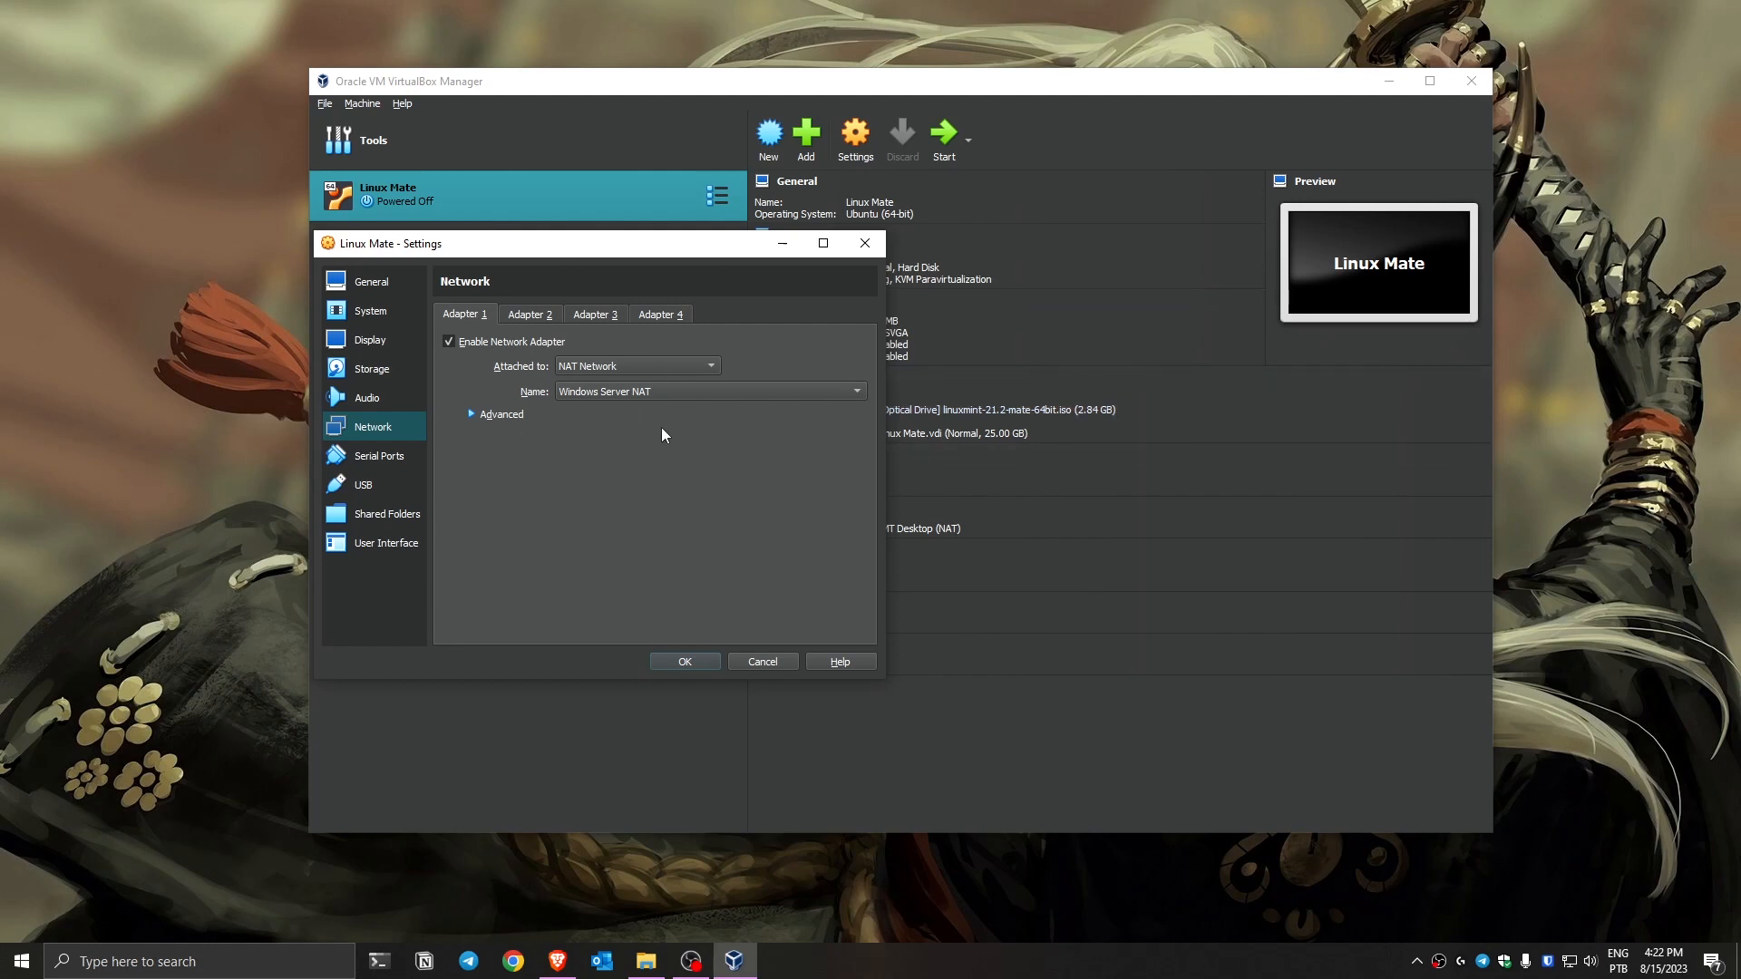
Attach network Adapter 1 to plain NAT and save the machine's settings.
click(623, 367)
click(618, 366)
click(612, 366)
click(590, 265)
click(686, 661)
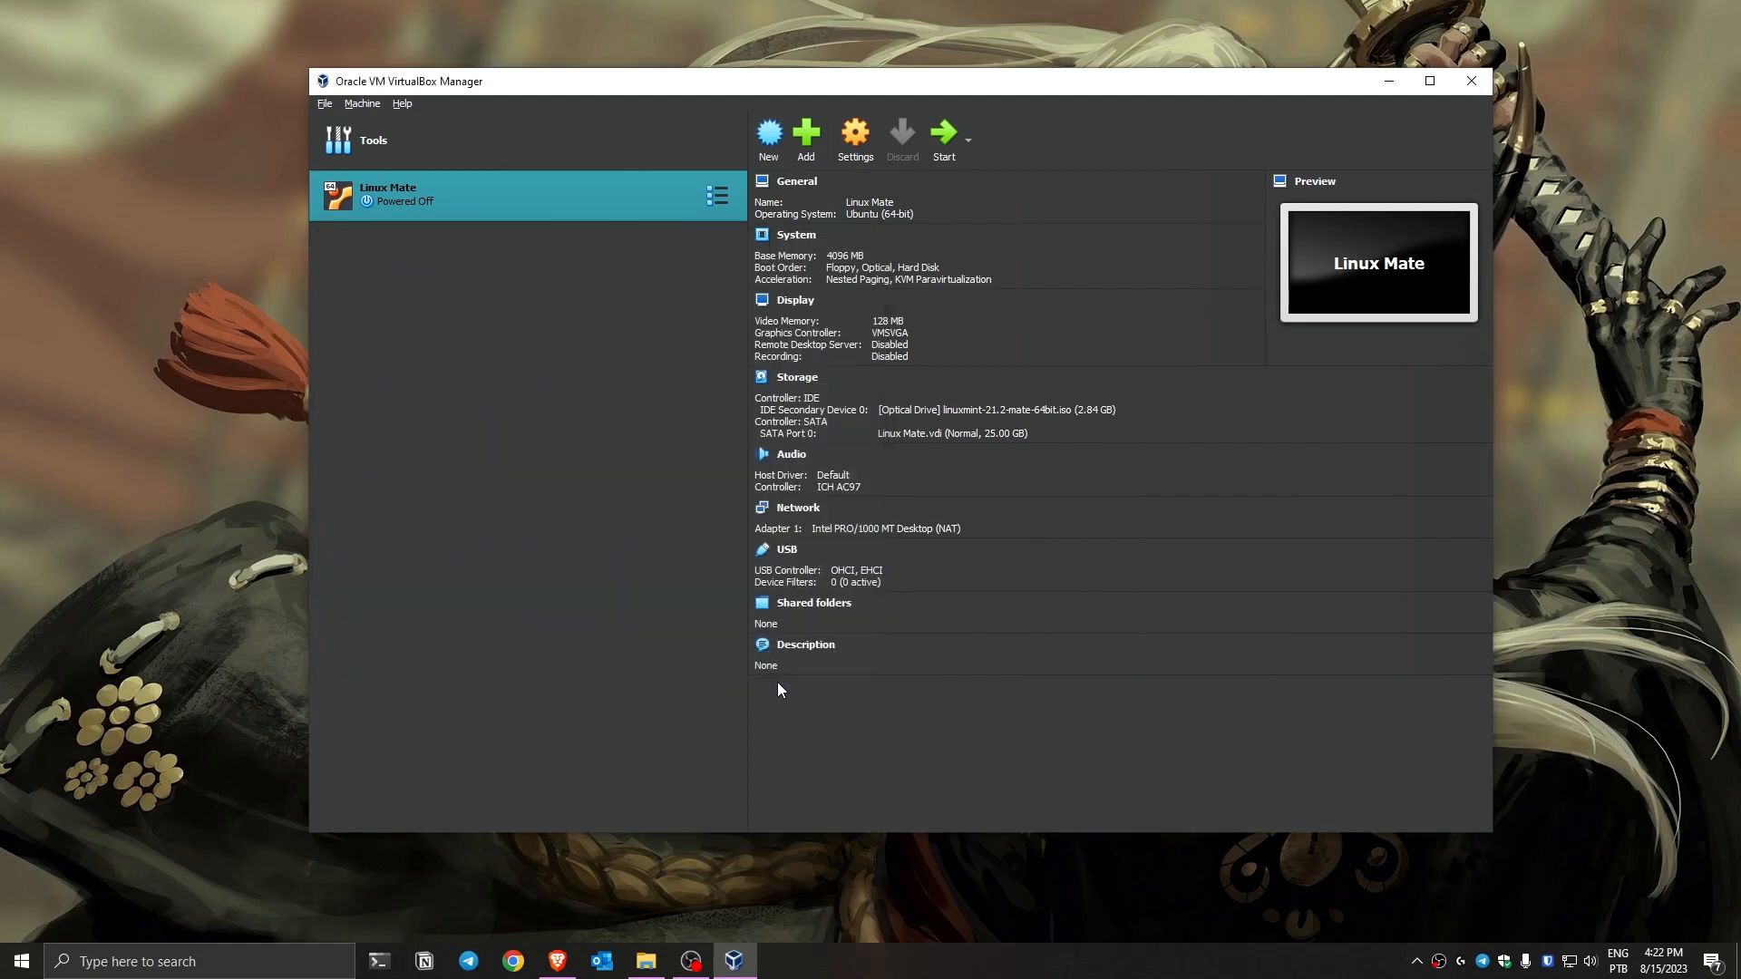
Start the Linux Mate virtual machine and minimize the manager window, leaving only the machine's window in view.
click(943, 154)
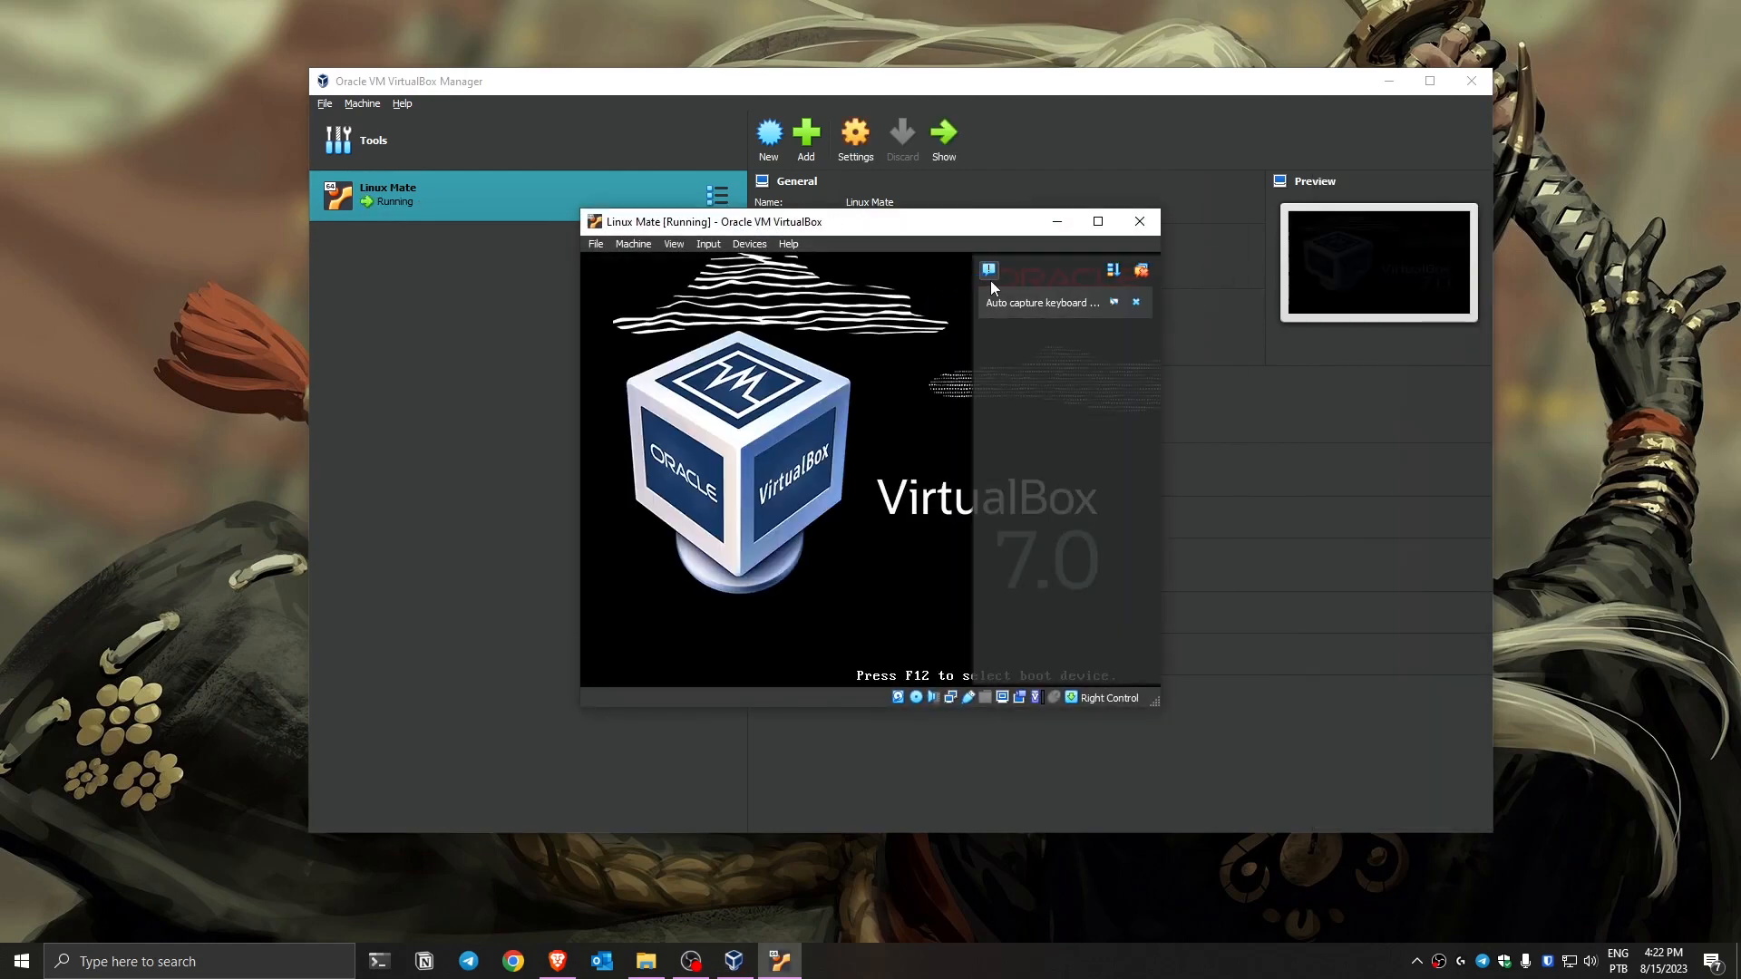
click(1380, 84)
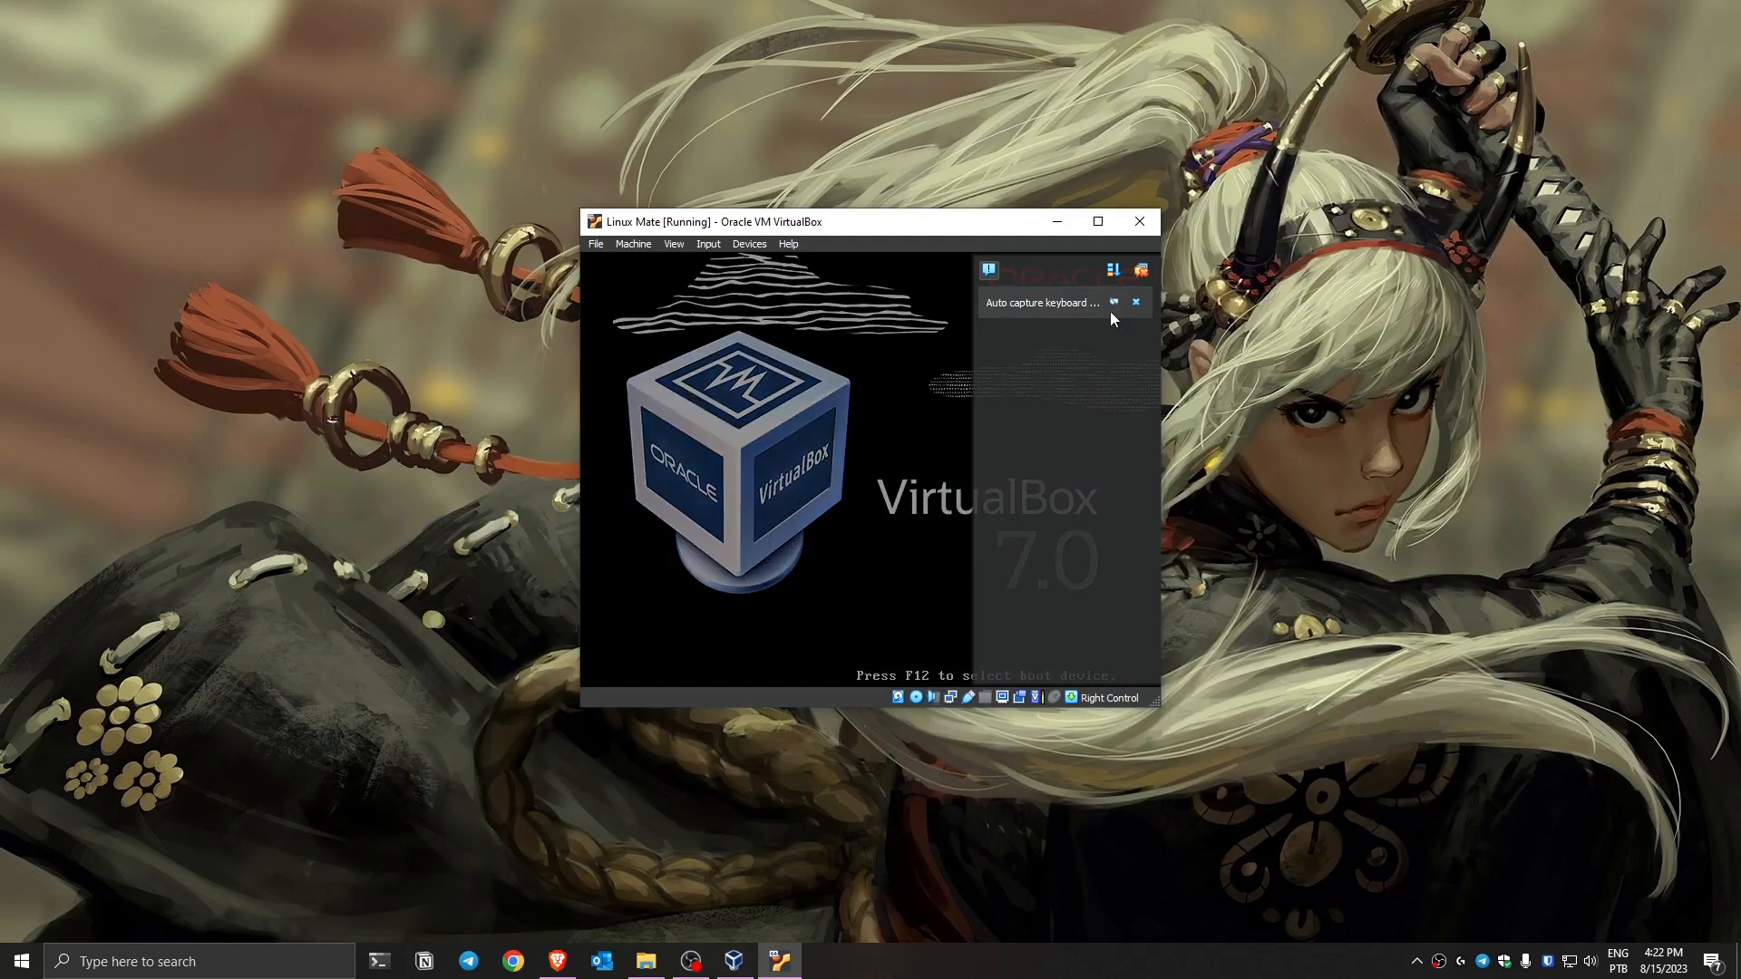
click(1061, 272)
Enlarge and reposition the machine's window, and boot the Start Linux Mint 21.2 MATE 64-bit entry into the live desktop.
drag(835, 228, 697, 157)
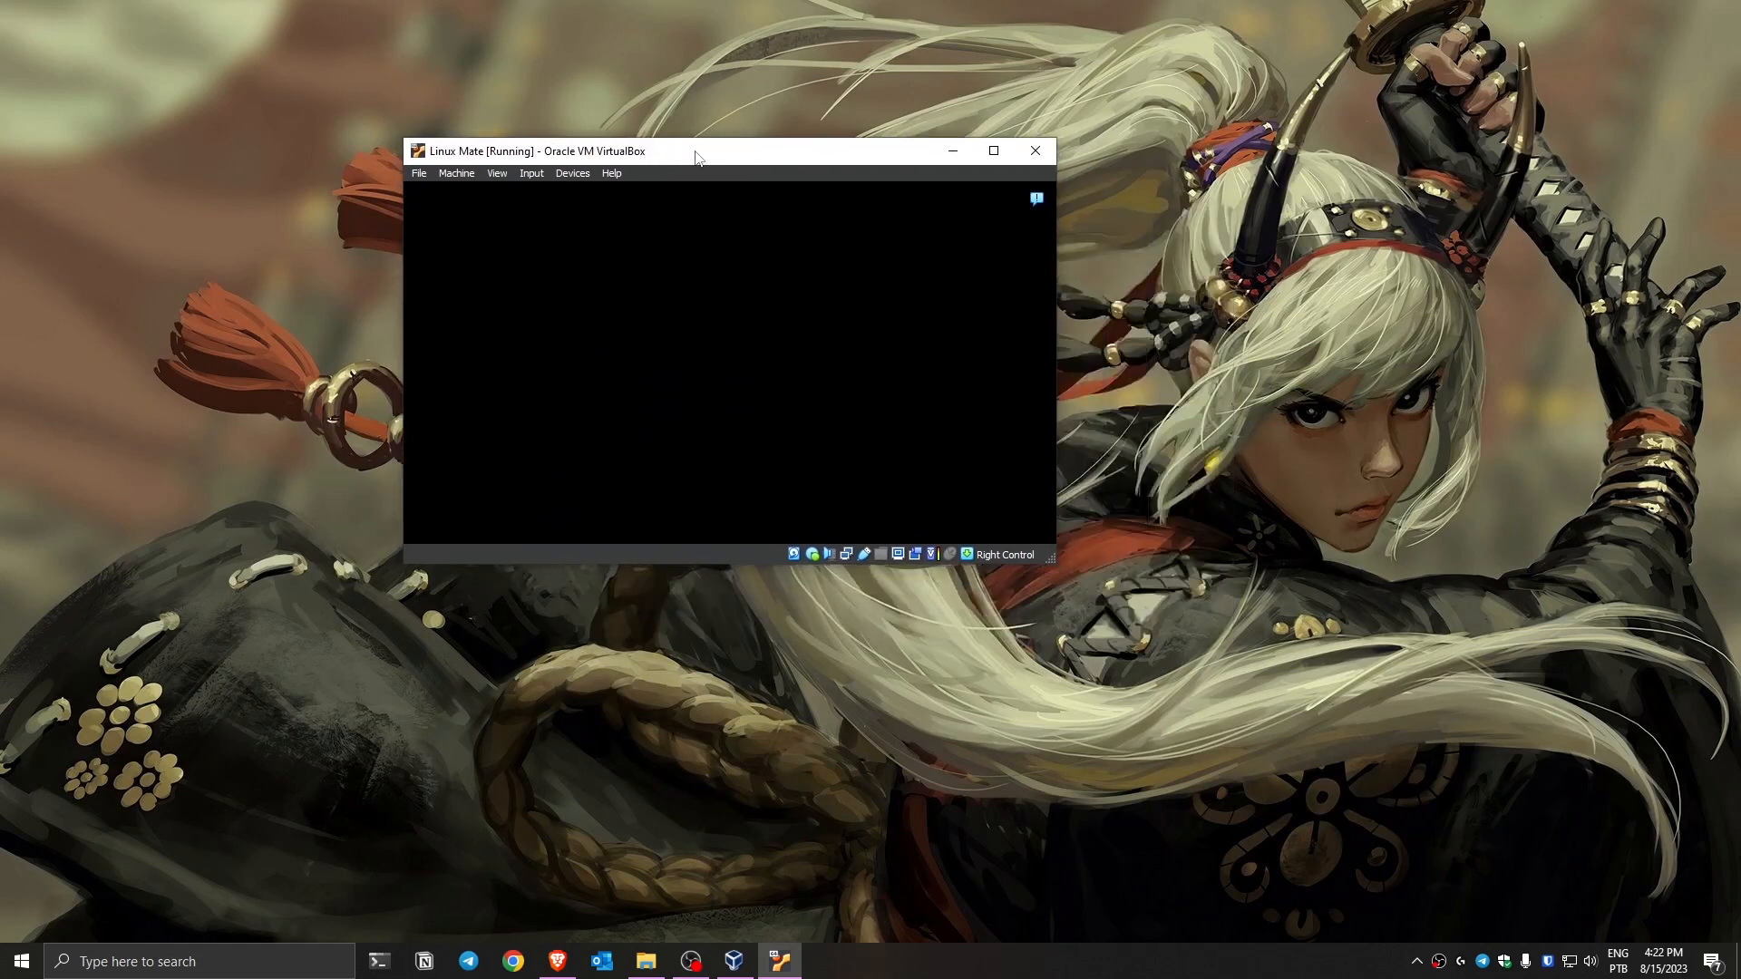
drag(1050, 560, 1197, 723)
drag(662, 156, 494, 117)
drag(1134, 677, 1179, 676)
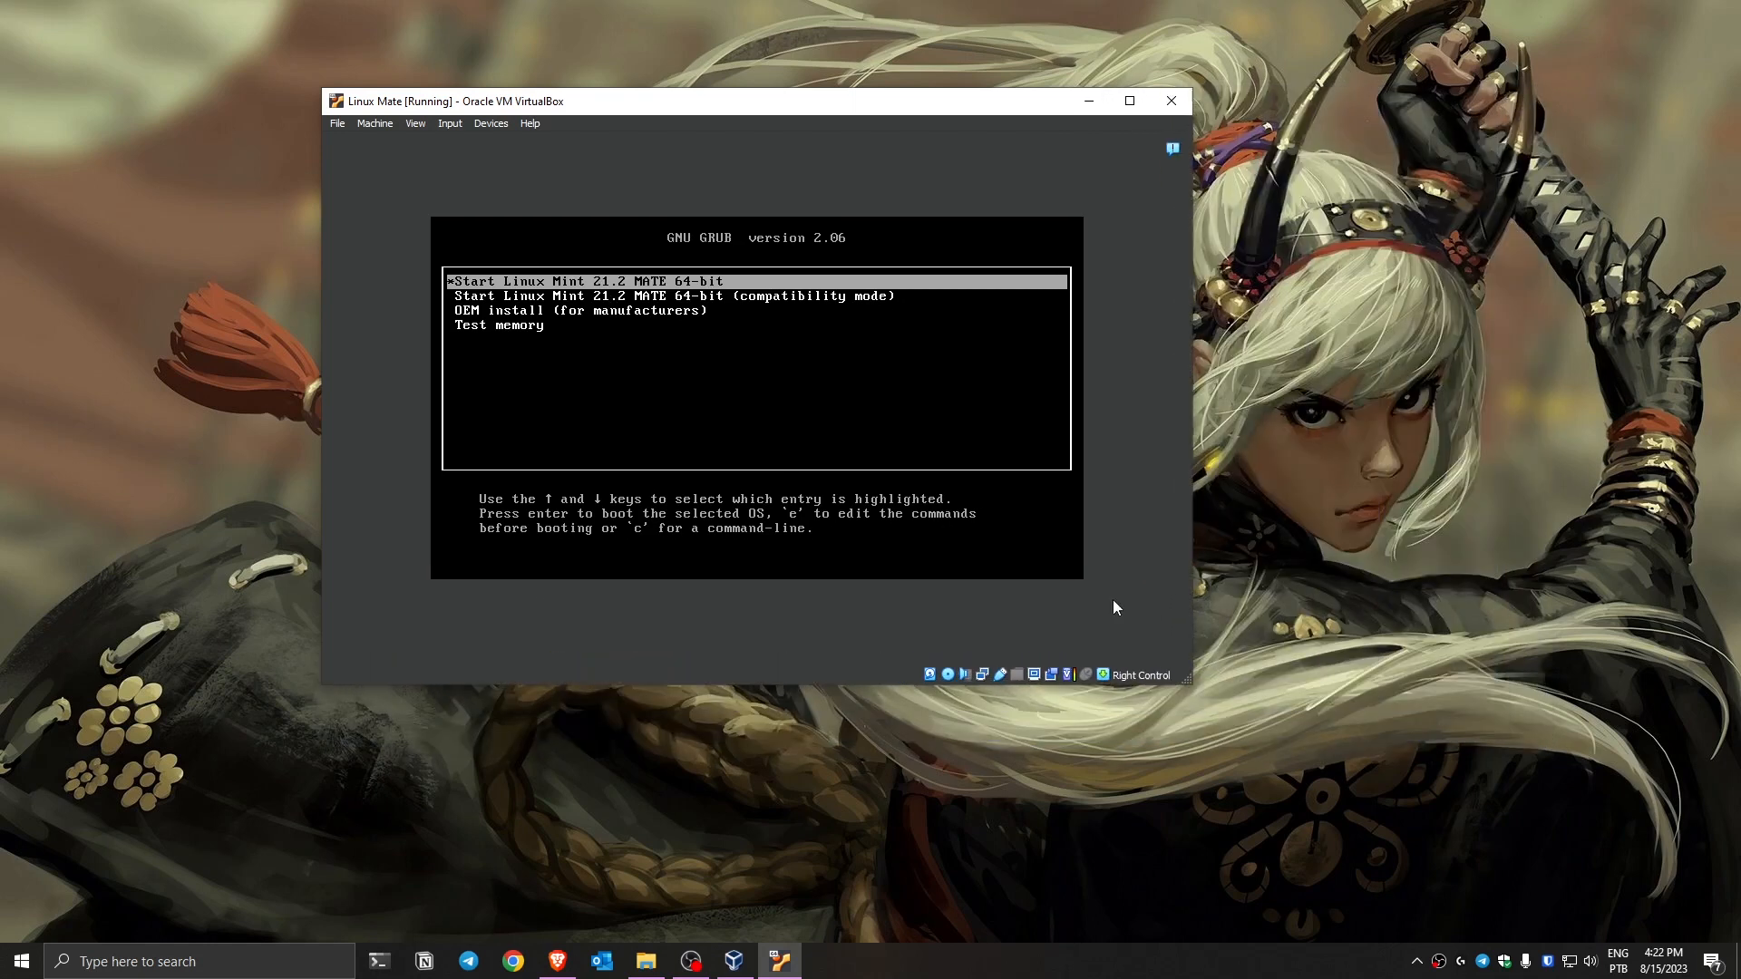
drag(674, 115, 761, 116)
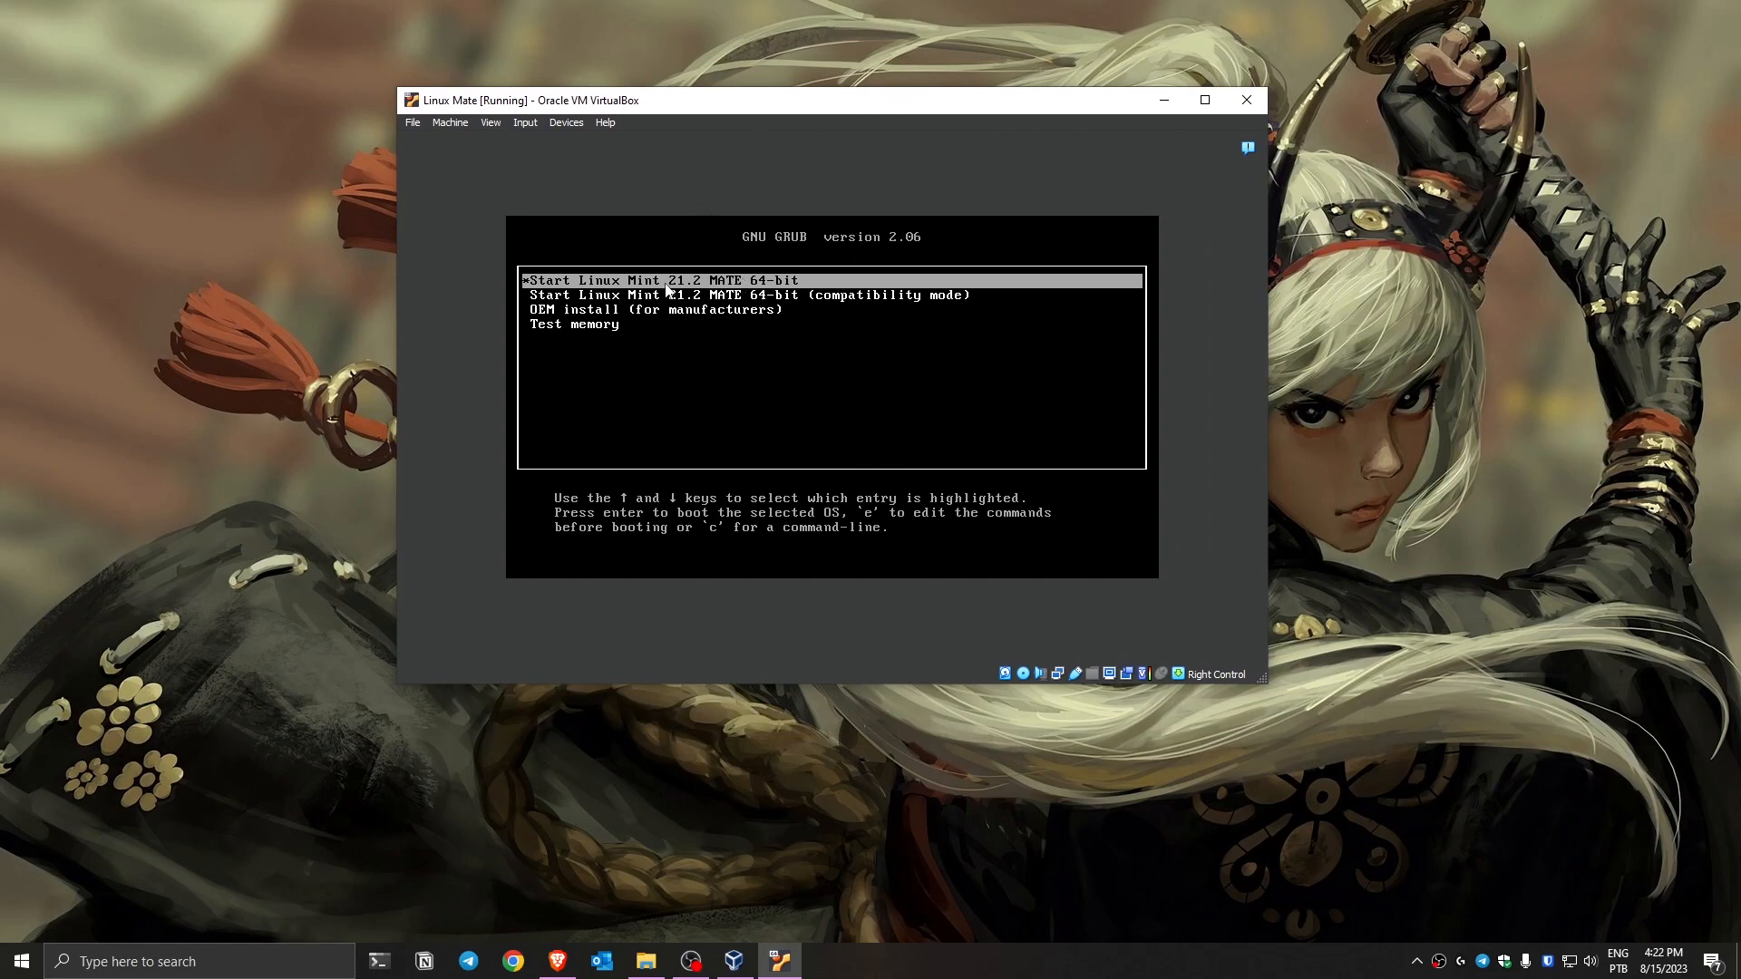
key(Return)
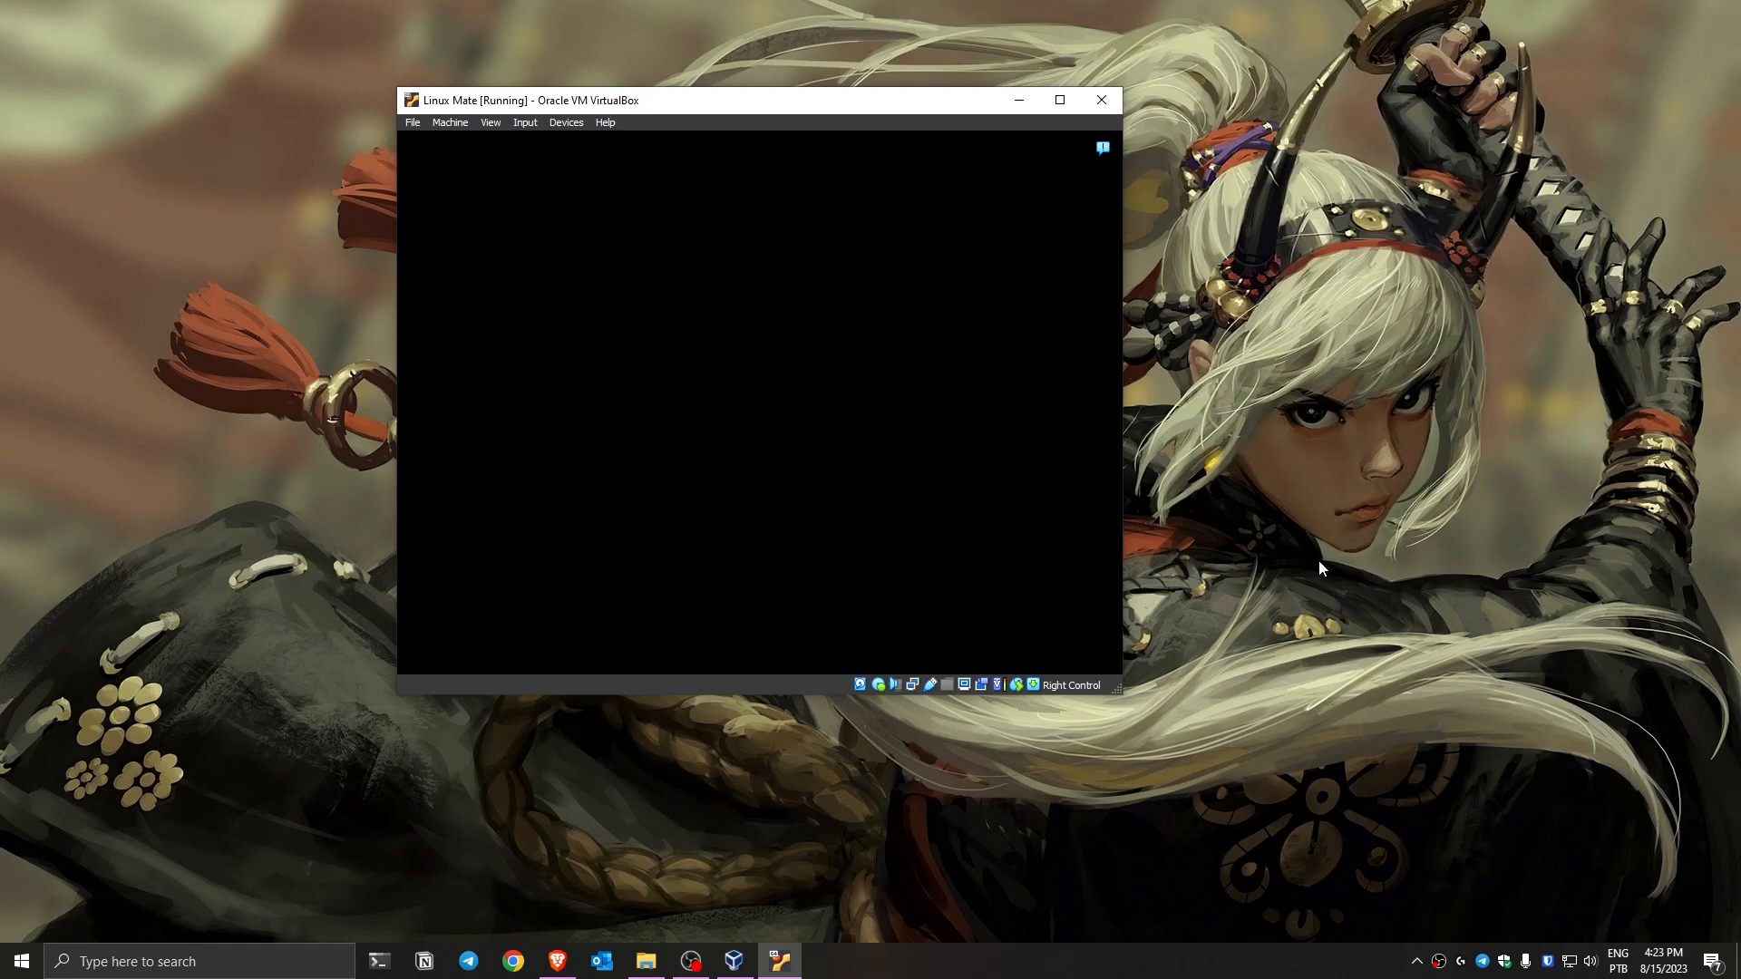
drag(1117, 689, 1306, 804)
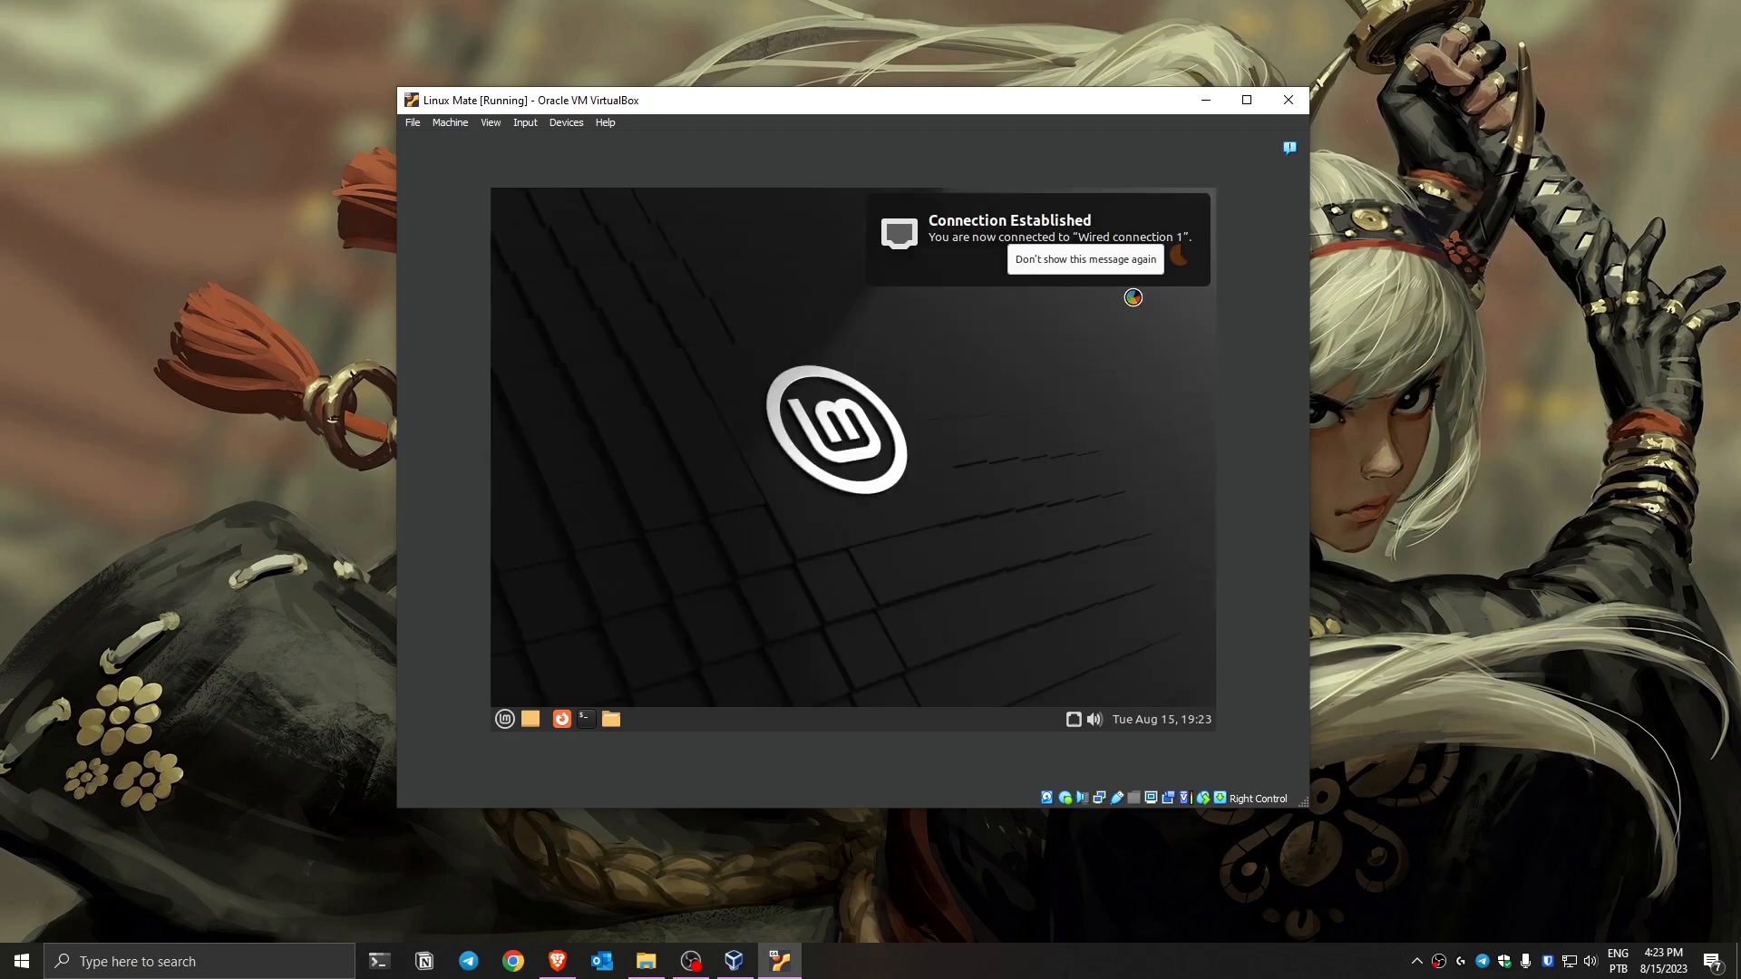
Dismiss the connection notification, launch the Install Linux Mint program from the live desktop and continue with English as the language.
click(1110, 263)
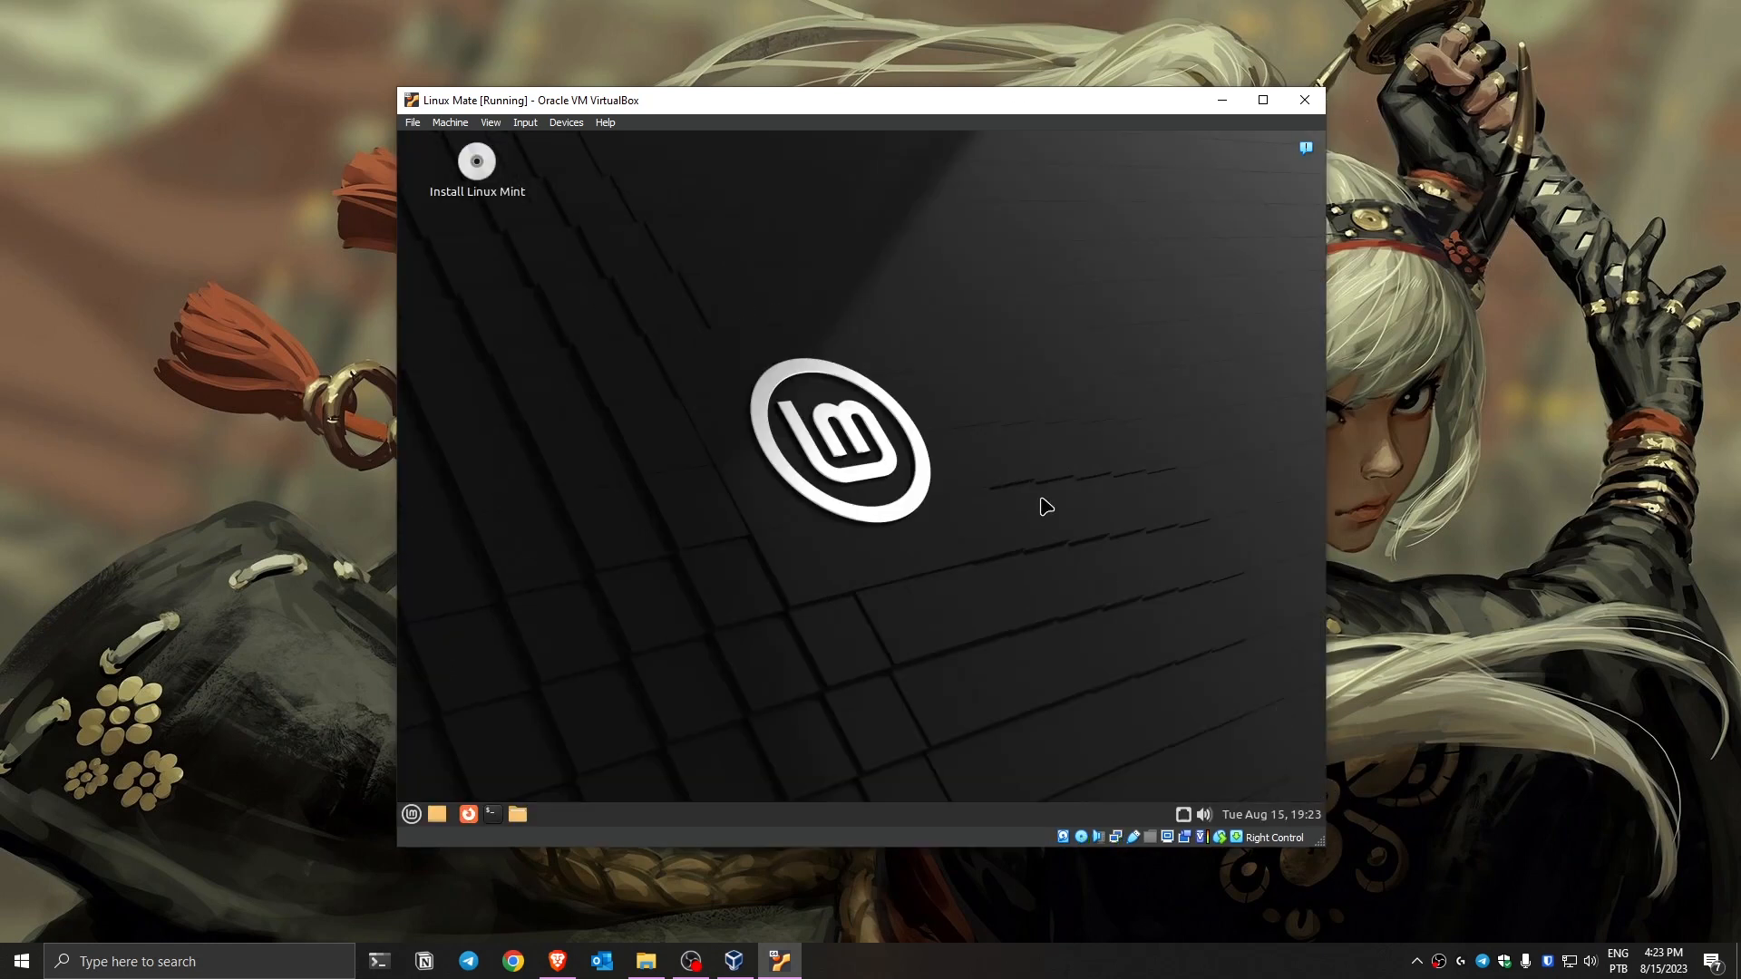
drag(762, 106, 750, 69)
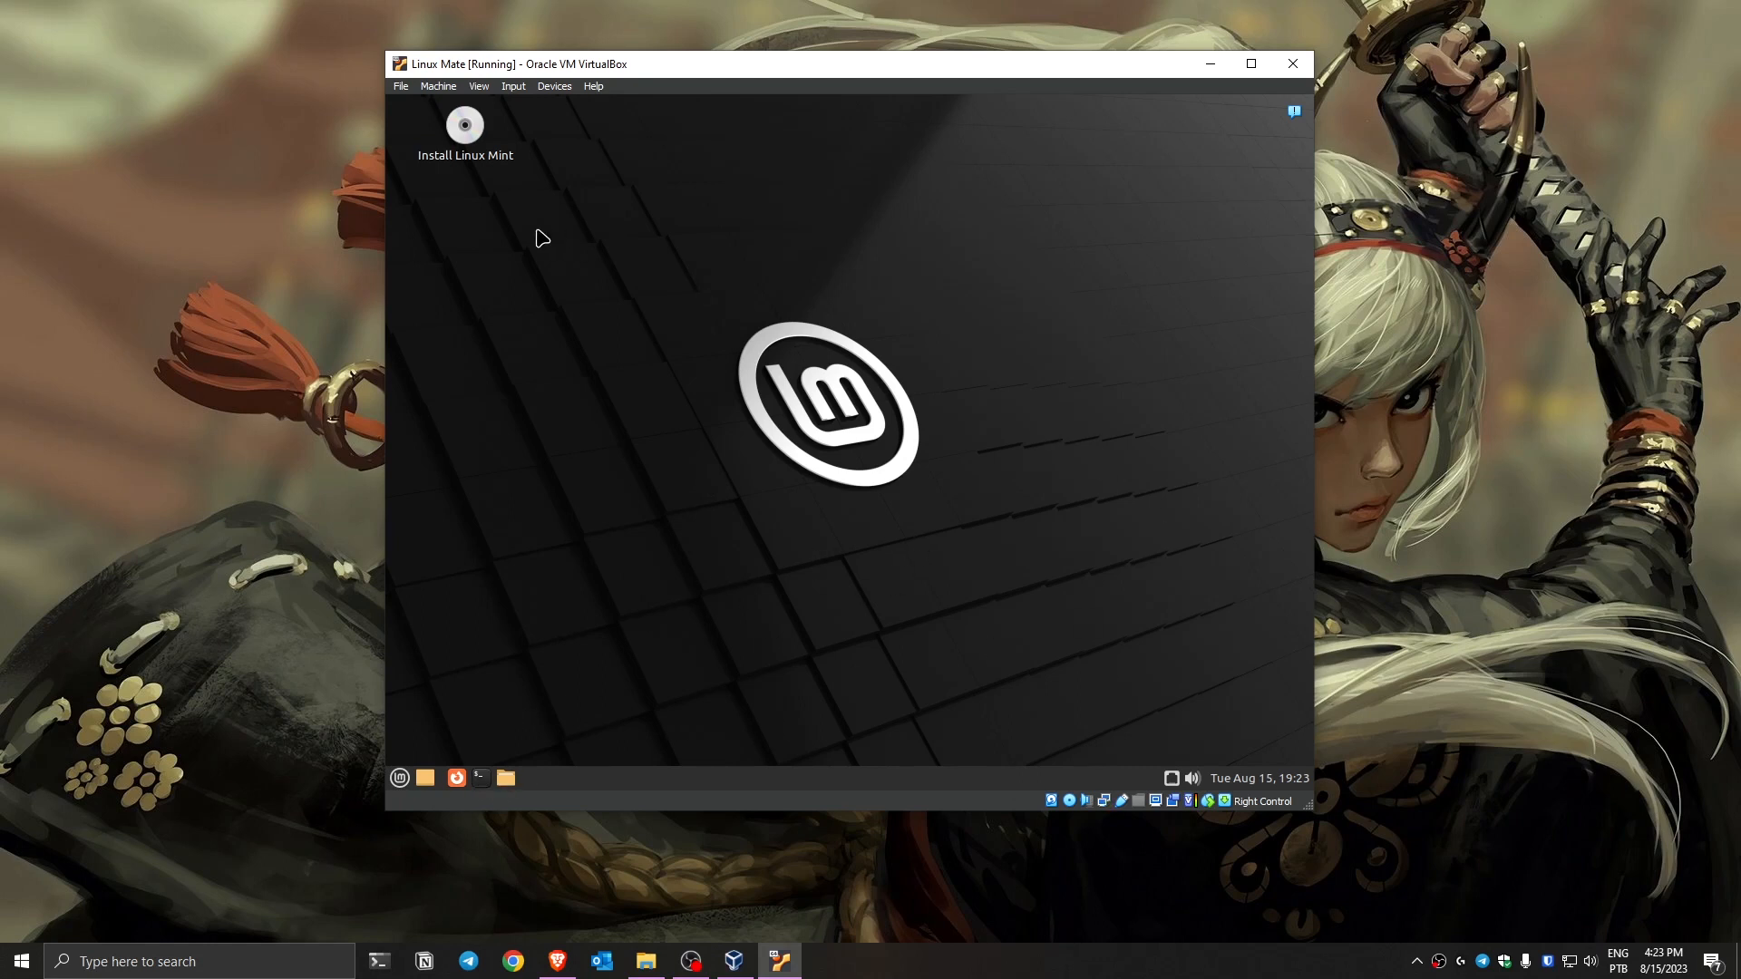
click(469, 143)
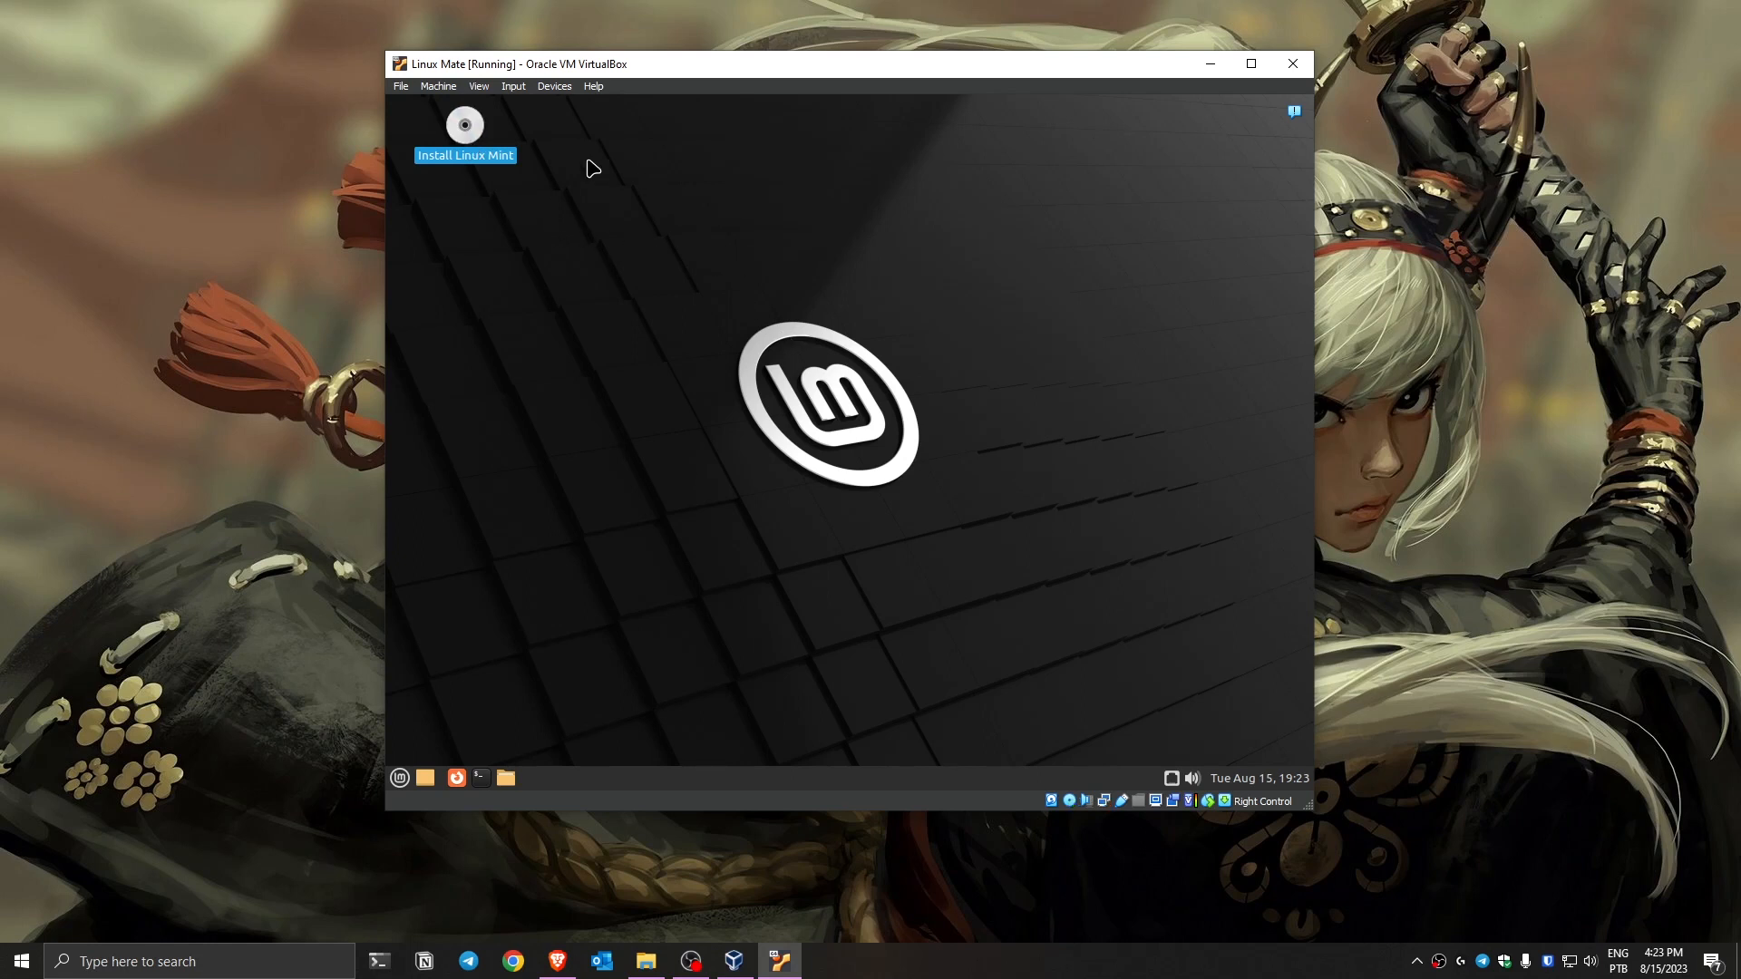
double_click(476, 136)
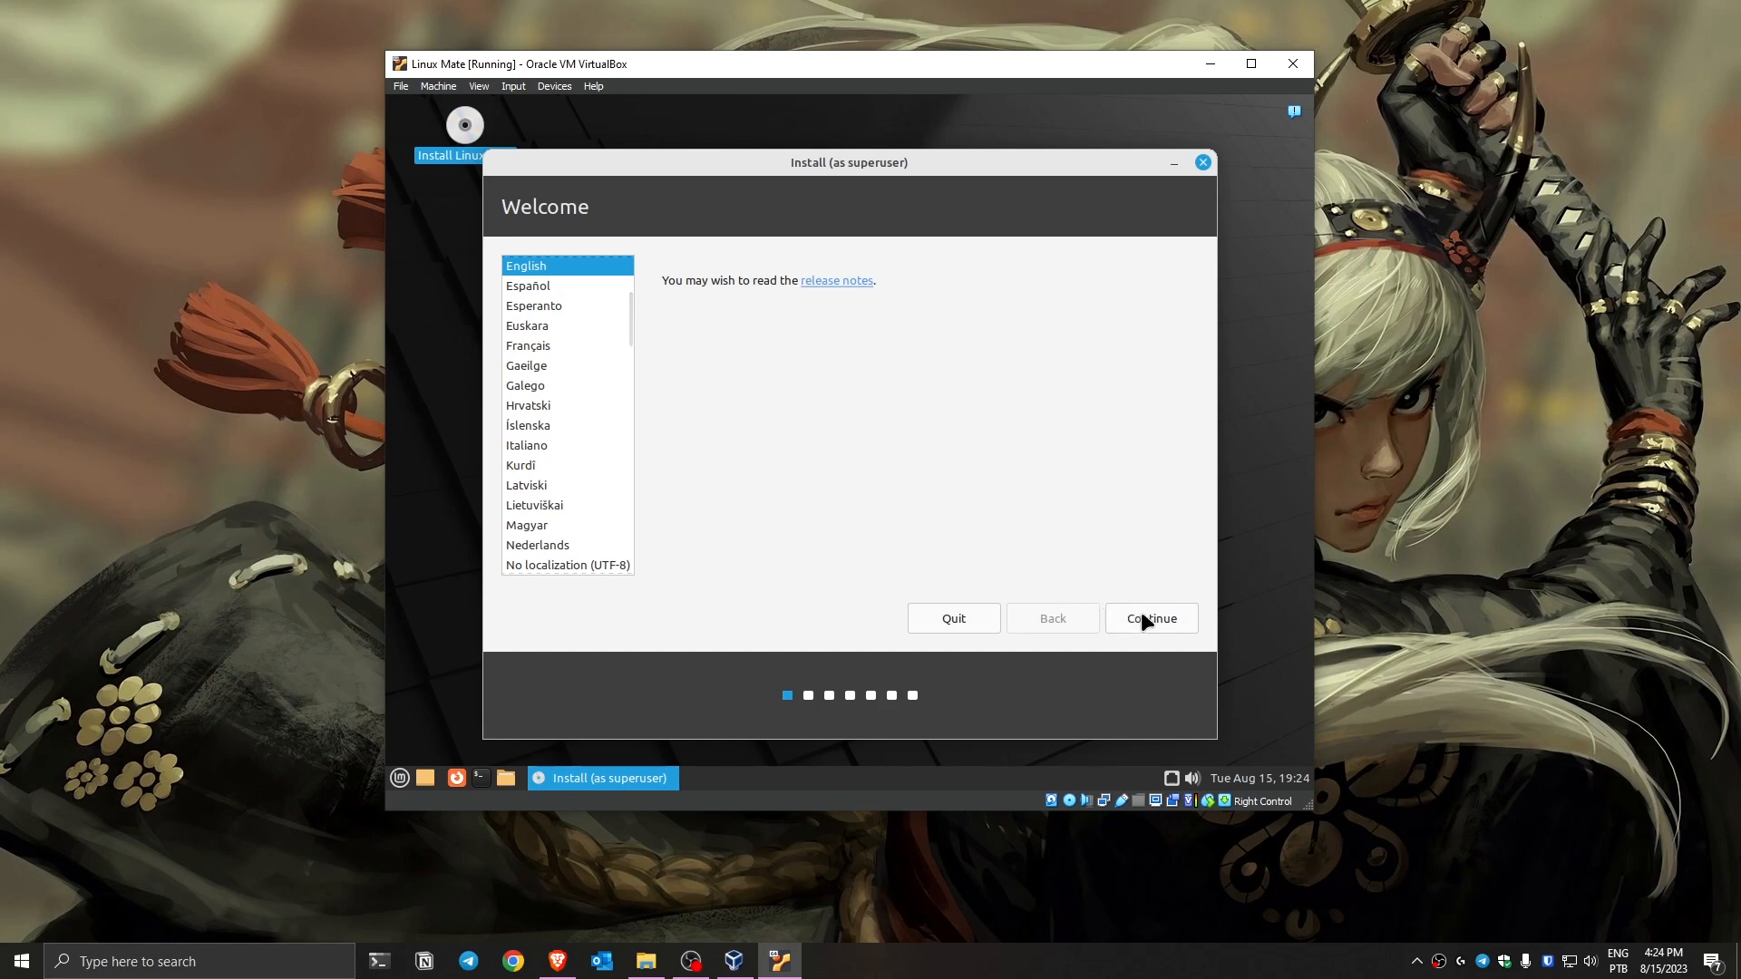
click(1161, 622)
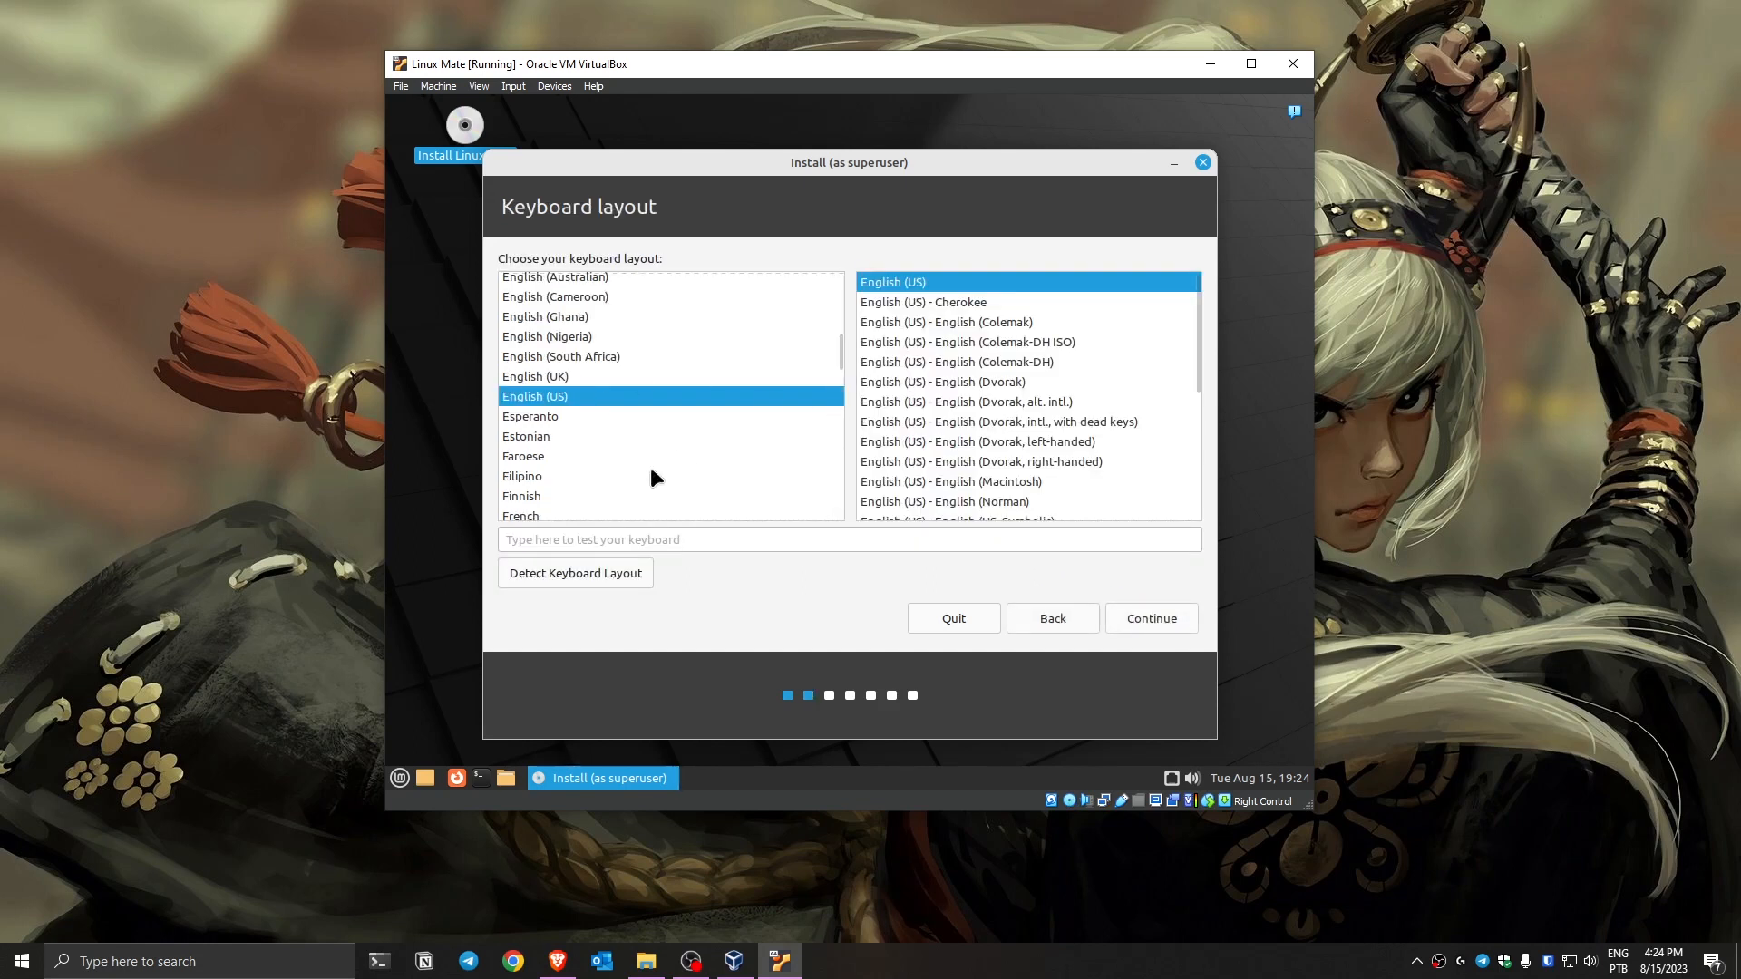
Choose Portuguese (Brazil) as the keyboard layout and continue the installation.
click(743, 454)
scroll(581, 419, up, 5)
click(571, 476)
scroll(556, 404, up, 3)
scroll(554, 399, down, 15)
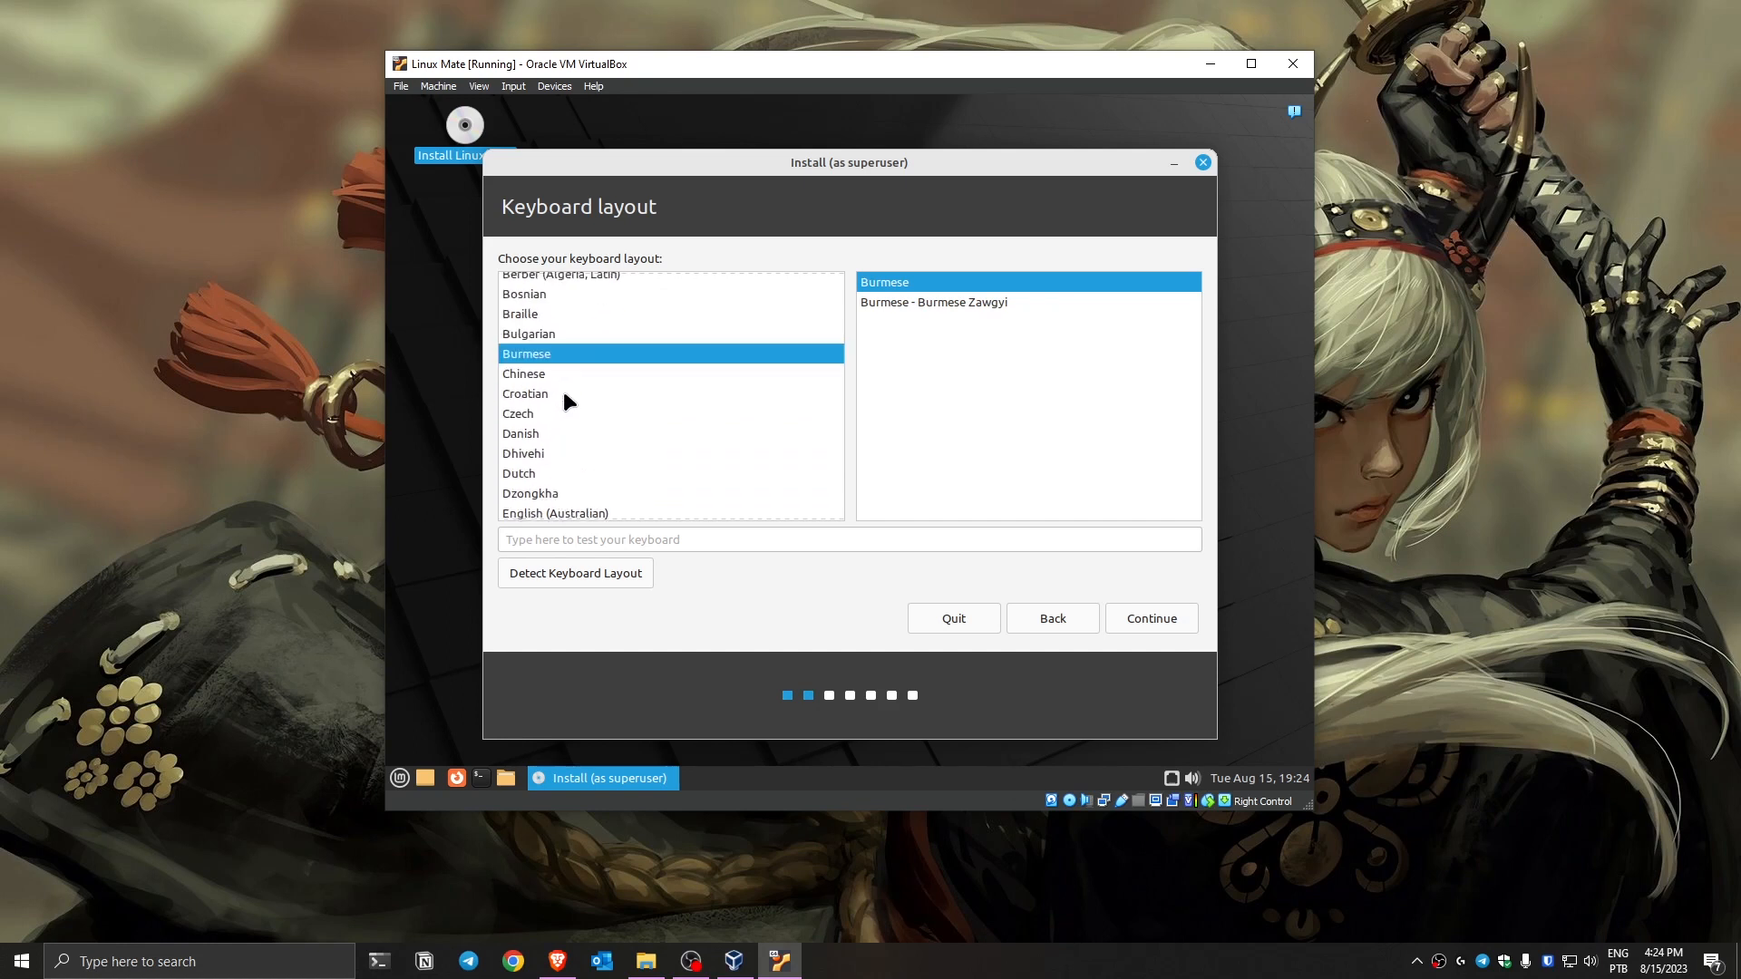
scroll(575, 408, up, 4)
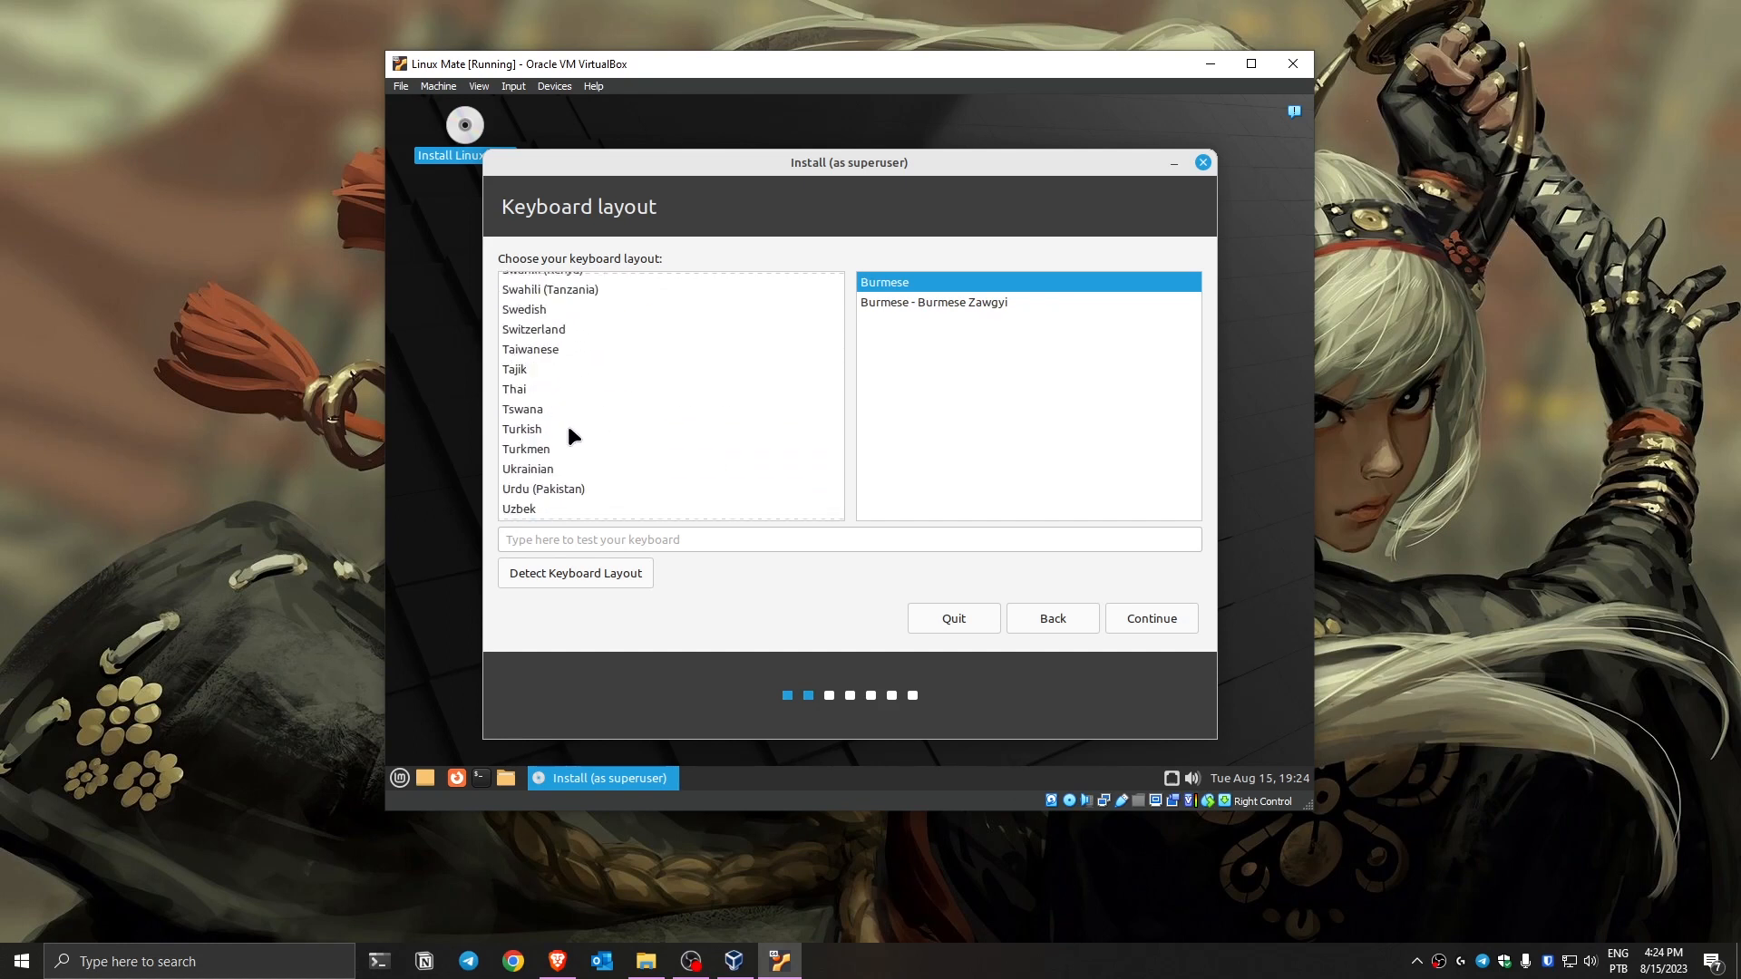
scroll(555, 412, up, 2)
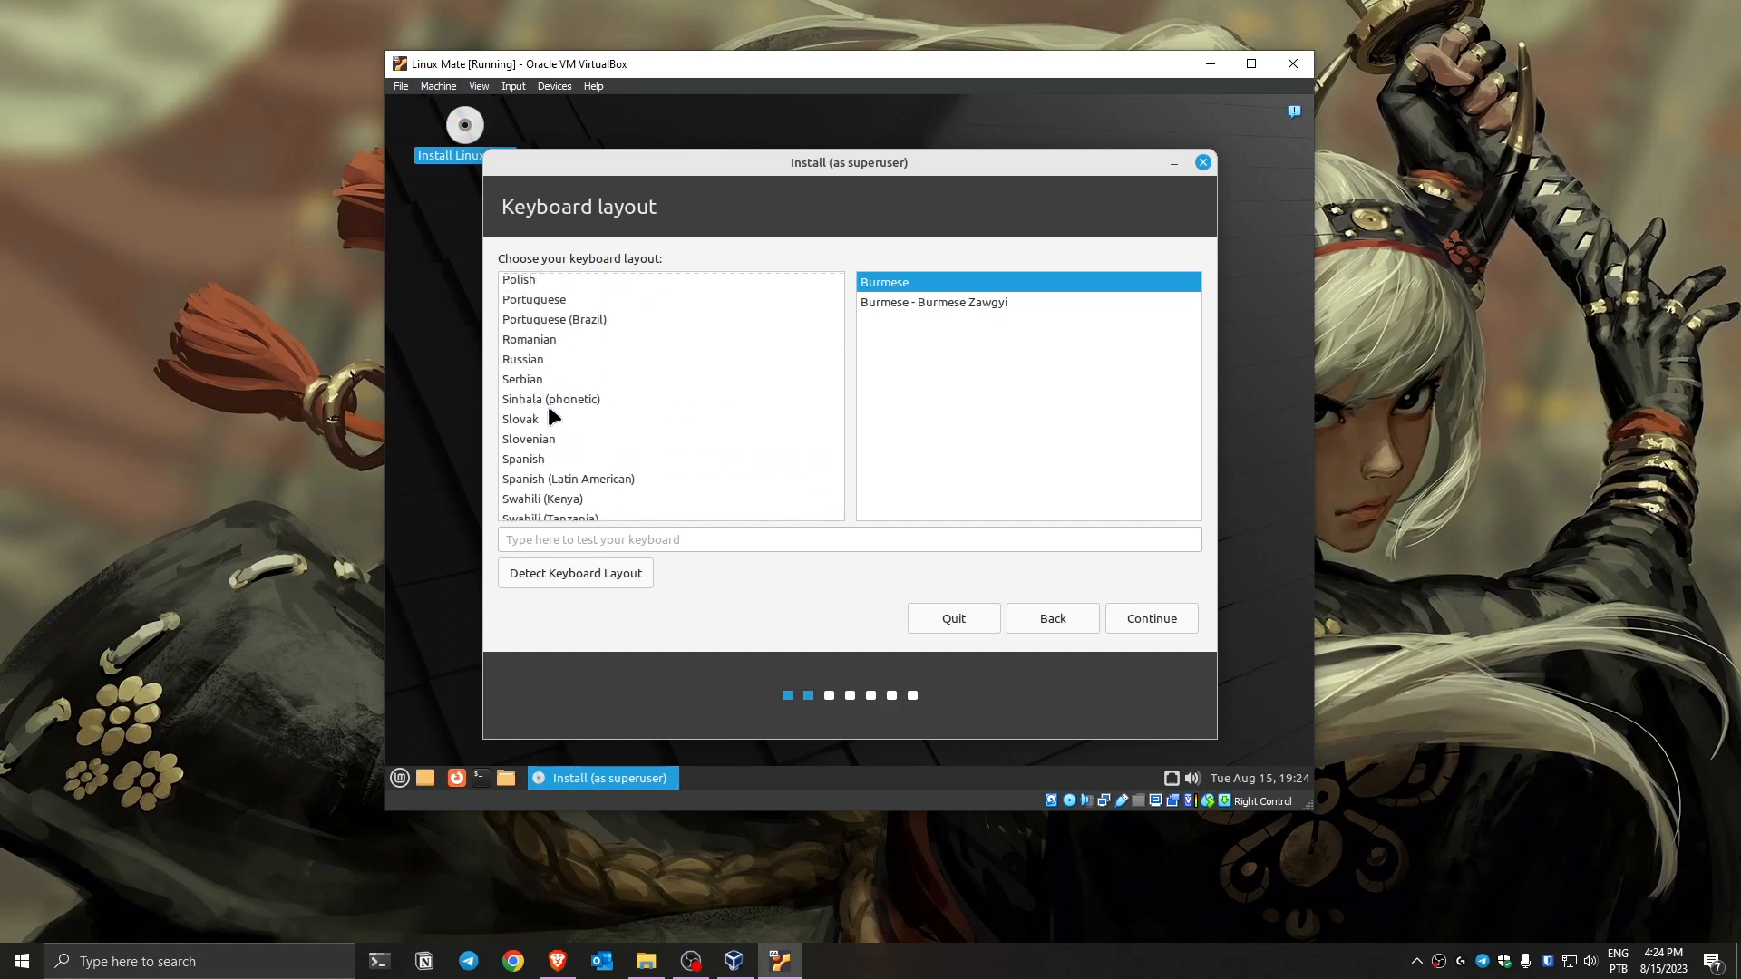
click(559, 322)
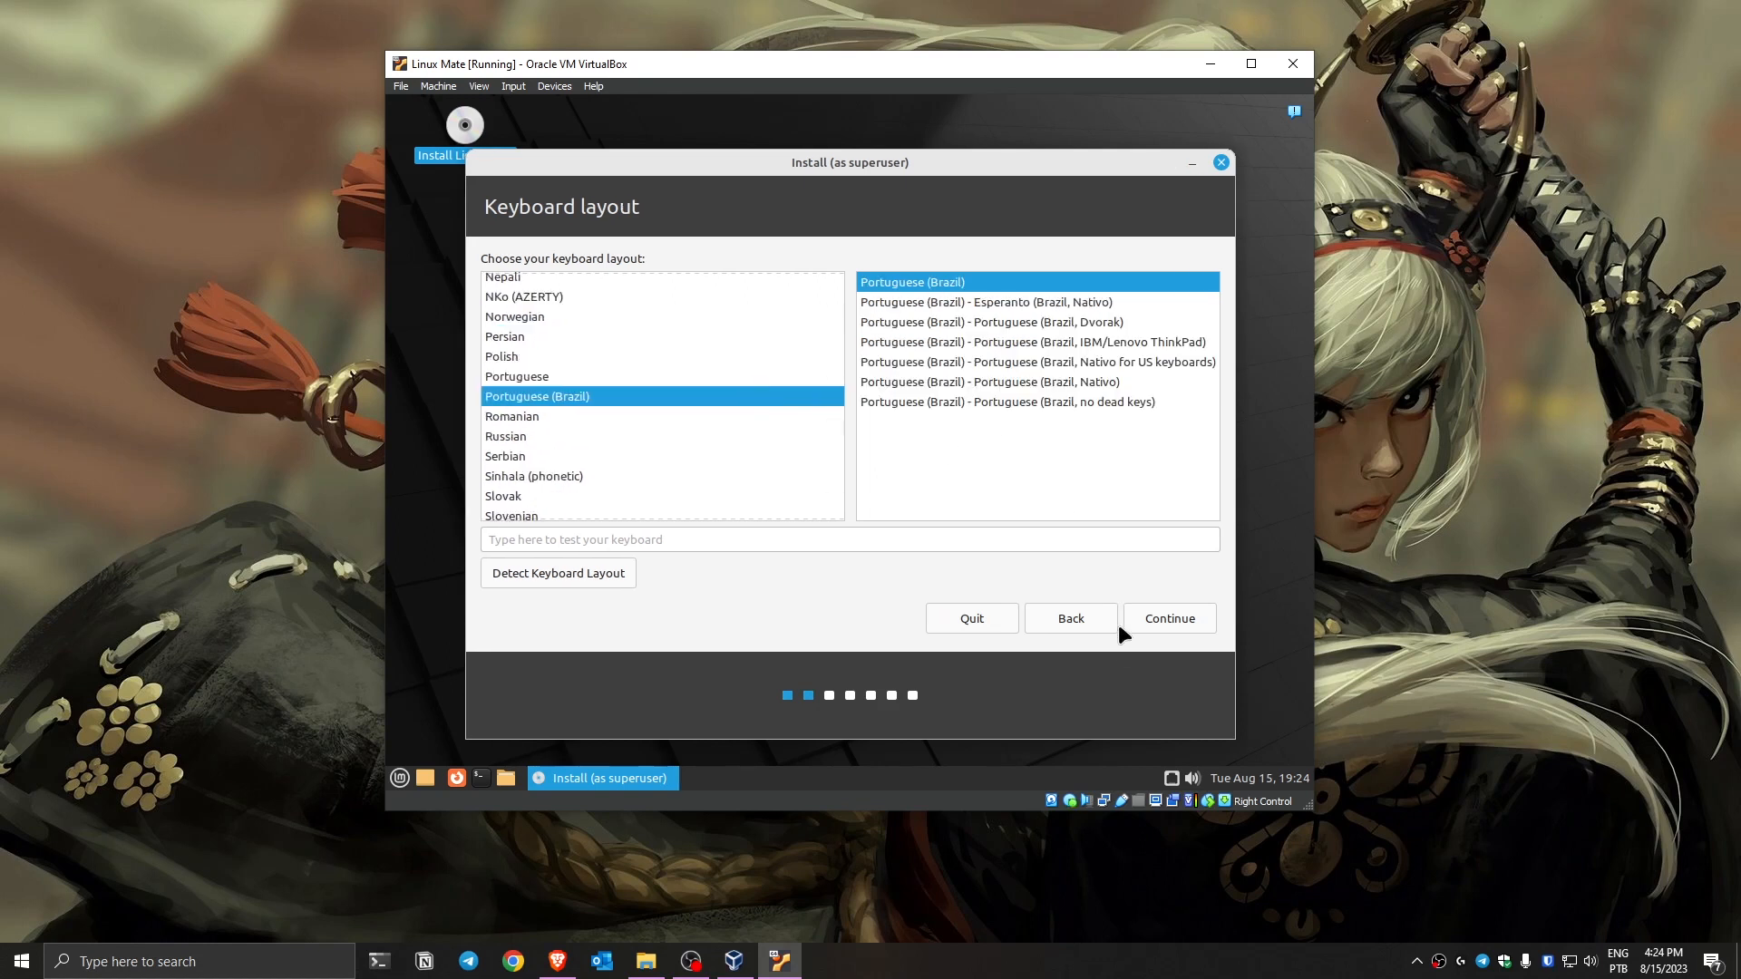
click(1148, 626)
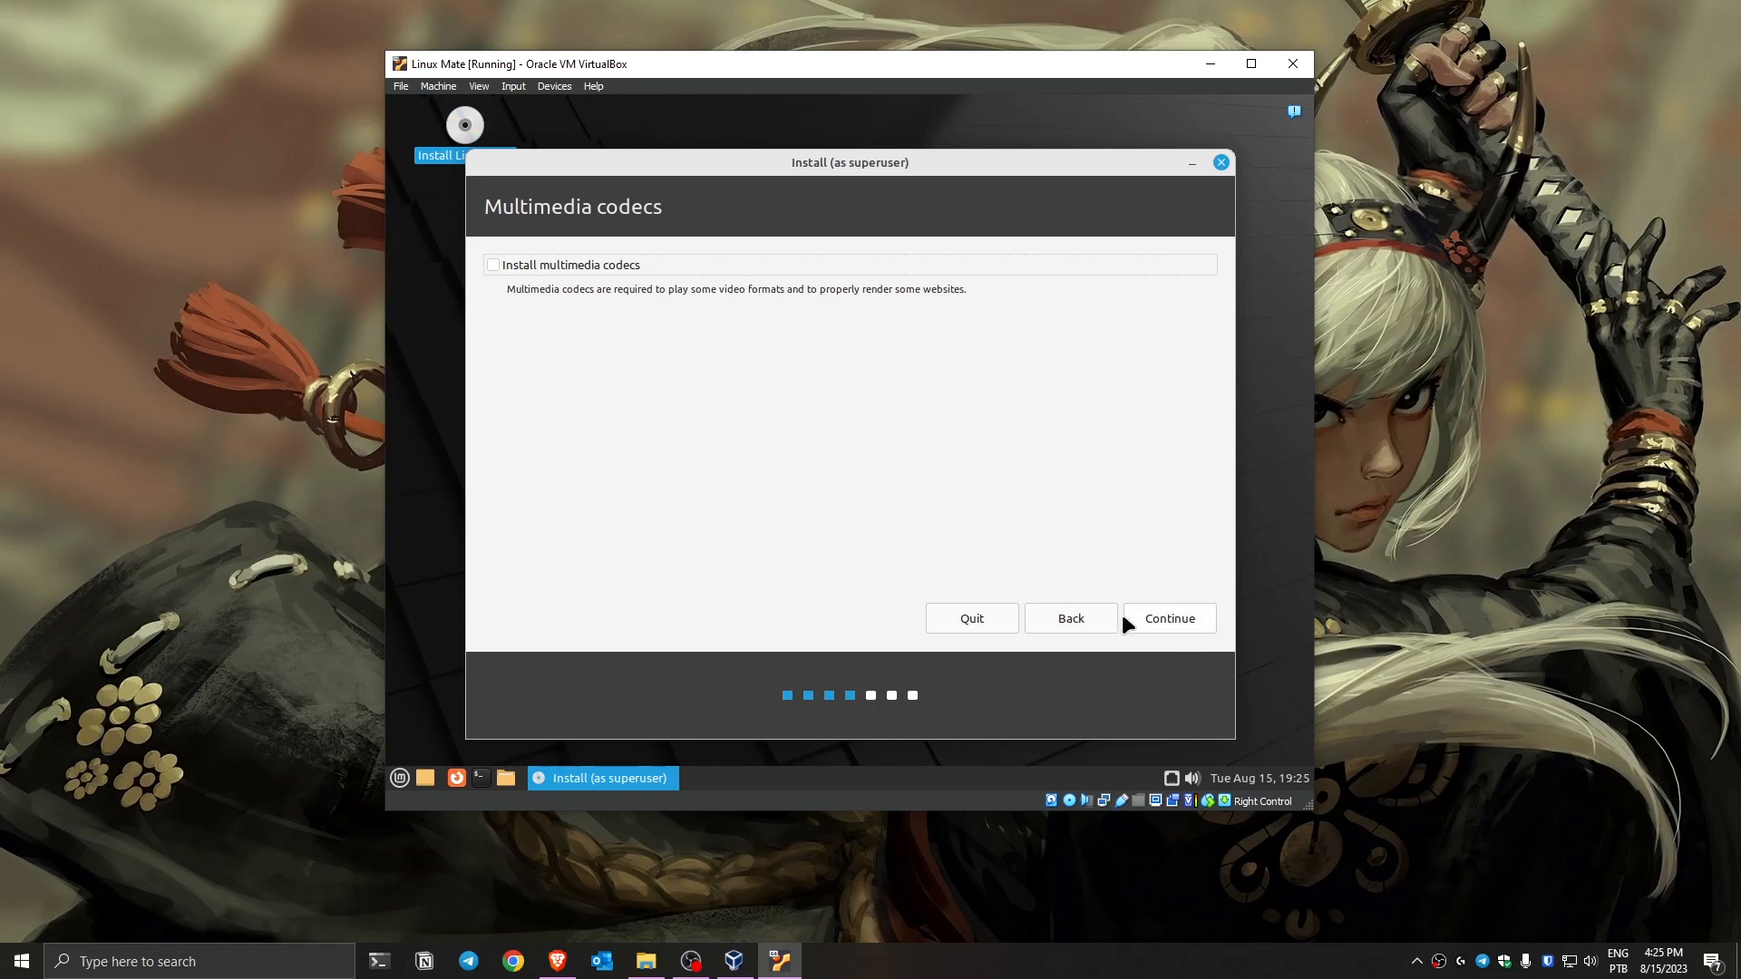
Continue without multimedia codecs, and start the installation with Erase disk and install Linux Mint, accepting the disk changes.
click(1179, 620)
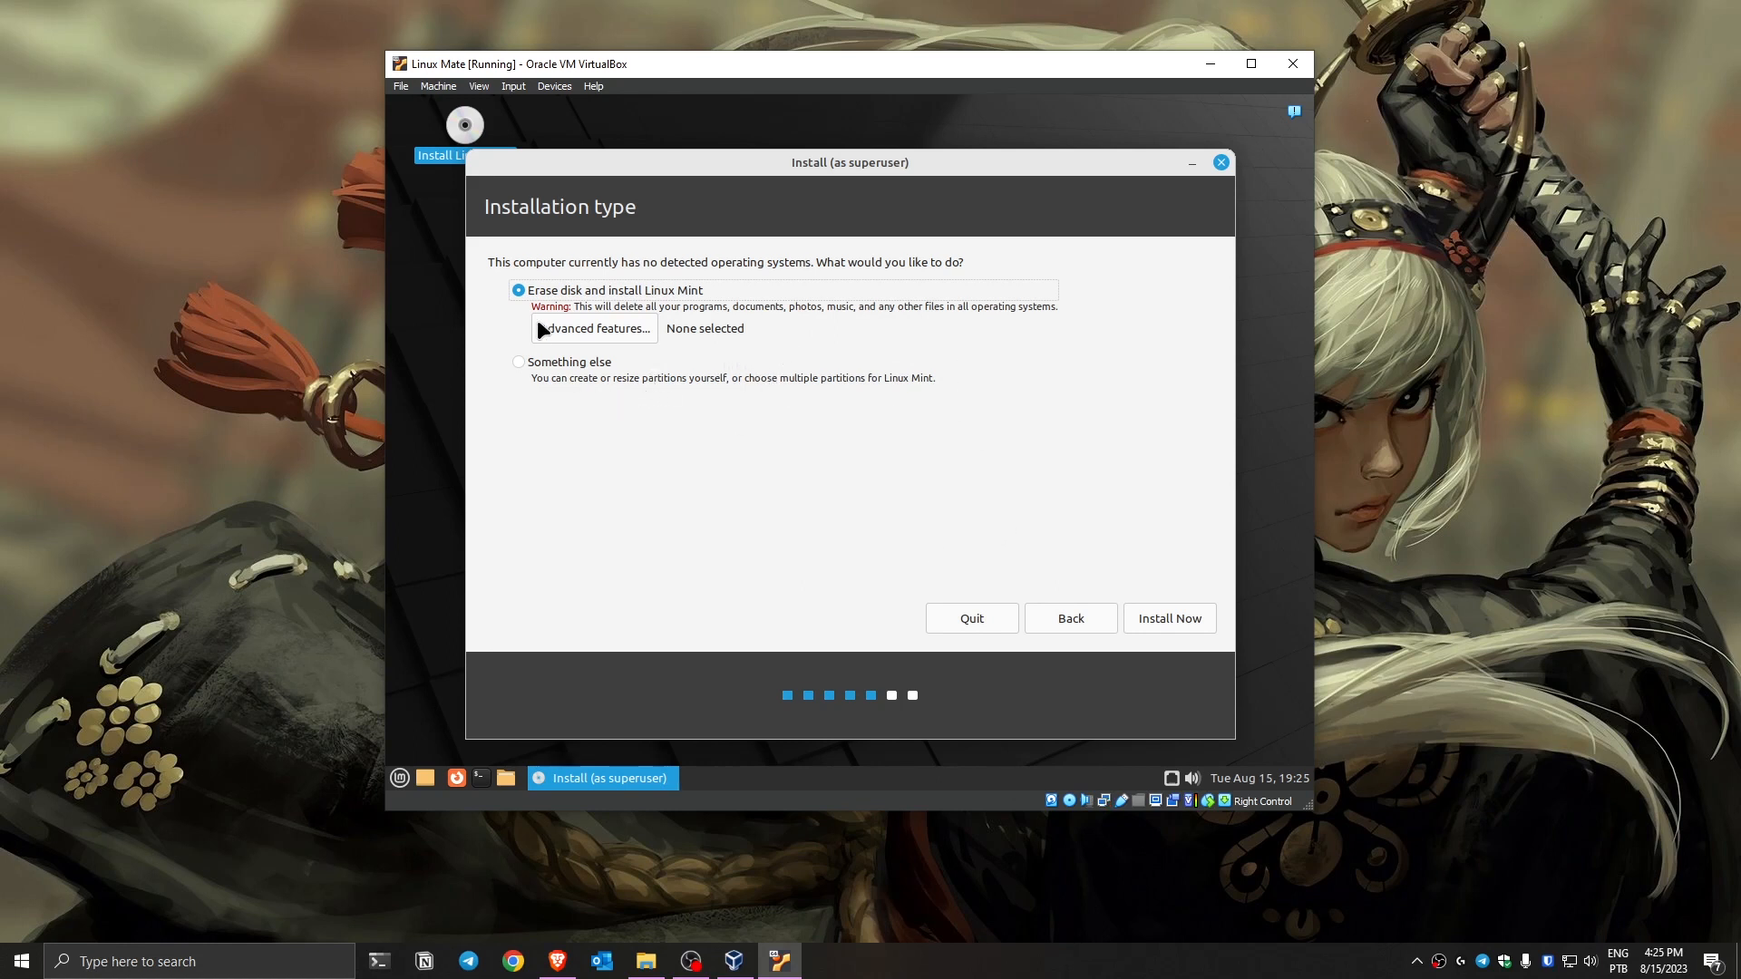
click(100, 335)
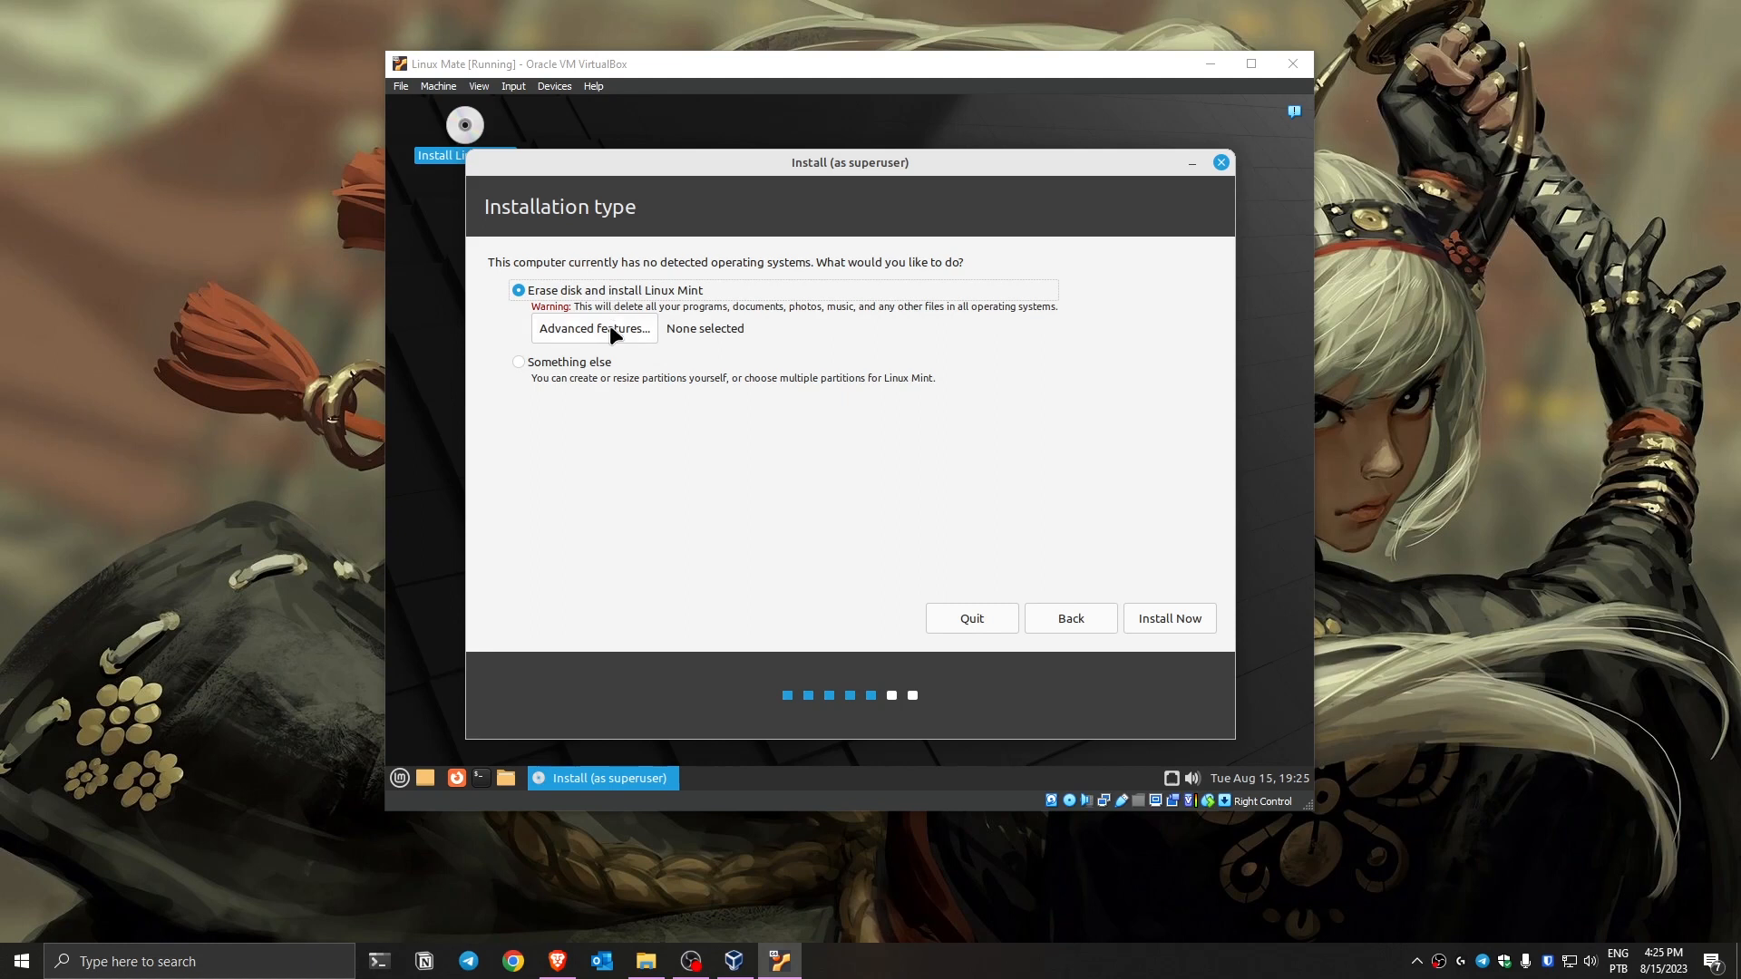
click(589, 366)
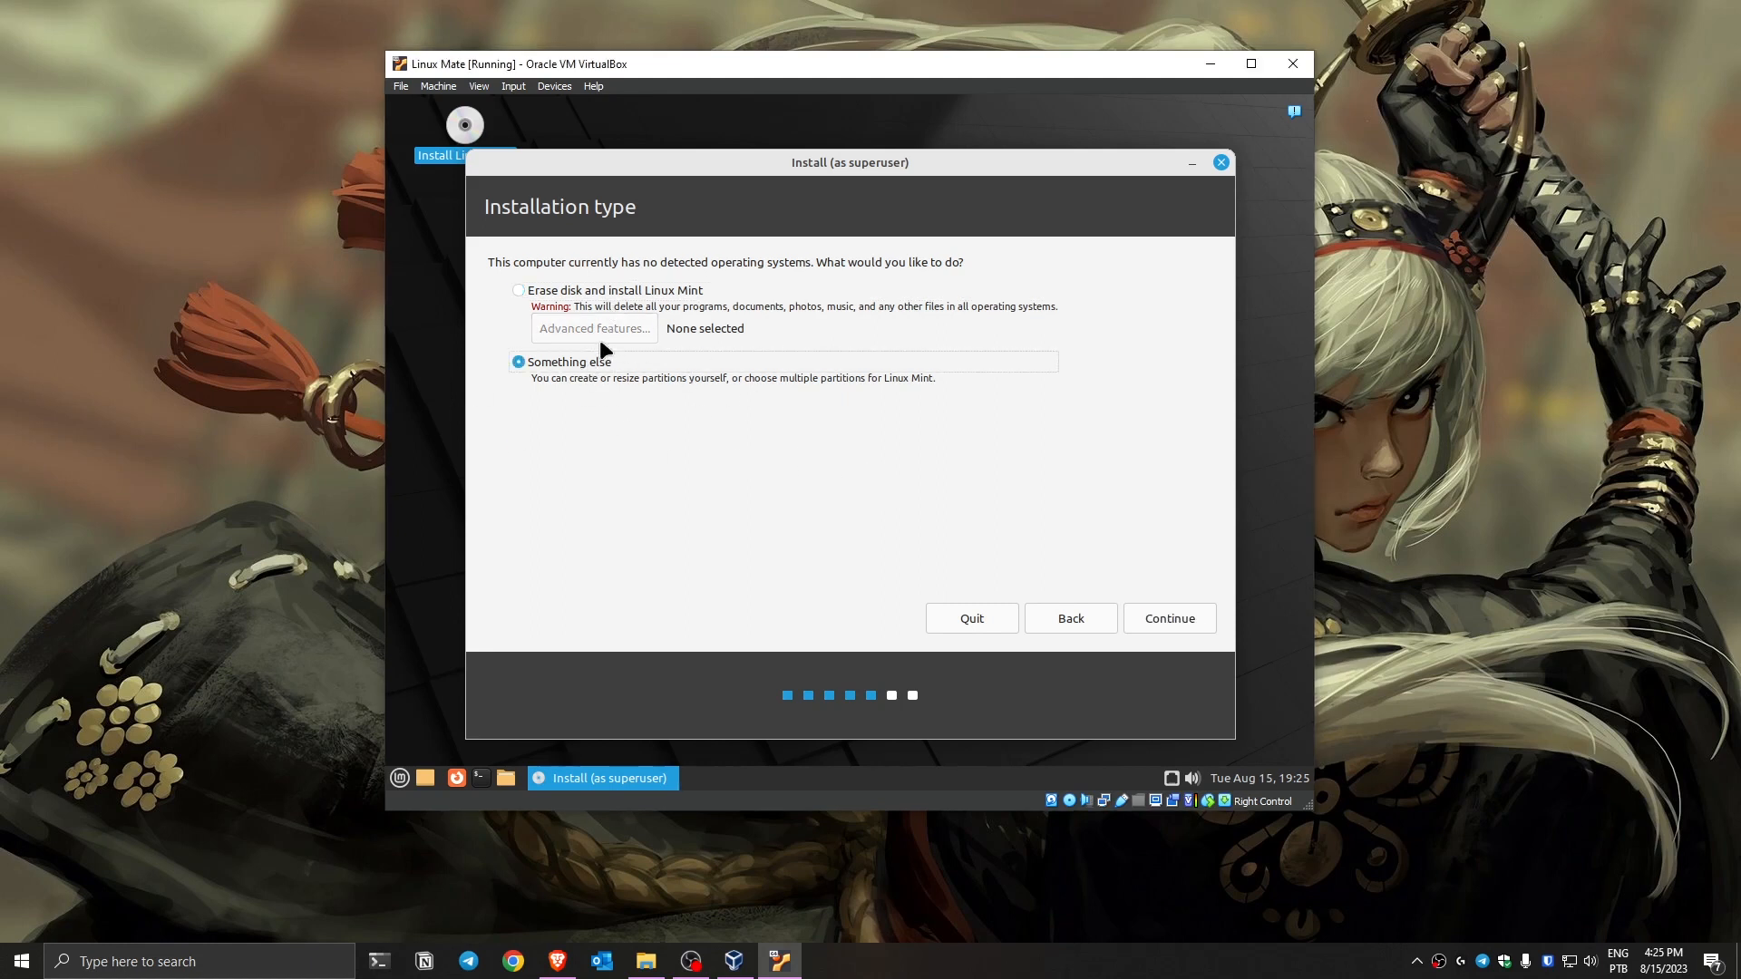
click(586, 291)
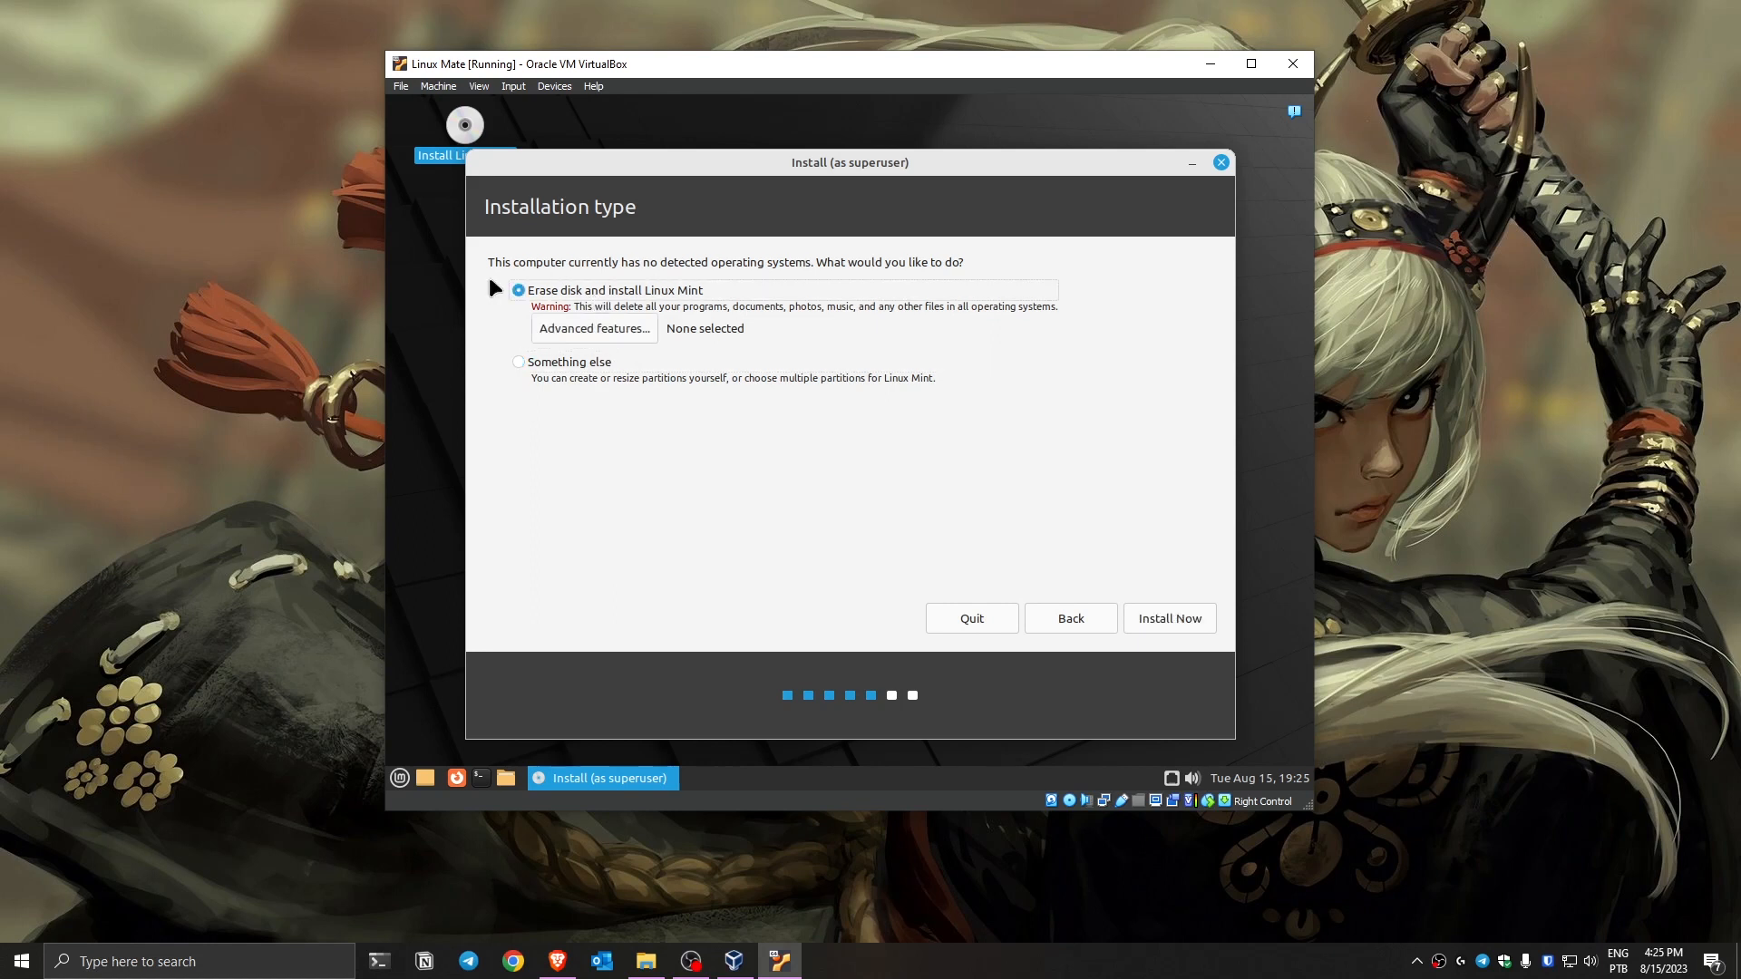
click(1165, 623)
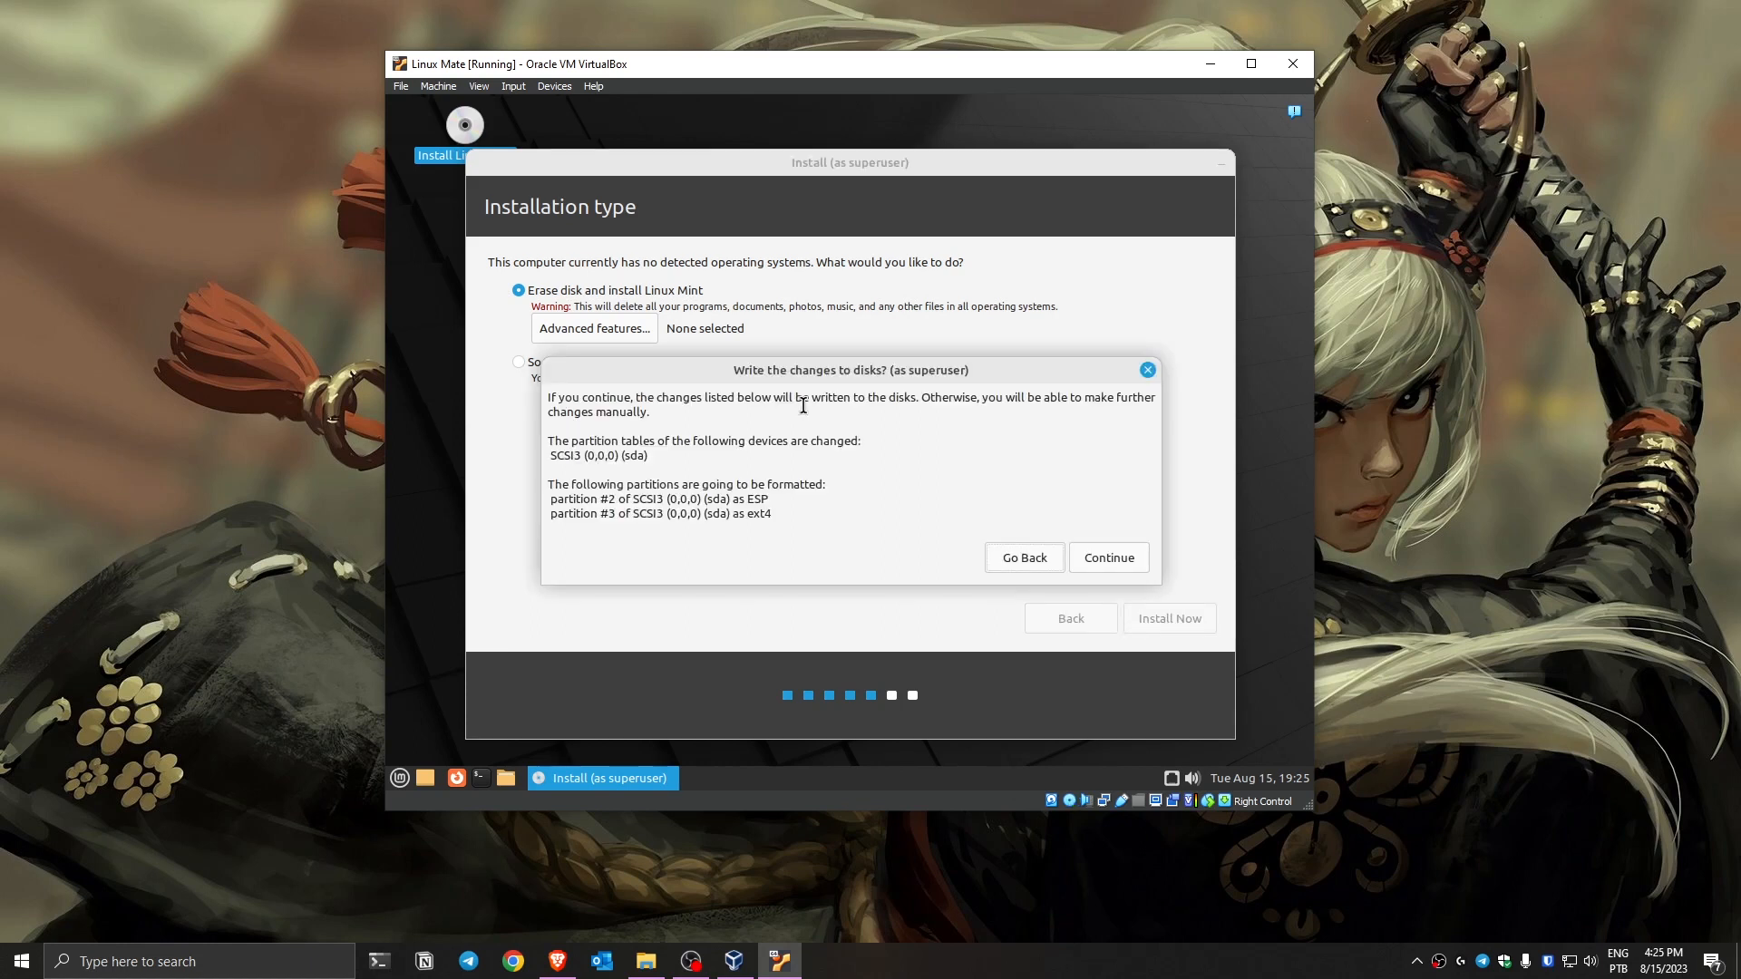
click(1118, 560)
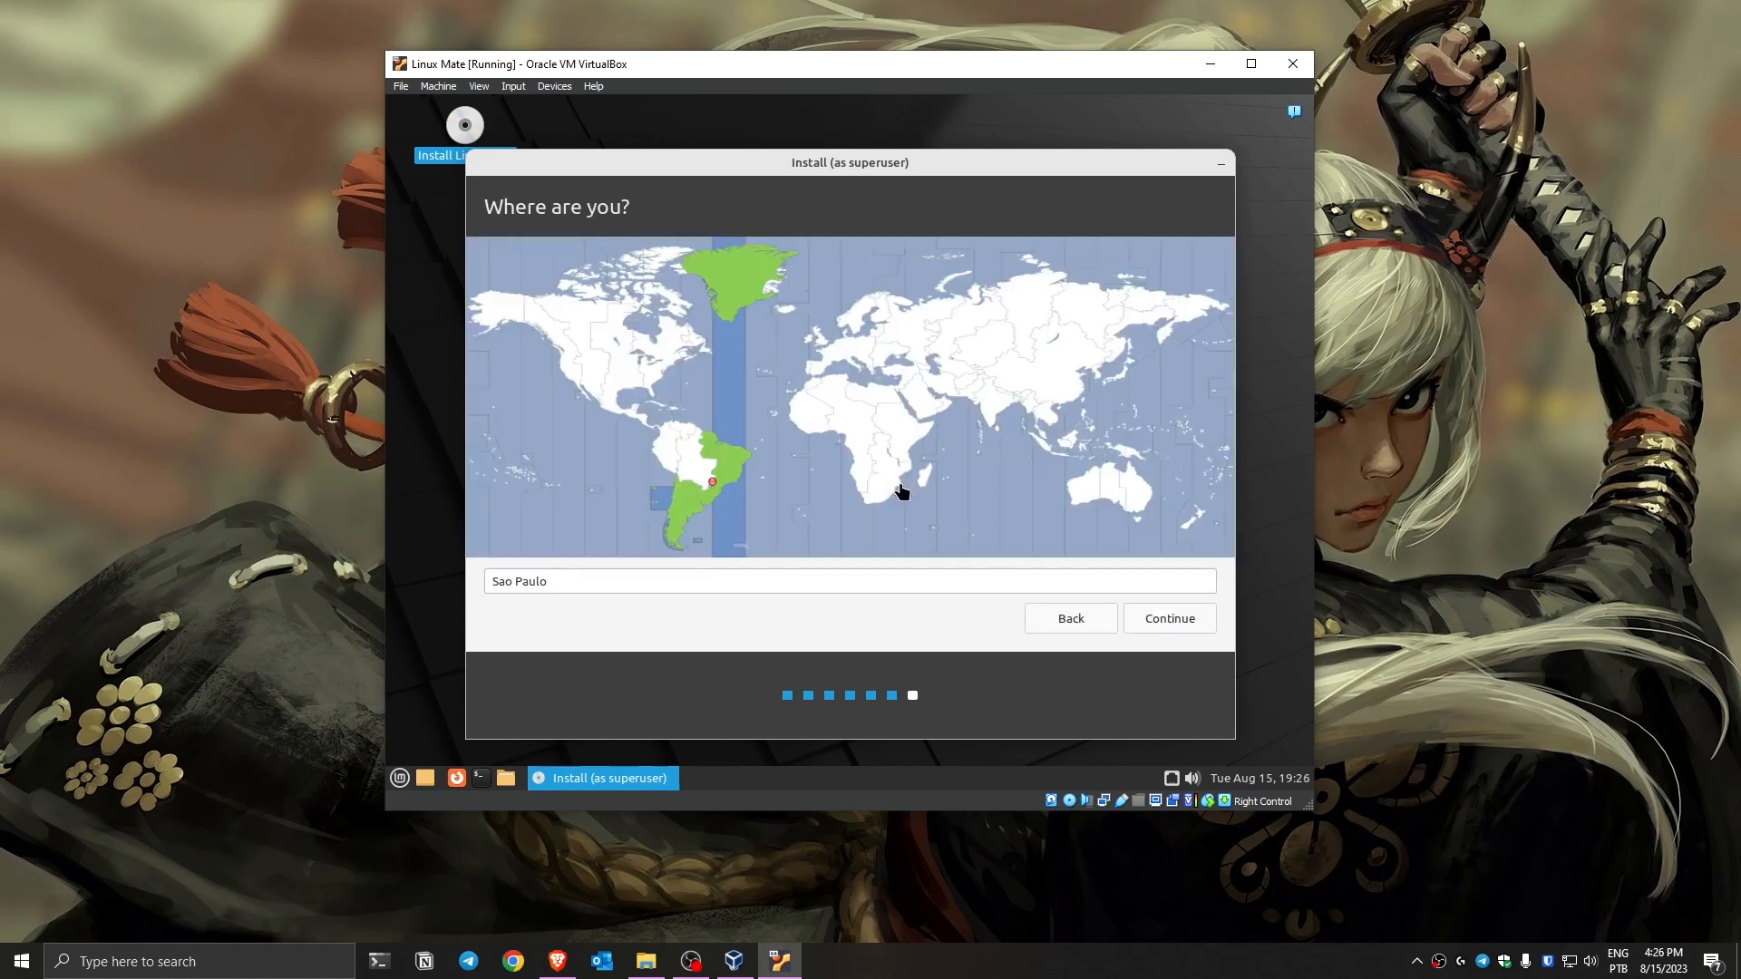
Accept Sao Paulo as the location, and fill in the user's full name and linux-mint as the computer's name.
click(1171, 617)
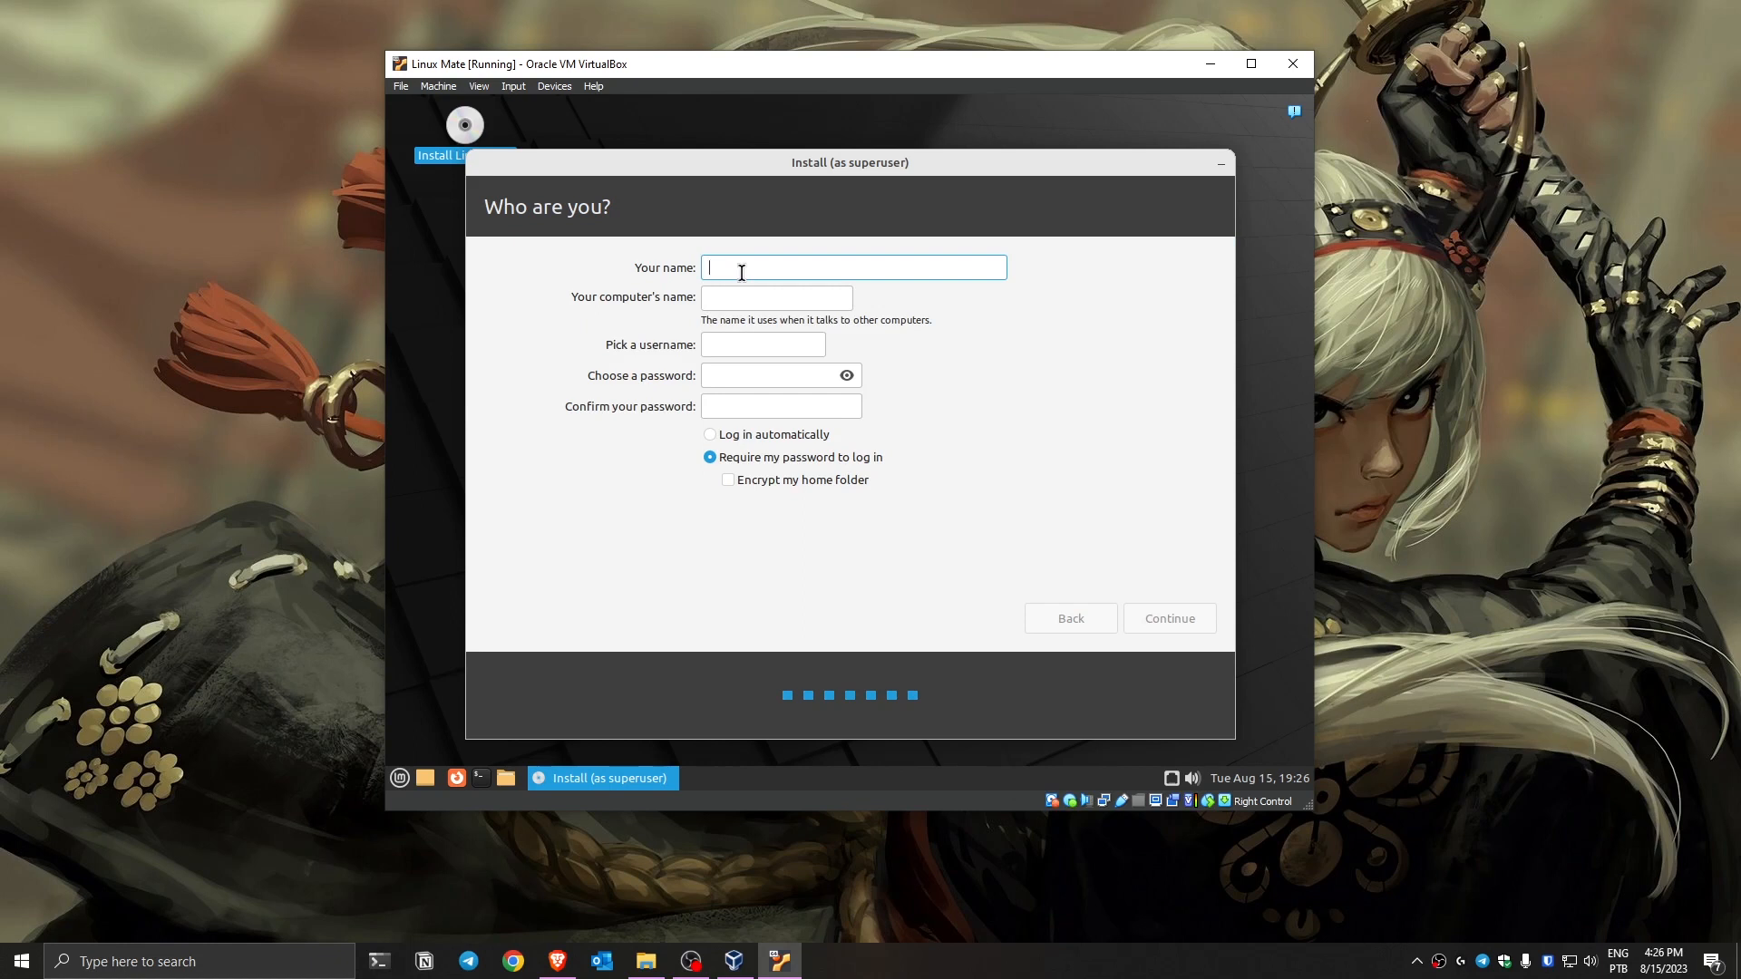
text(Leto Atreides)
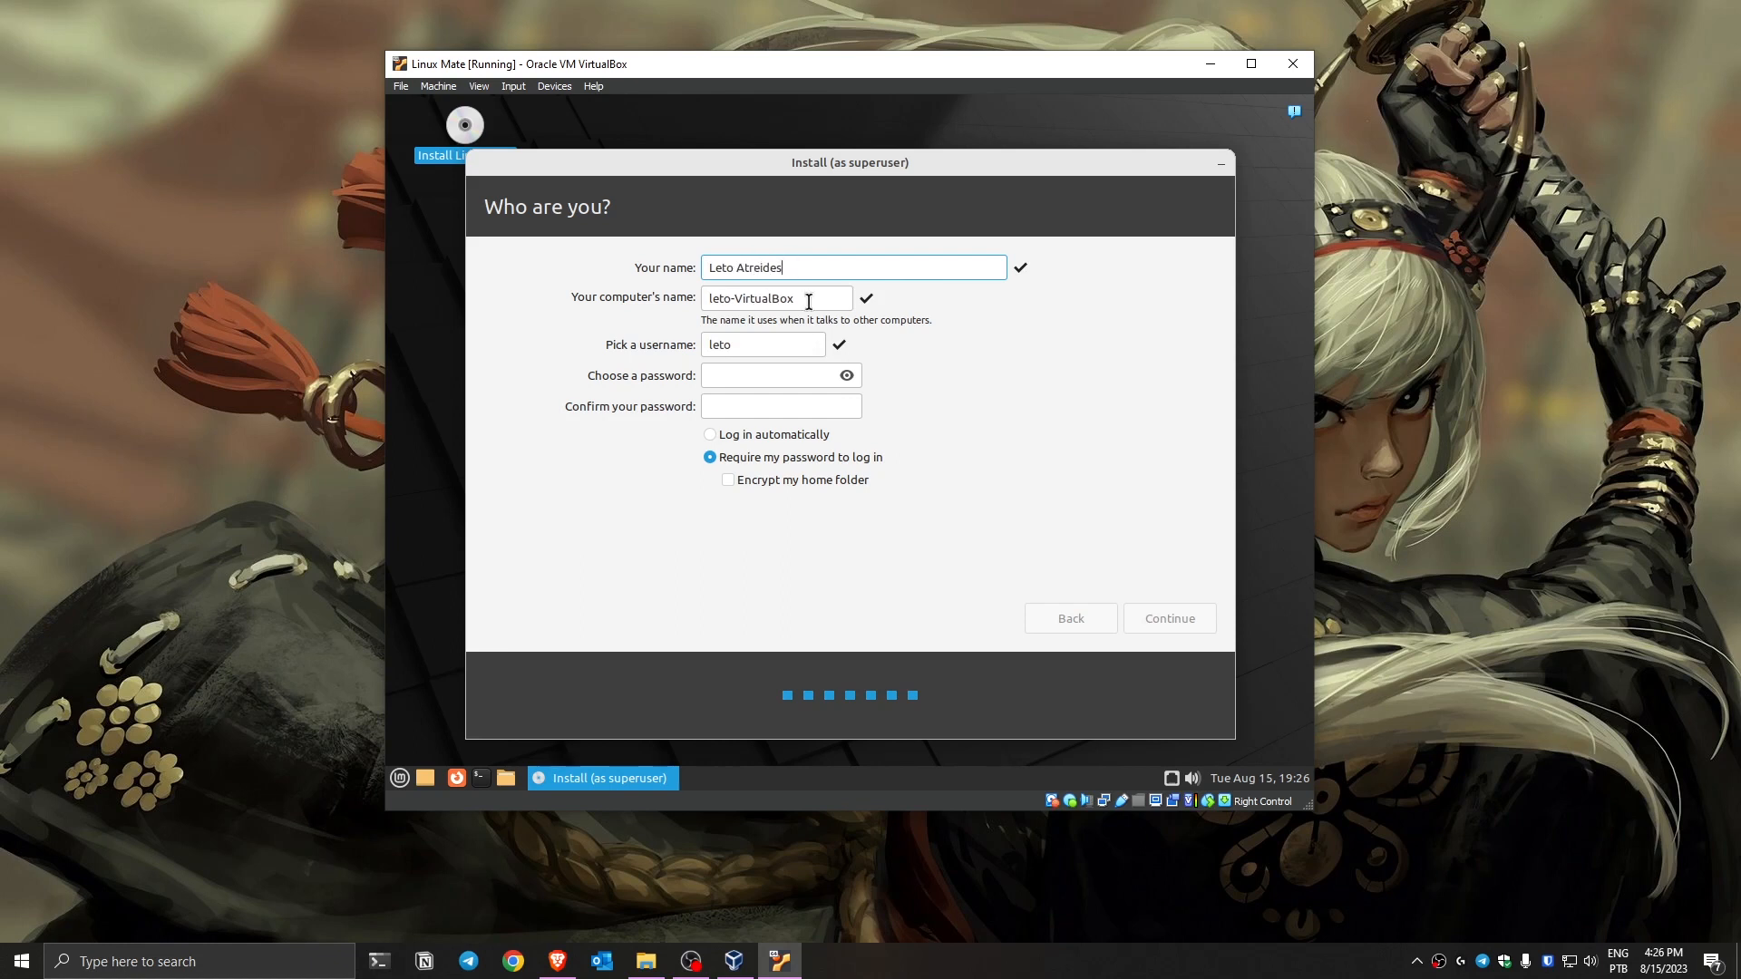
drag(805, 302, 690, 290)
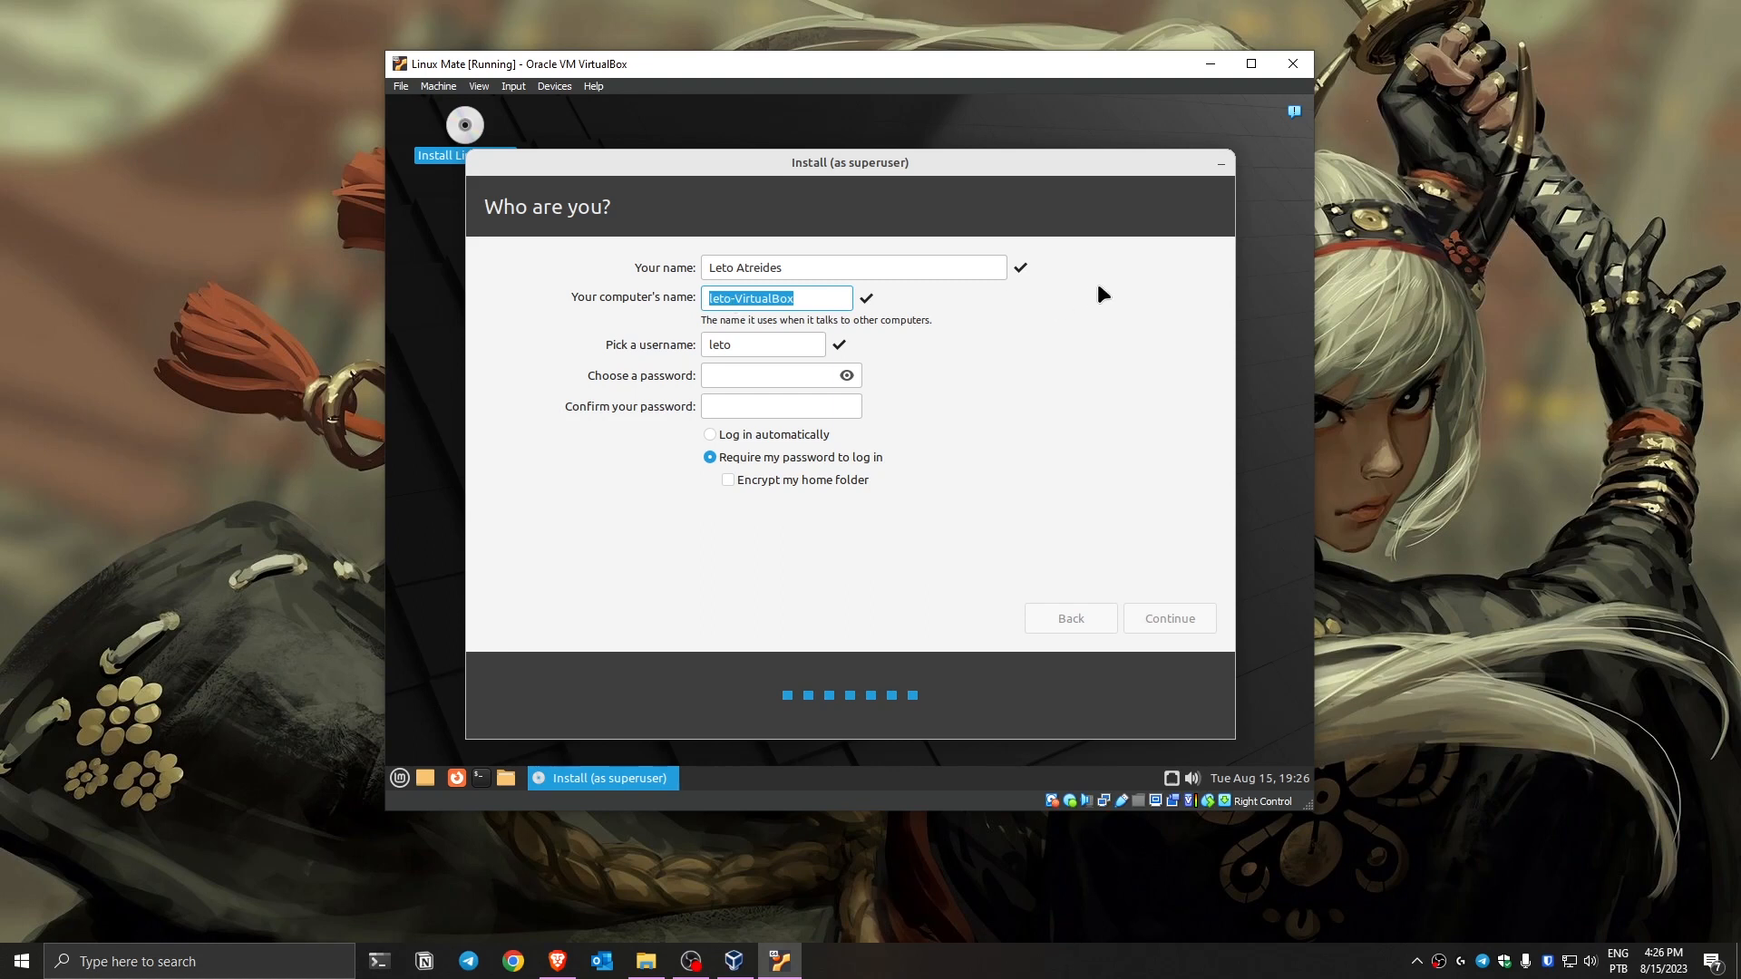
key(BackSpace)
text(linux-mint)
drag(804, 301, 691, 302)
key(Tab)
key(End)
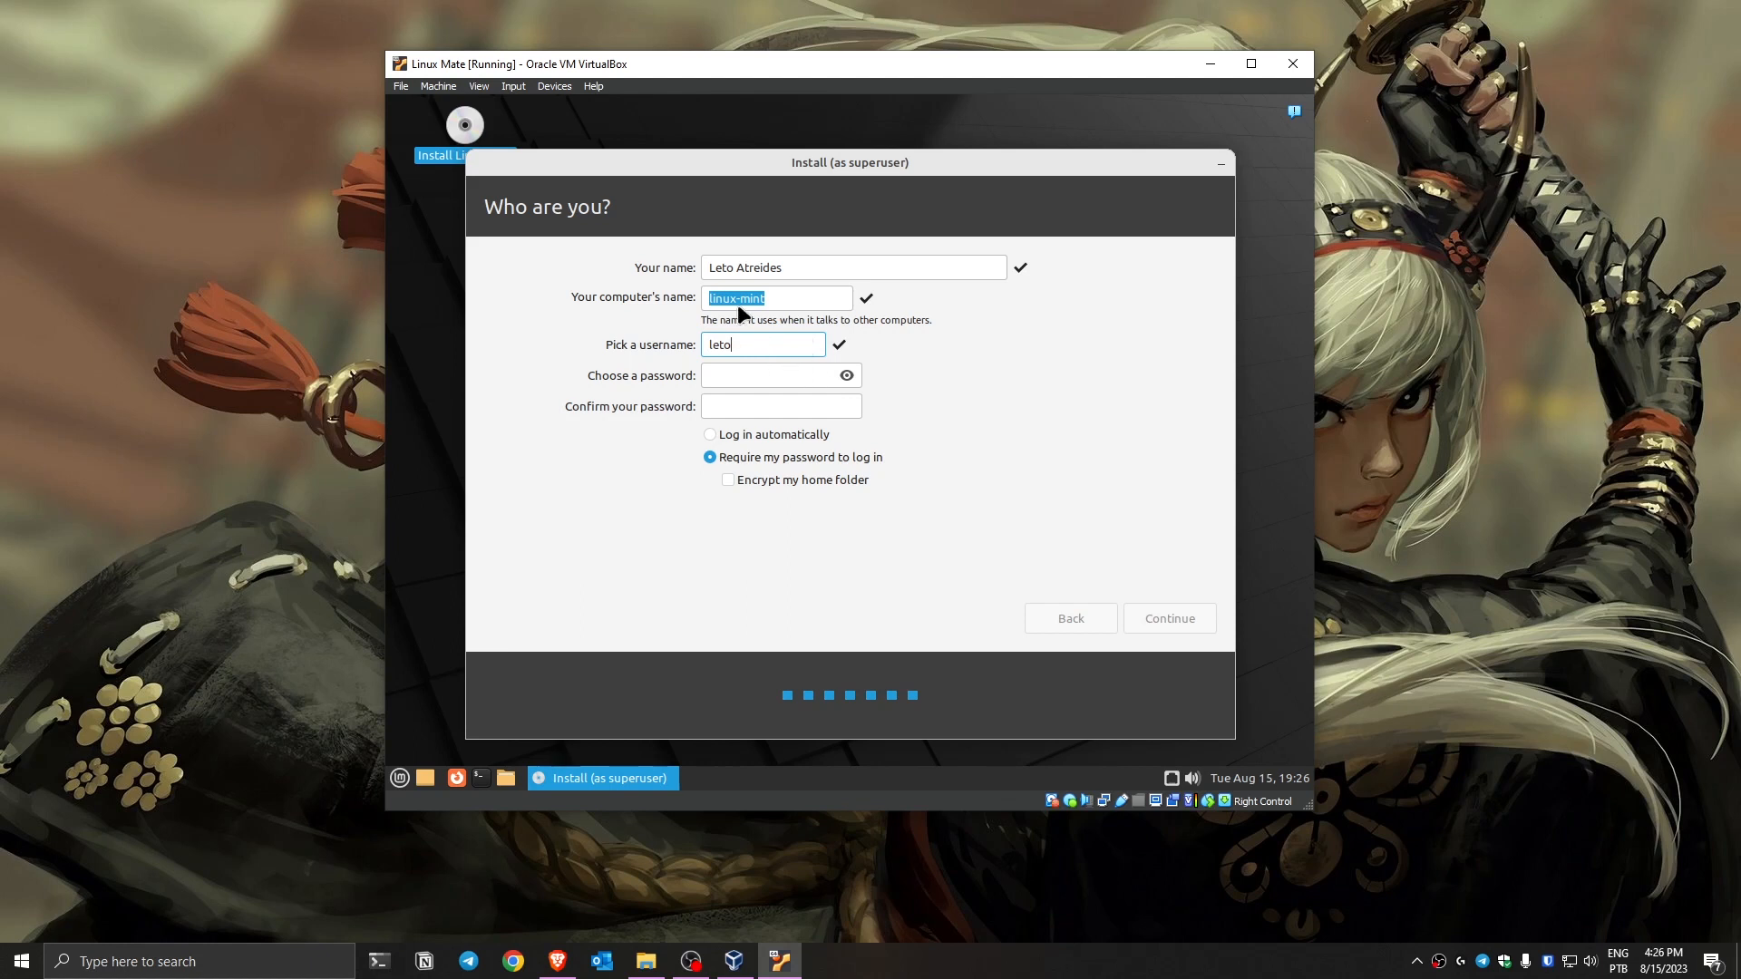
drag(748, 297, 780, 296)
click(788, 348)
text(@linux-)
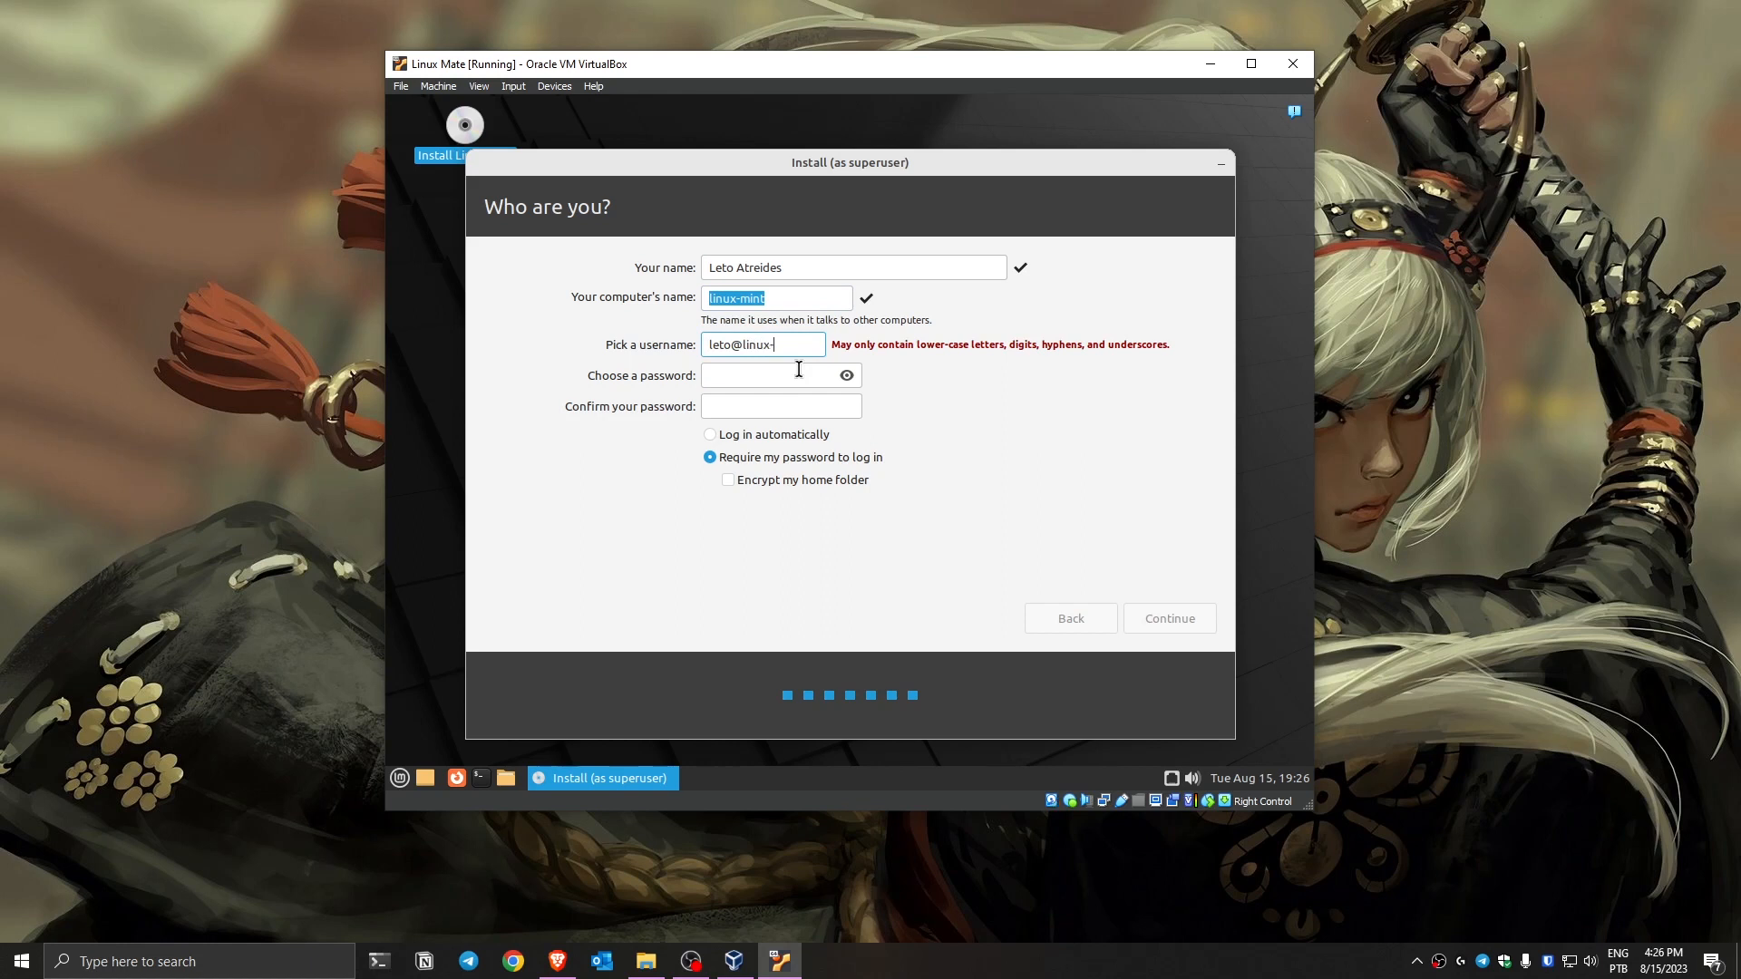
key(BackSpace)
key(BackSpace)
key(BackSpace)
key(BackSpace)
key(BackSpace)
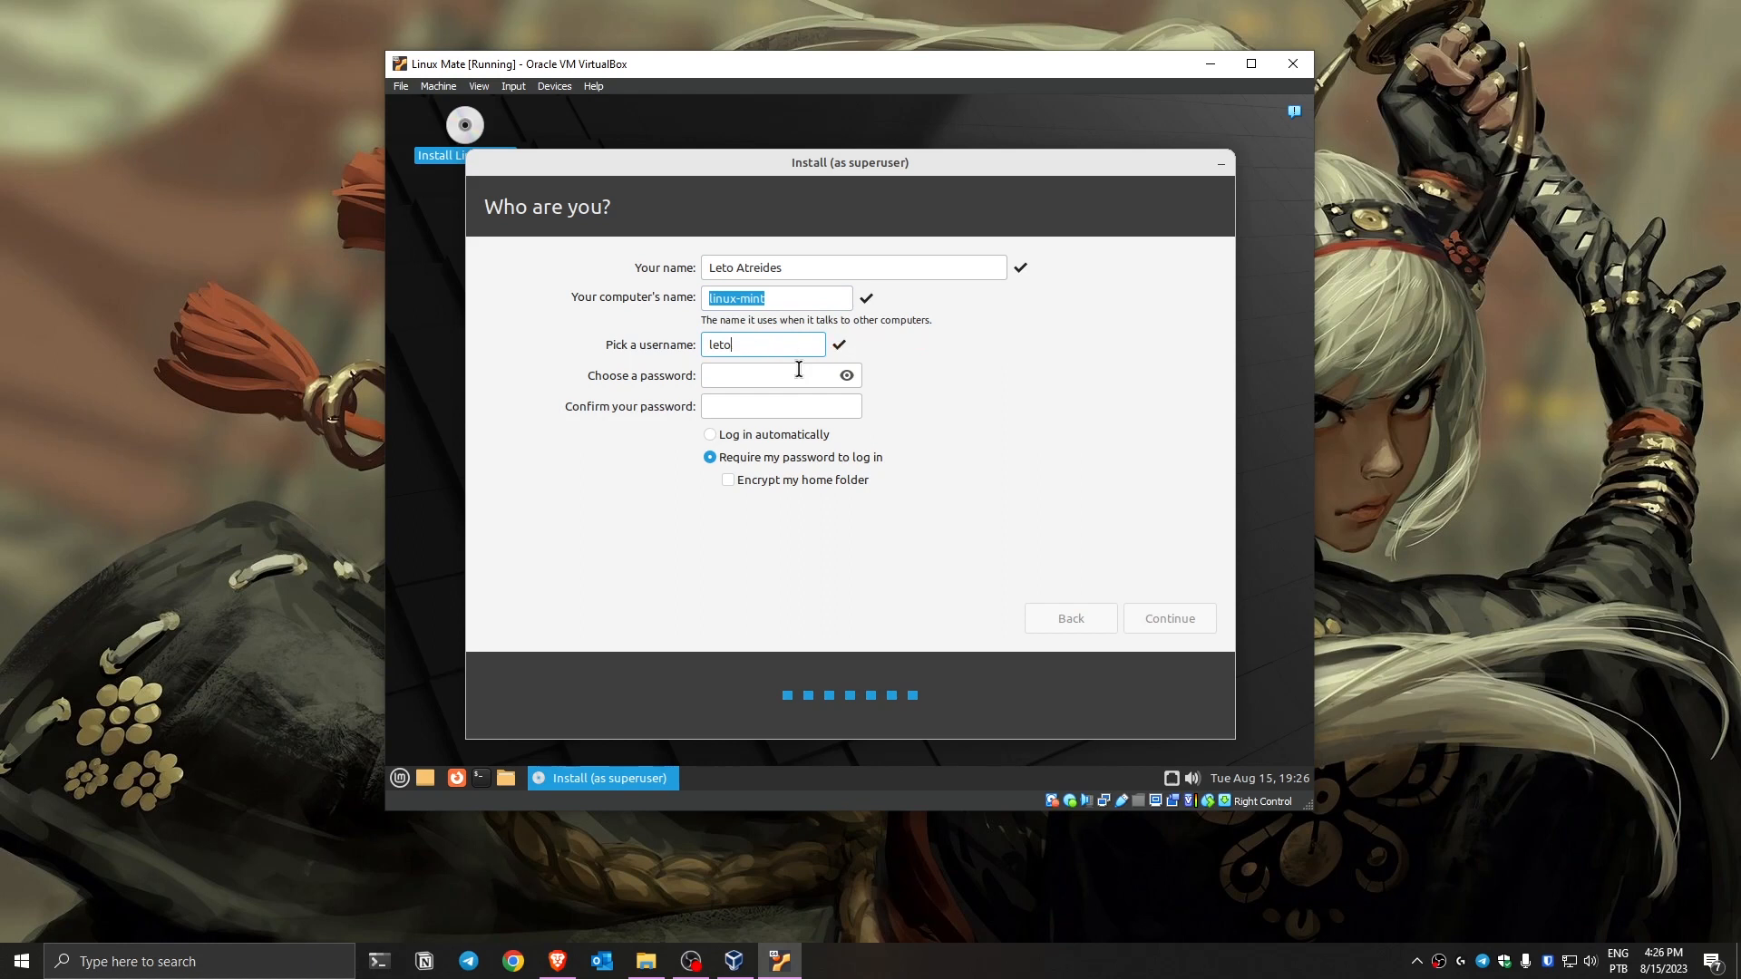
click(775, 301)
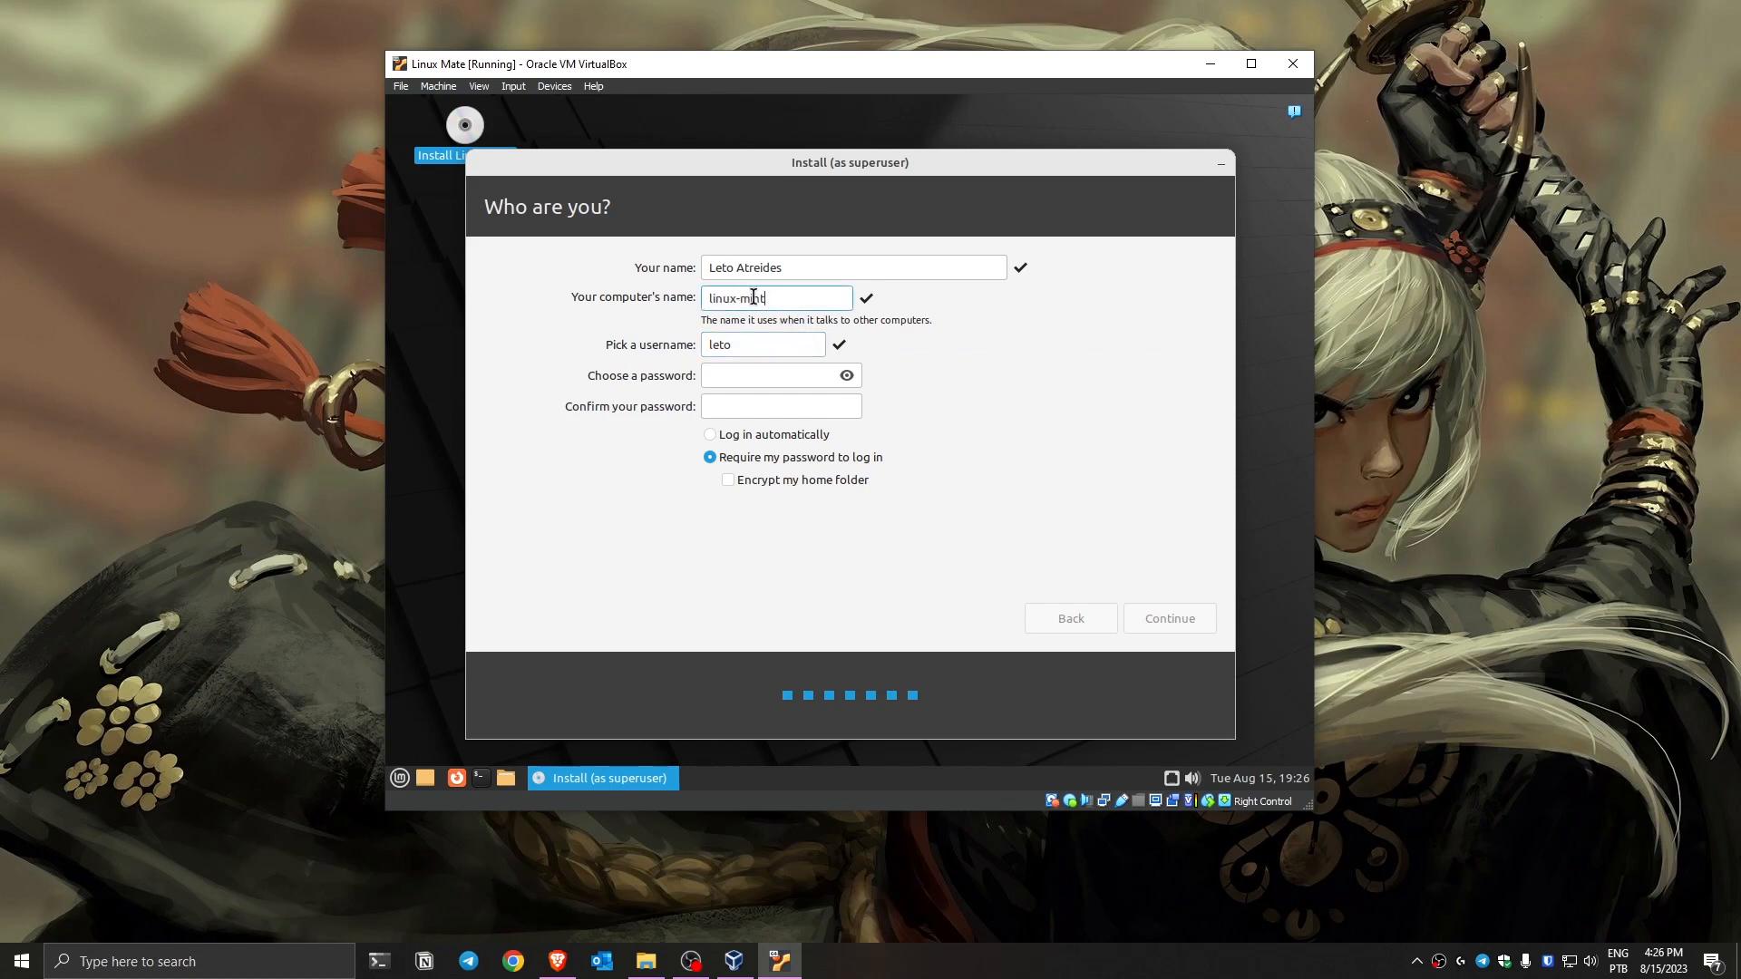
Enter and confirm the account password, and continue the installation with password login required.
click(753, 374)
text(*********)
key(Tab)
text(********)
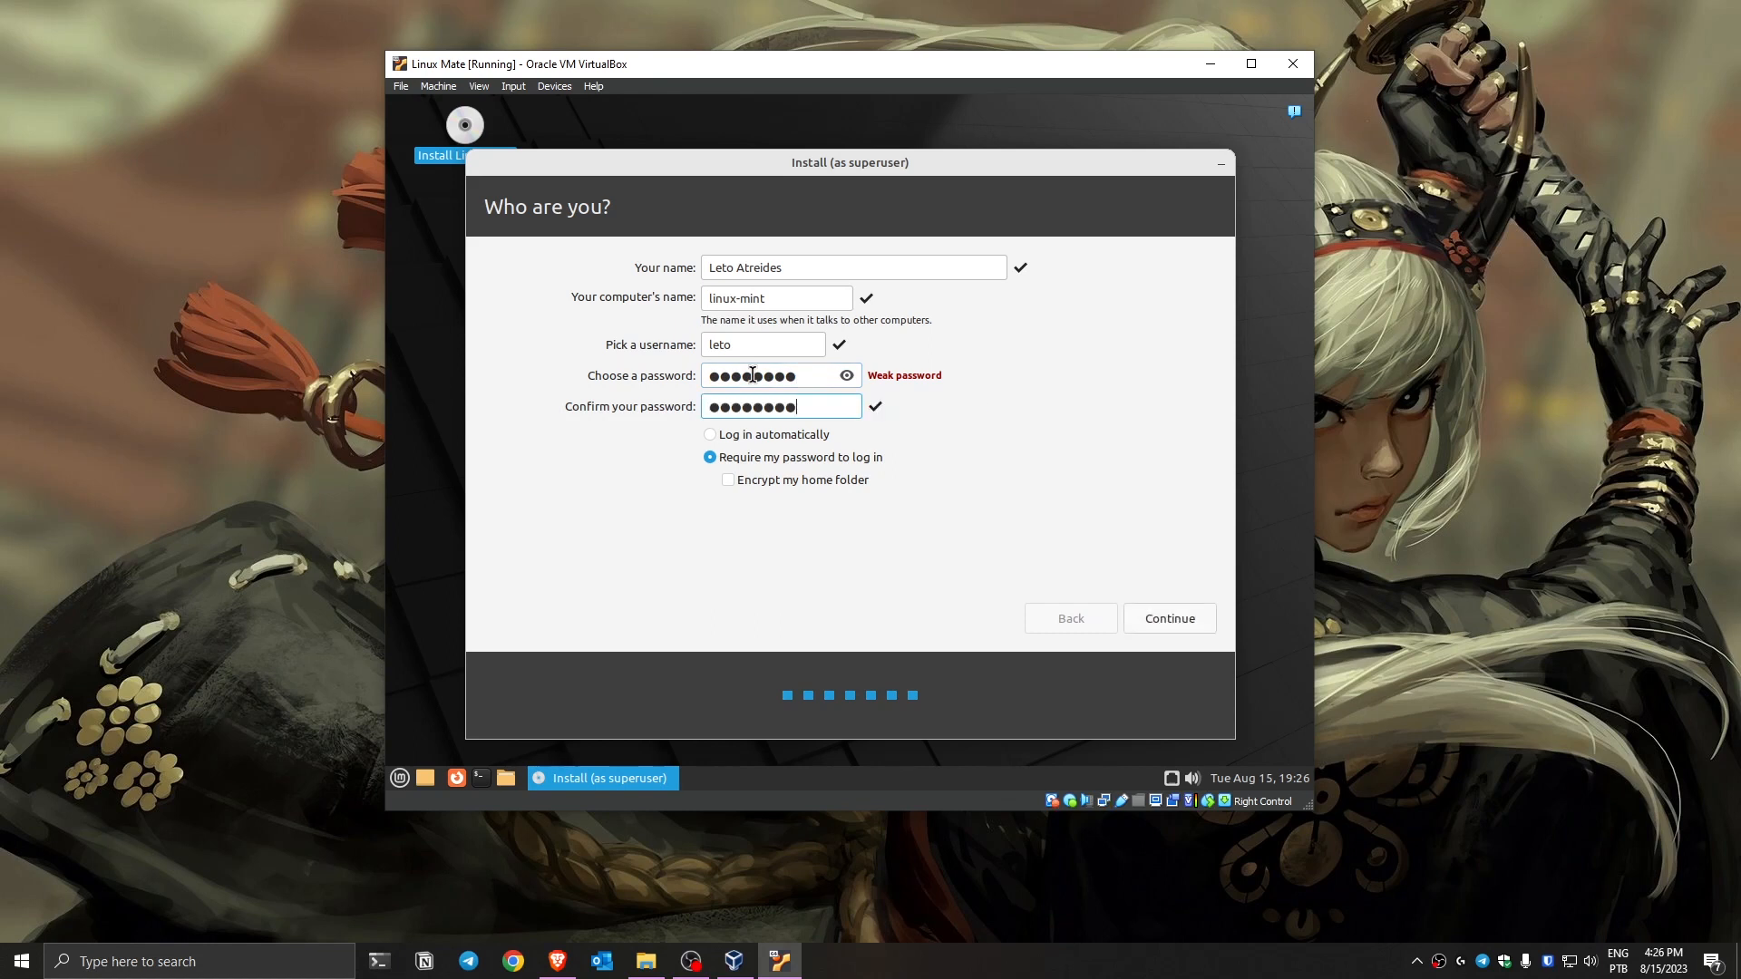
click(1170, 617)
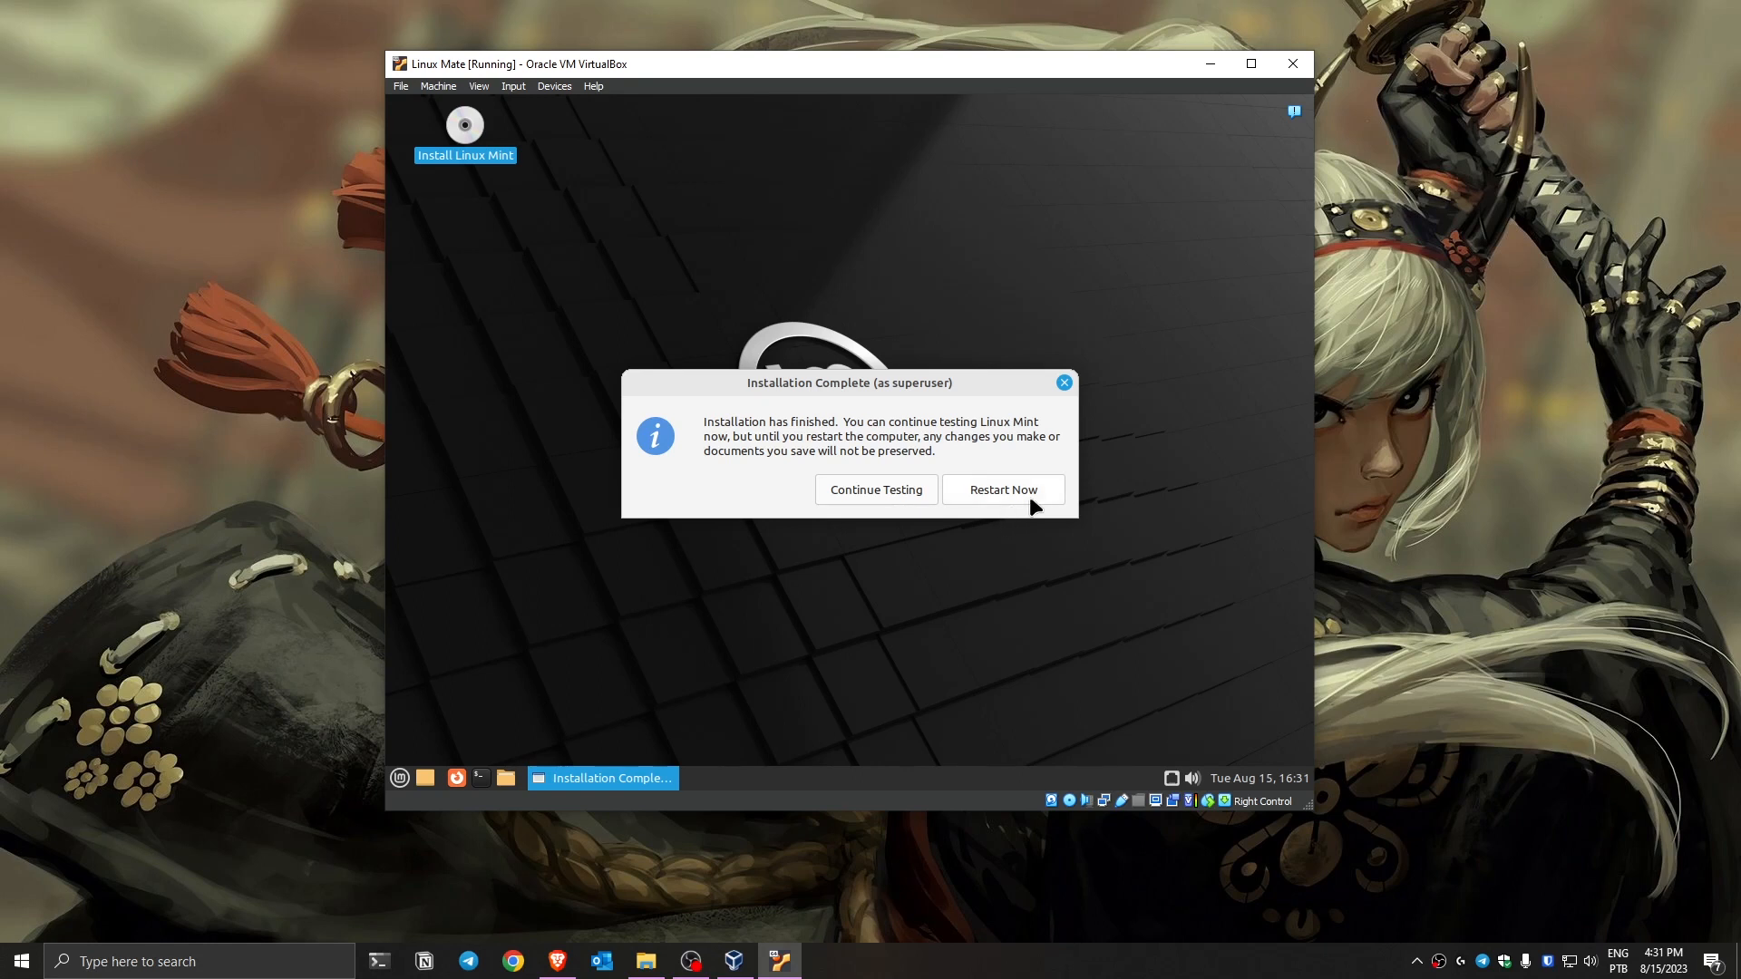
Restart the machine, check the optical drive options, continue past the medium-removal prompt and log in with the account password.
click(1010, 490)
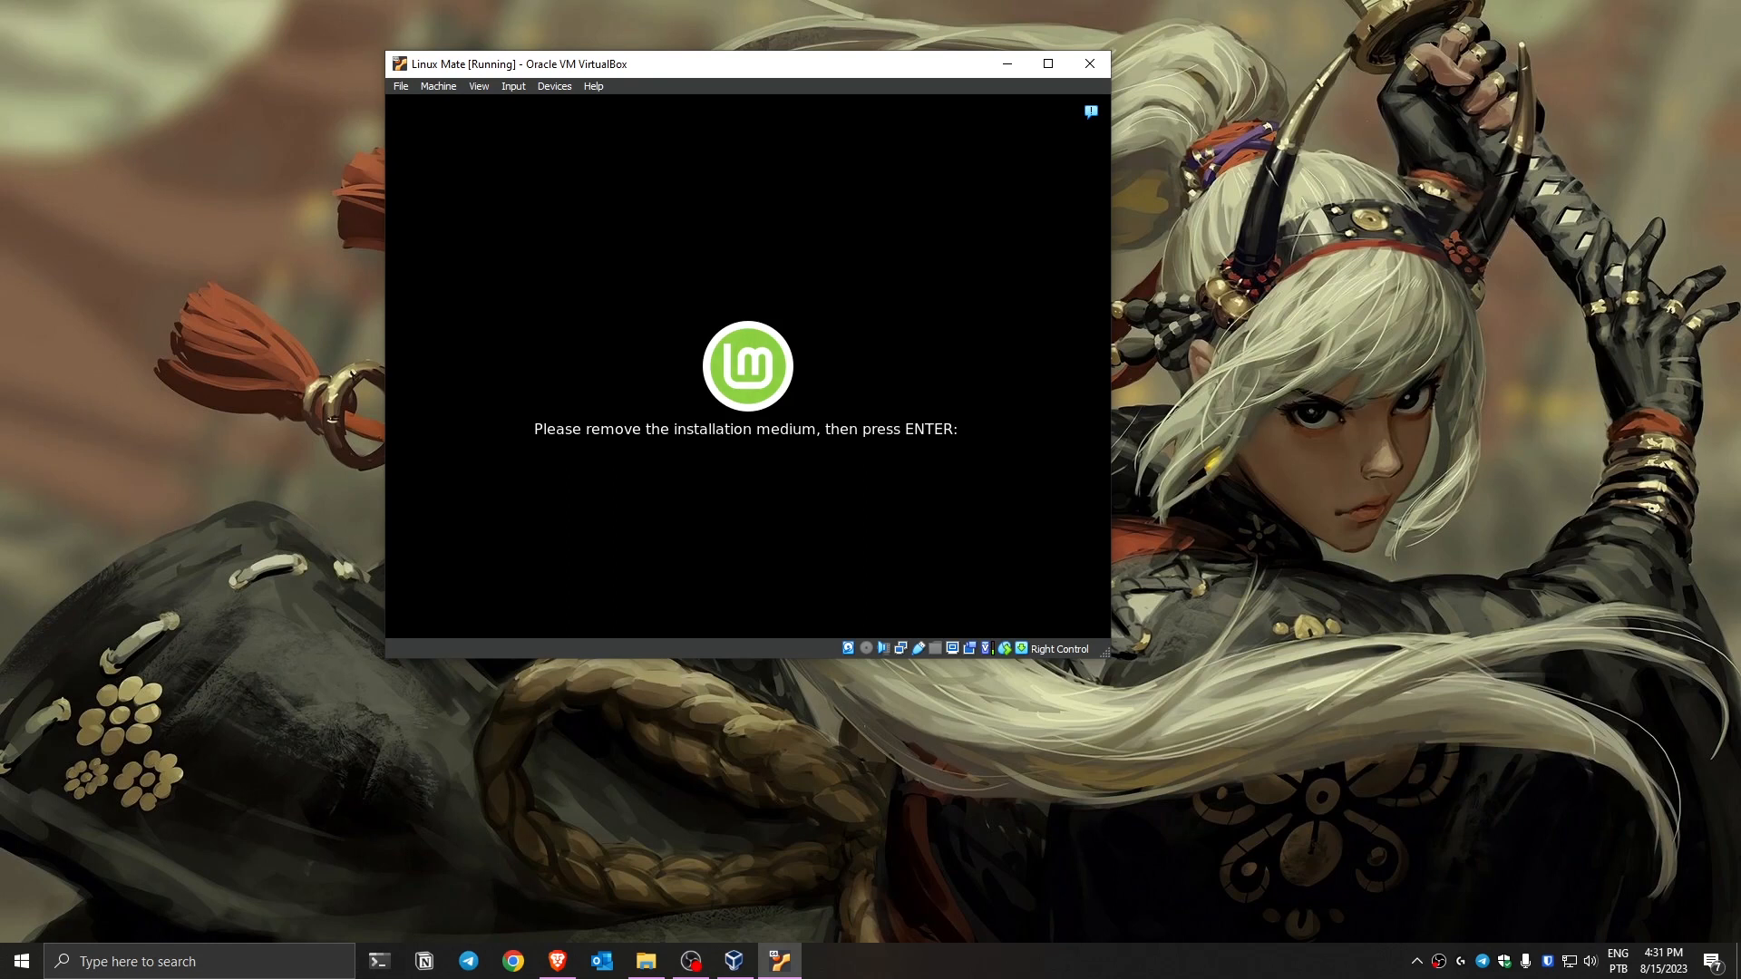
drag(589, 72, 666, 124)
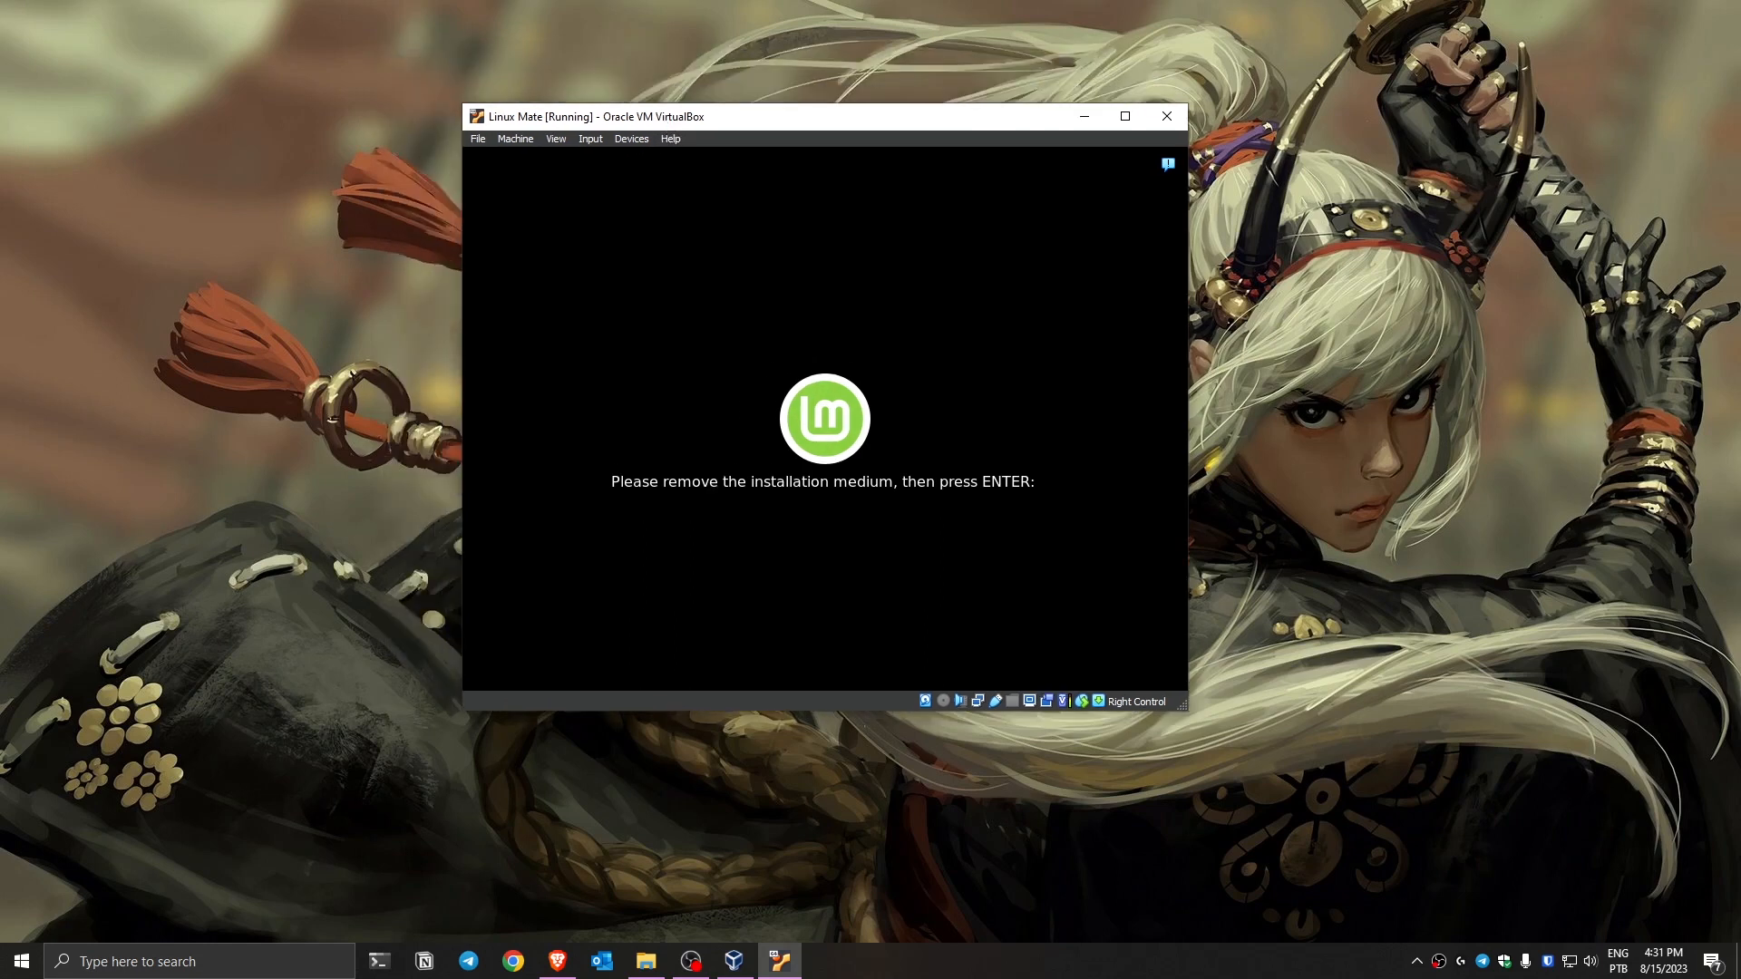
click(632, 139)
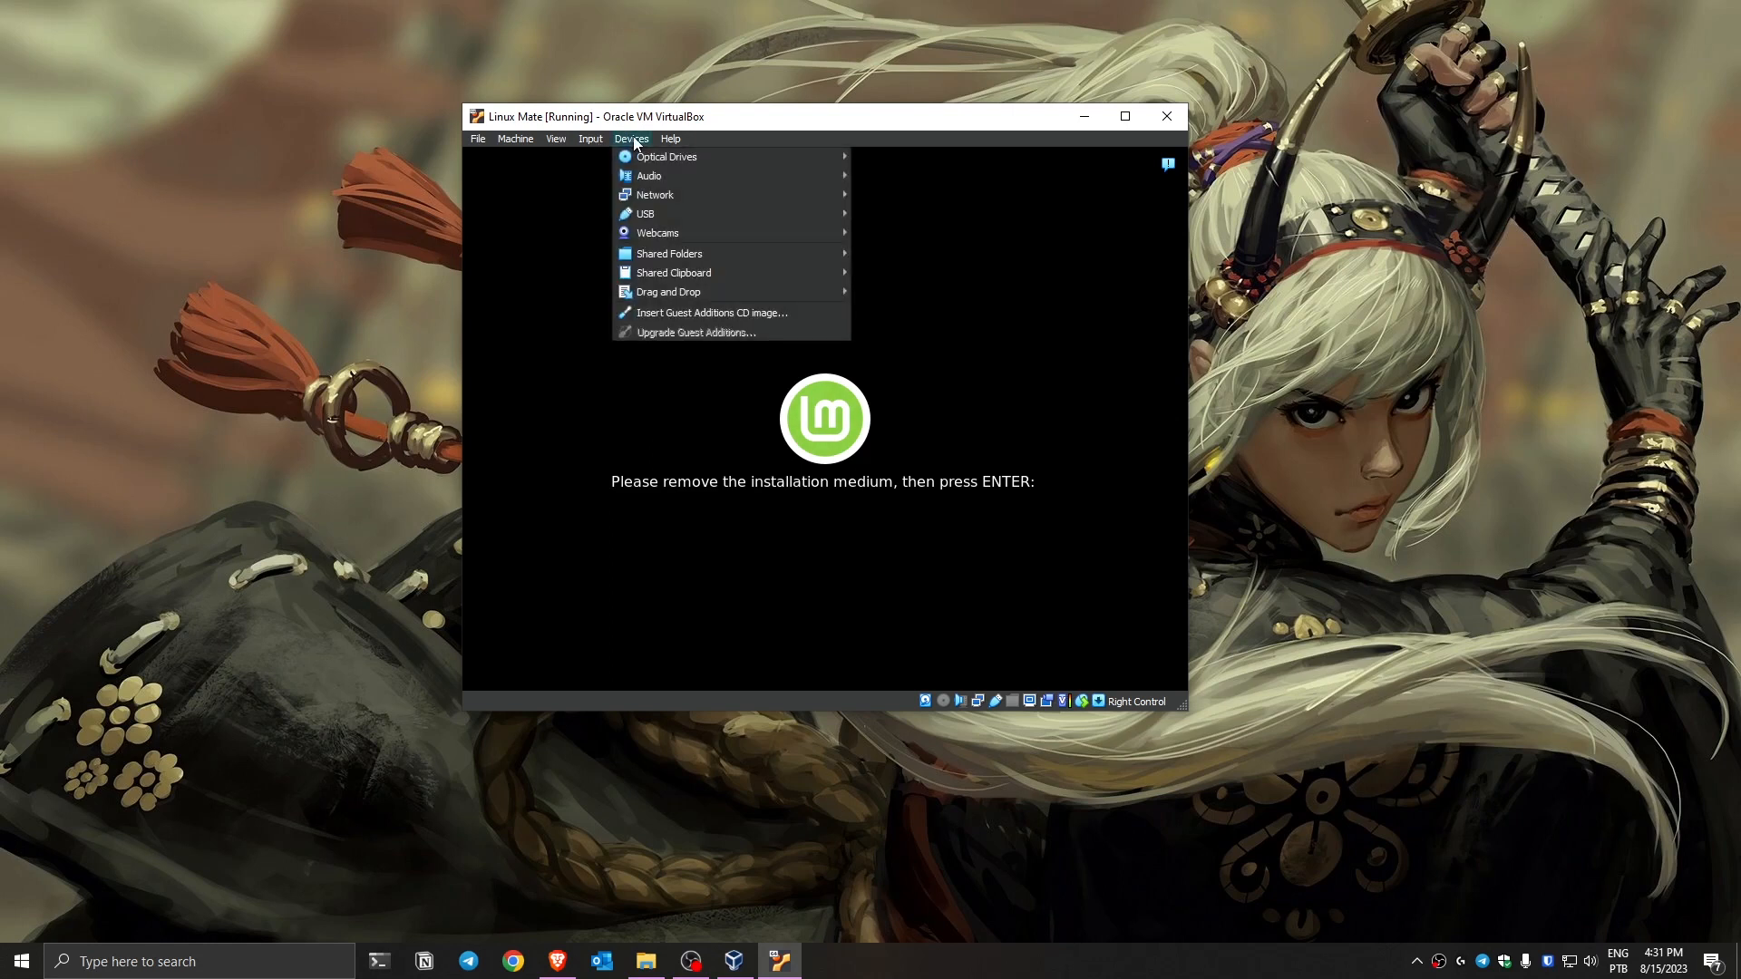
mouse_move(666, 159)
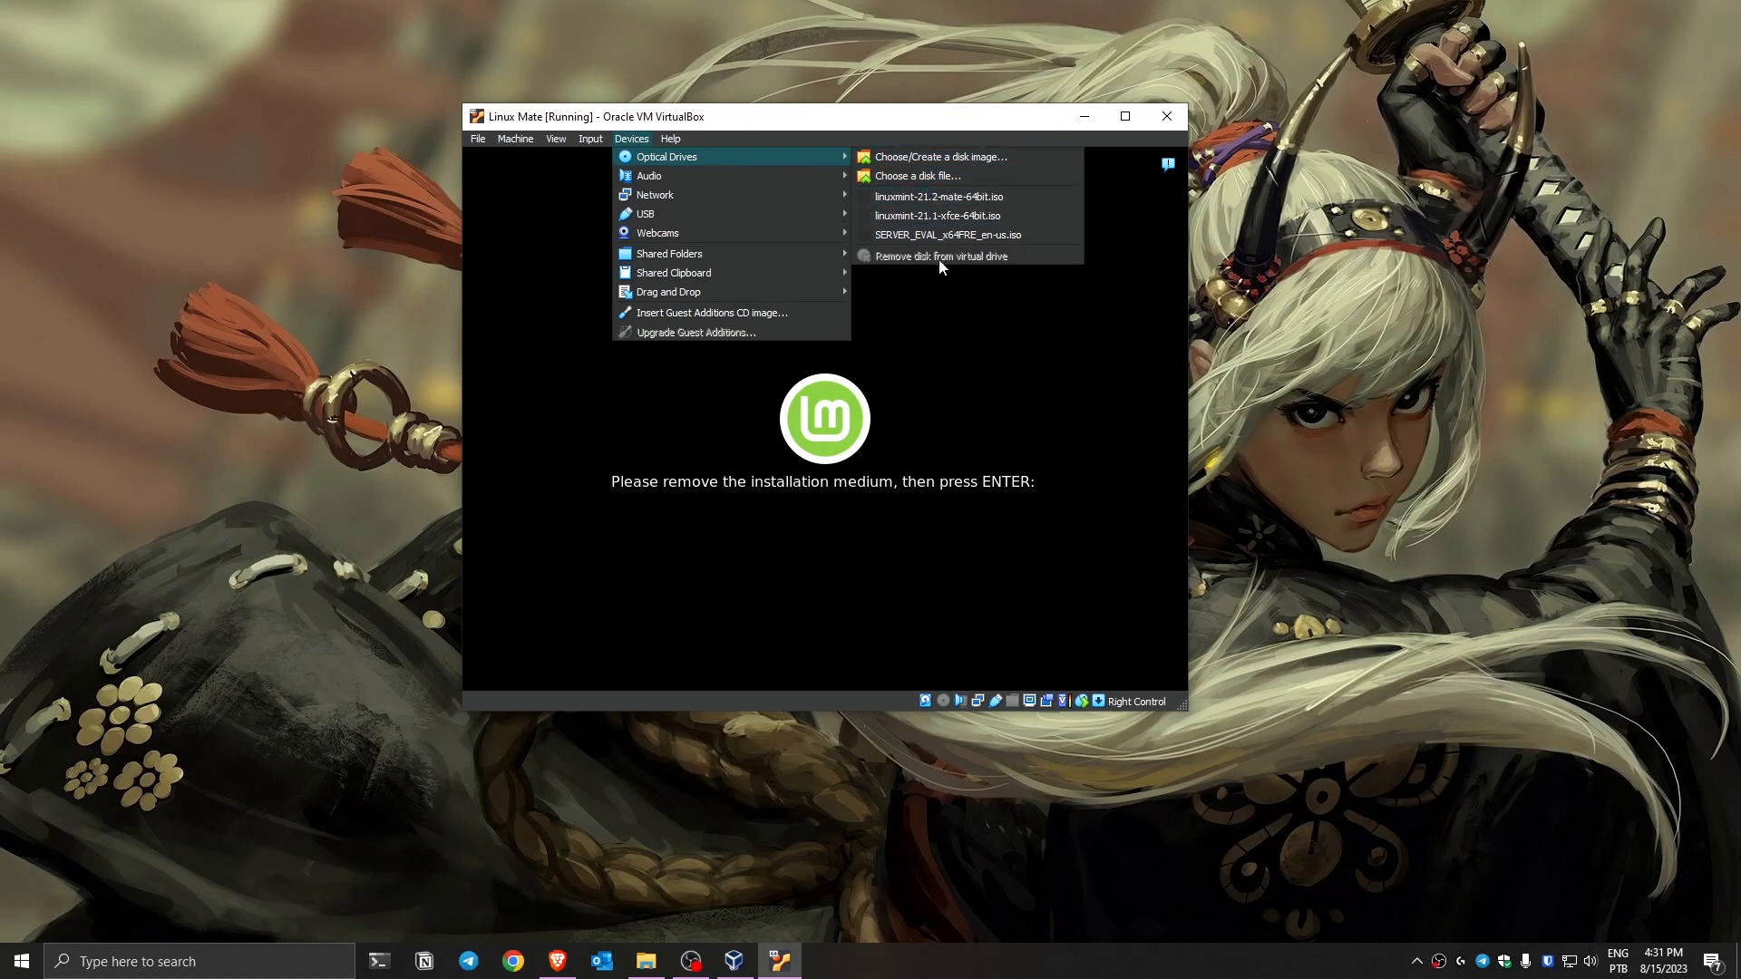
click(746, 139)
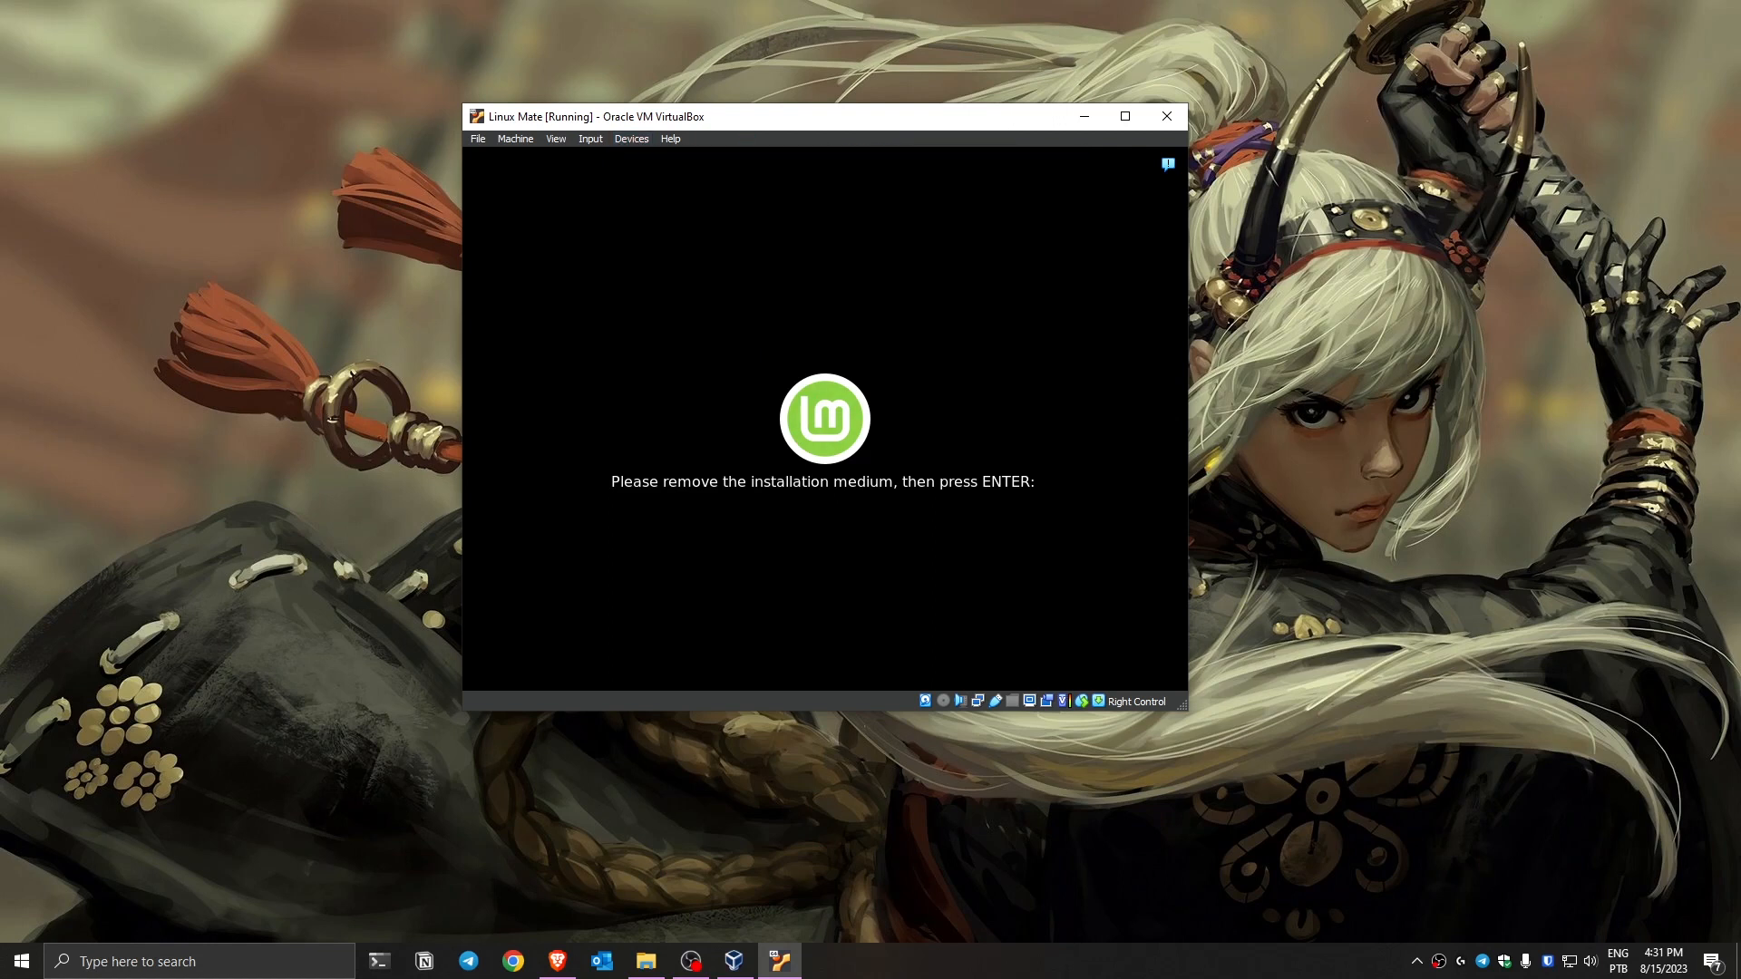
key(Return)
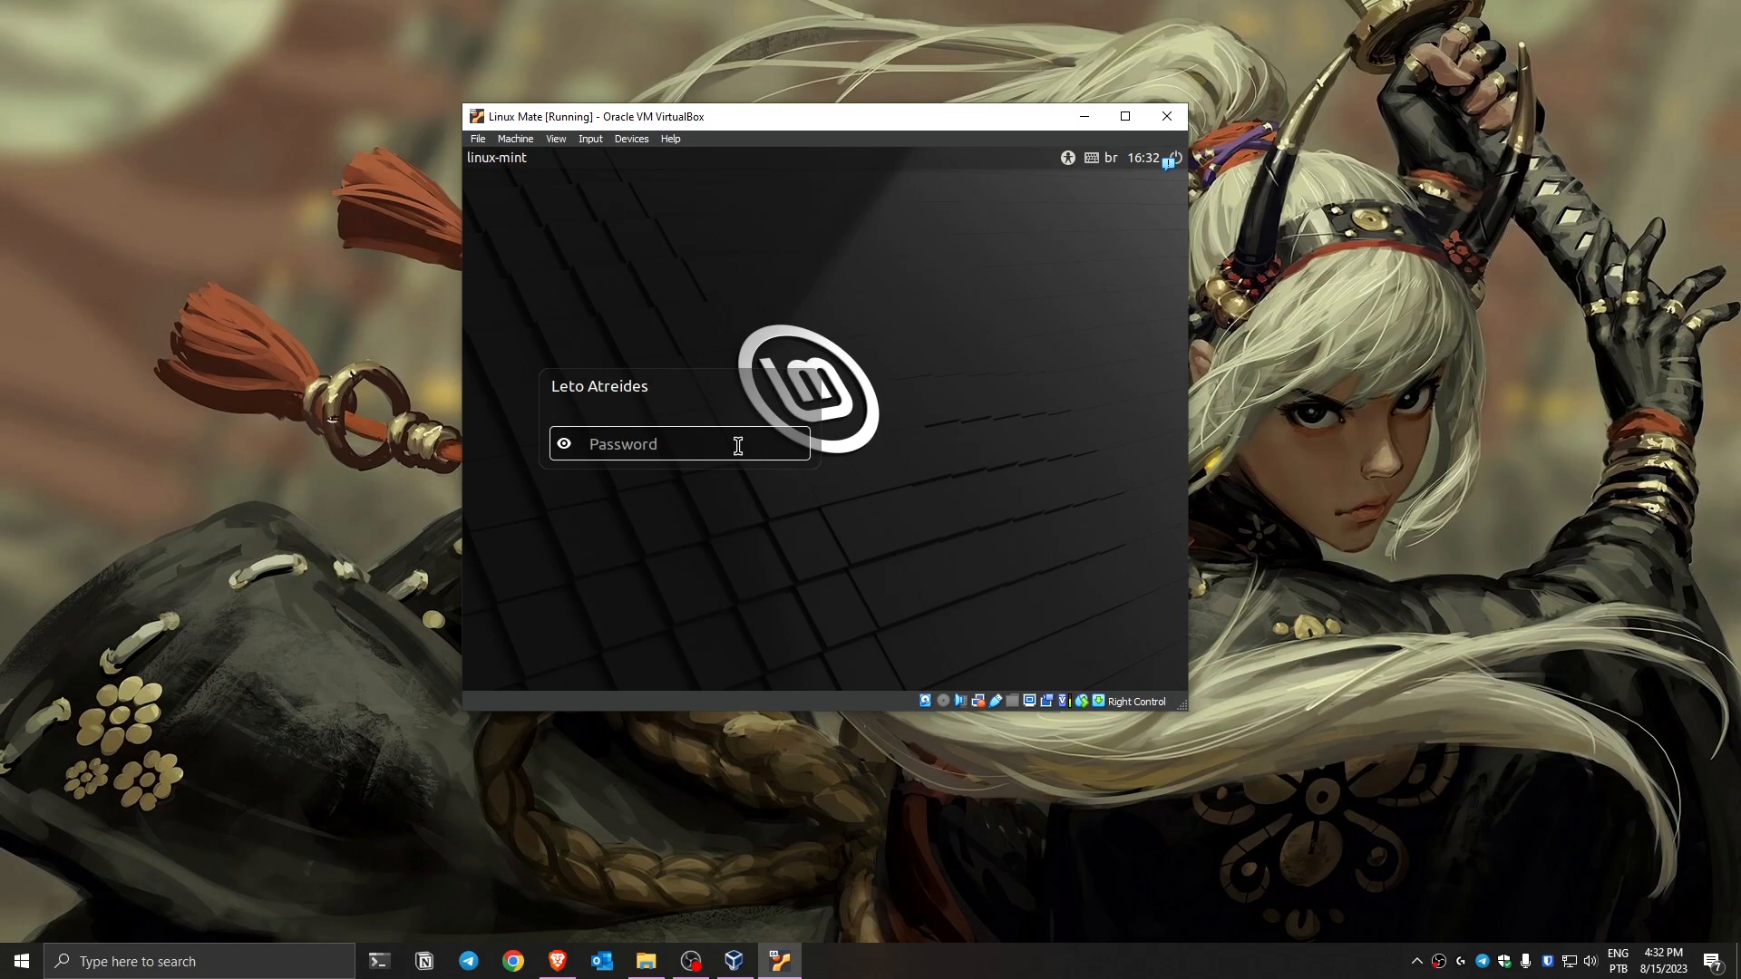
text(•••)
key(Return)
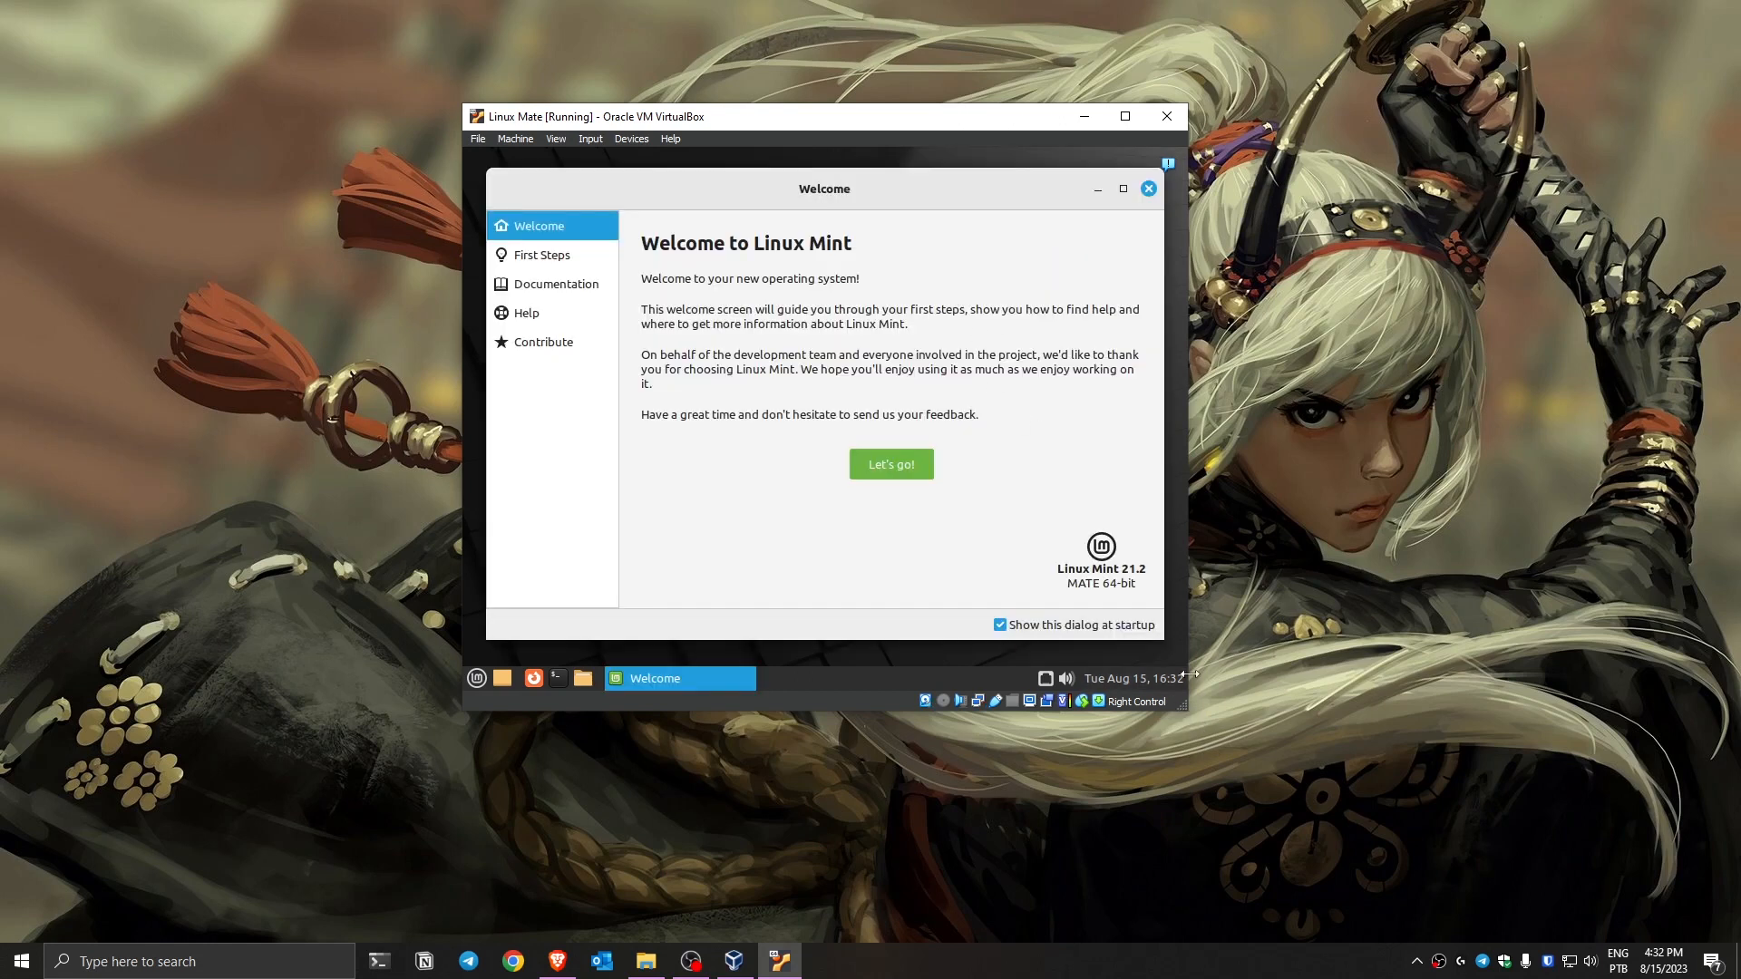
Enlarge and reposition the machine's window, and close the Linux Mint Welcome dialog.
drag(1186, 709, 1241, 749)
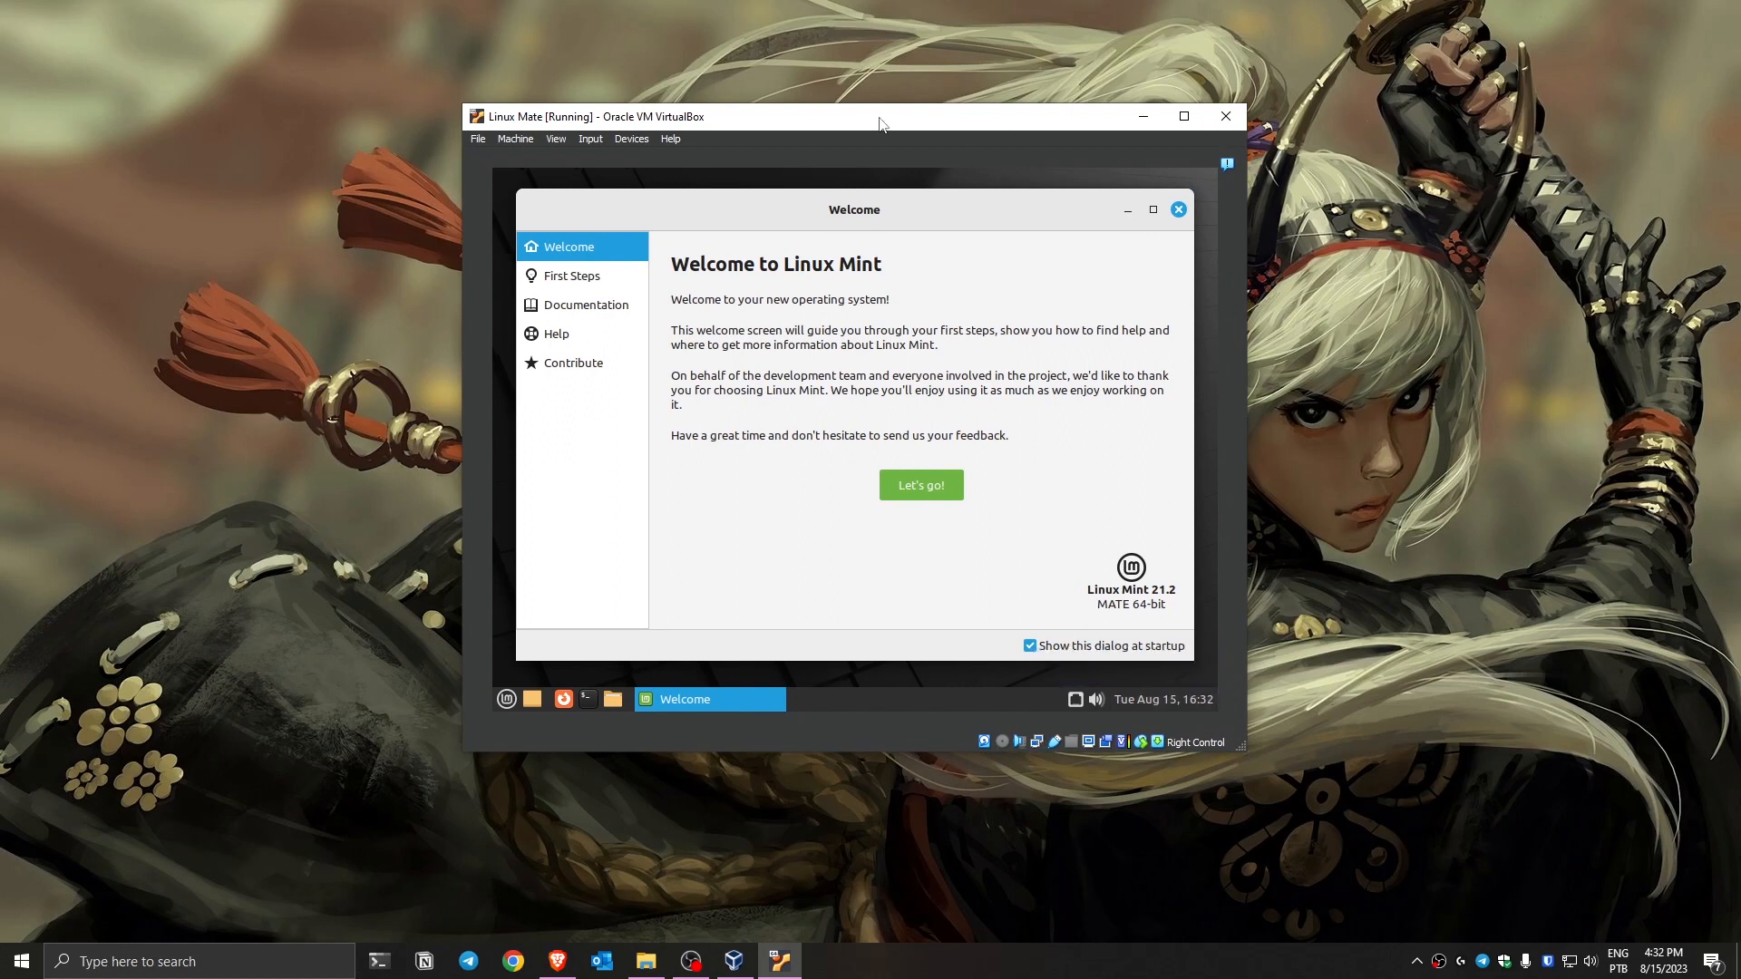
drag(884, 124, 1008, 120)
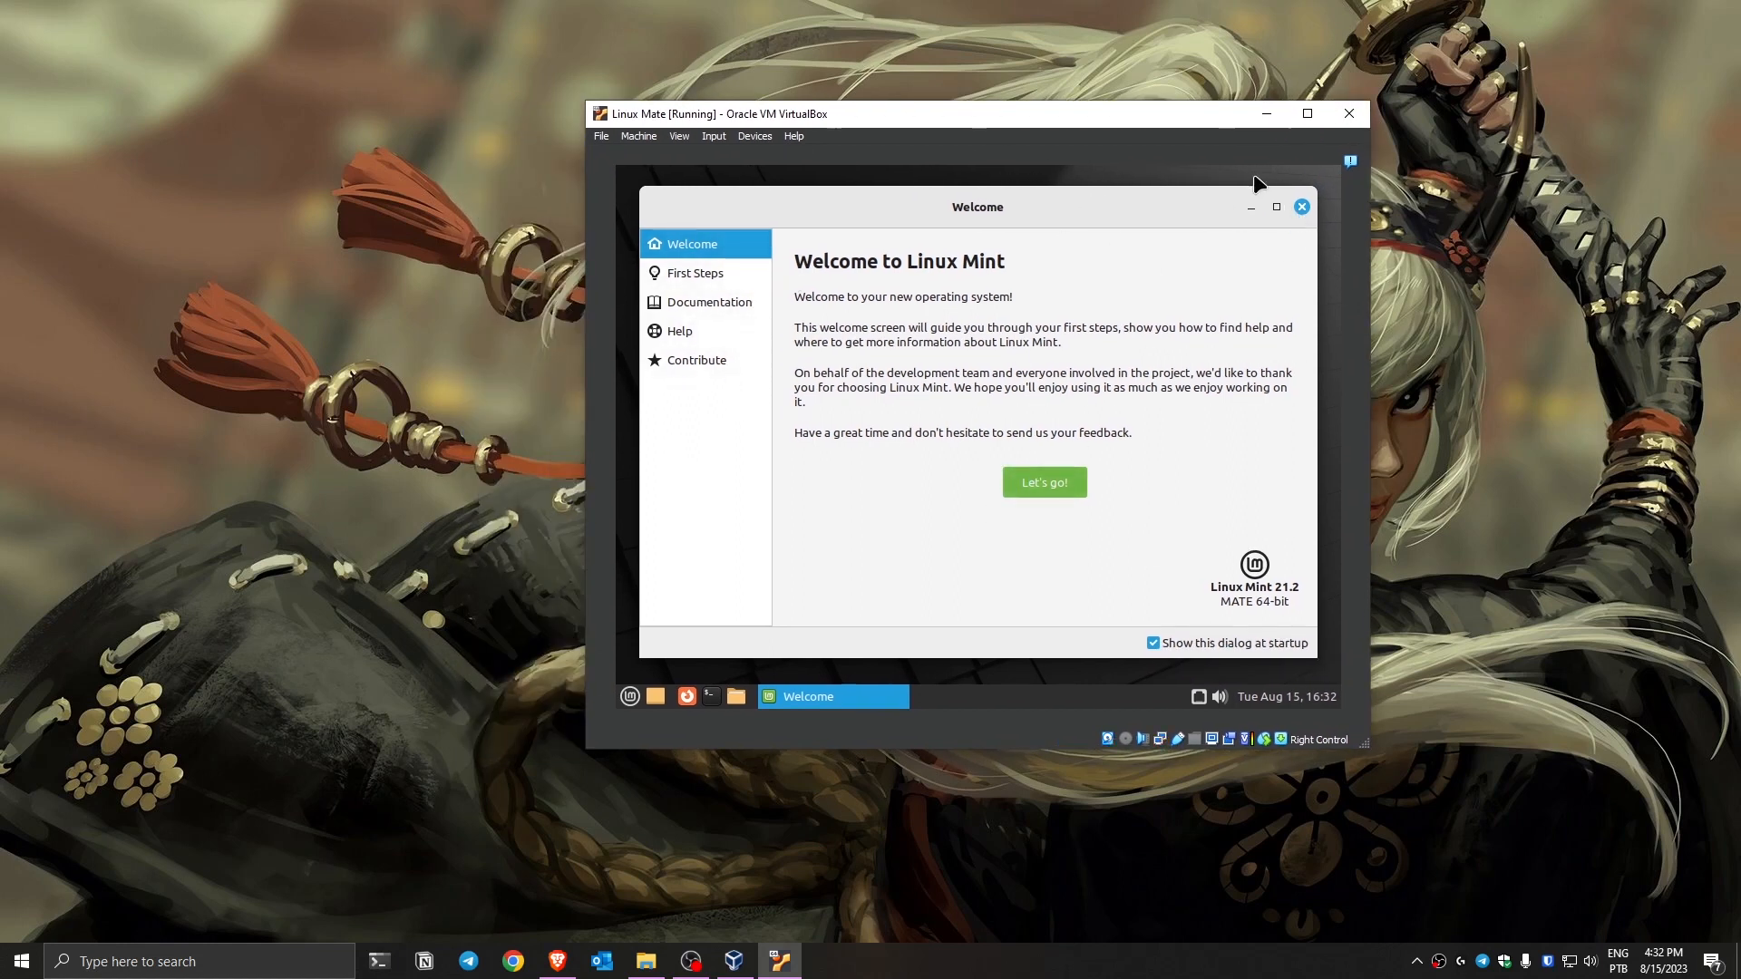
click(1302, 209)
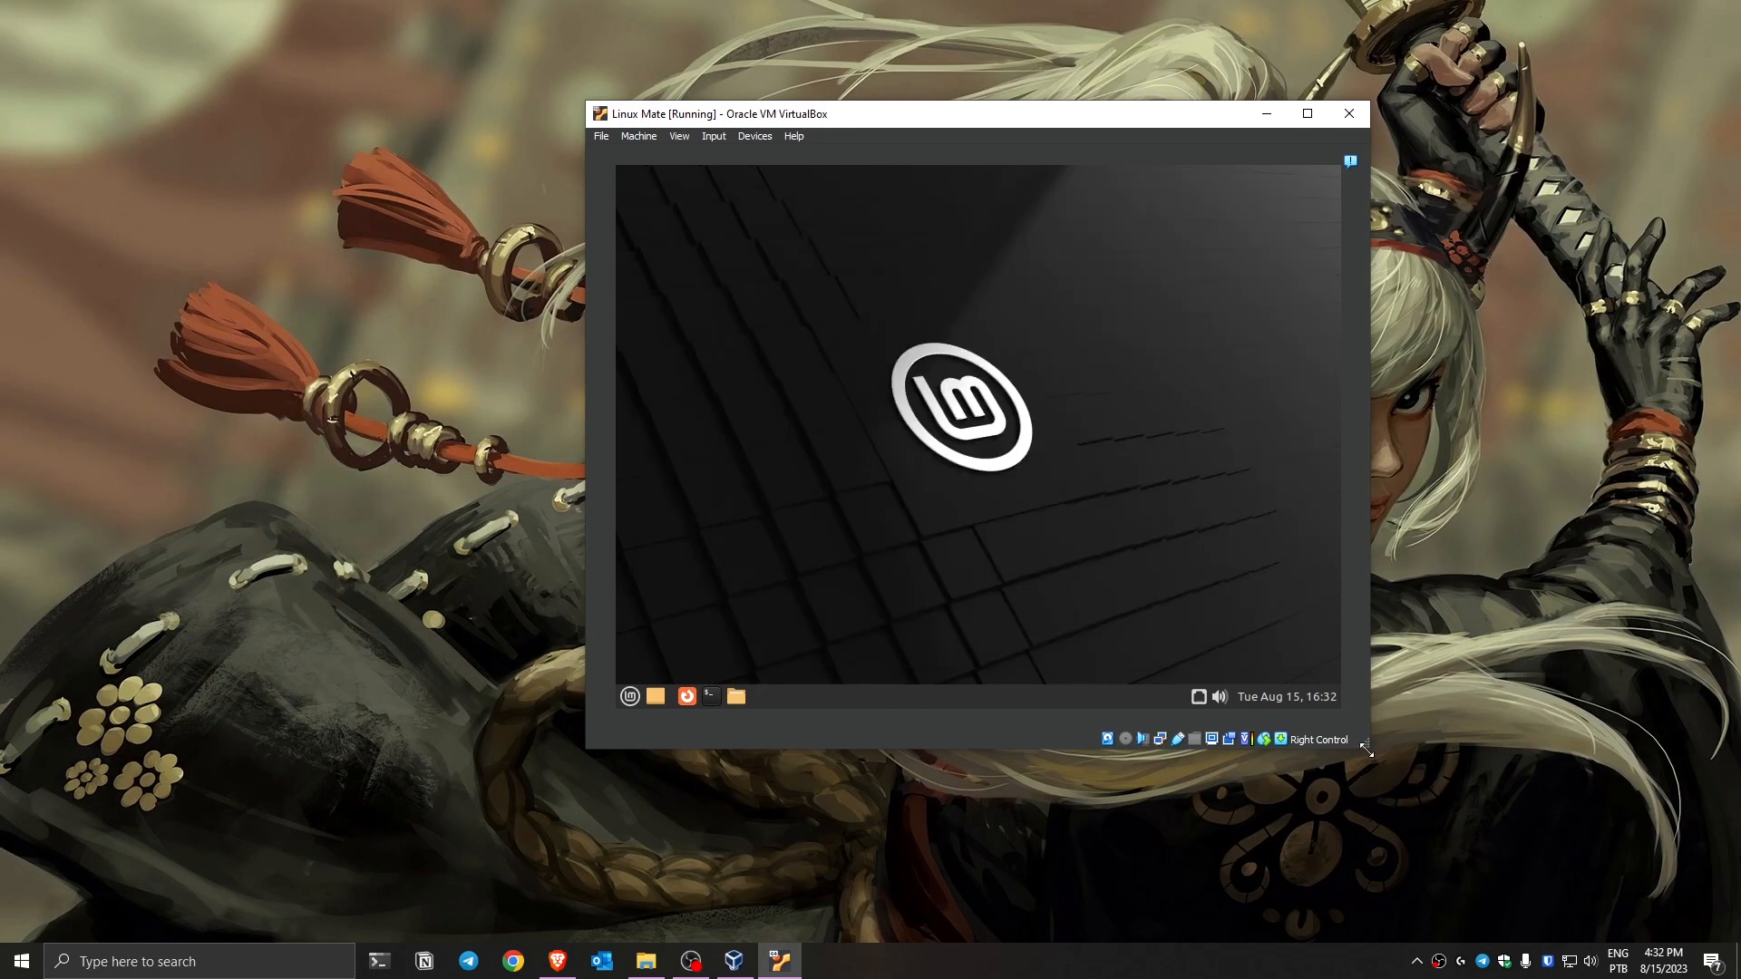
Enlarge and reposition the machine's window, and insert the Guest Additions CD image into the virtual machine.
drag(1364, 745, 1495, 856)
drag(912, 117, 876, 79)
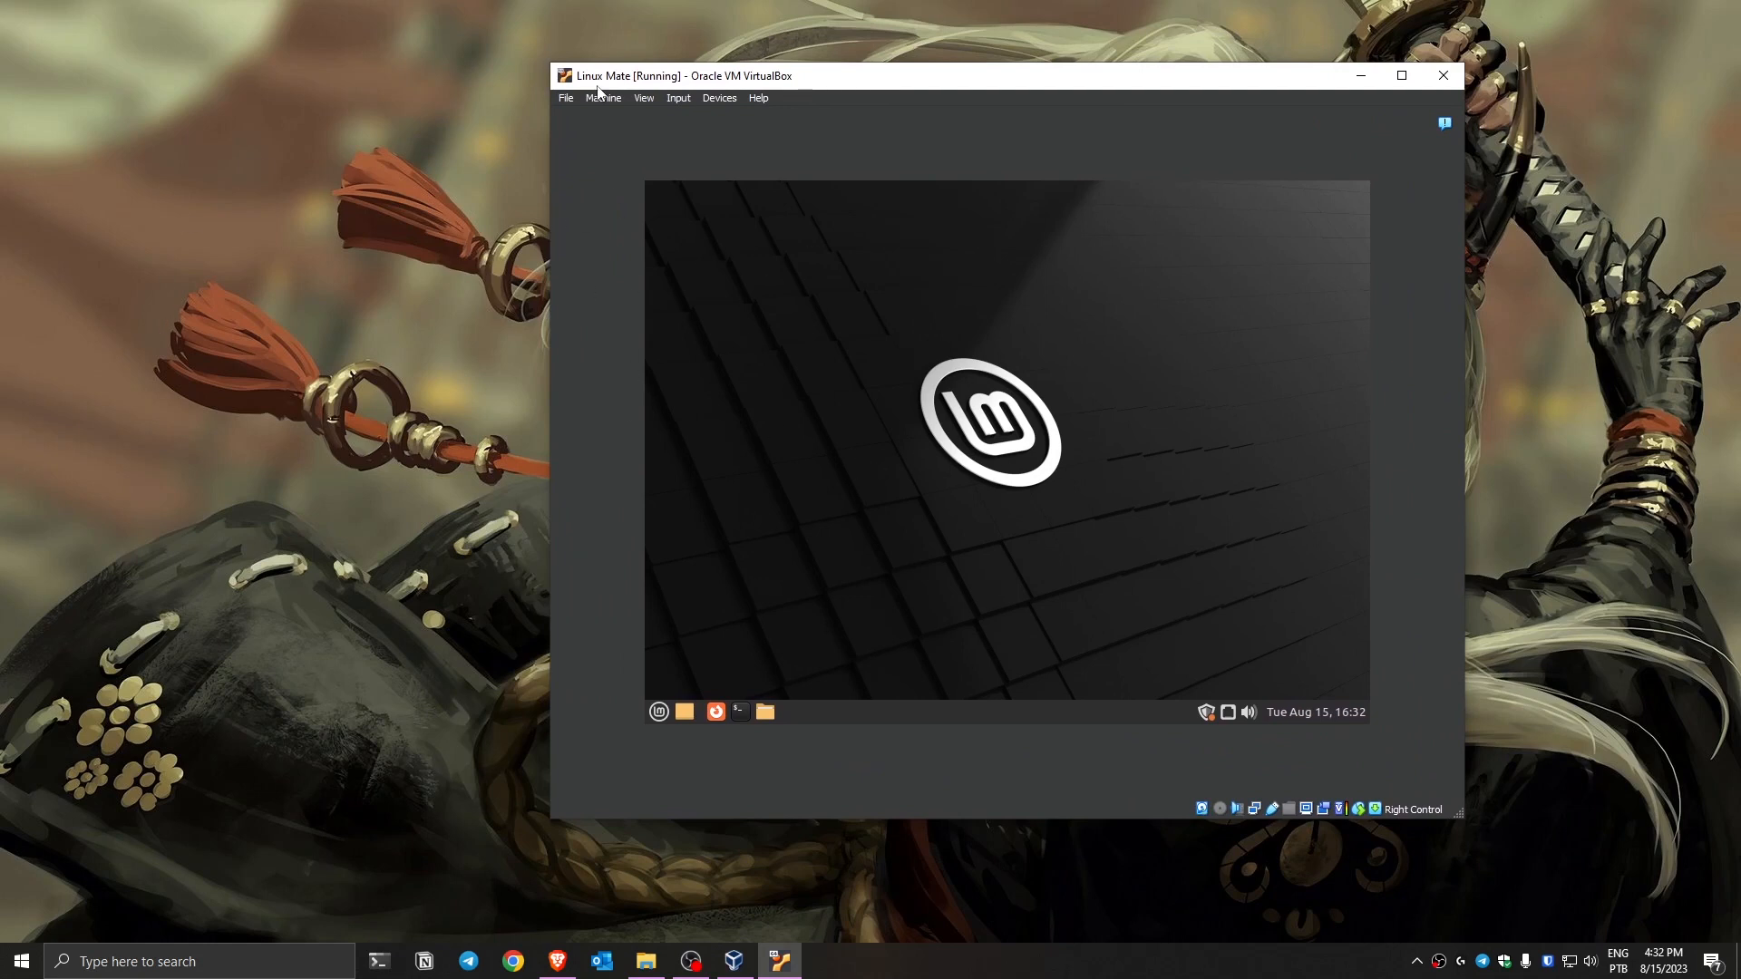
click(720, 99)
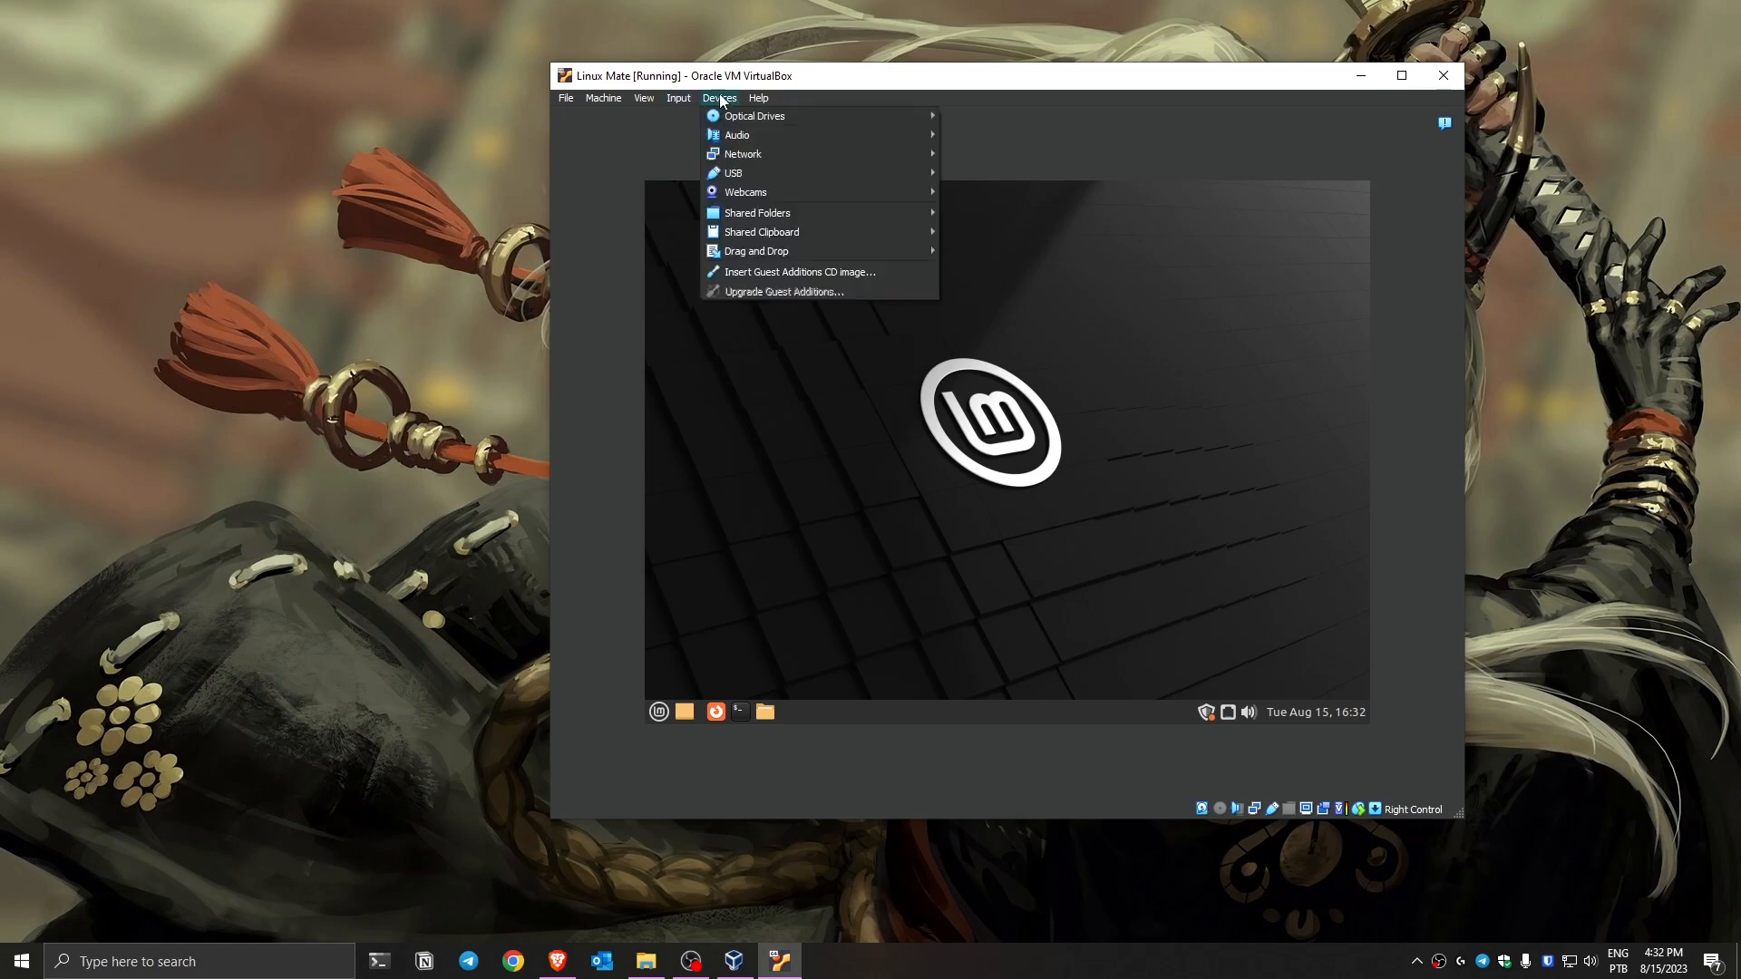
click(796, 271)
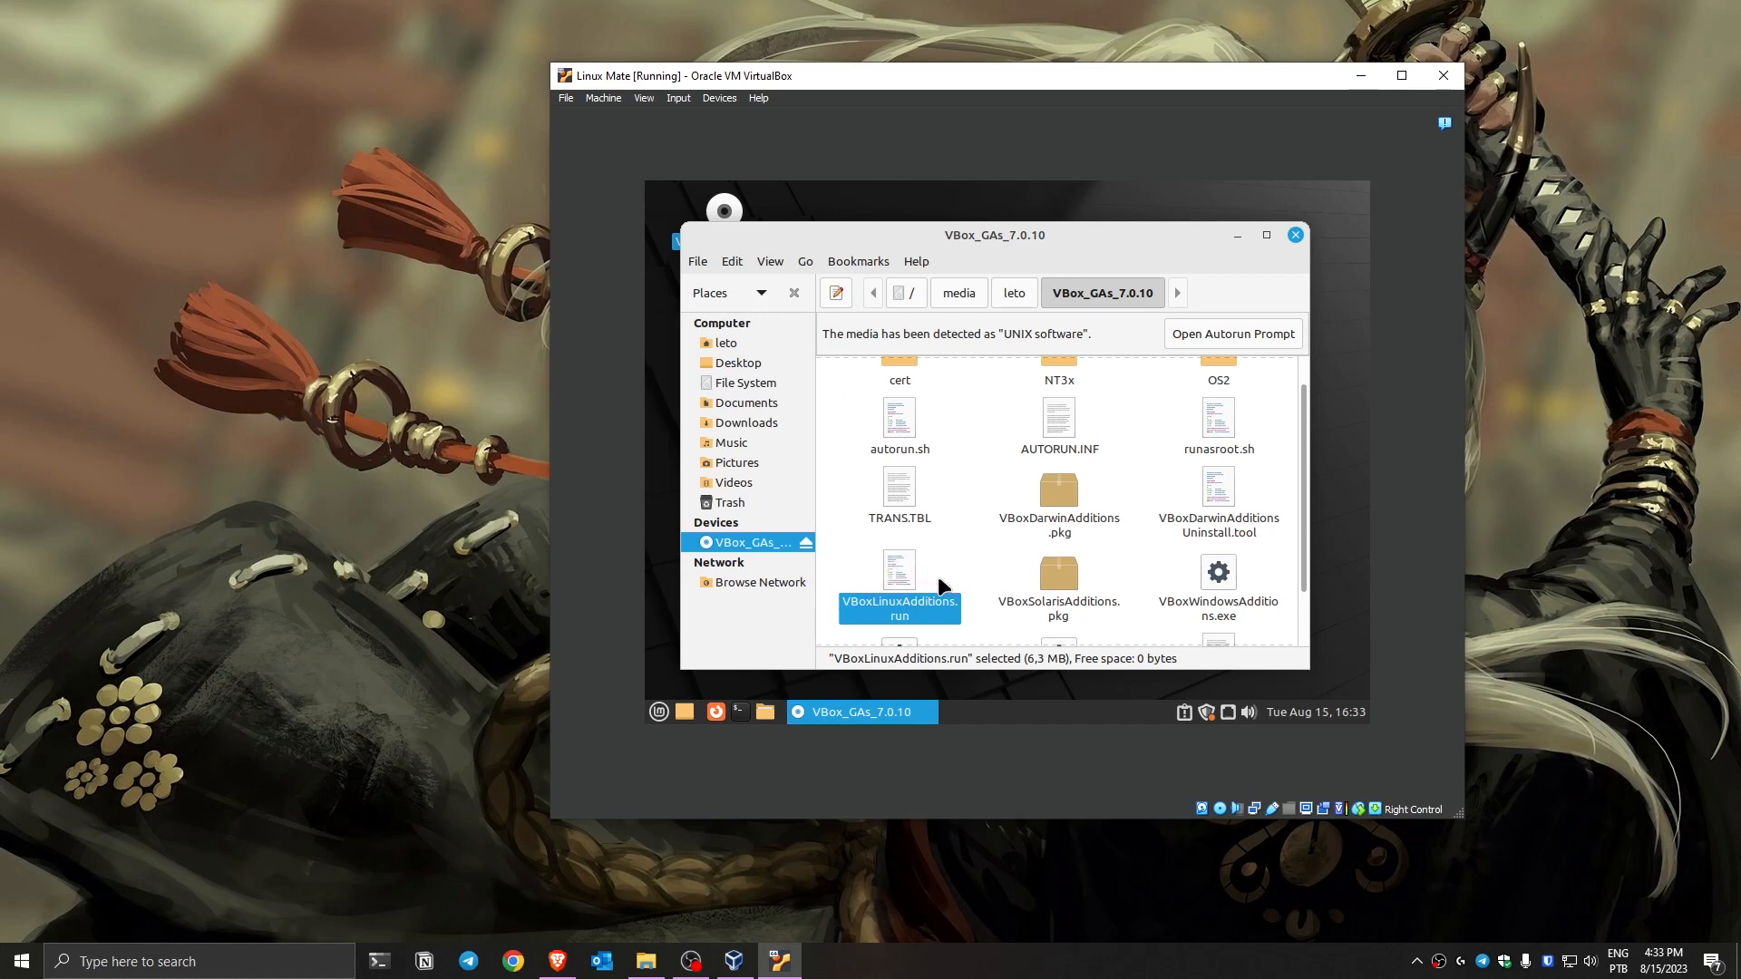
Try to run VBoxLinuxAdditions.run directly from the Guest Additions disc's file window.
double_click(906, 574)
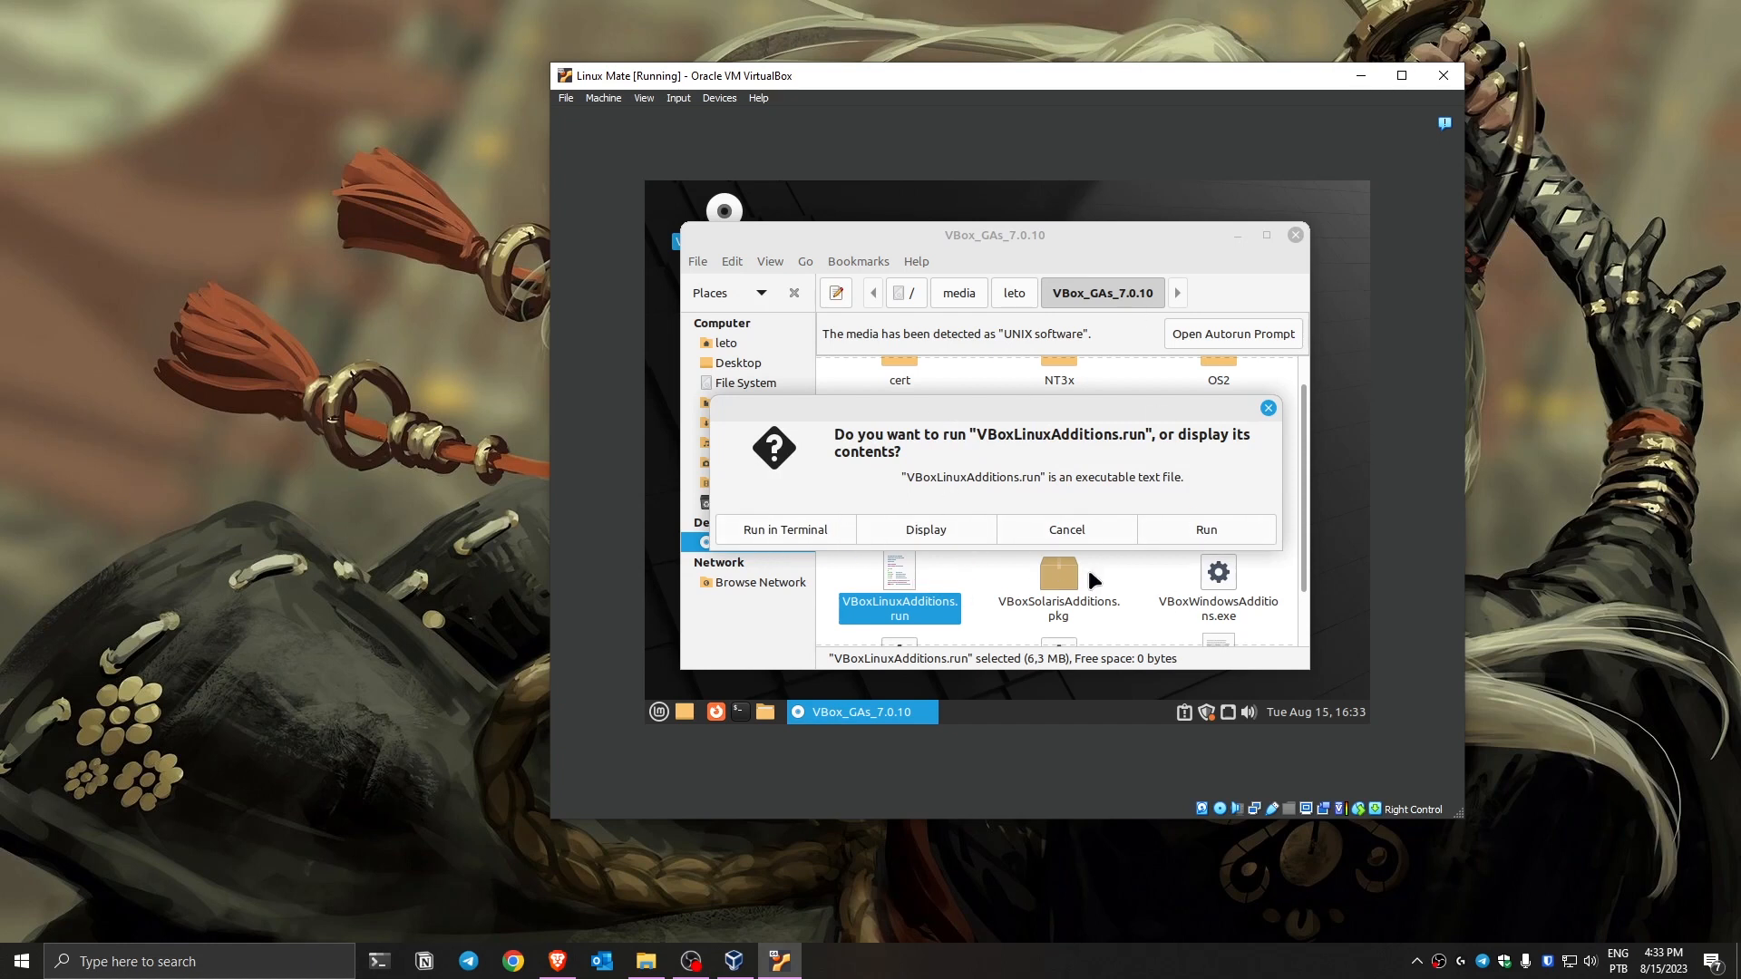
click(1208, 530)
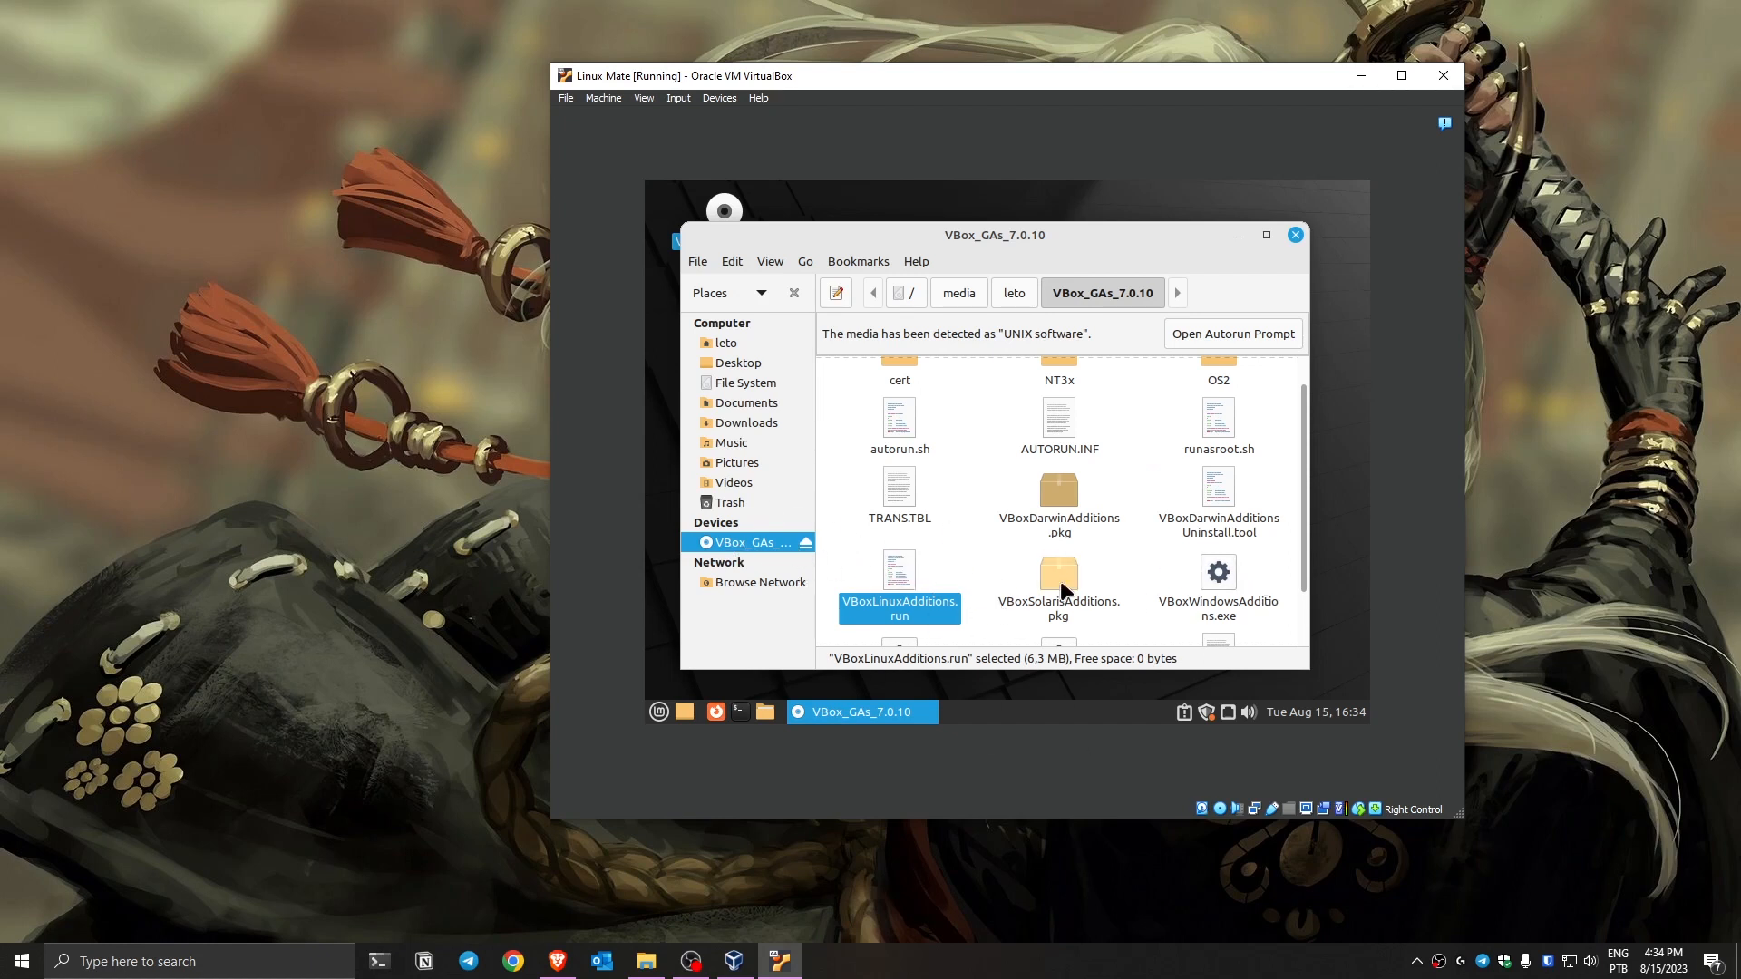
drag(899, 237, 967, 232)
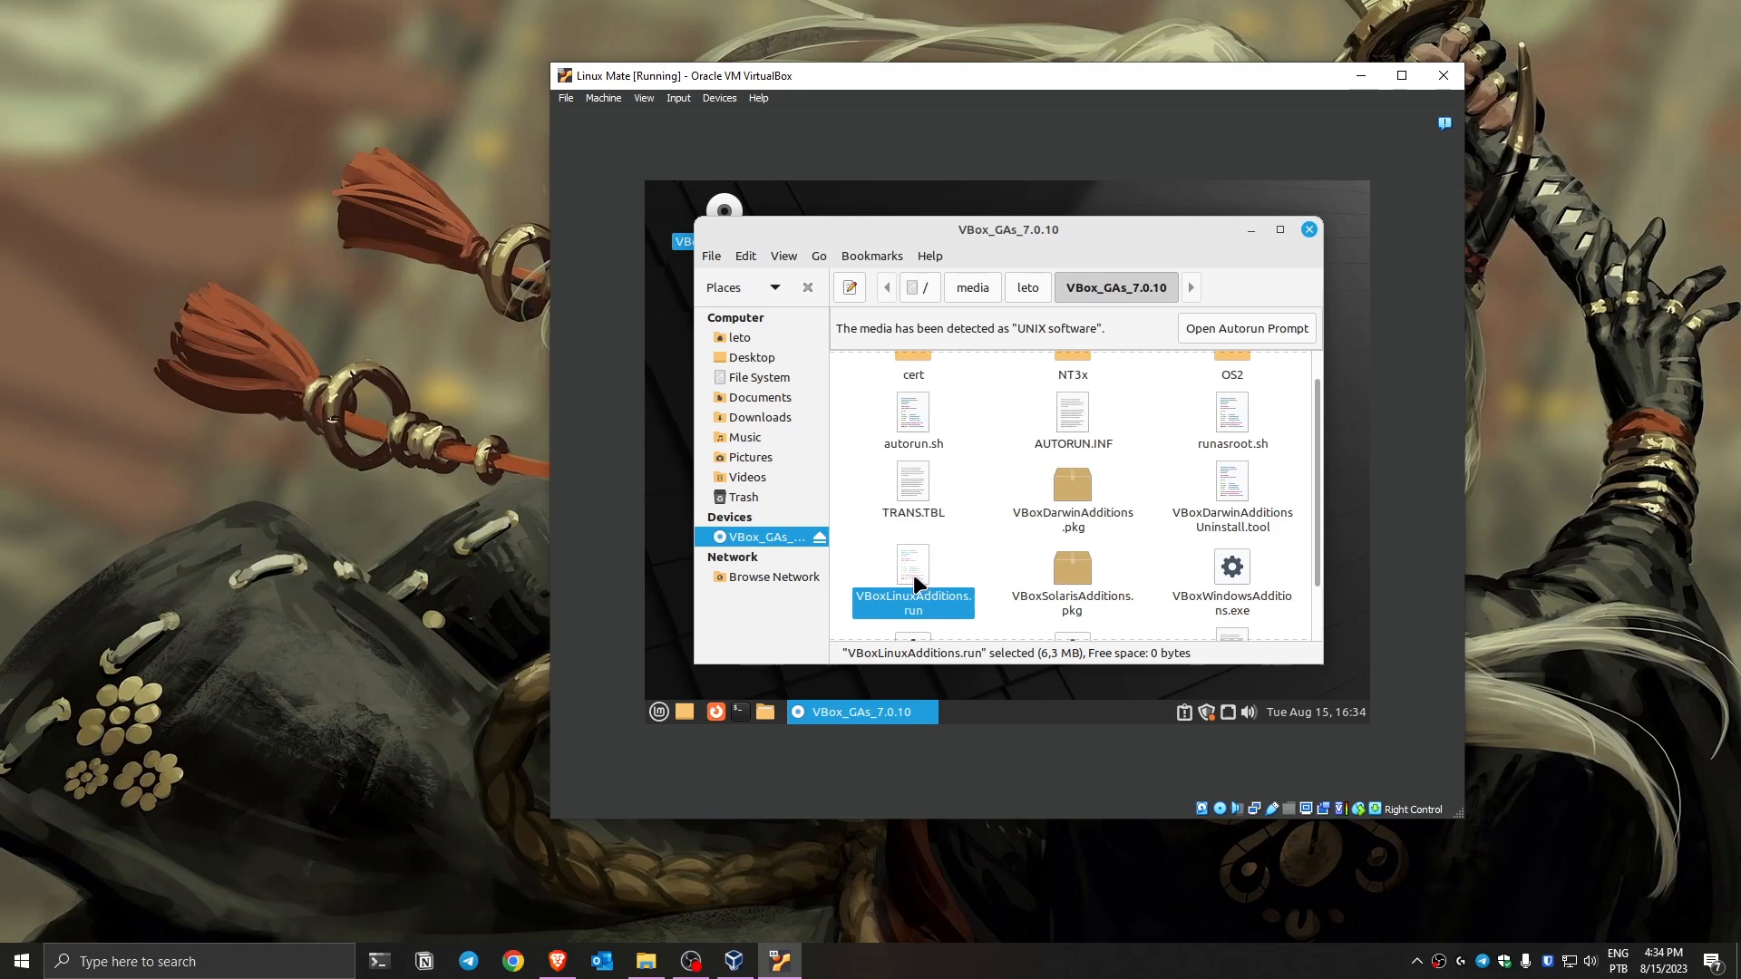
Open a terminal in the Guest Additions disc's folder and list its files with ls.
right_click(965, 569)
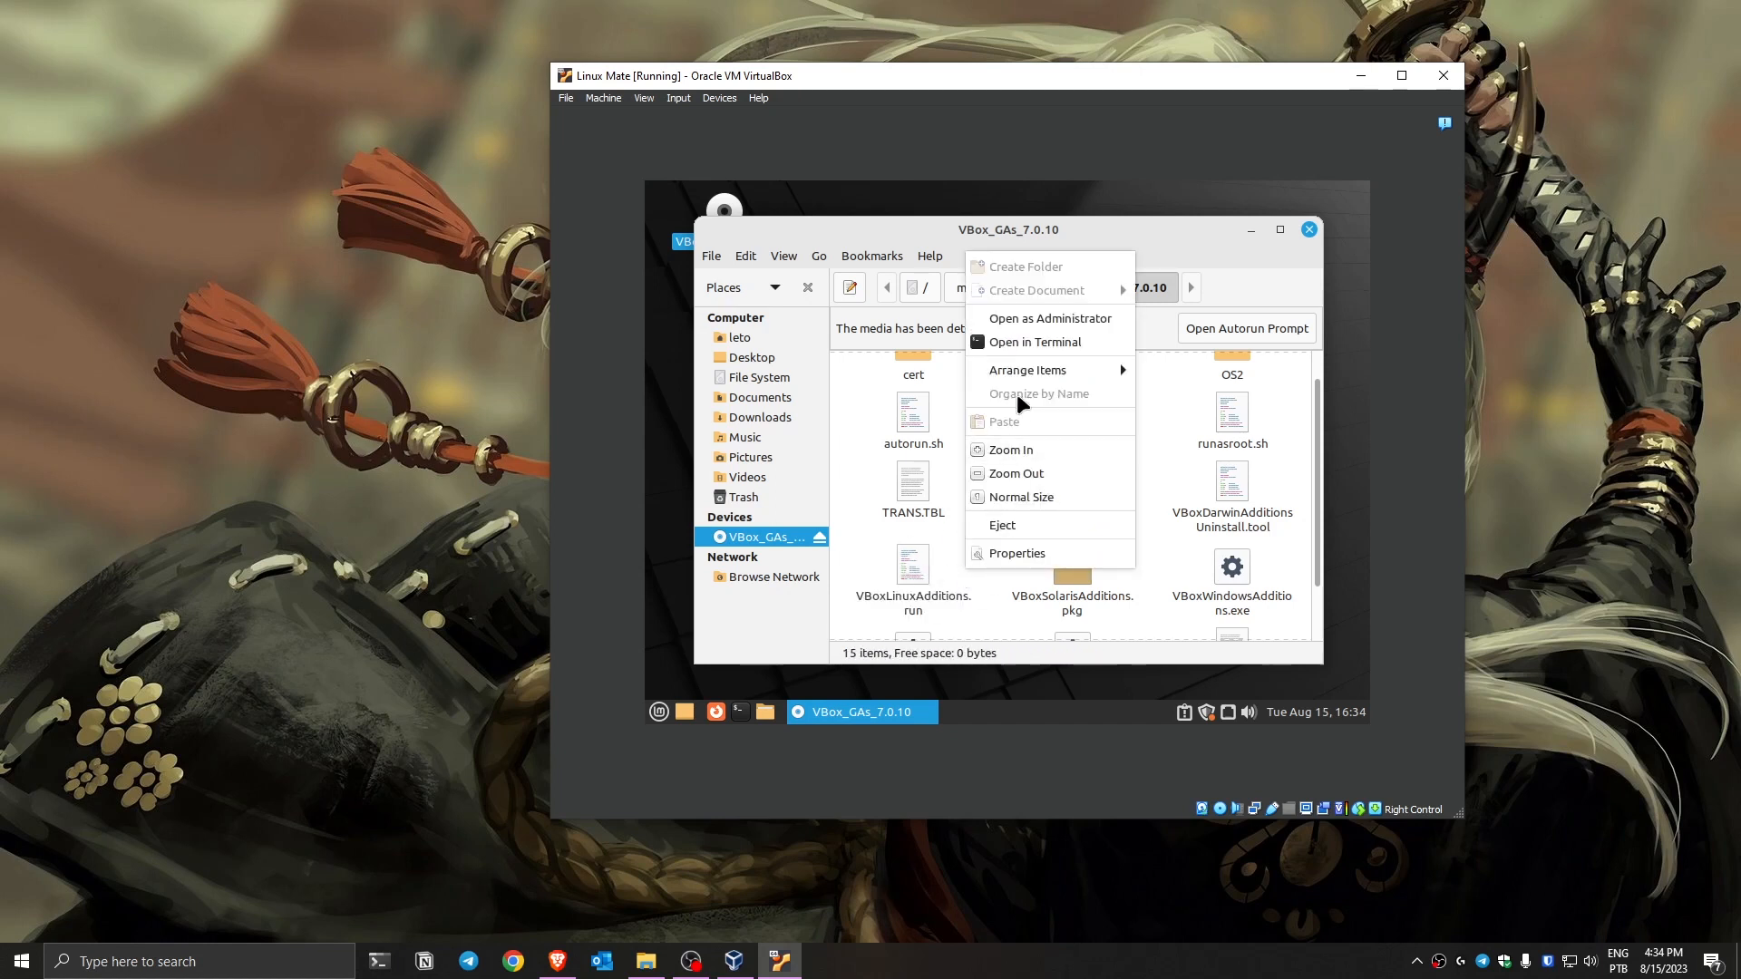
click(1015, 352)
mouse_move(951, 249)
mouse_down()
mouse_move(998, 325)
mouse_move(963, 256)
mouse_up()
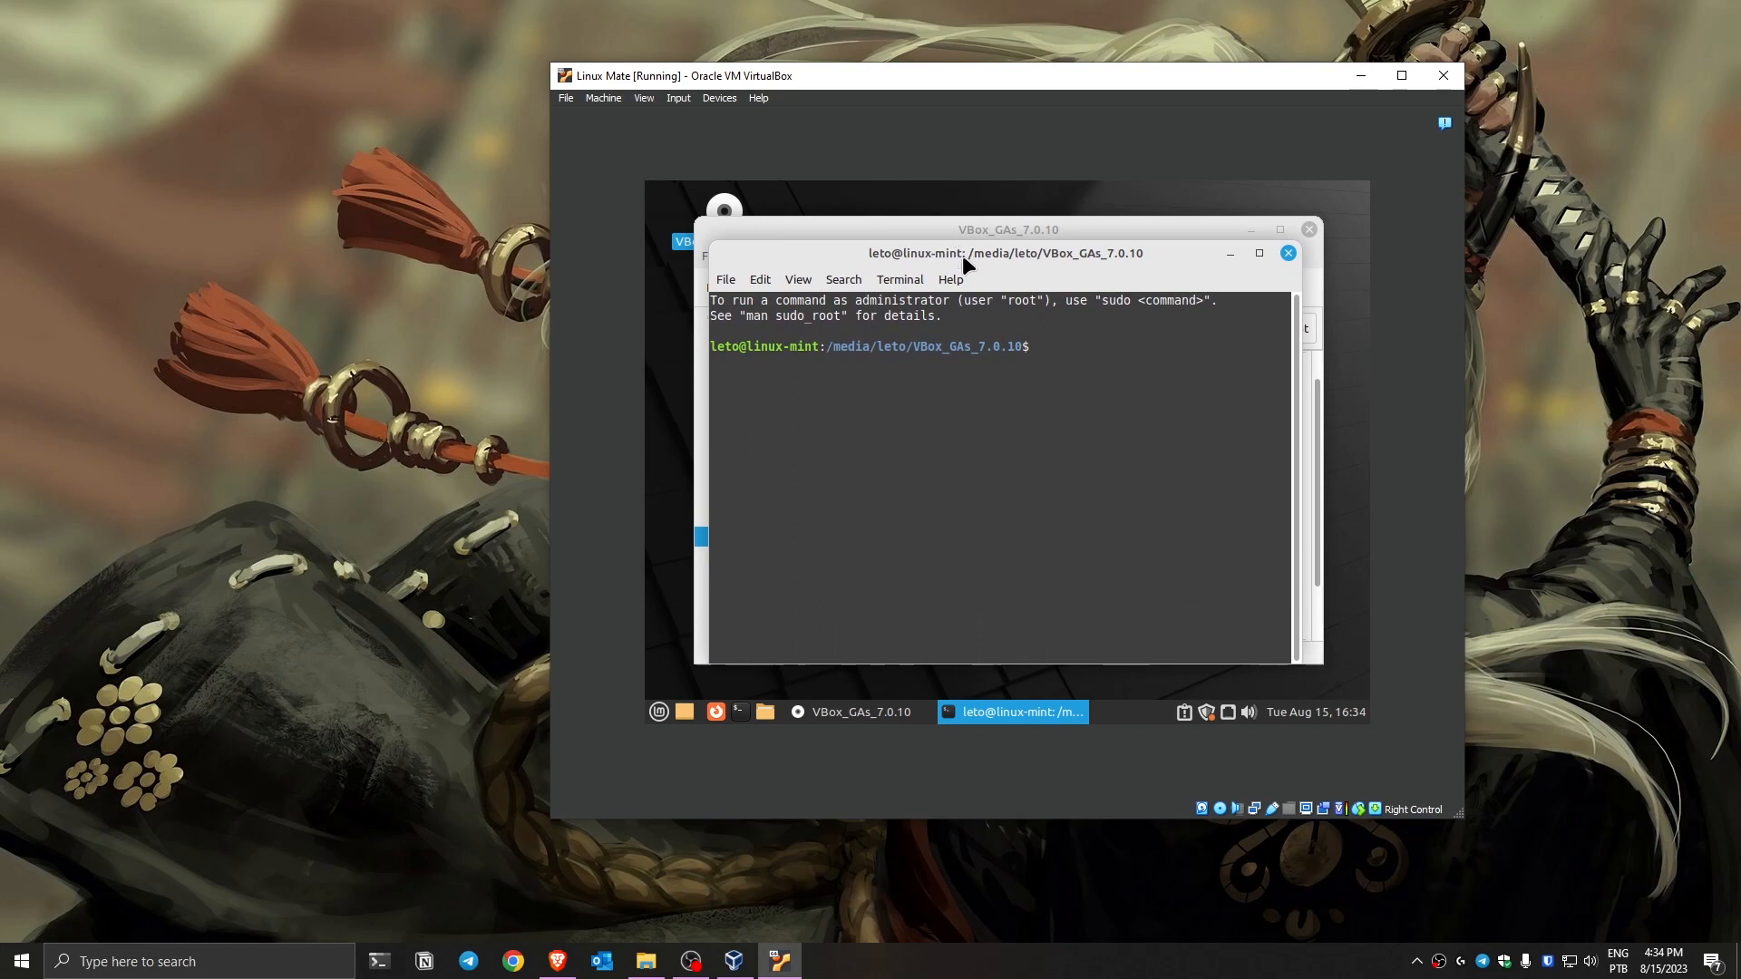
text(ls)
key(Return)
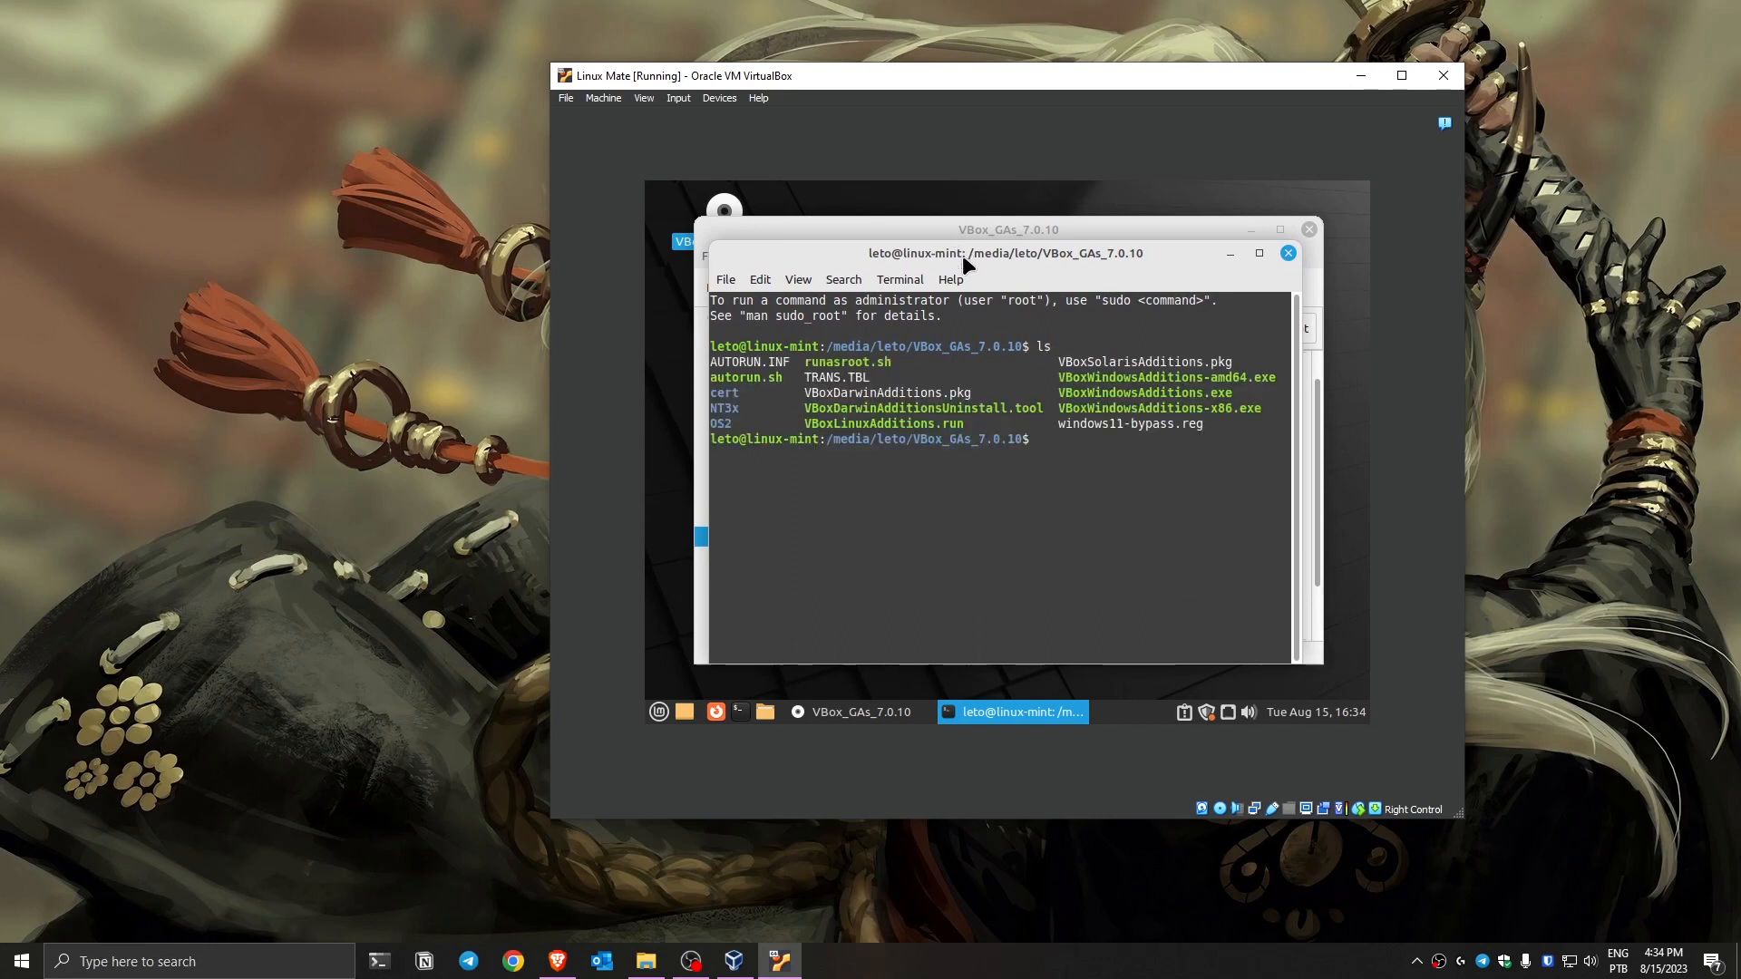
Run the Guest Additions installer with sudo sh VBoxLinuxAdditions.run, and enter the account password.
text(sudo sh VBoxLinuxAdditions.run)
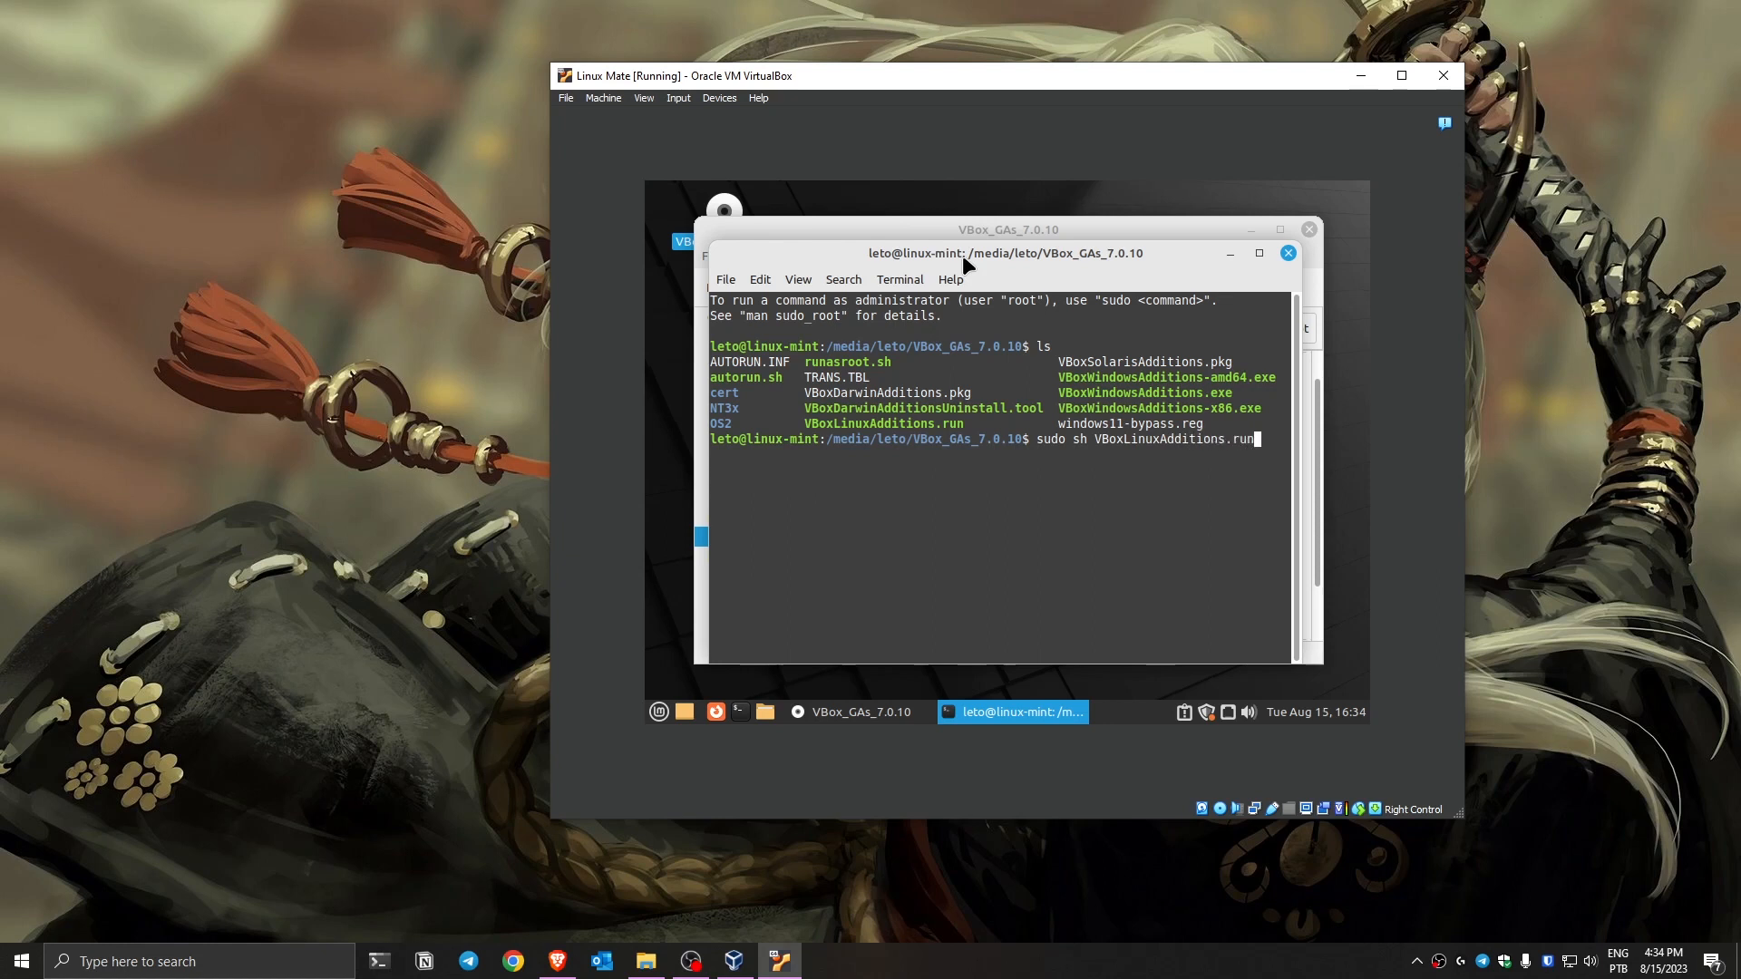
key(Return)
text(*****)
key(Return)
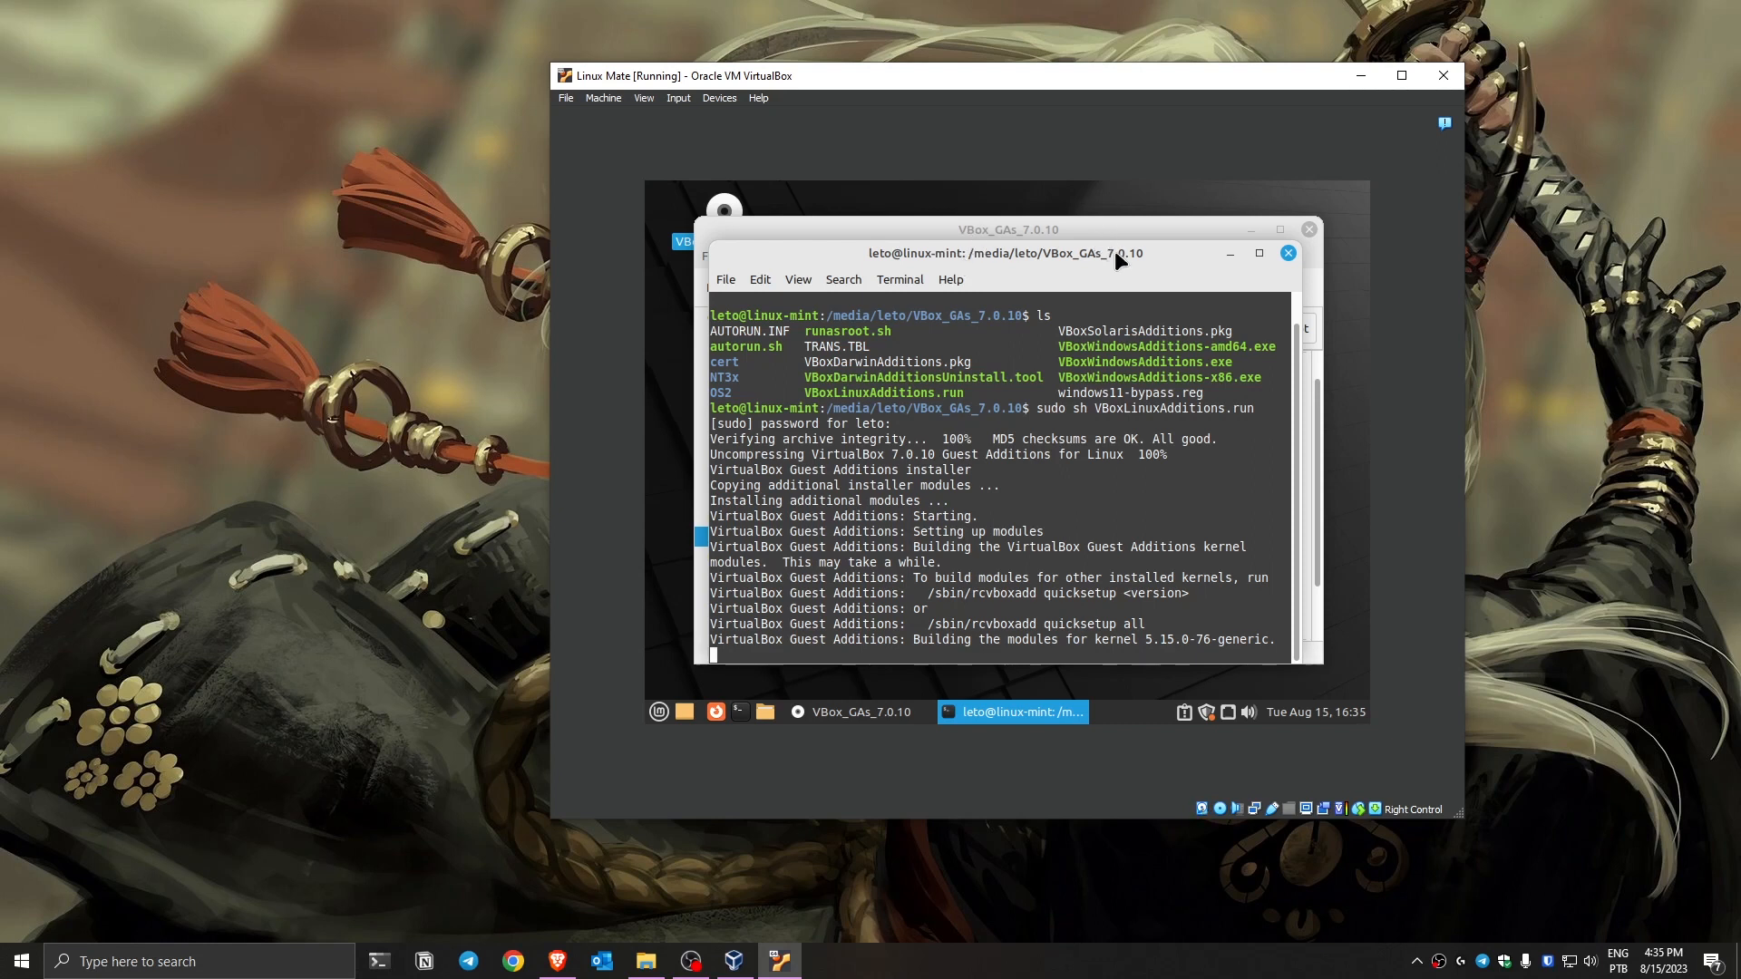
Reposition the terminal showing the installation and close the Guest Additions disc's file window.
drag(1117, 249, 1118, 234)
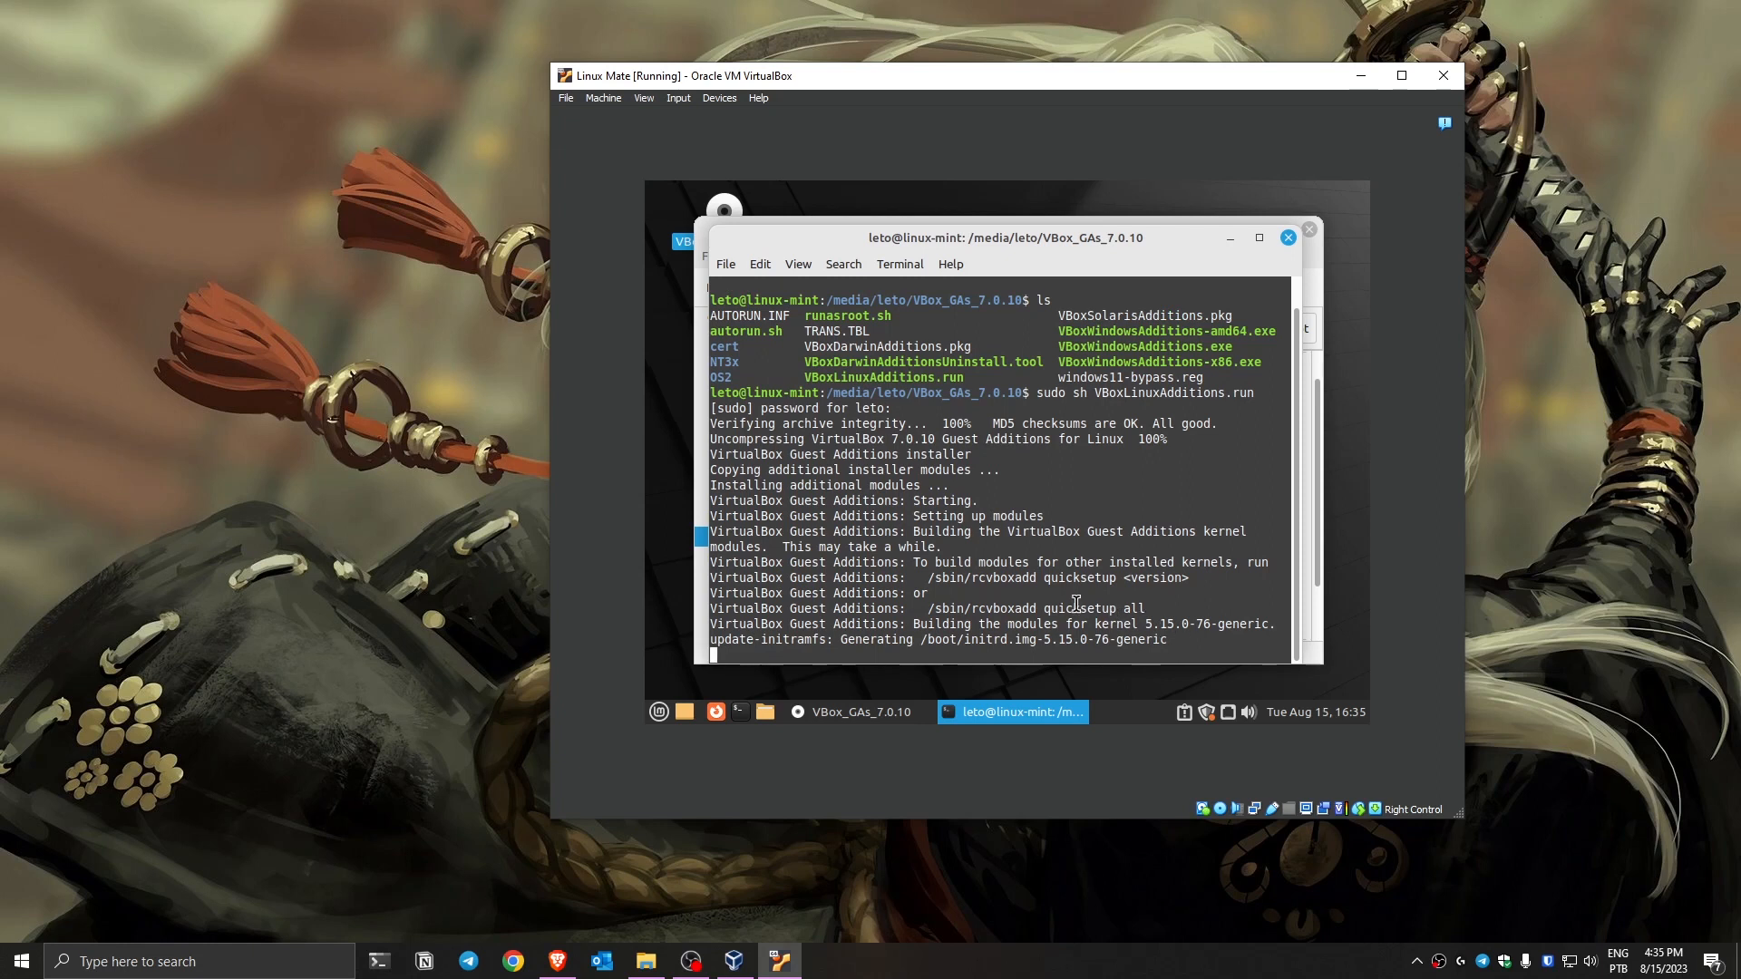
drag(996, 675, 995, 690)
drag(934, 247, 963, 223)
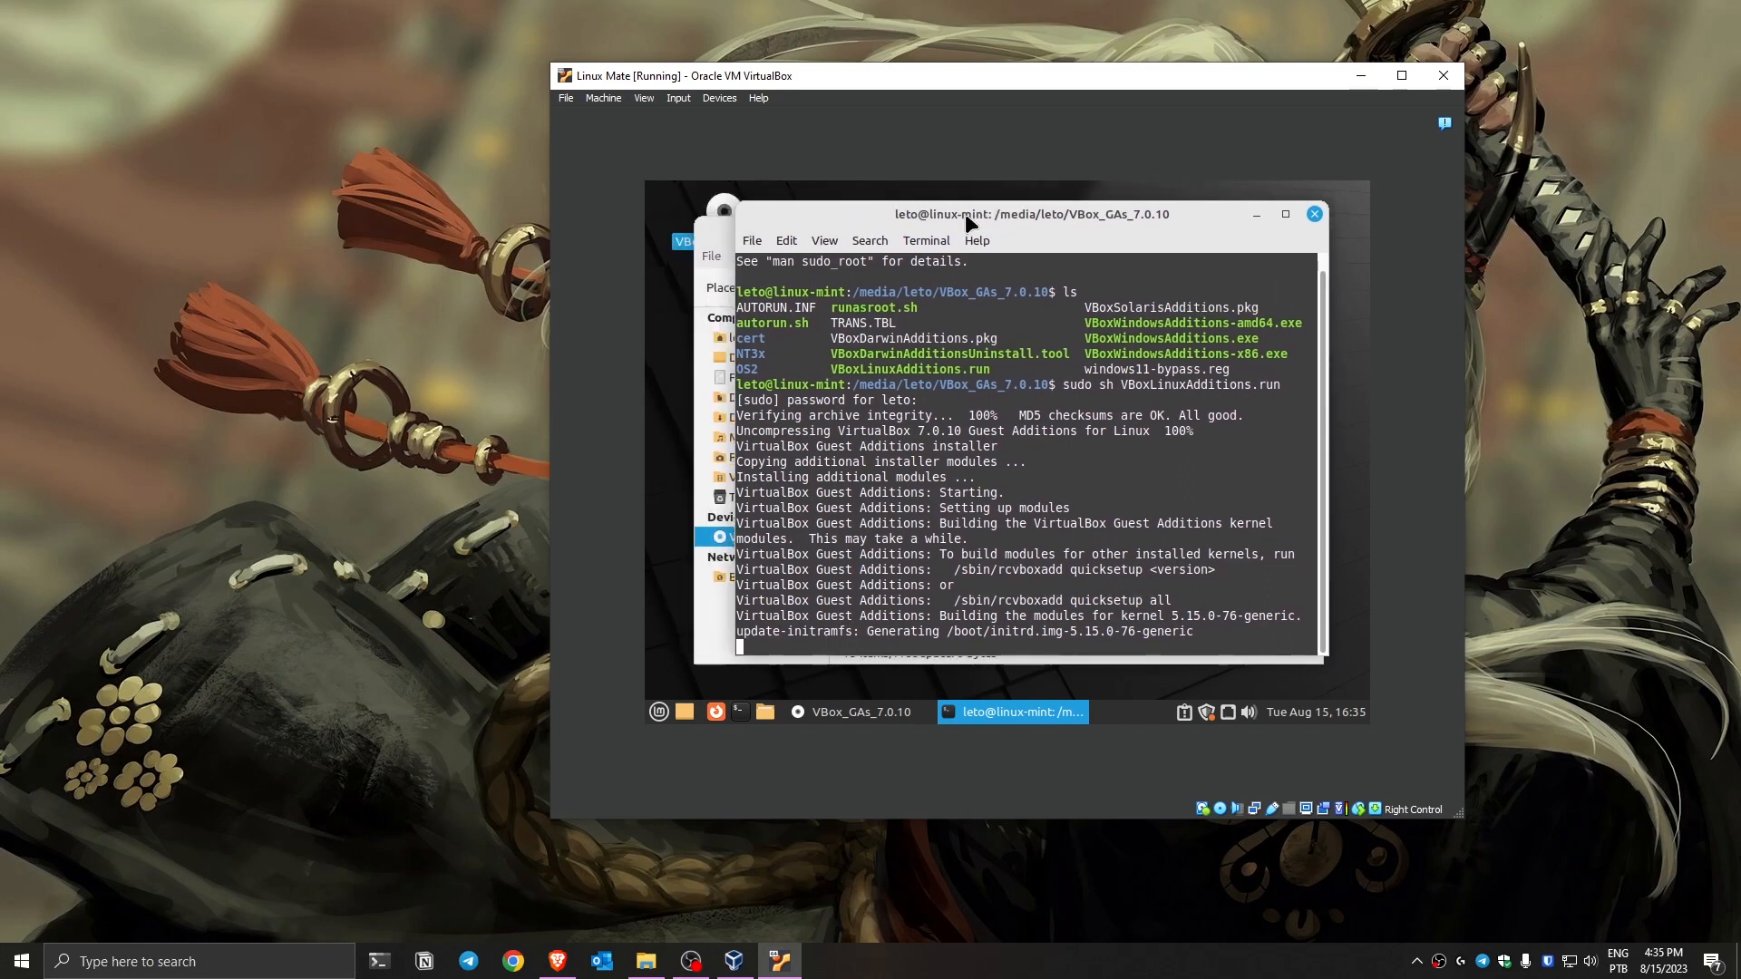
click(713, 227)
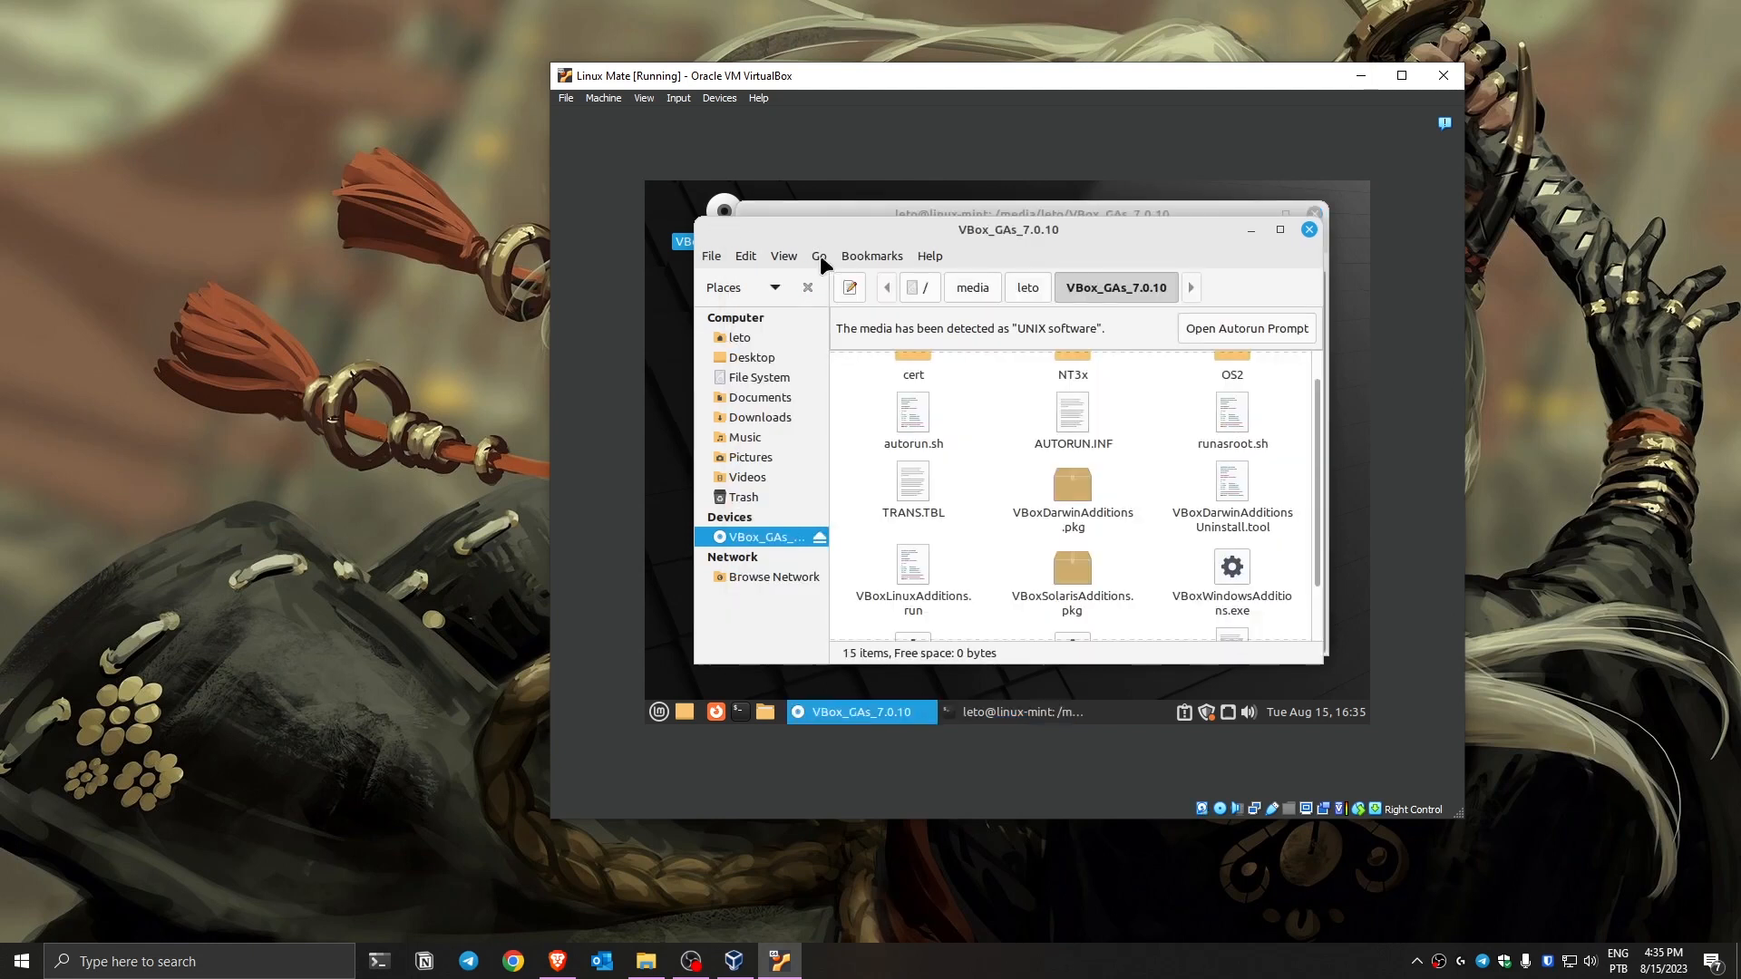
click(1309, 230)
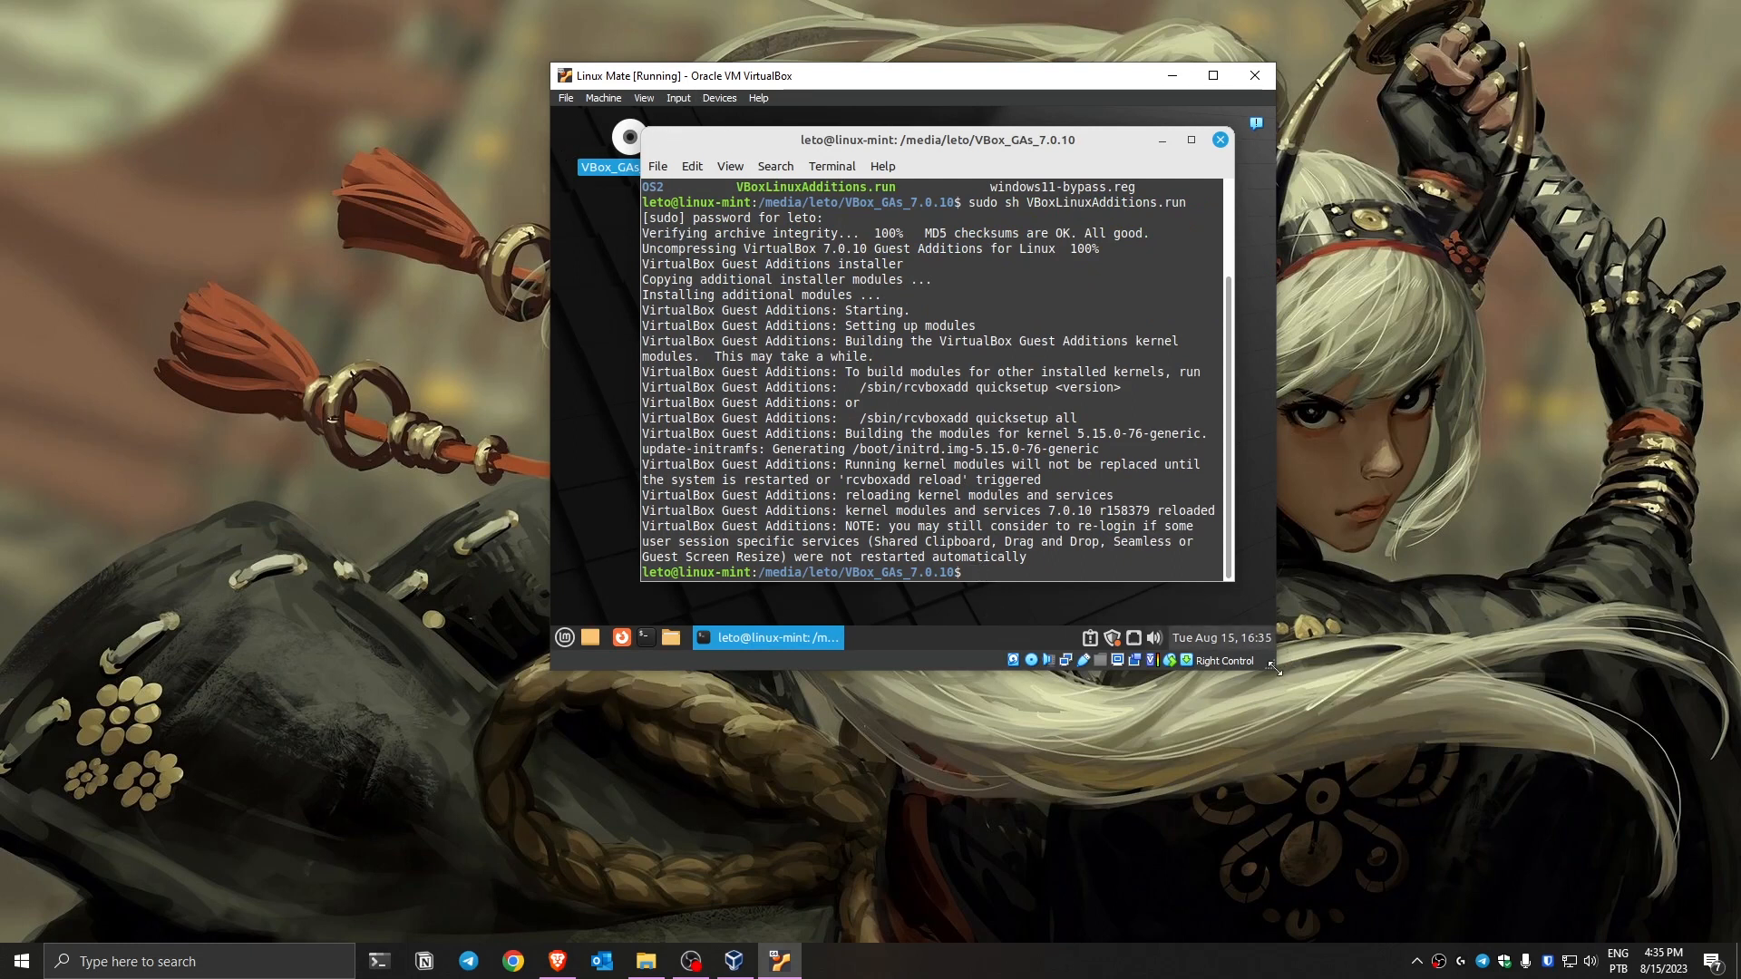
Enlarge the virtual machine's window and reposition the terminal within the guest desktop.
drag(1273, 668, 1425, 793)
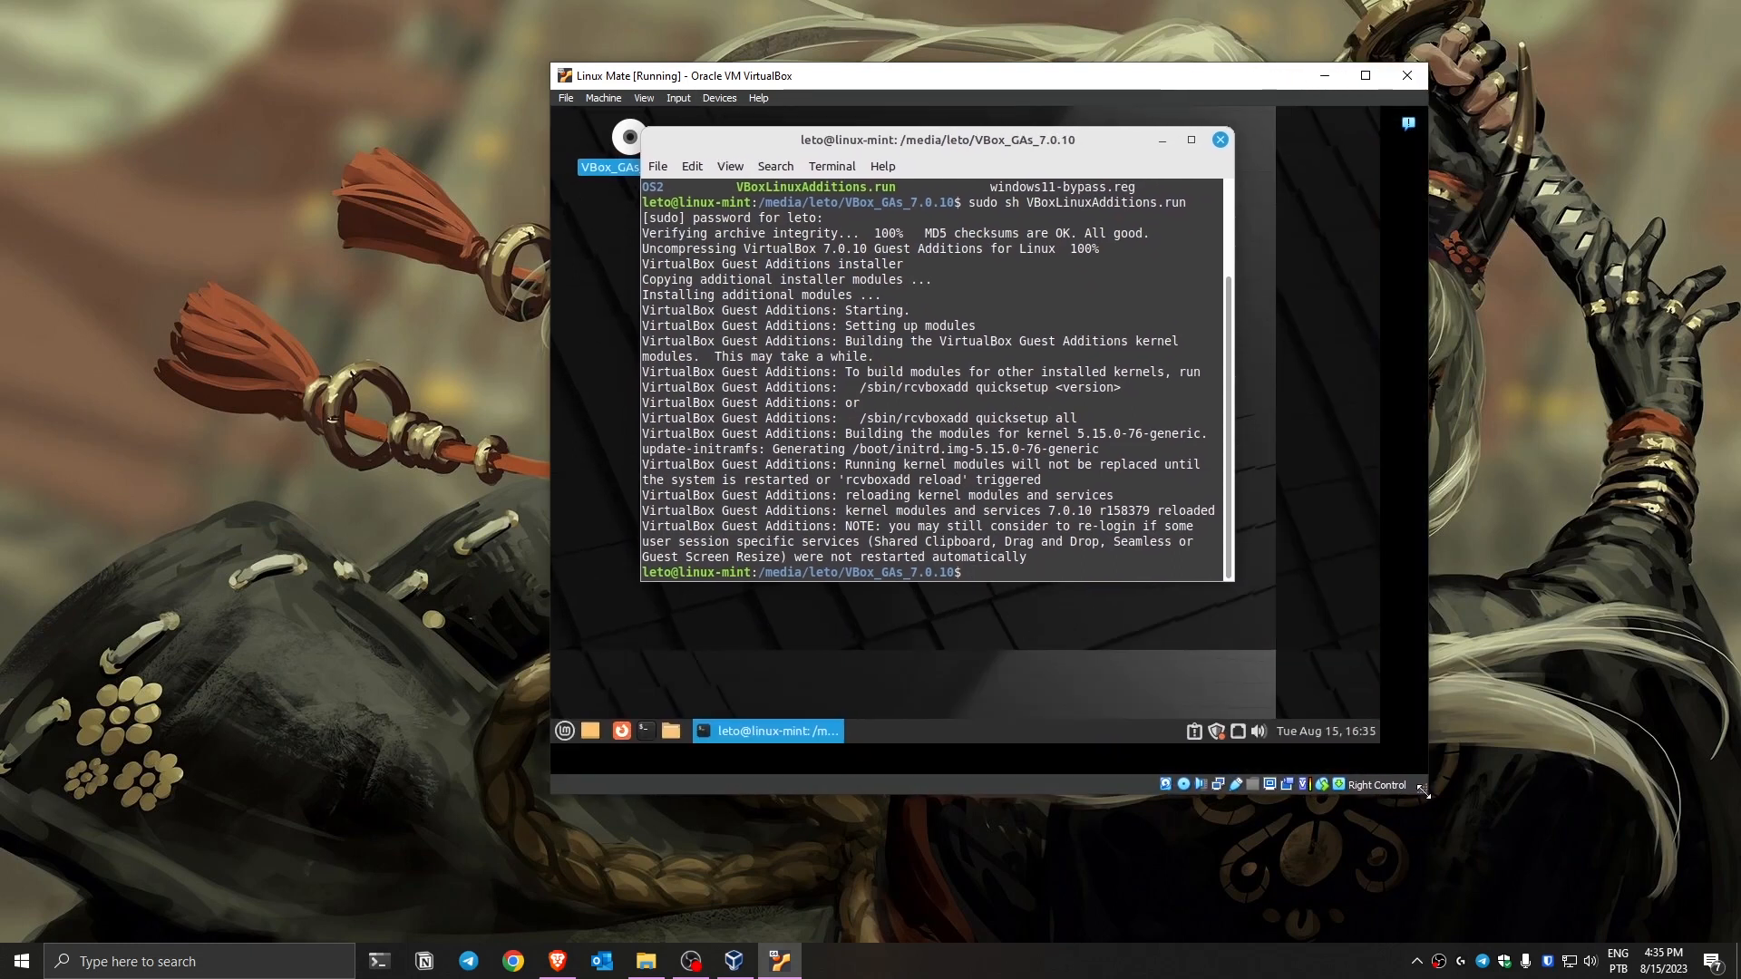
drag(549, 714, 366, 711)
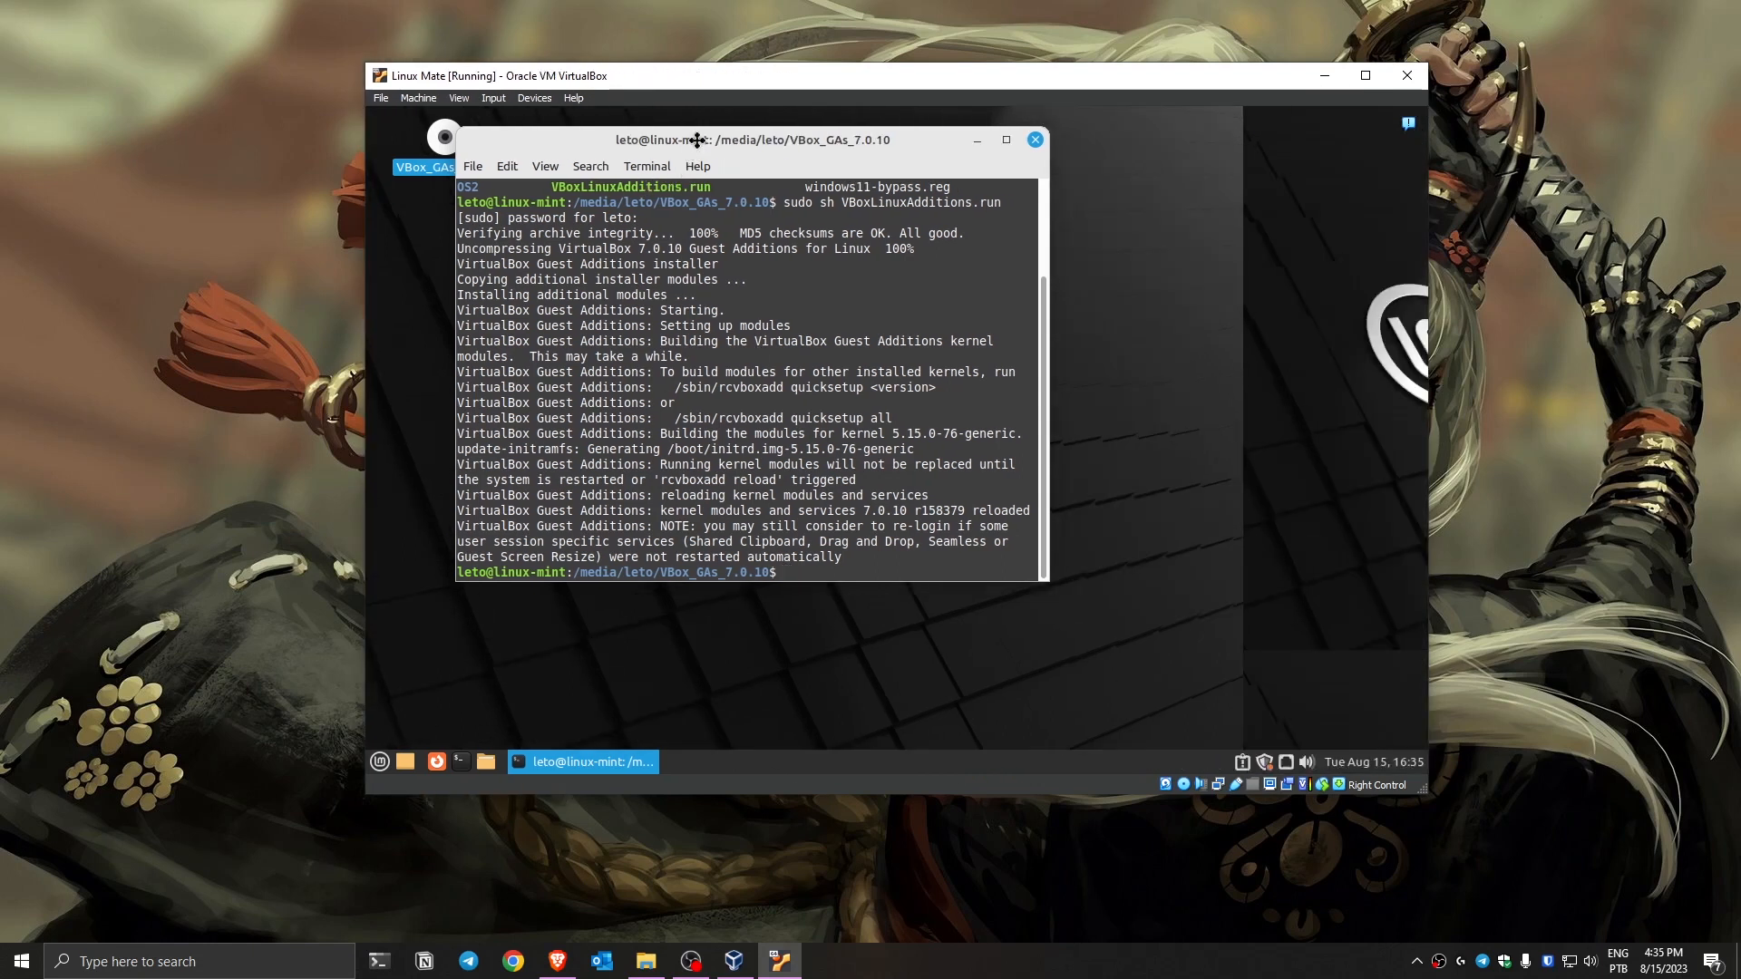
drag(694, 142, 941, 204)
drag(1110, 202, 1033, 128)
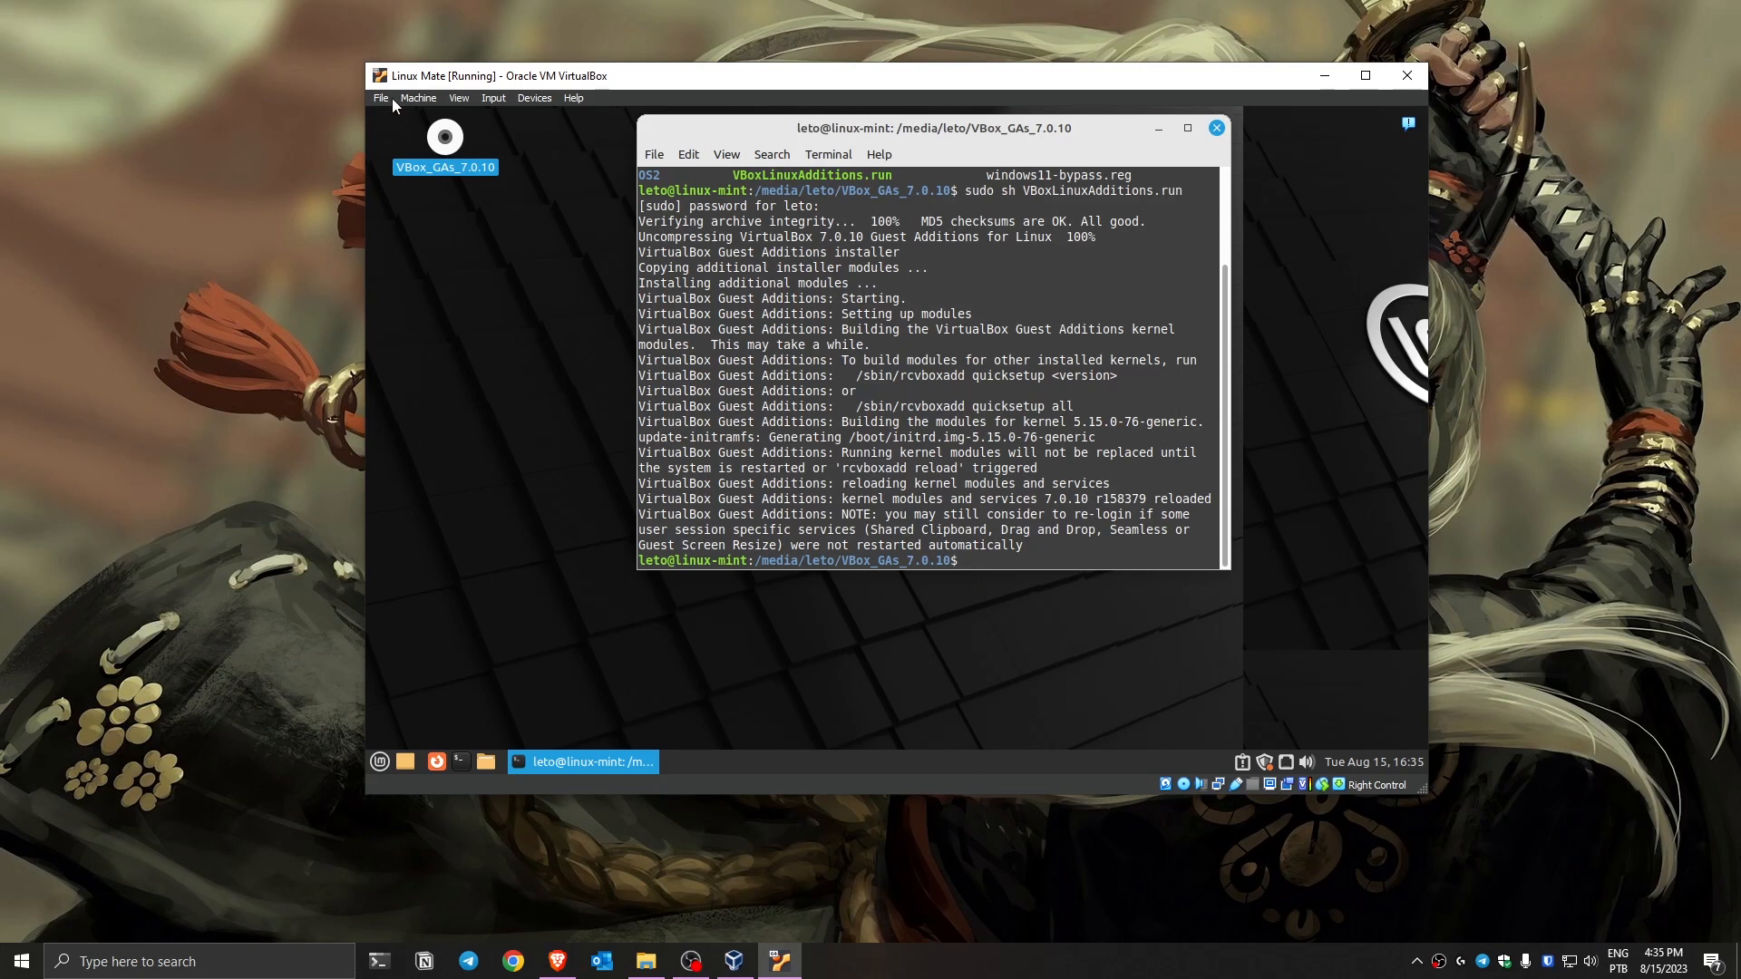
click(493, 98)
mouse_move(534, 97)
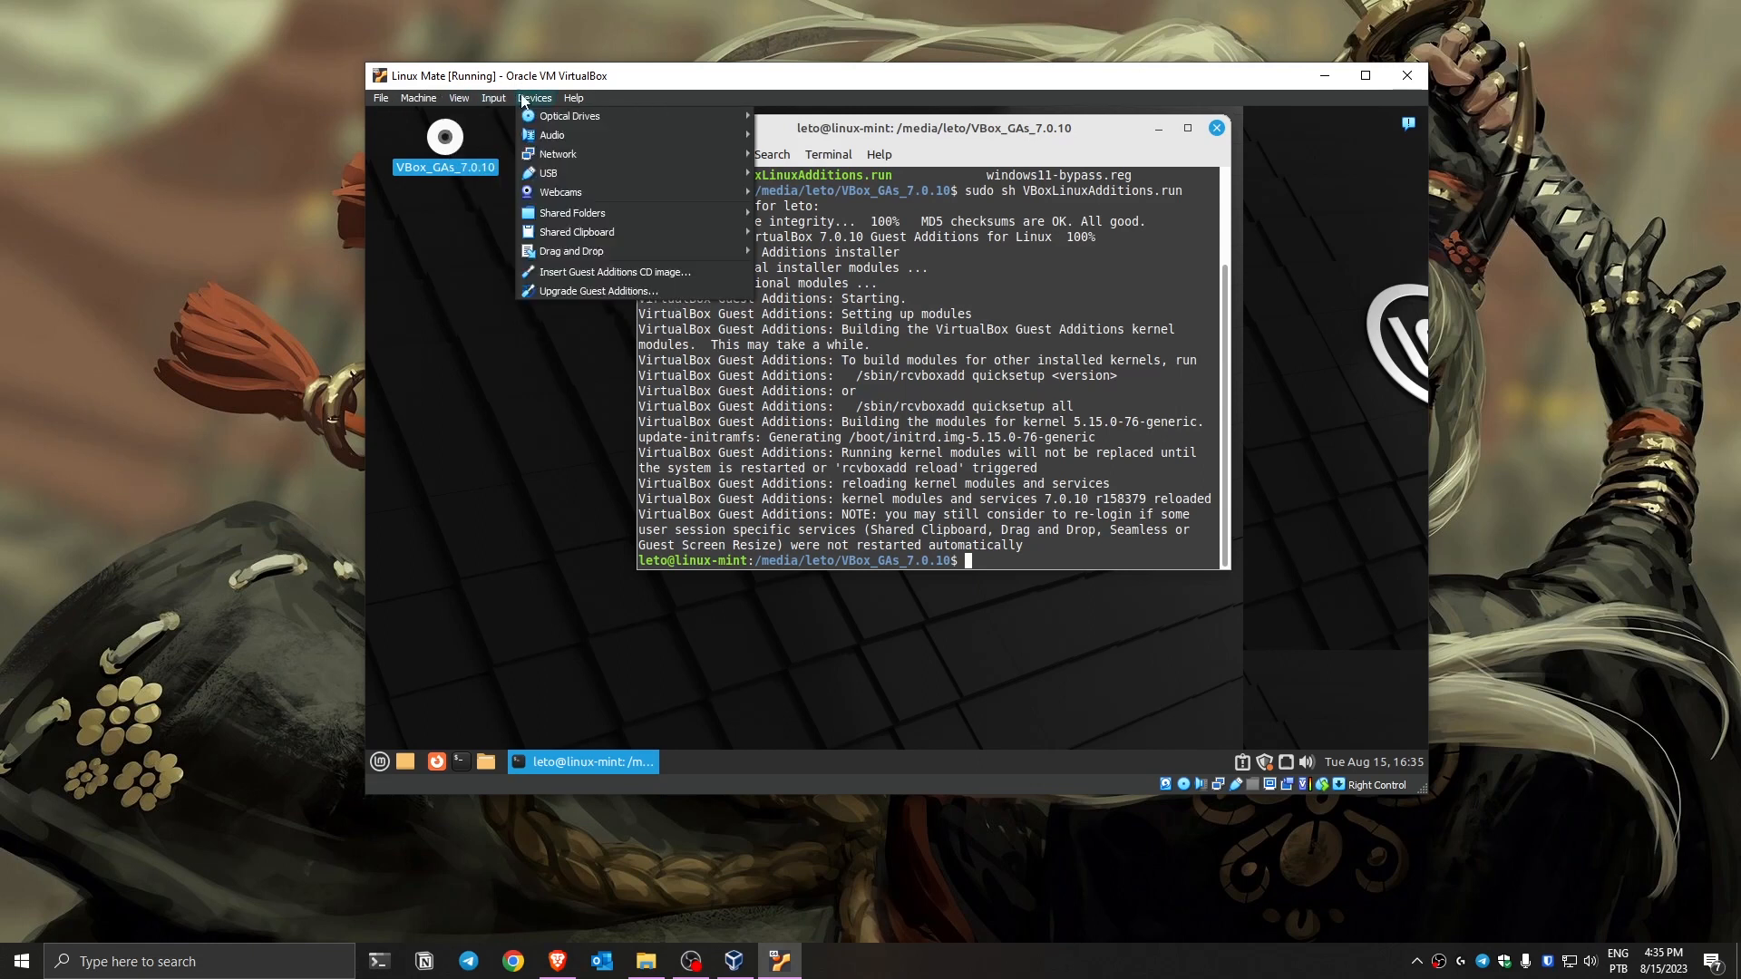
click(495, 388)
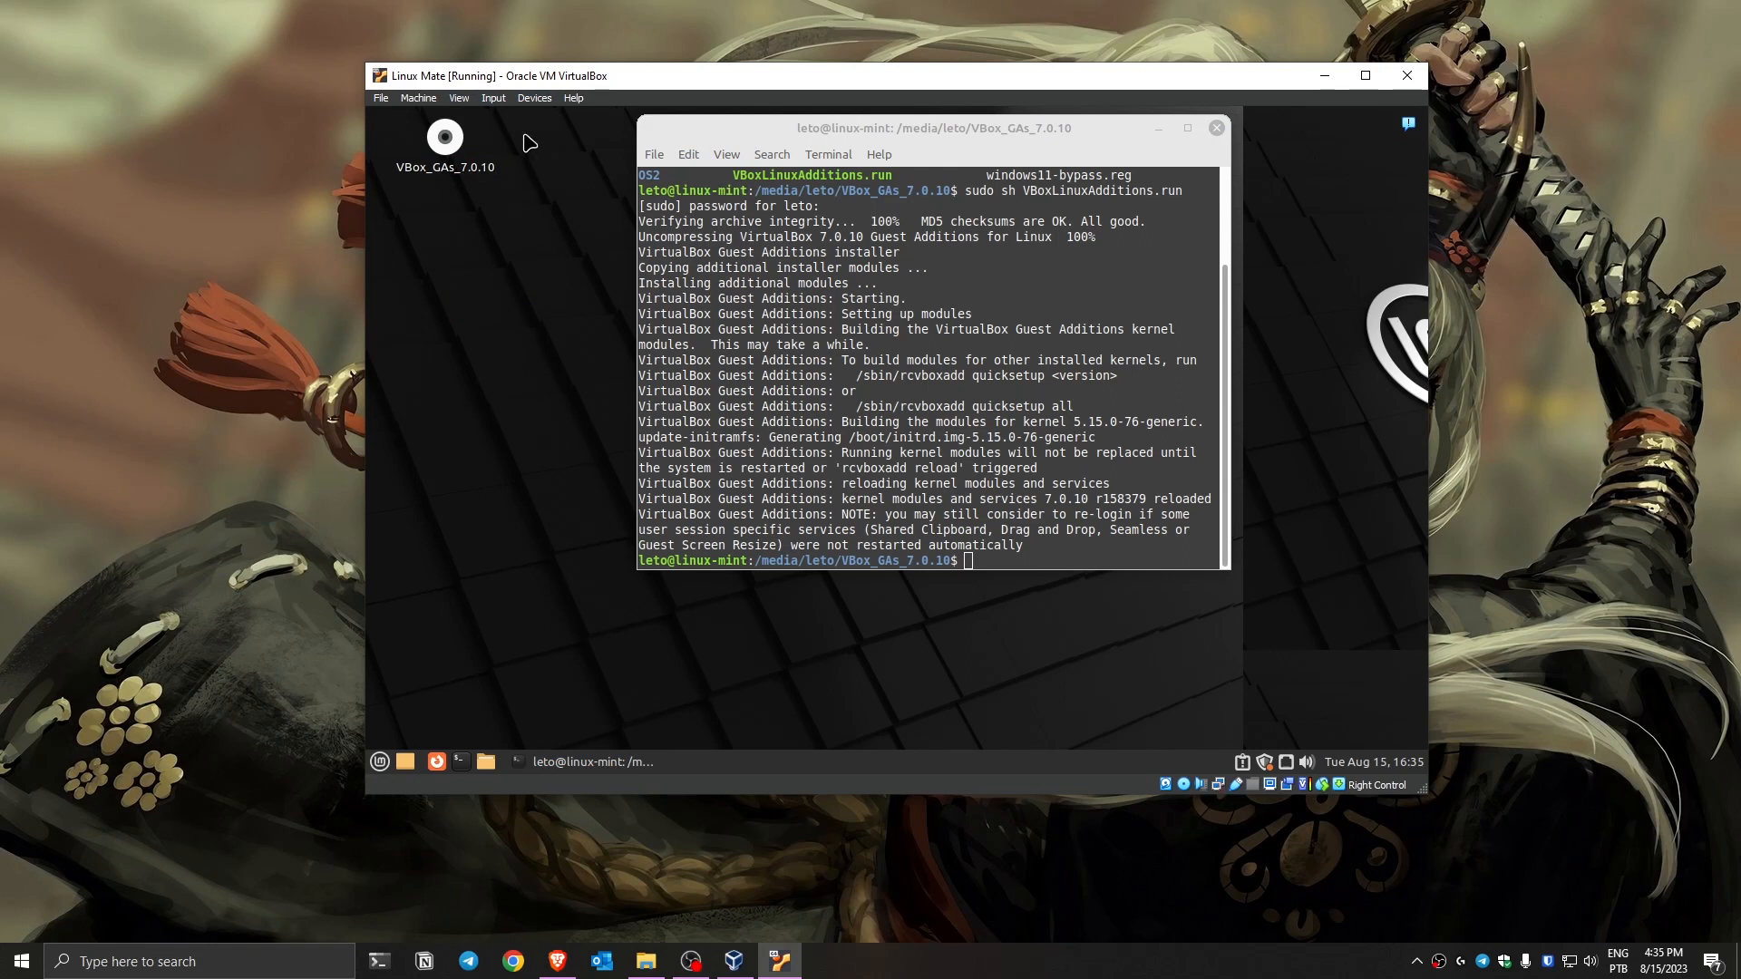
click(491, 106)
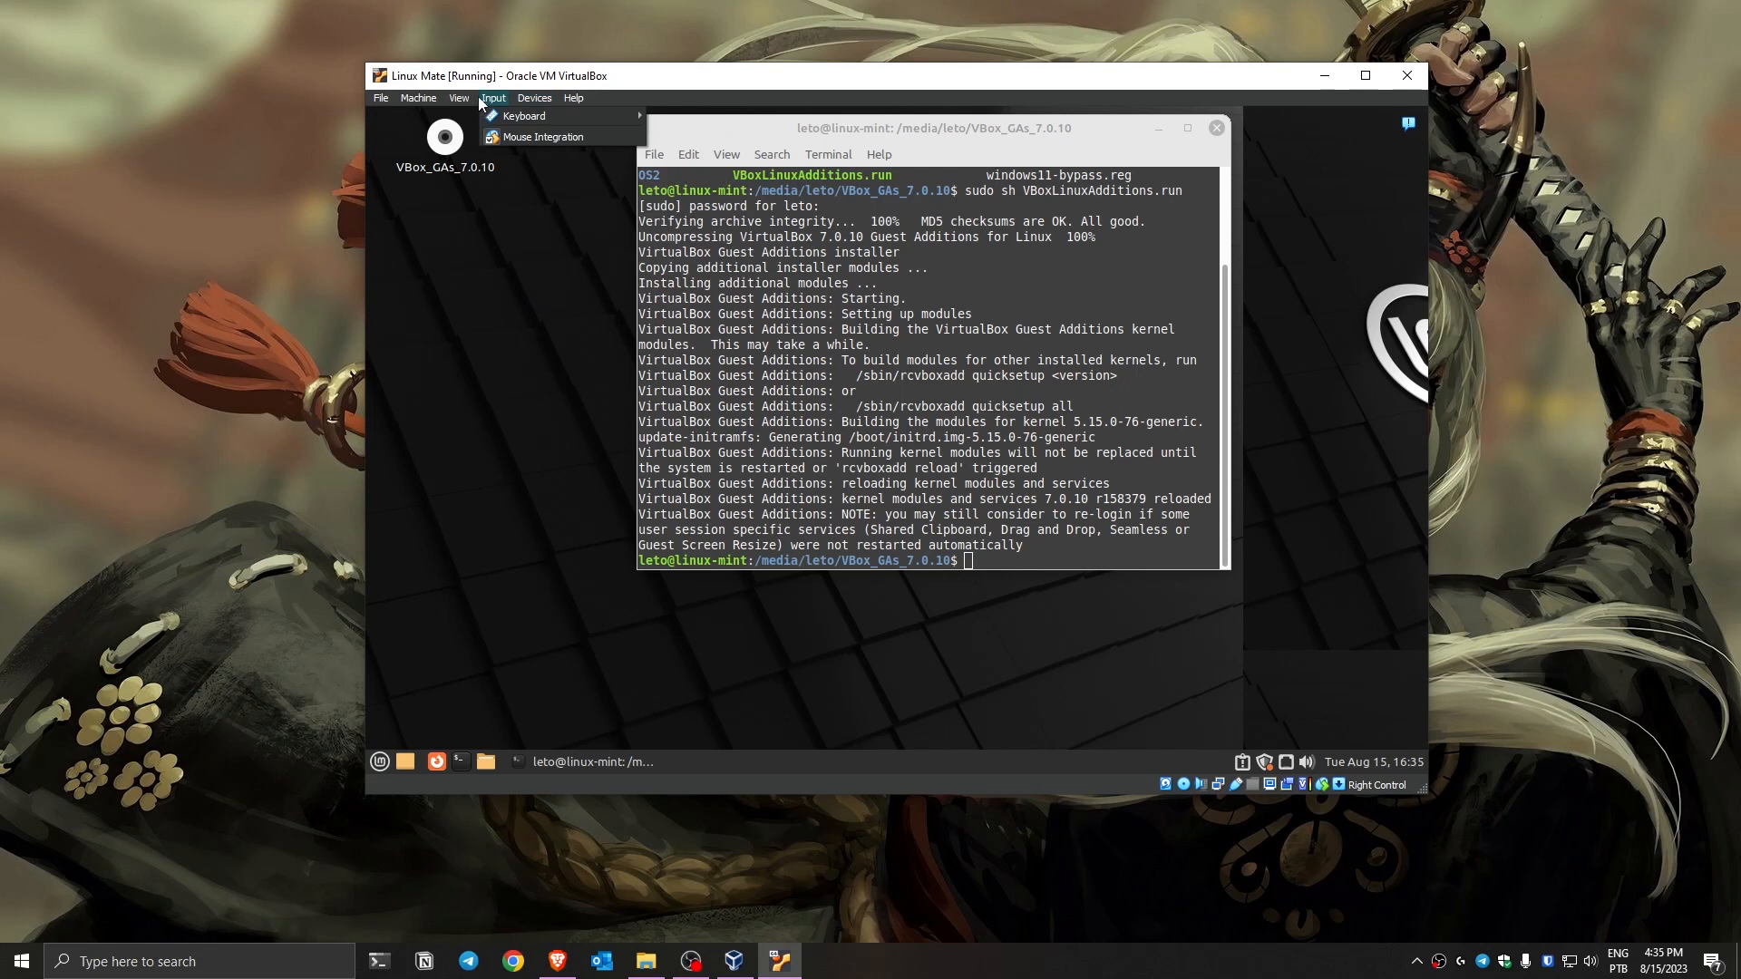
mouse_move(535, 115)
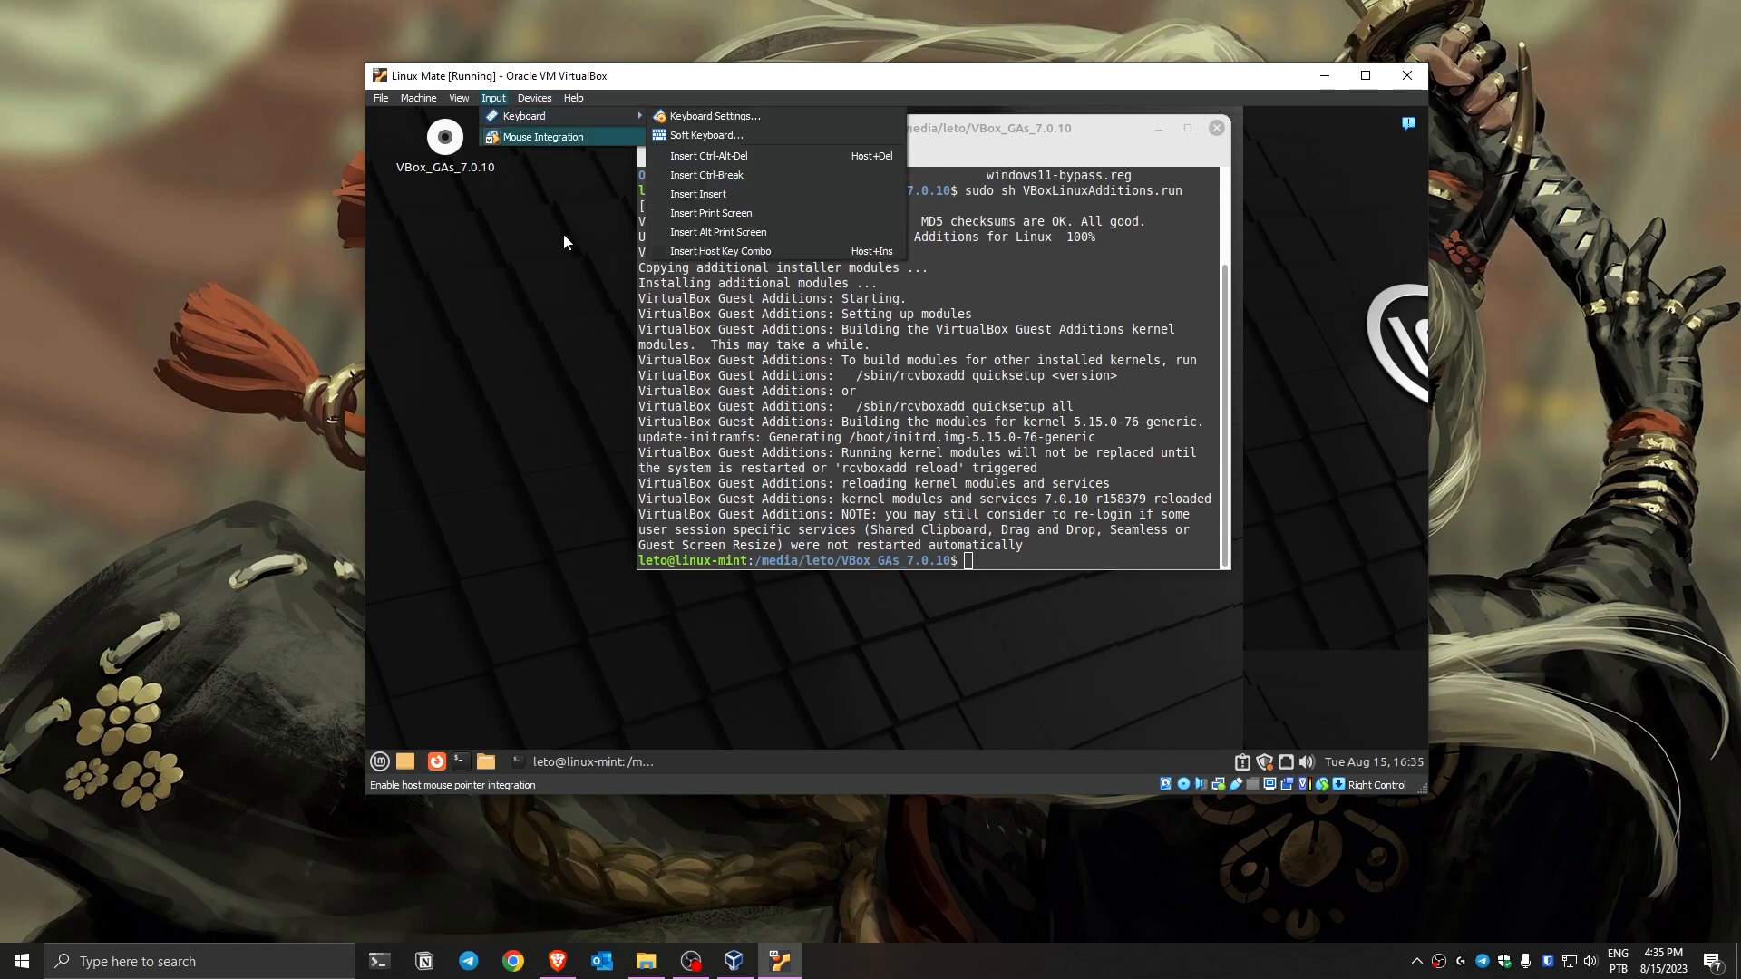
click(533, 100)
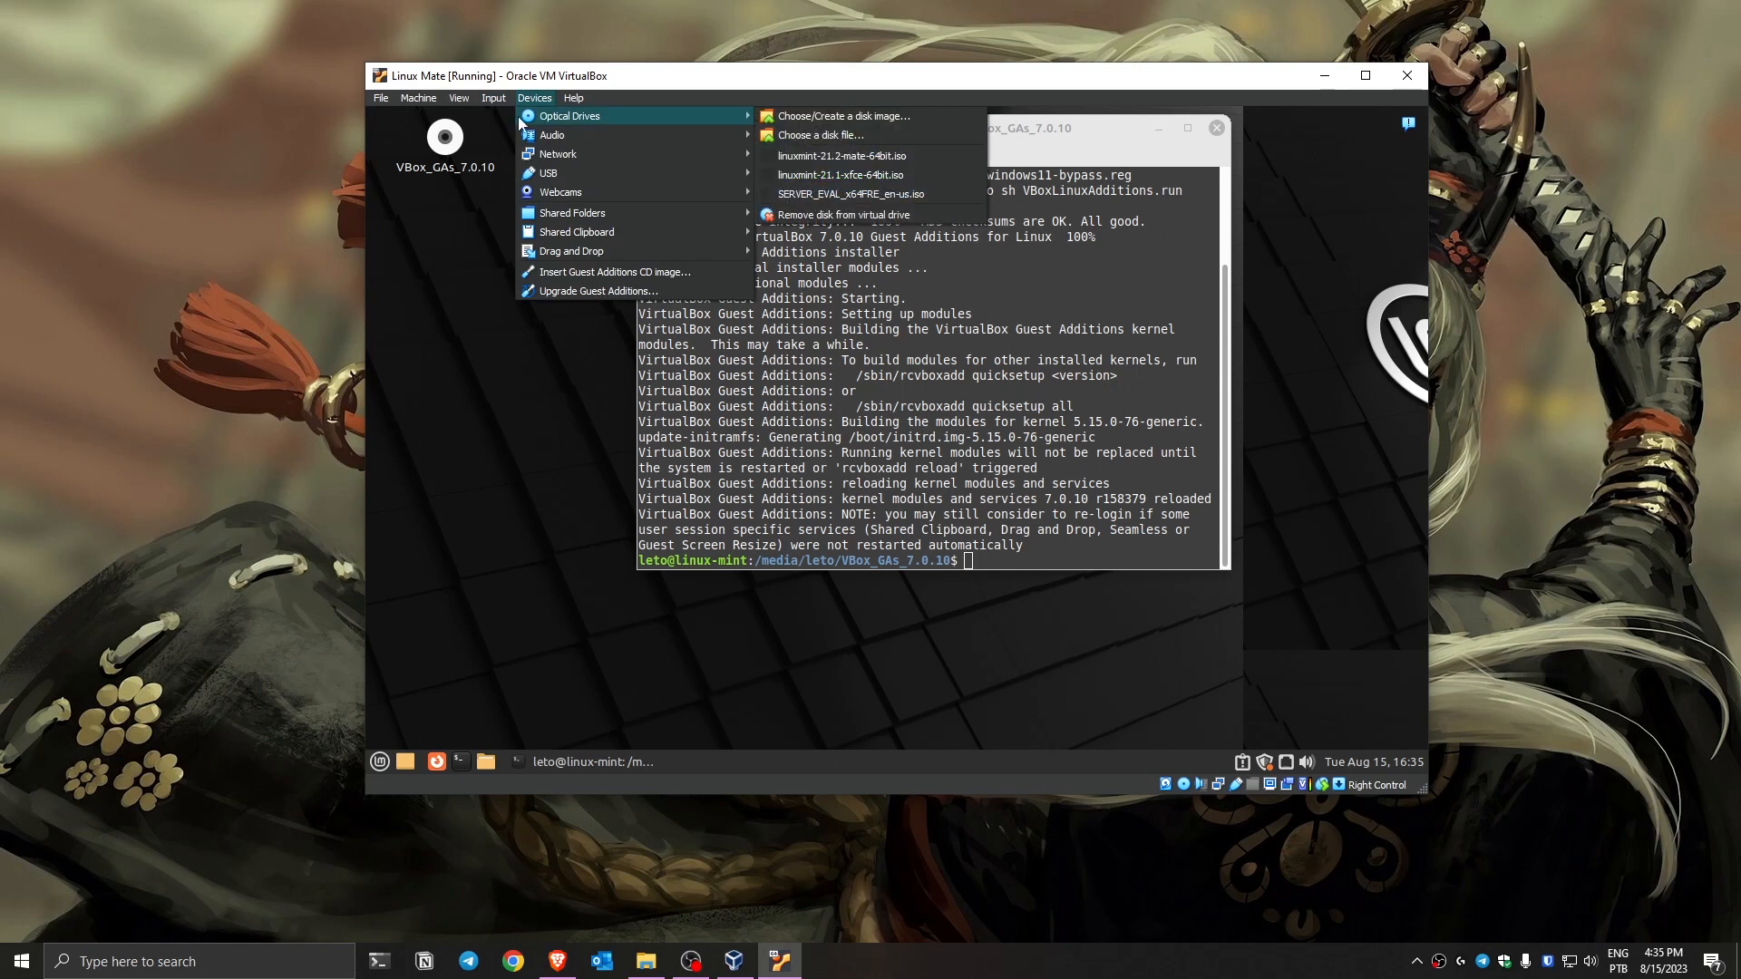
mouse_move(480, 105)
click(531, 583)
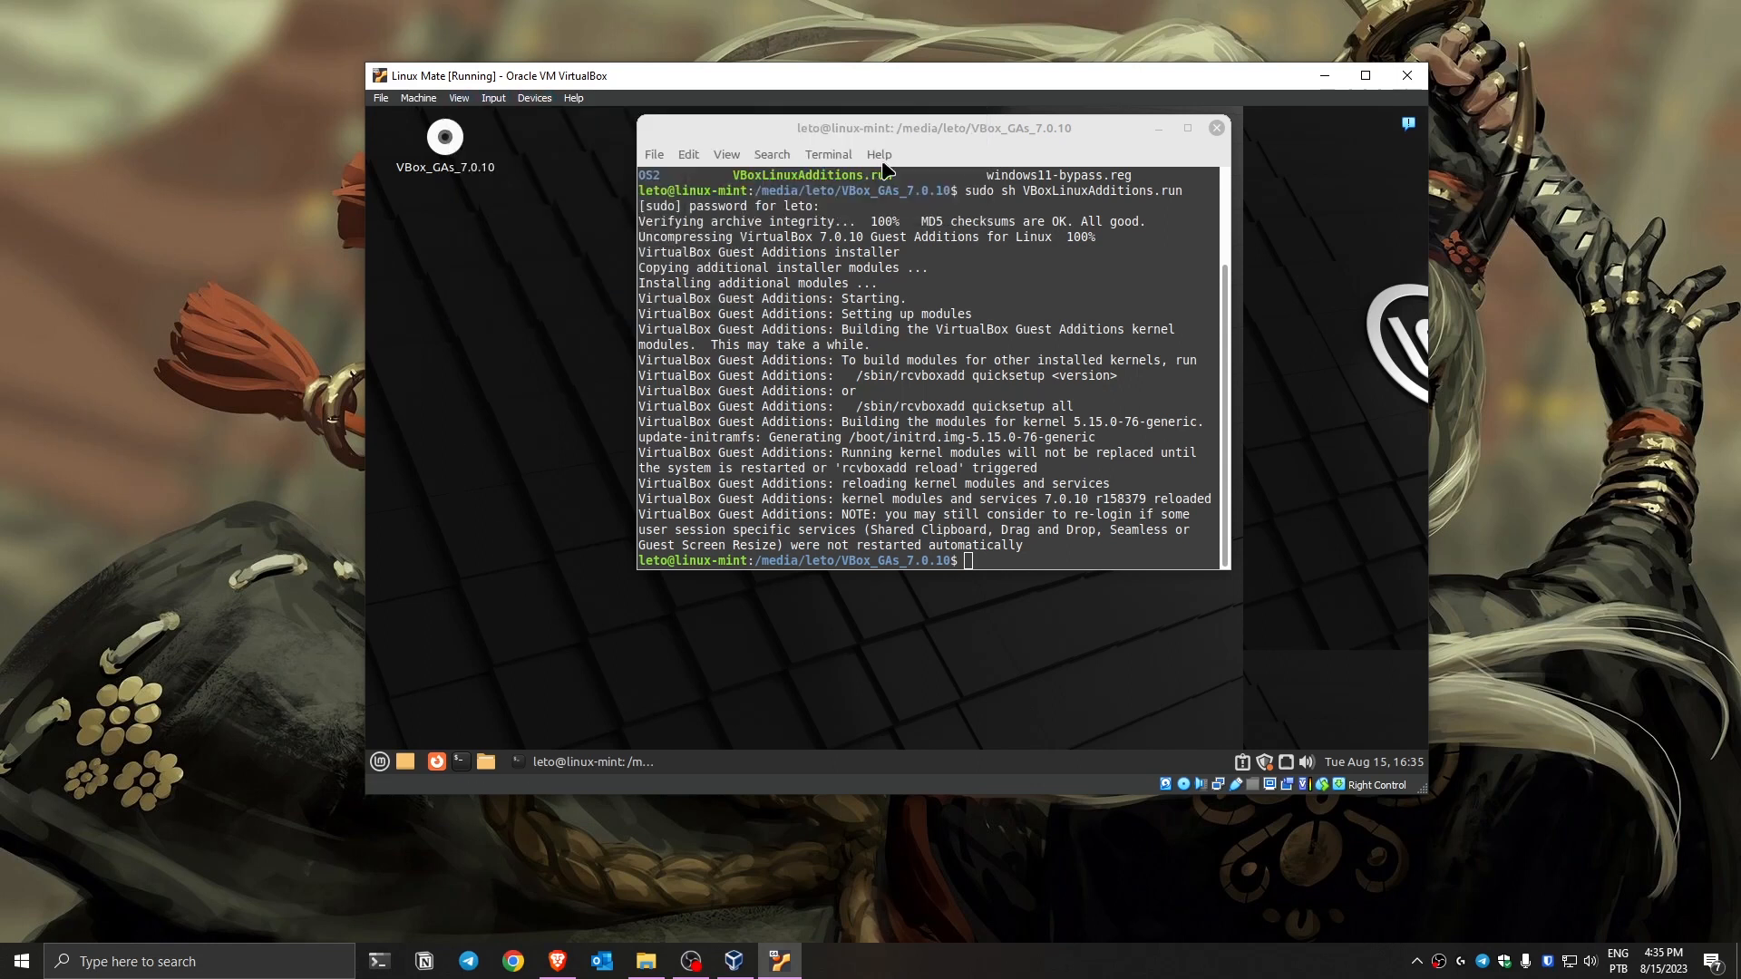
drag(876, 131, 807, 159)
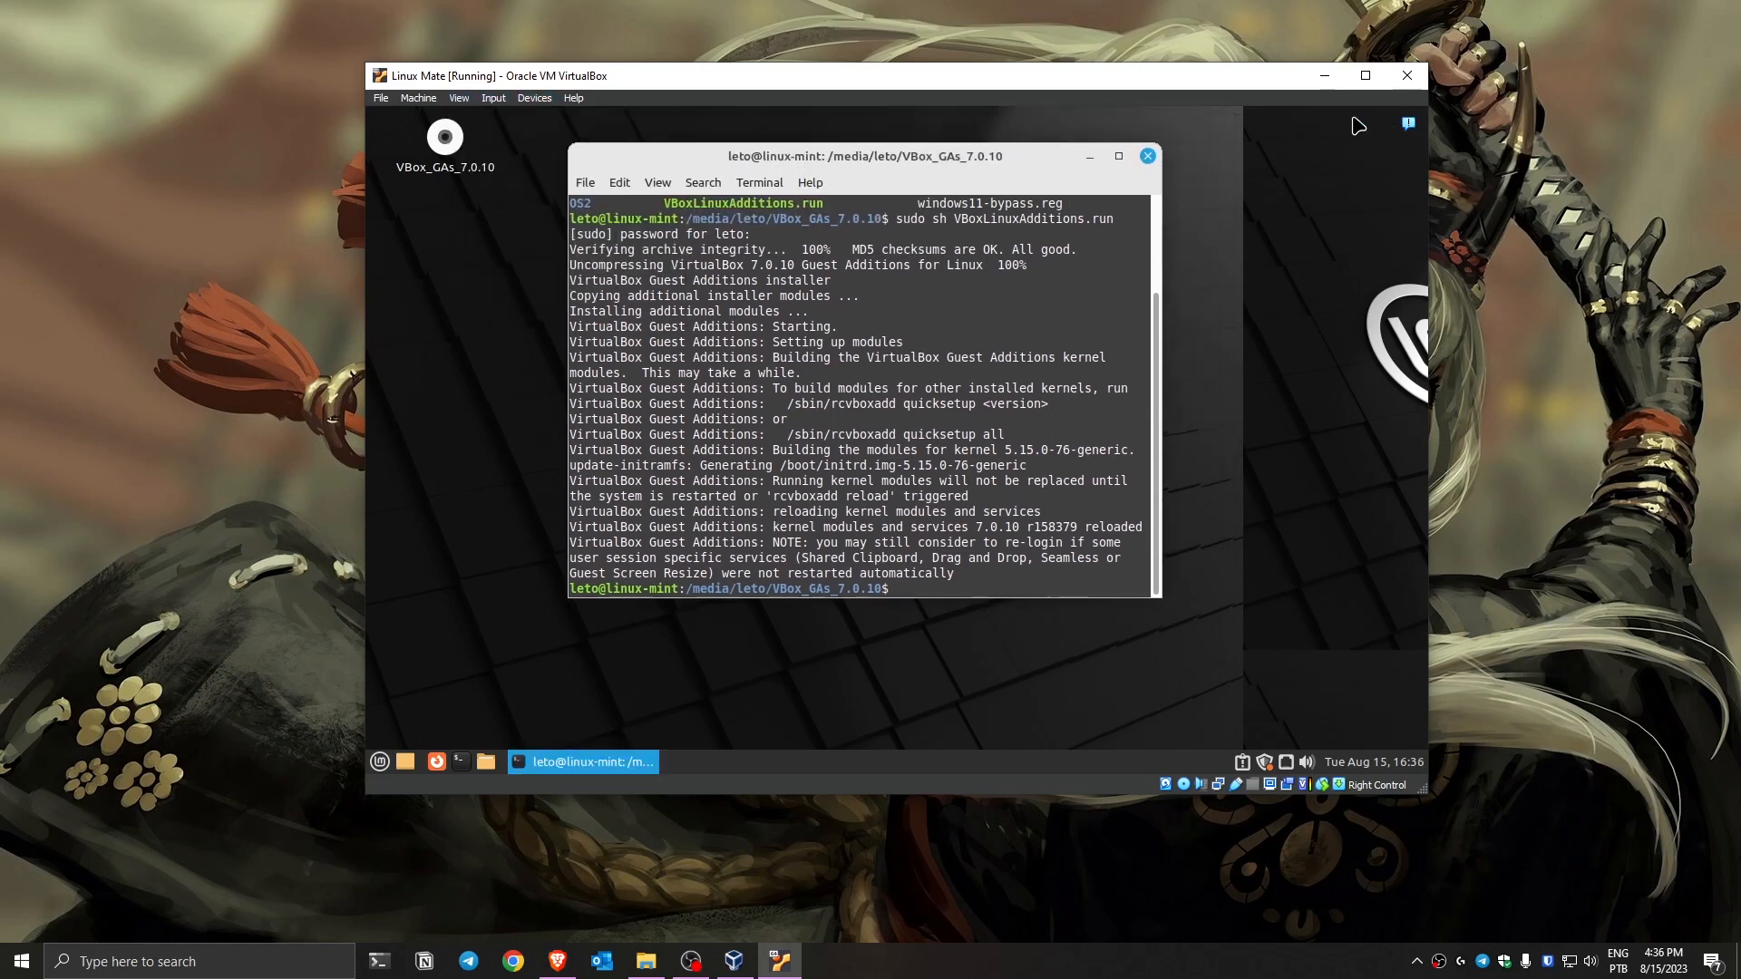
click(1403, 129)
mouse_move(829, 162)
mouse_down()
mouse_move(803, 194)
mouse_move(753, 168)
mouse_move(830, 173)
mouse_up()
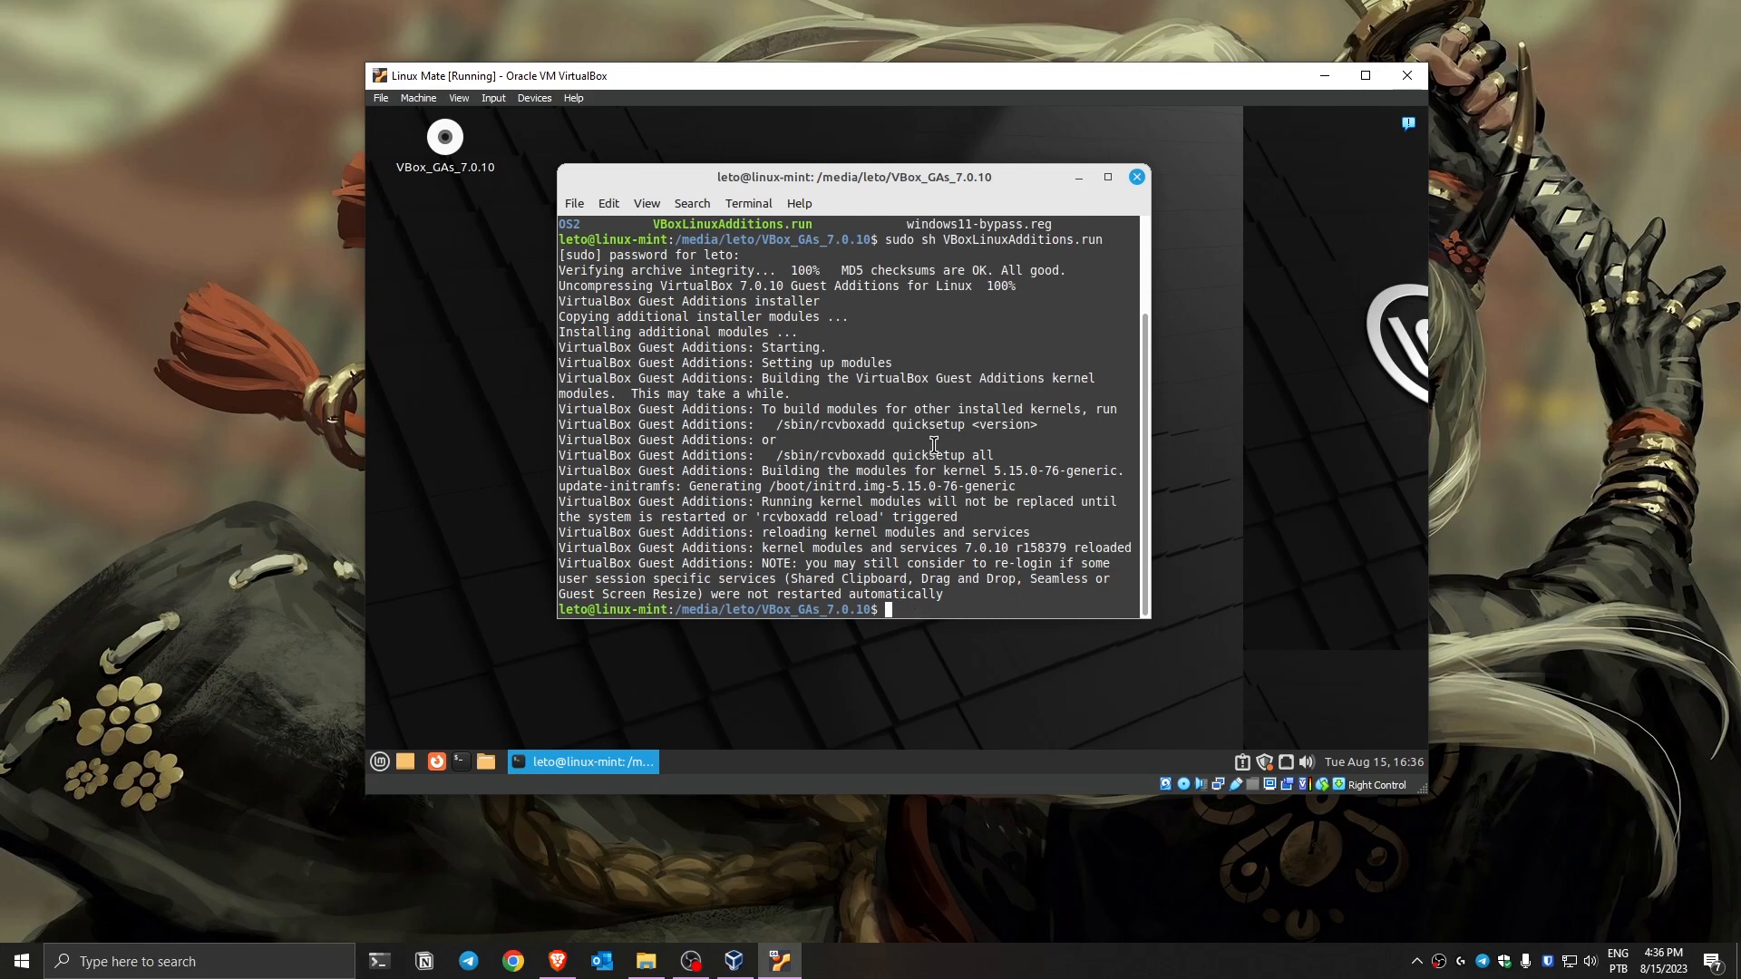
Clear the terminal and refresh the package lists with sudo apt update.
text(clear)
key(Return)
text(sud)
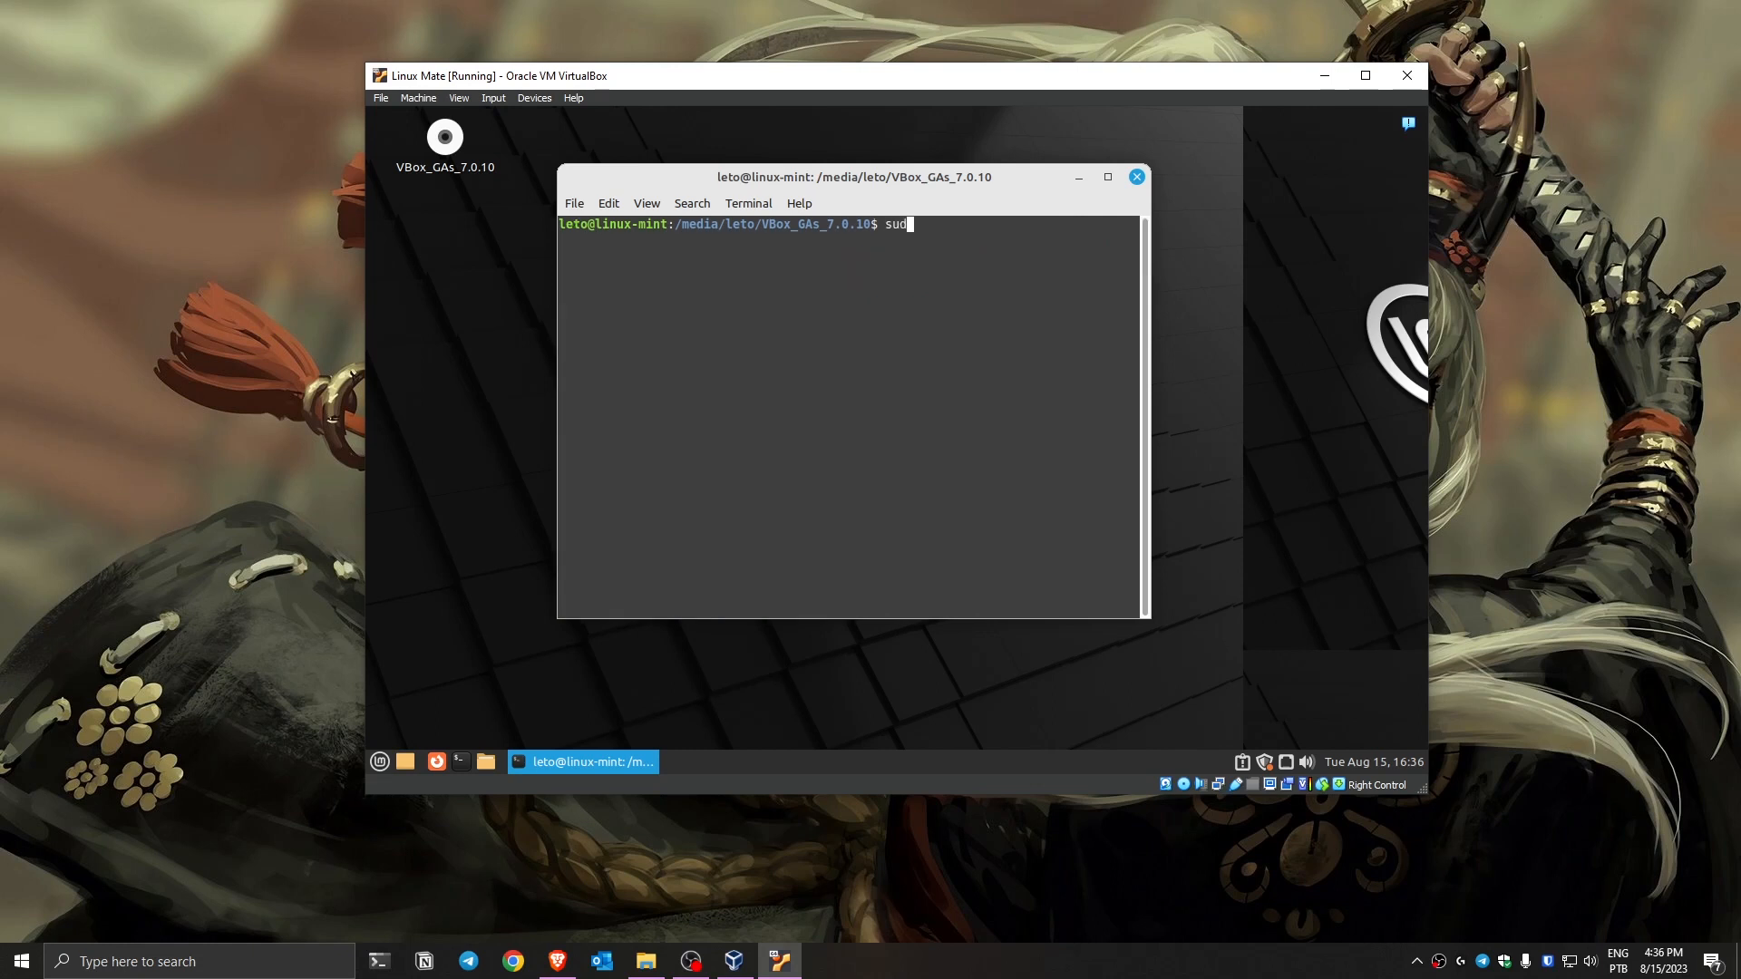
text(o apt update)
key(Return)
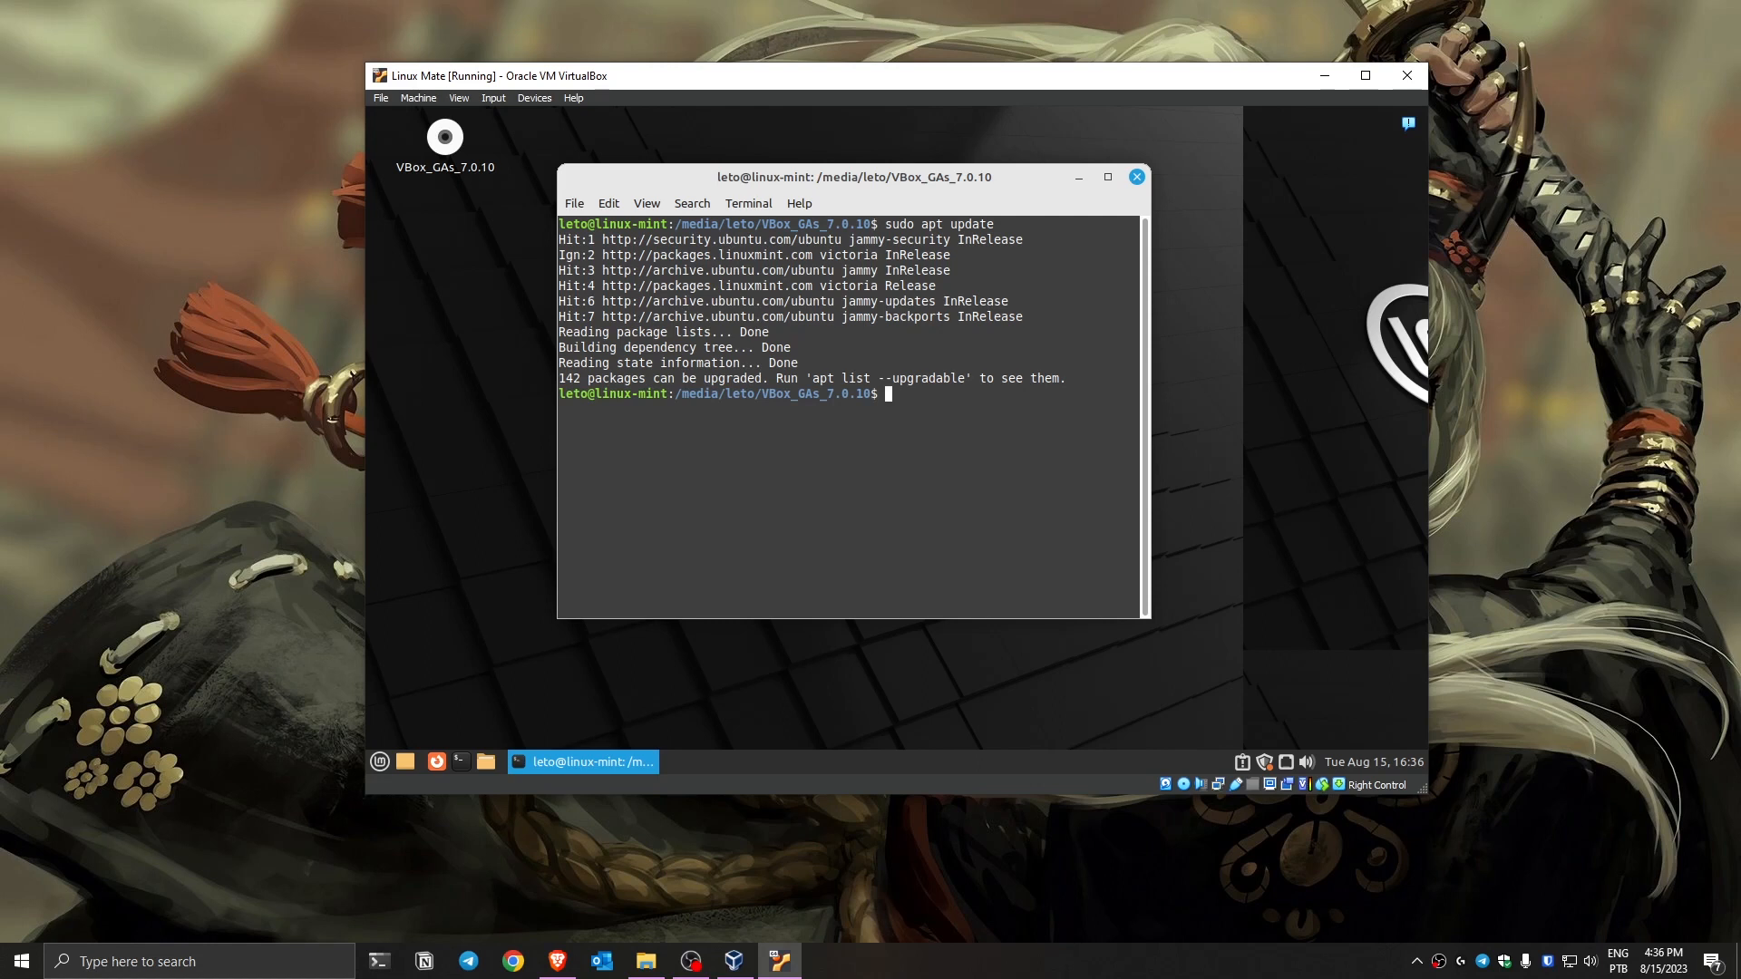
Start upgrading all packages with sudo apt full-upgrade, agree to continue, and interrupt the download.
text(sudo apt full-upgrade)
key(Return)
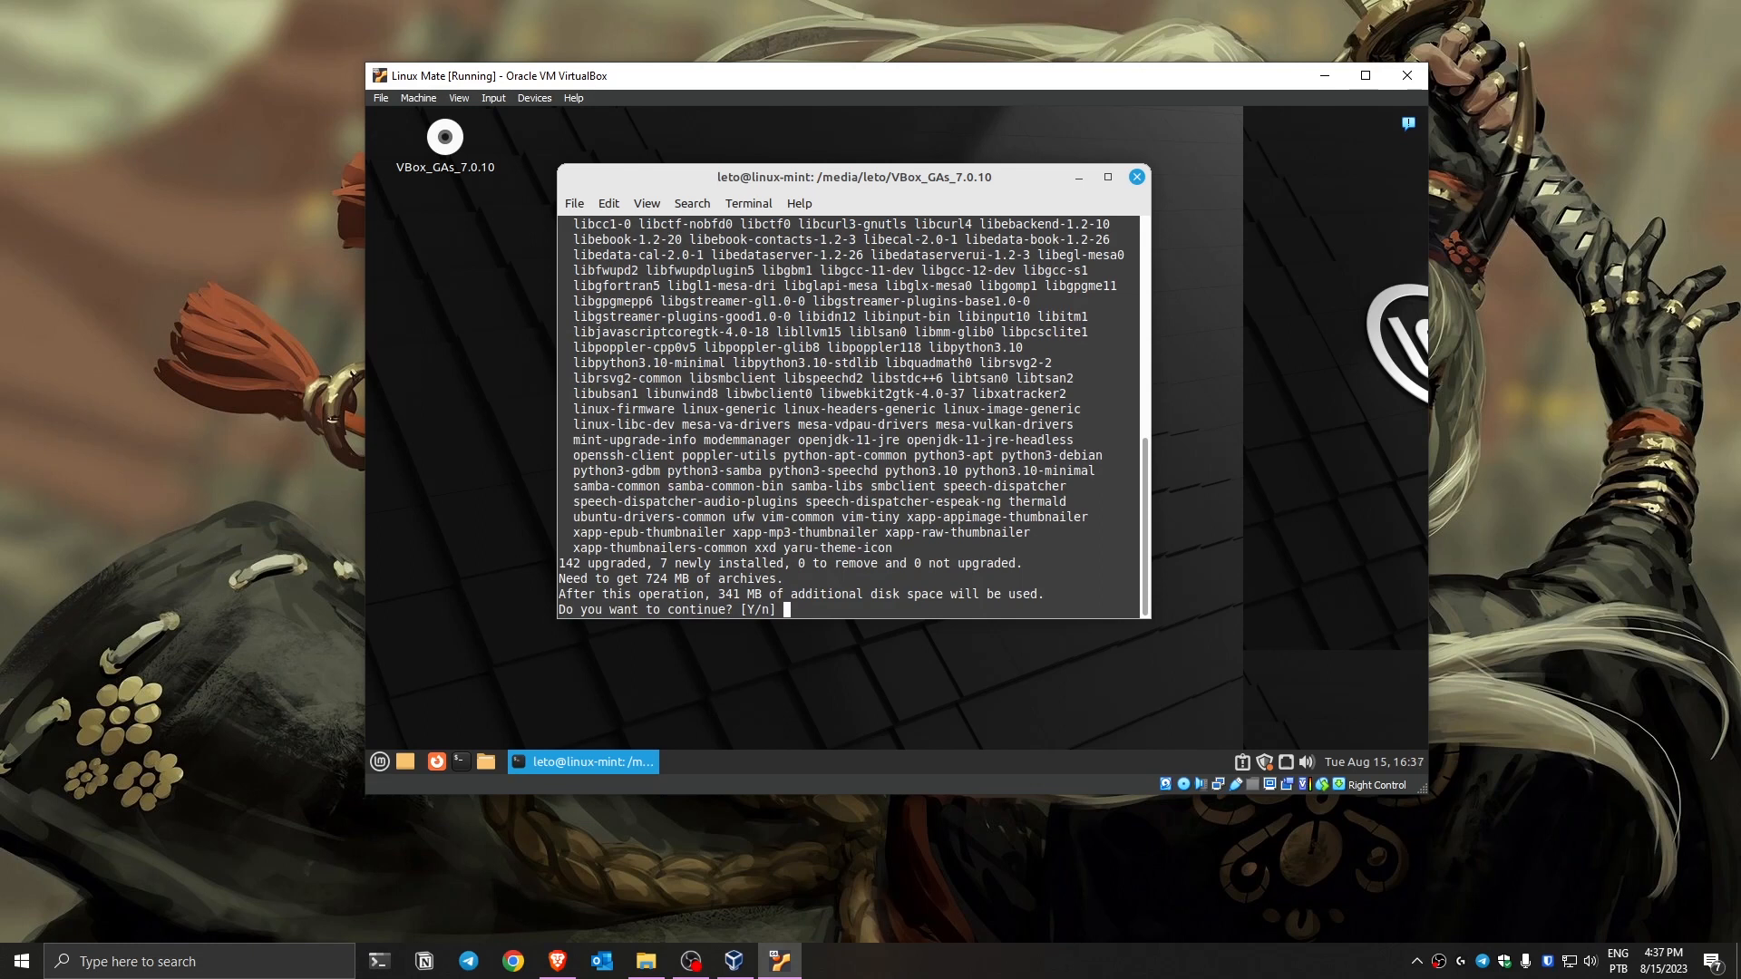
text(y)
key(Return)
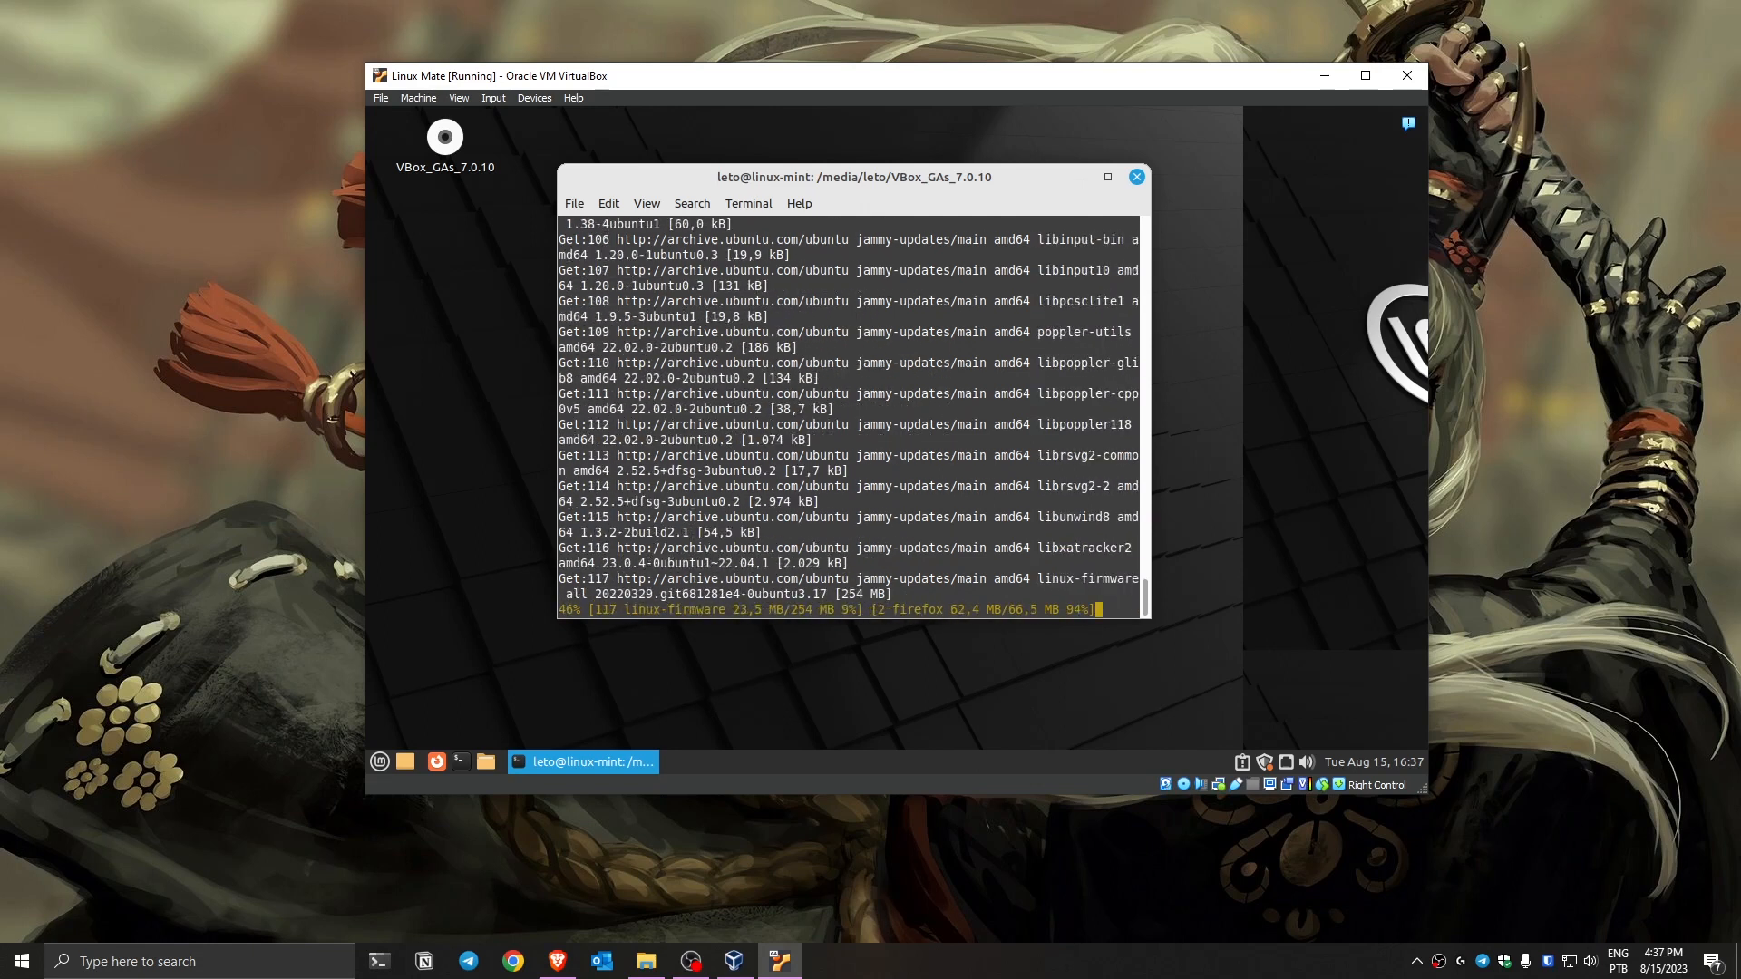
key(ctrl+c)
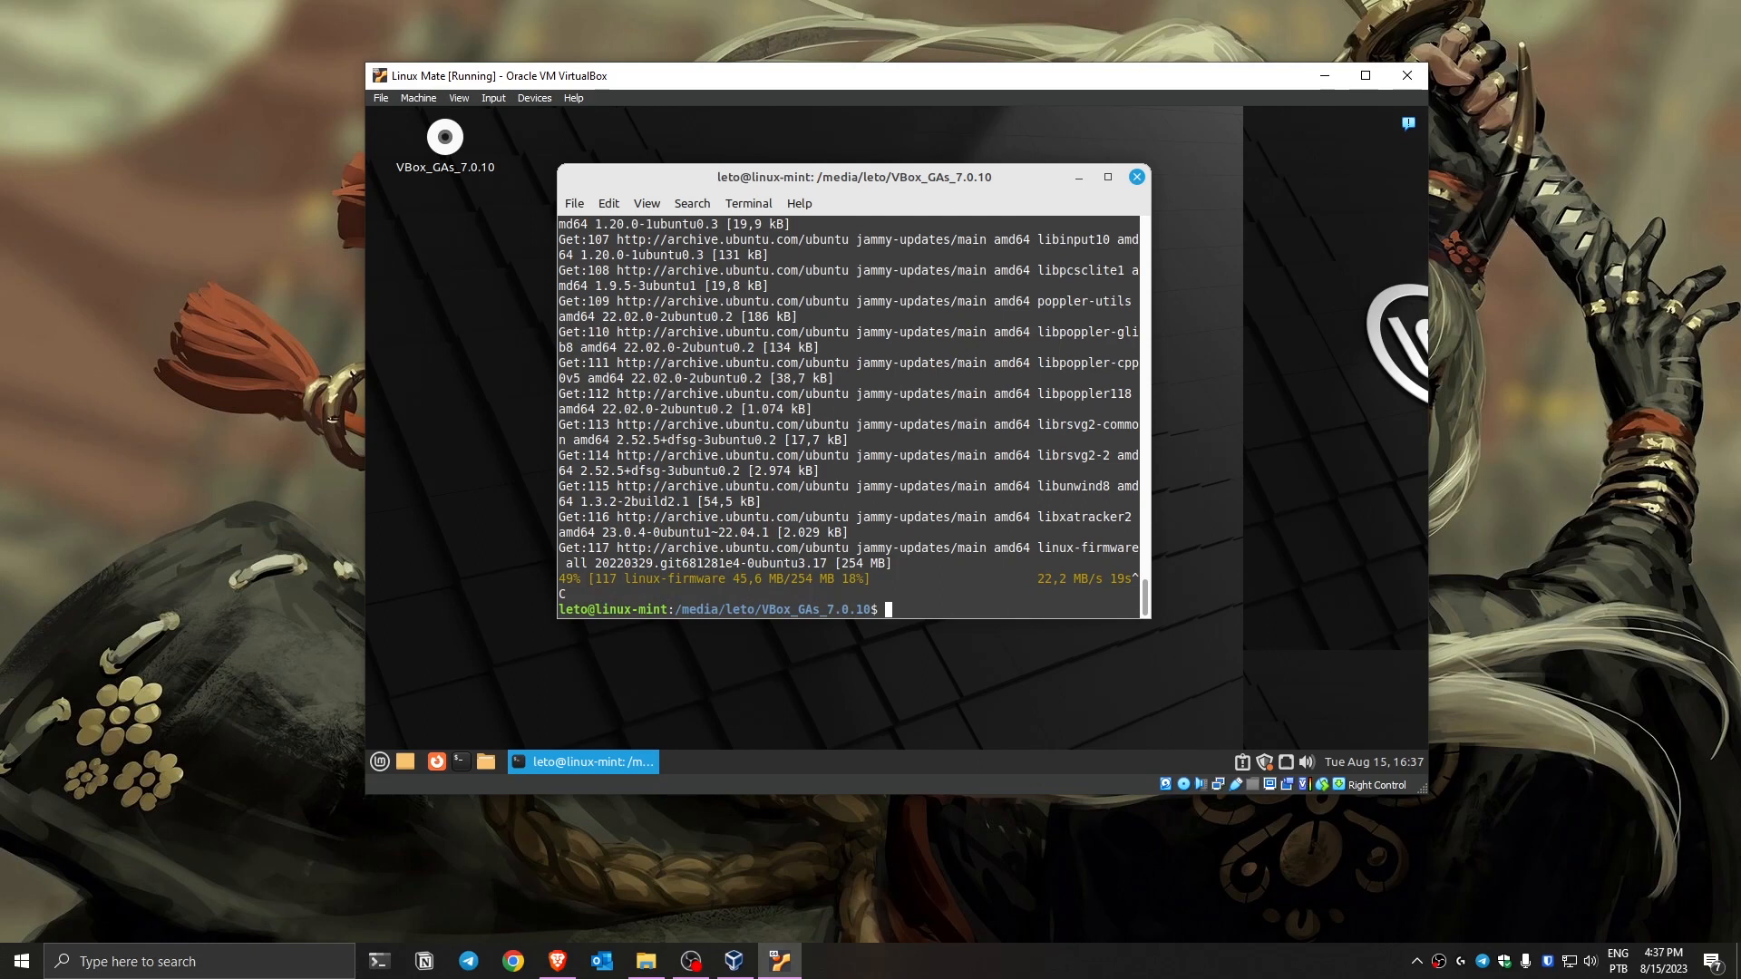
Remove the Guest Additions disc from the virtual optical drive, forcing the unmount.
mouse_move(804, 176)
mouse_down()
mouse_move(848, 178)
mouse_move(780, 189)
mouse_up()
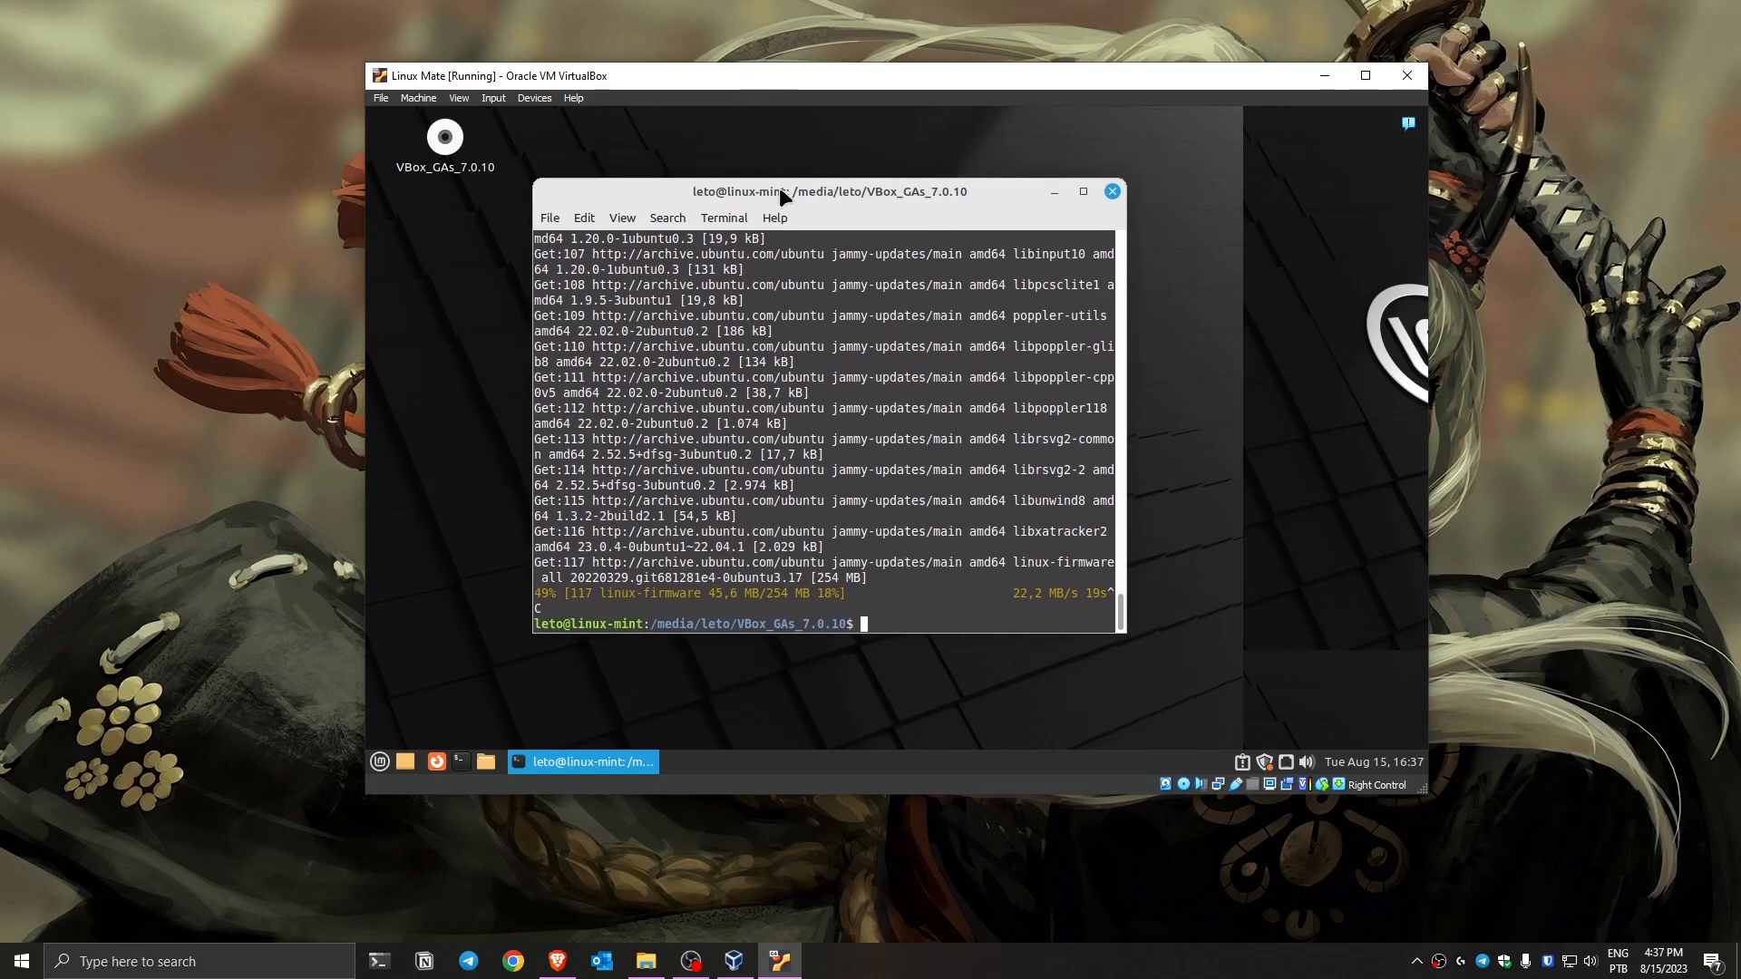
drag(798, 194, 833, 196)
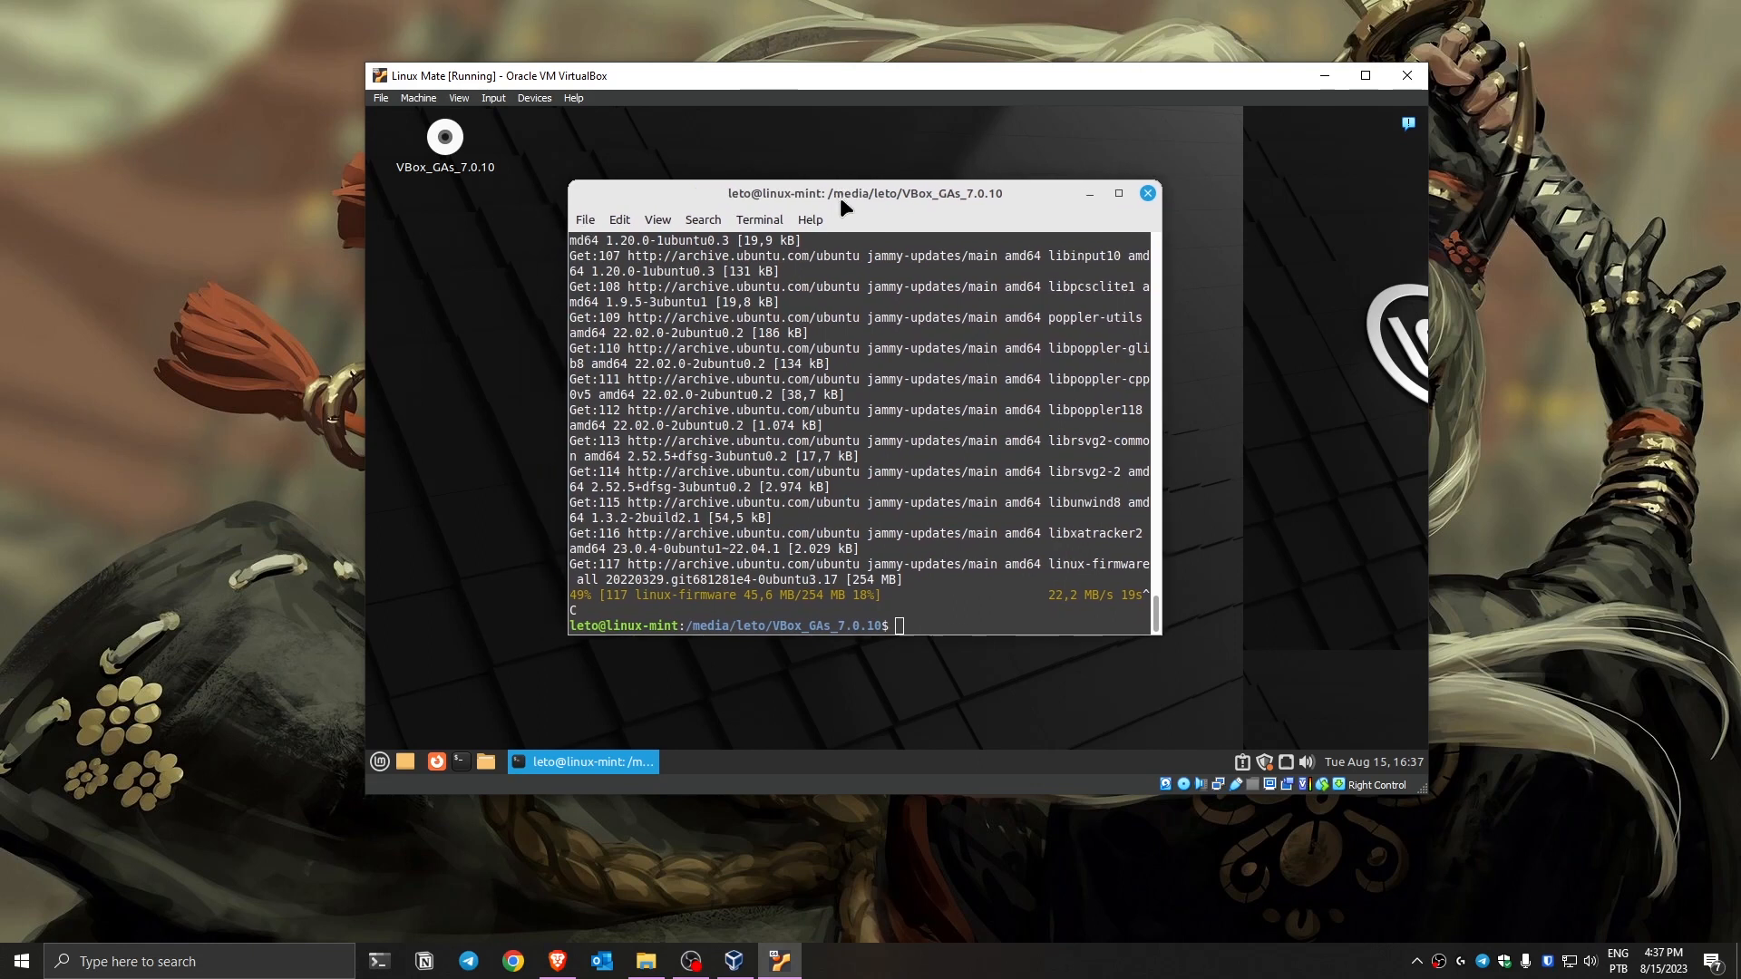
click(534, 98)
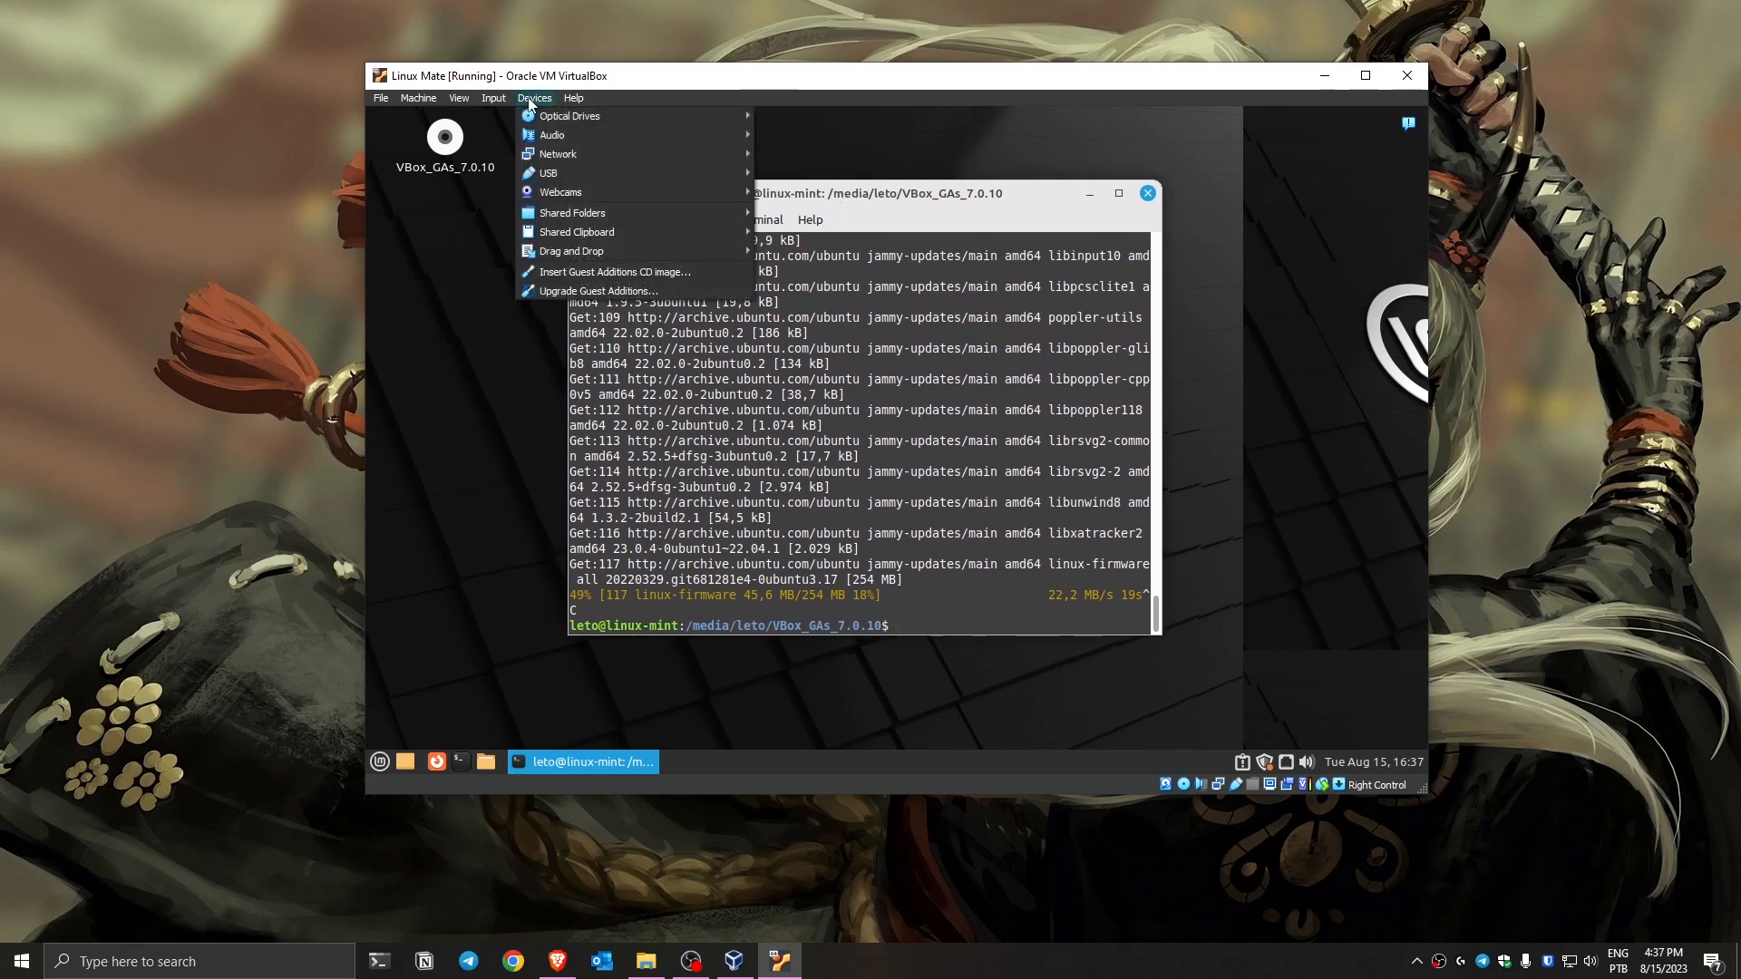
mouse_move(634, 113)
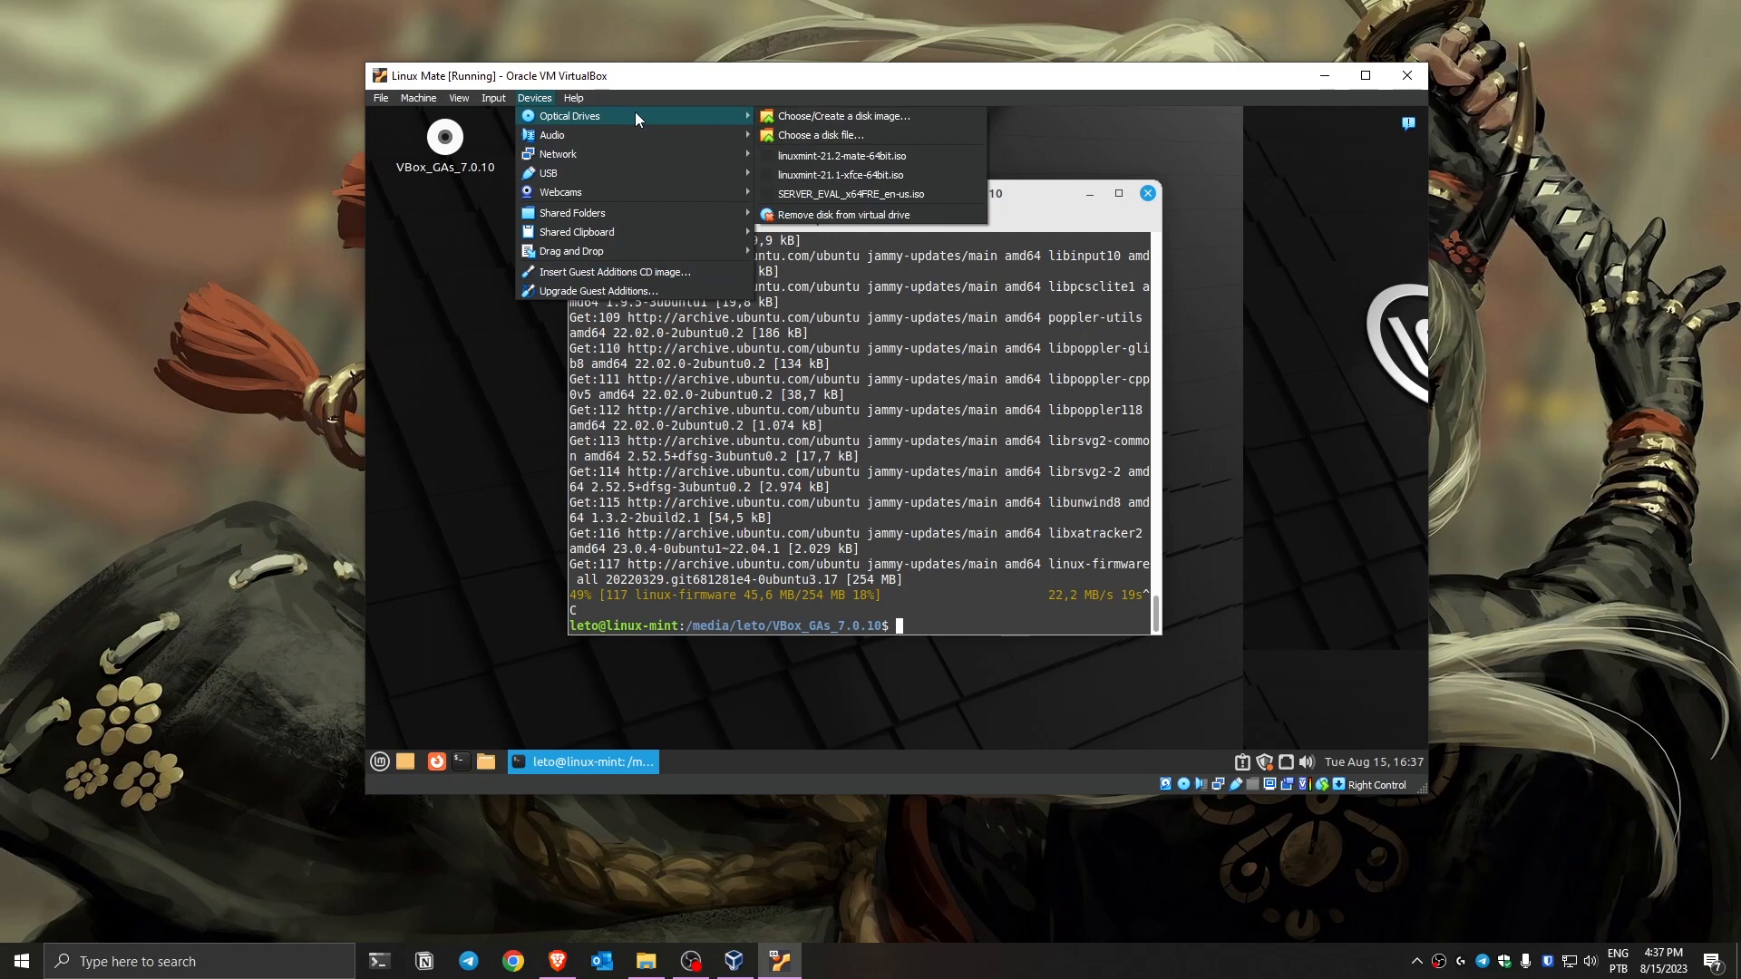
click(833, 215)
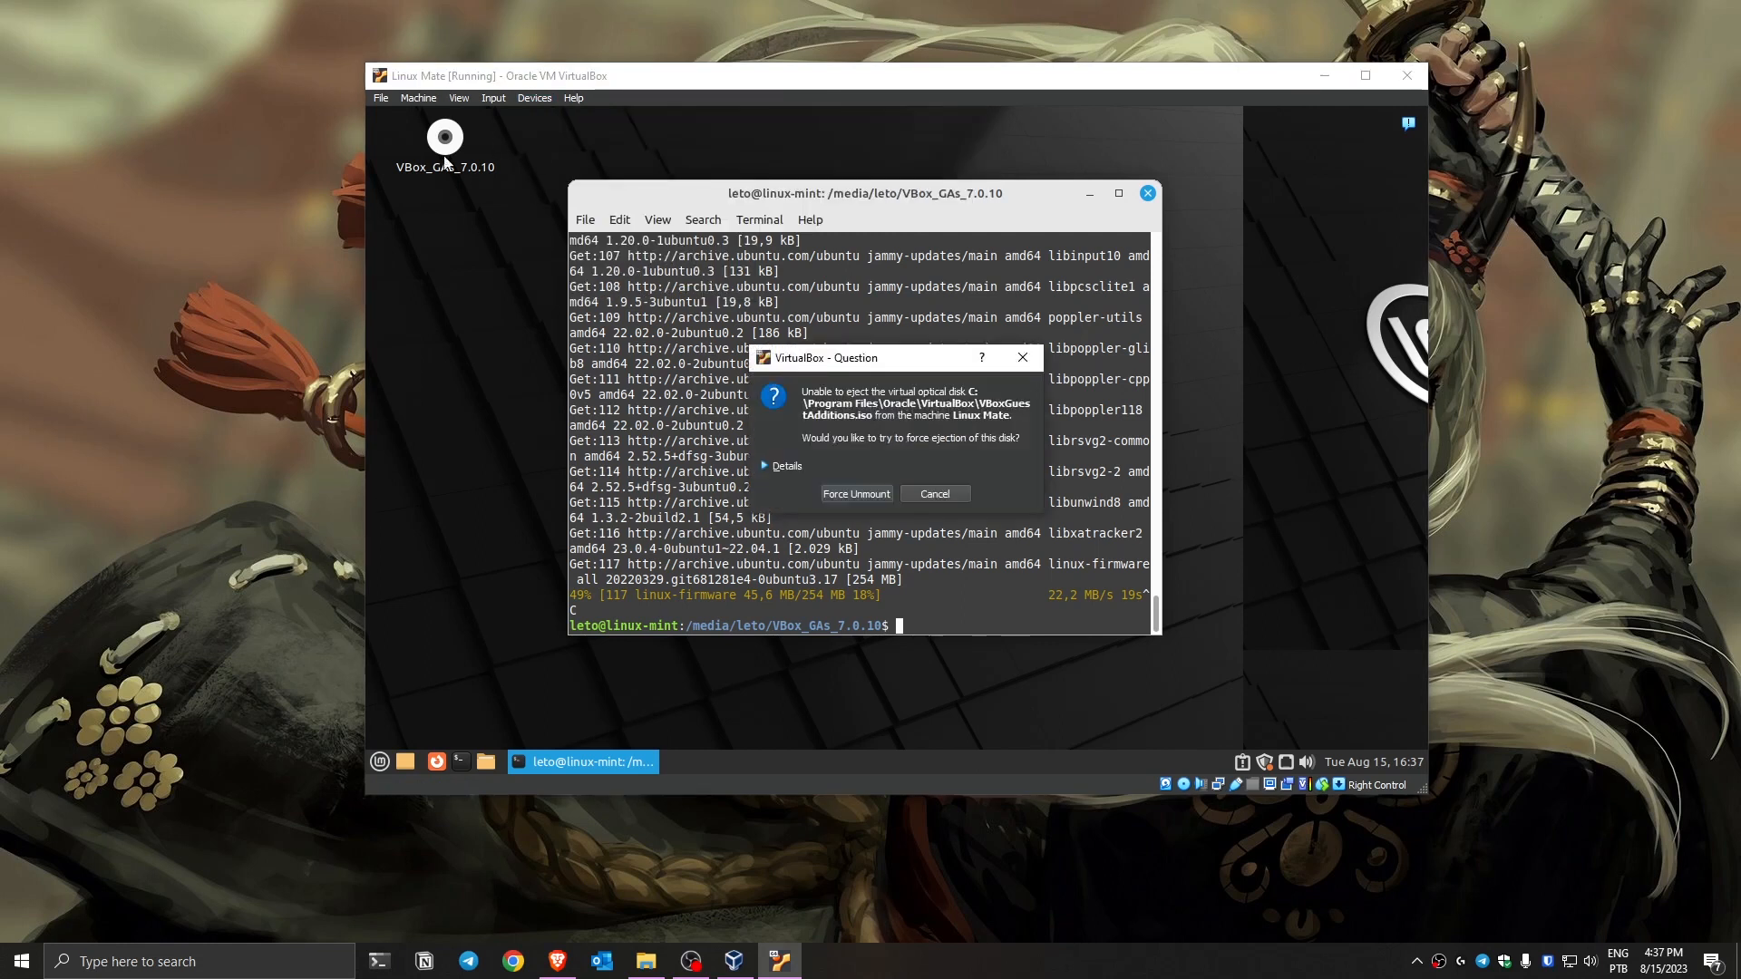
click(844, 495)
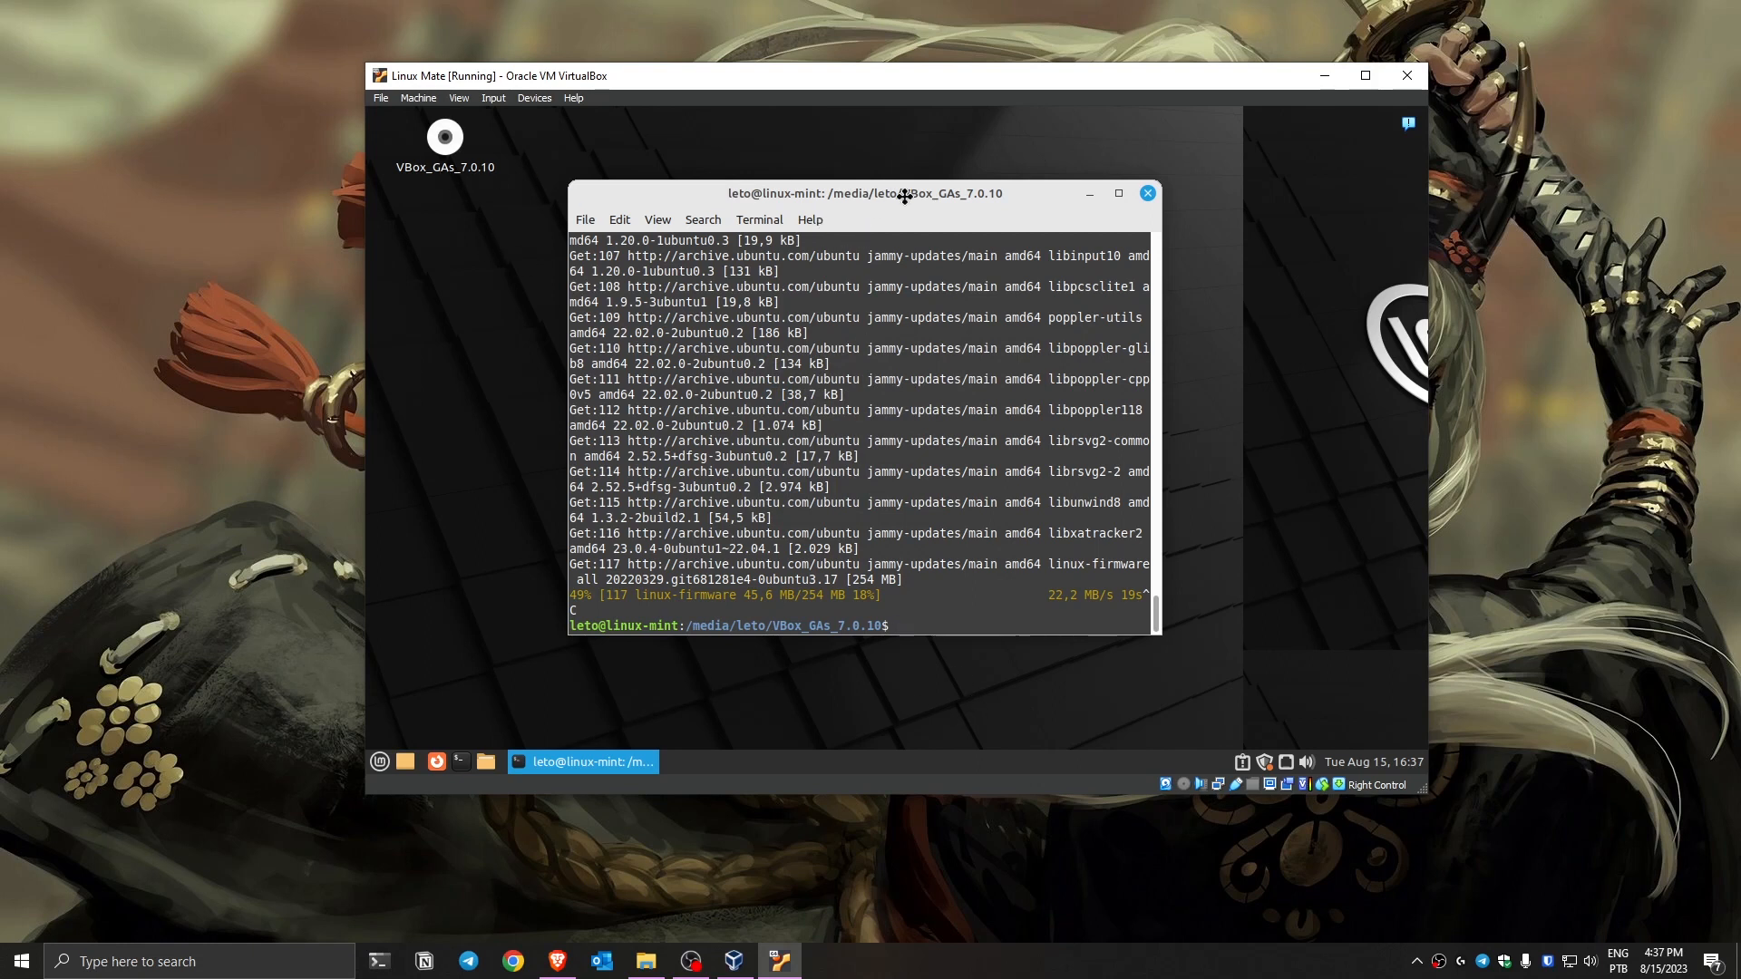
Close the guest's terminal and power off the Linux Mate virtual machine.
click(1148, 193)
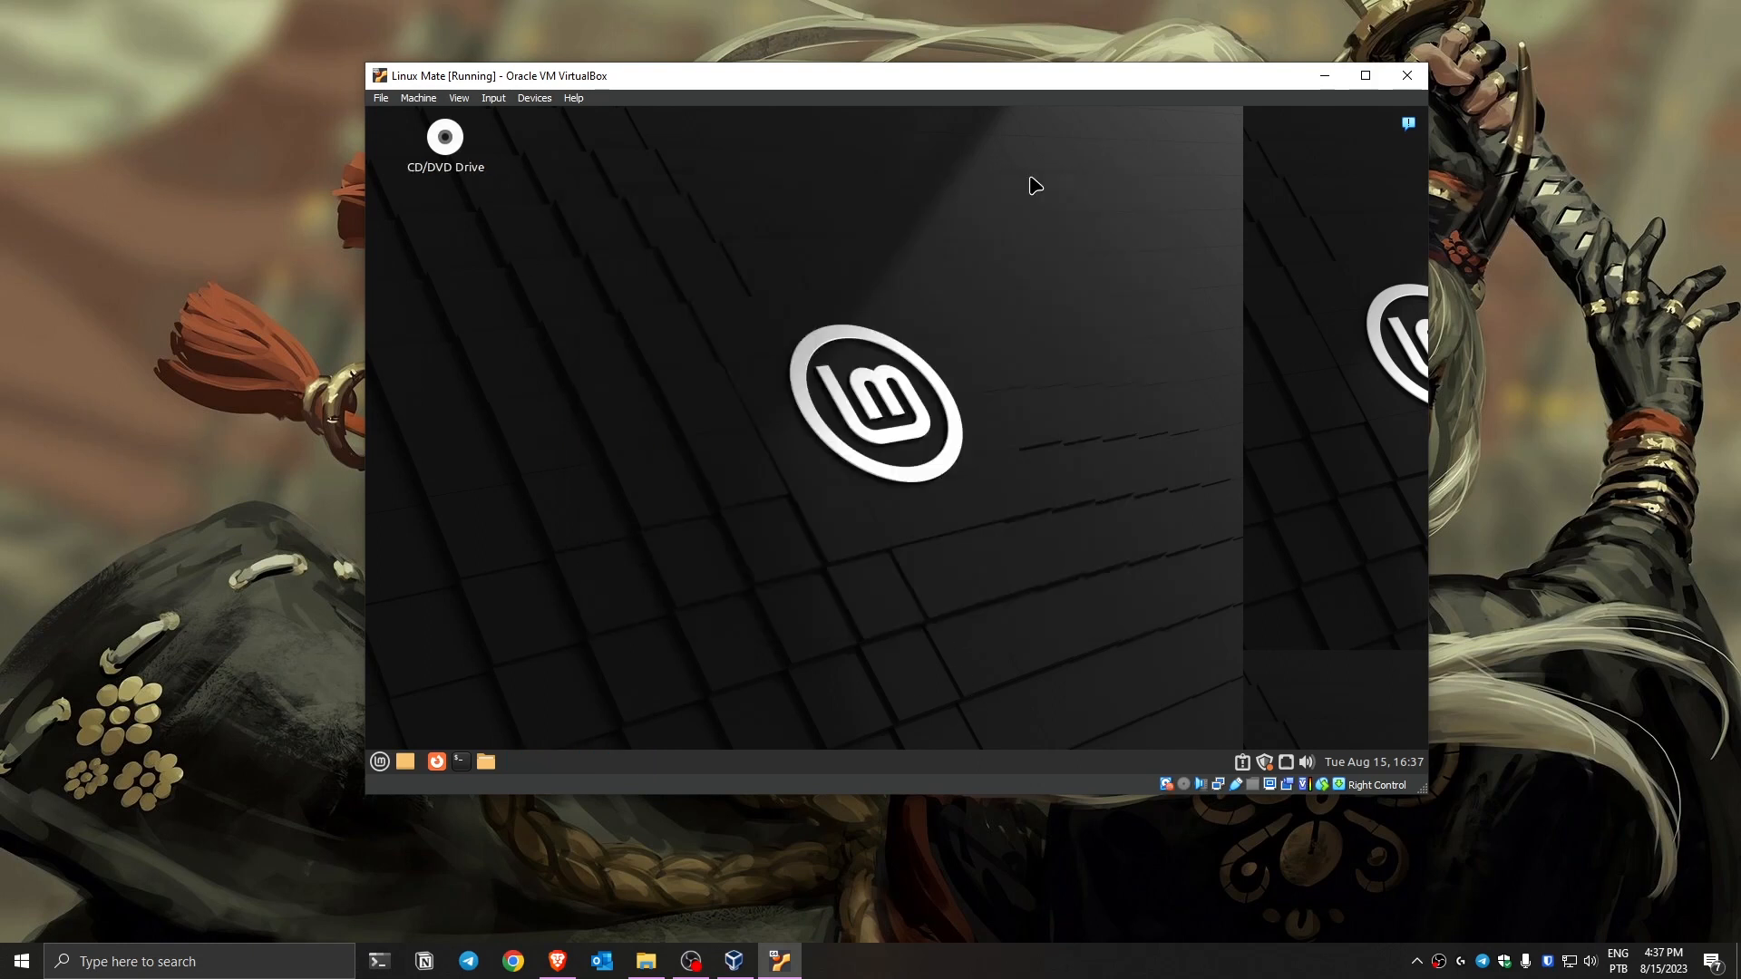
click(381, 98)
click(408, 158)
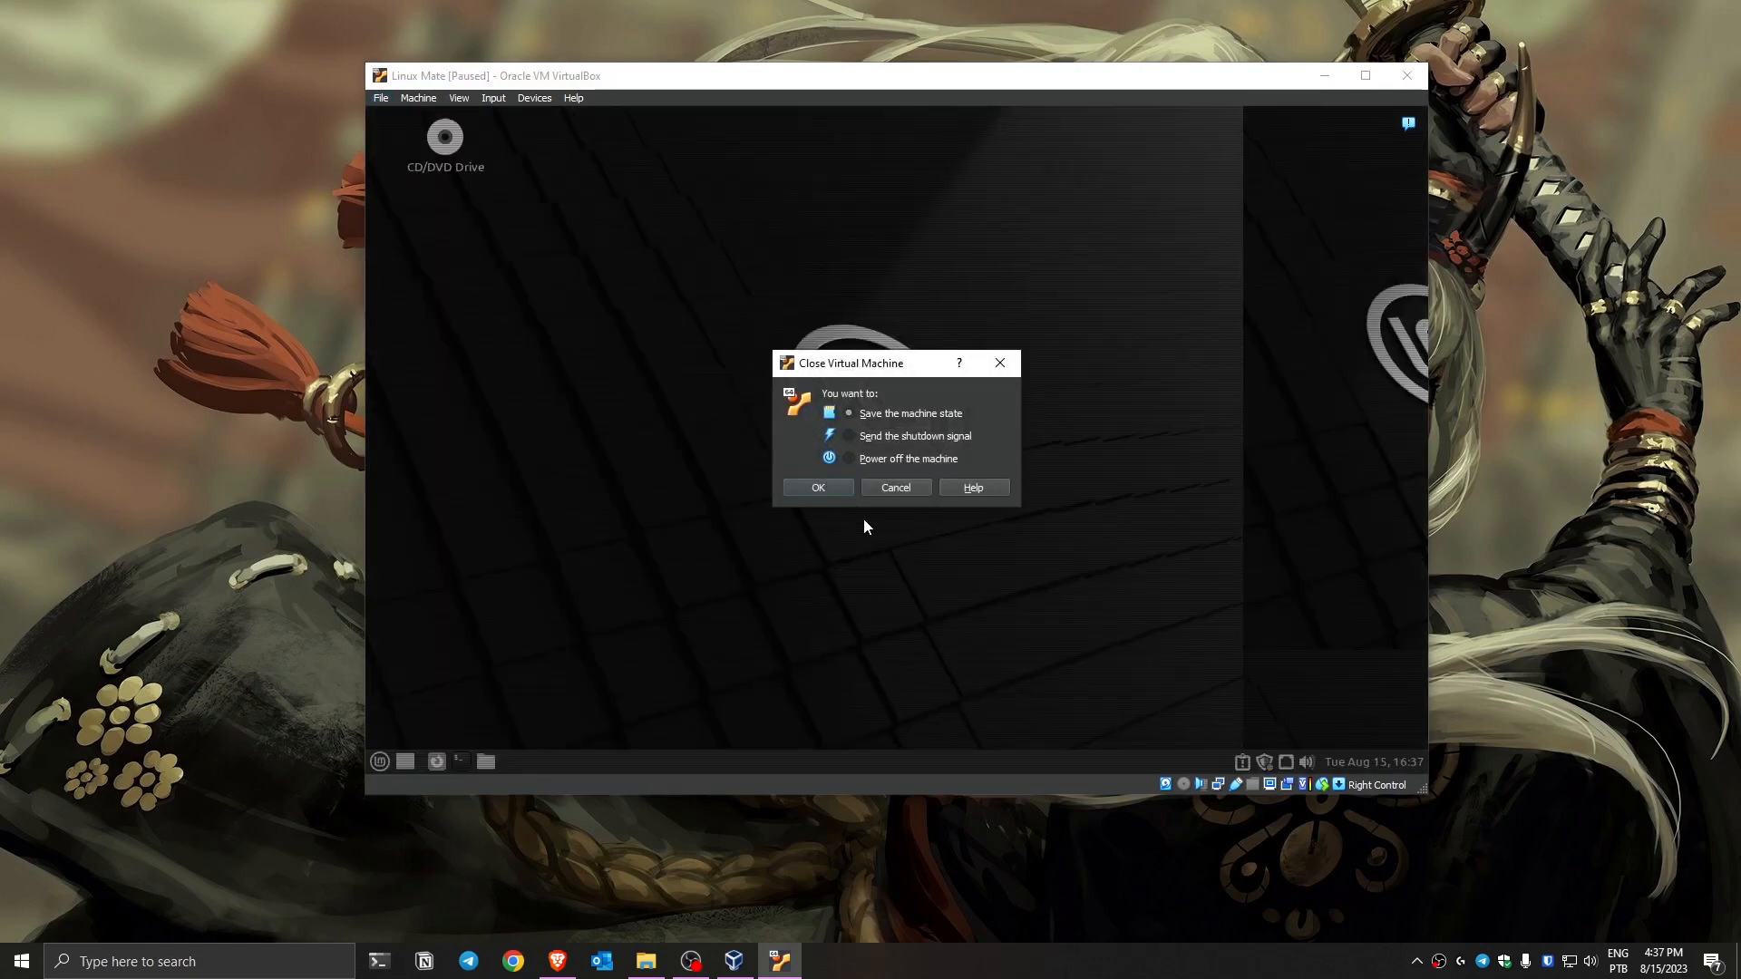
click(847, 458)
click(820, 488)
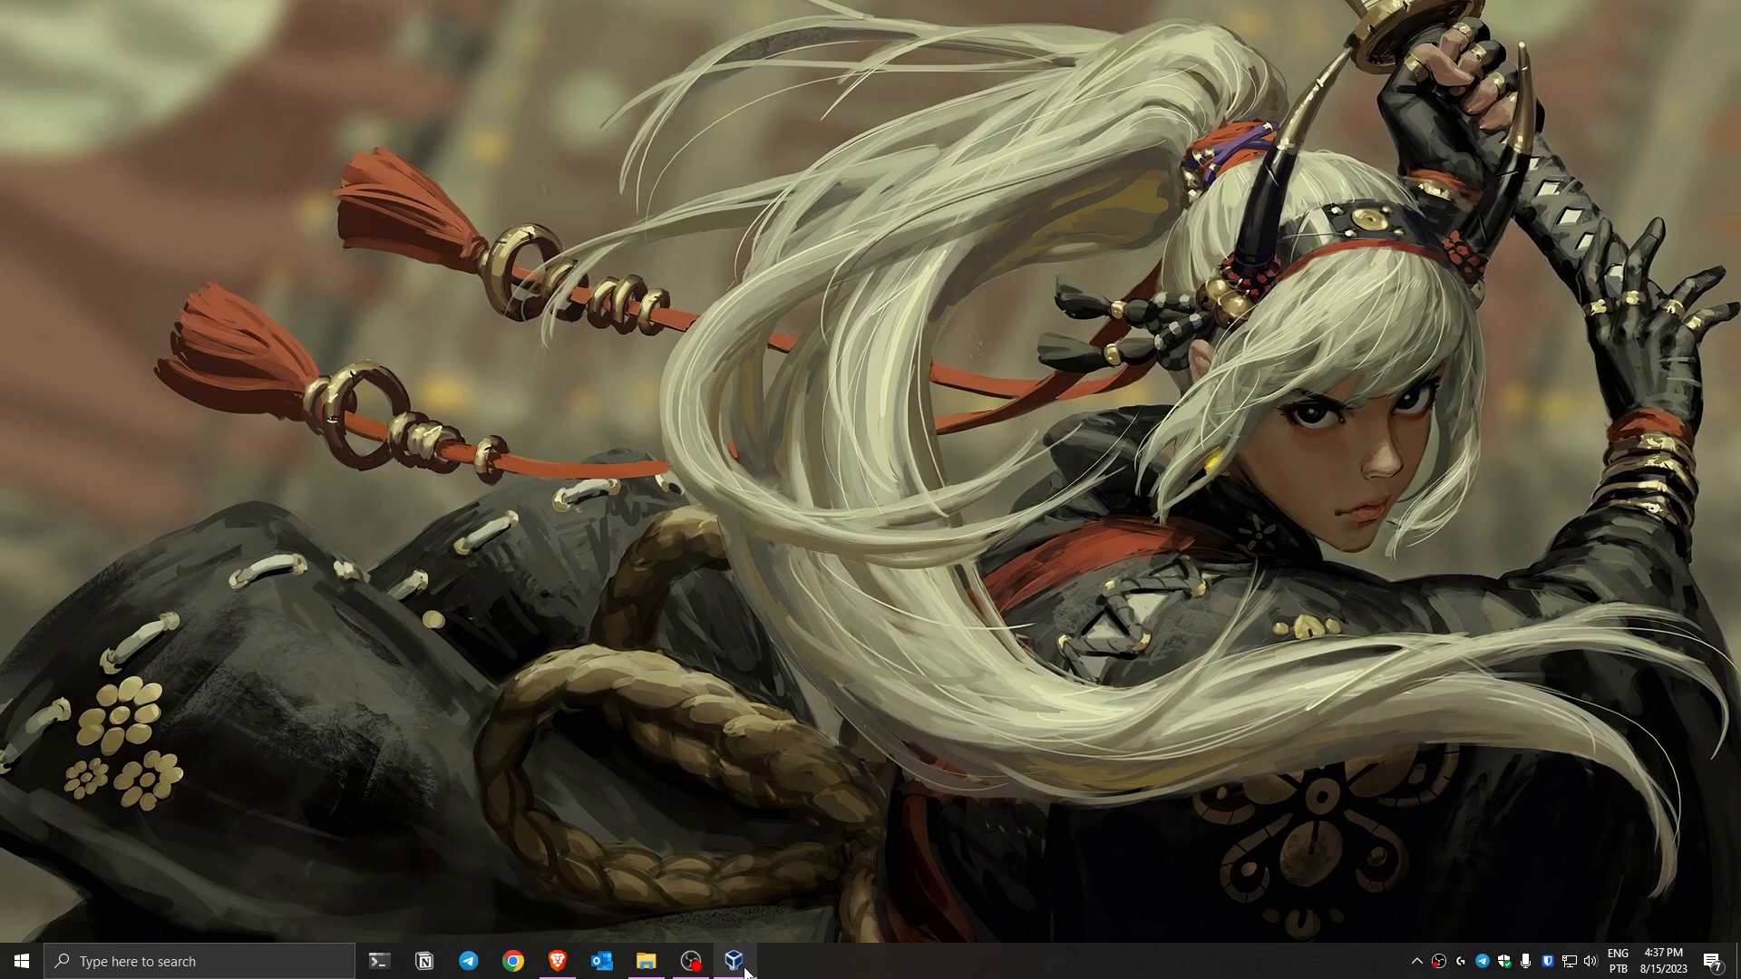
Switch to VirtualBox Manager, open Linux Mate's system settings, and try 16384 MB of base memory before lowering it.
click(743, 969)
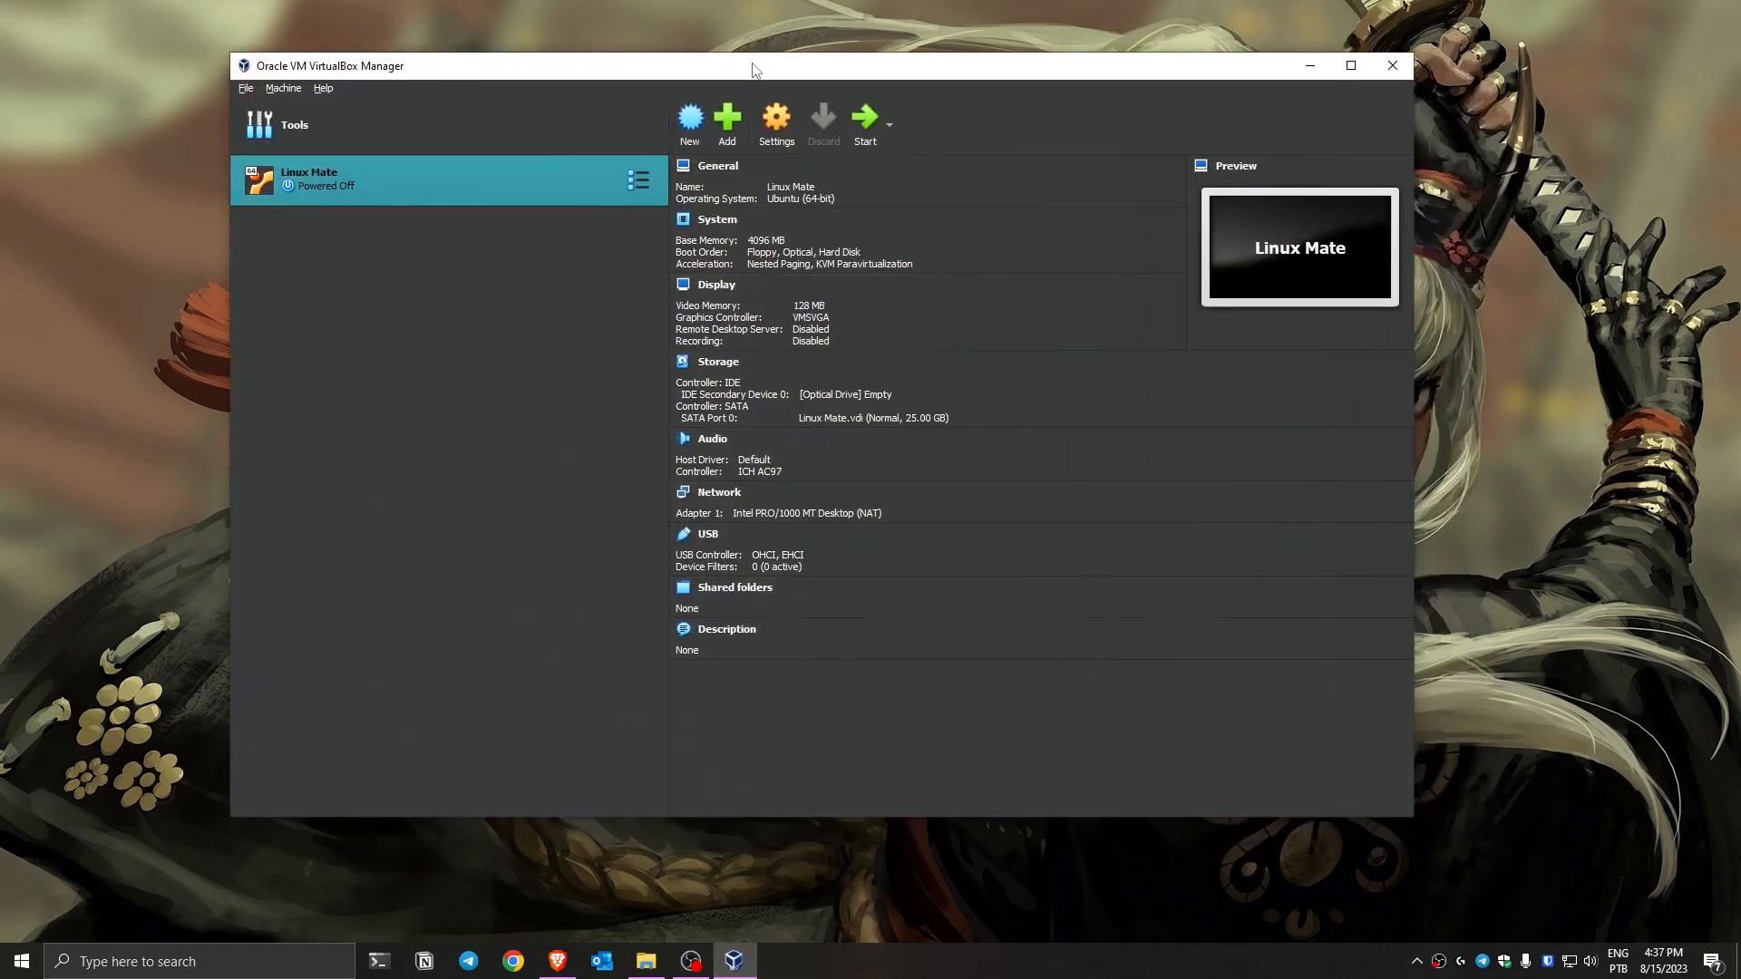
drag(752, 70, 821, 70)
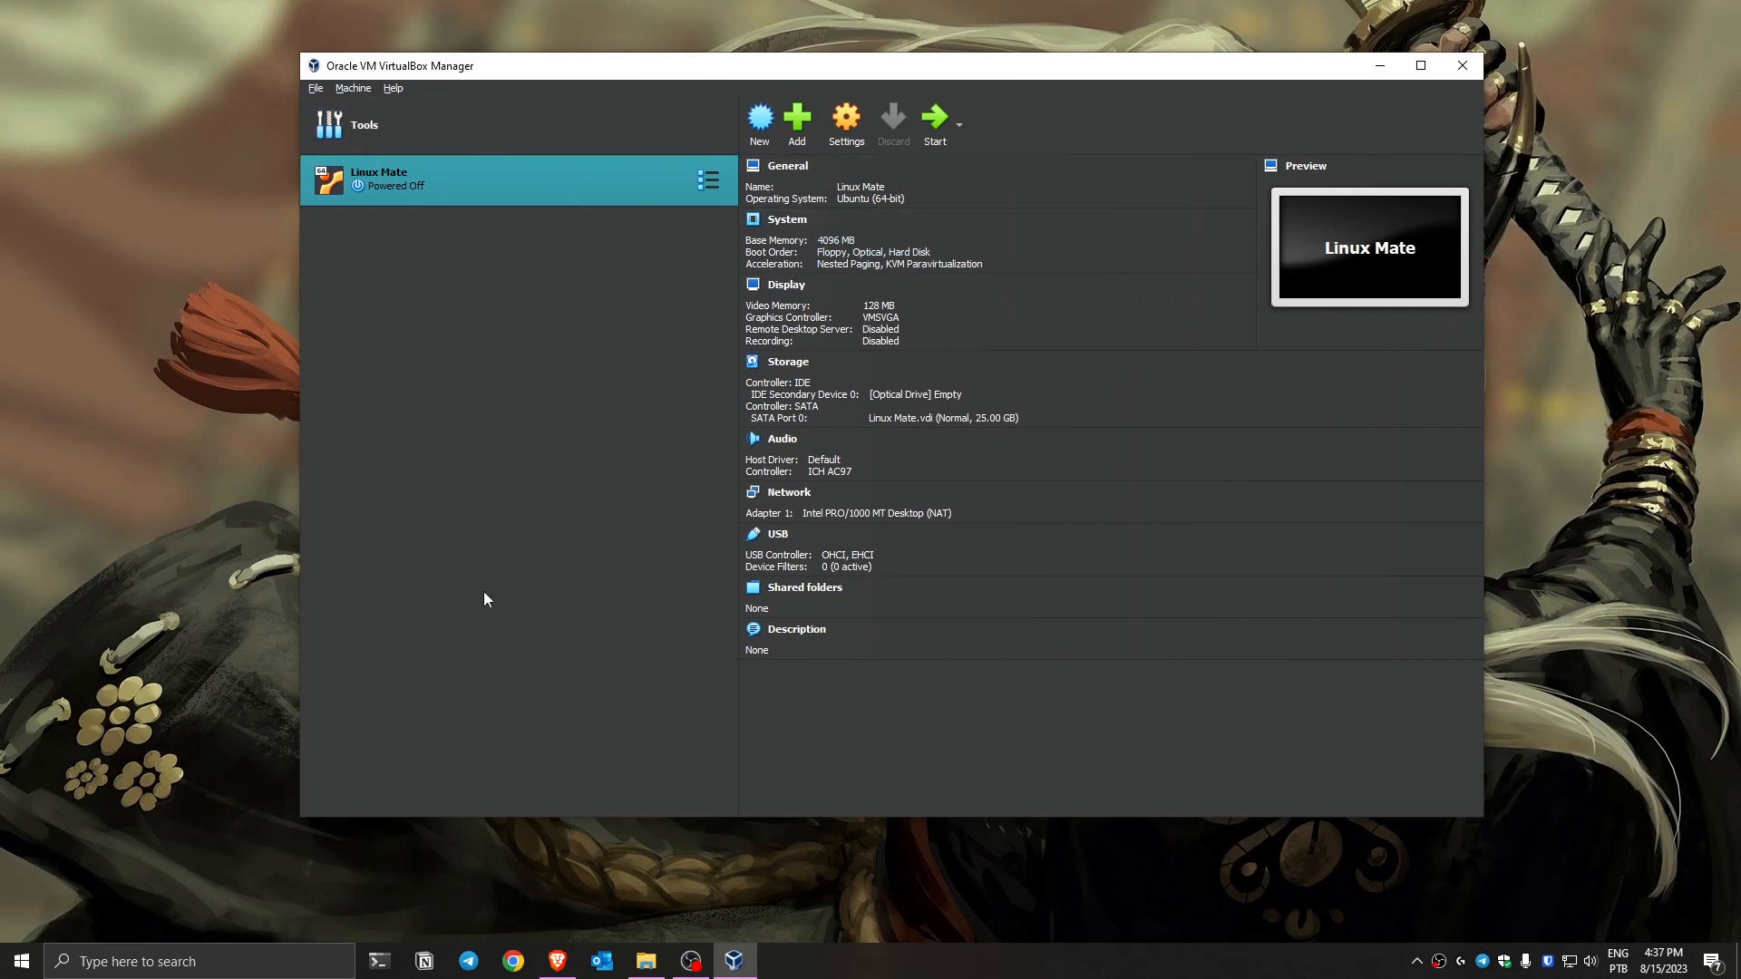
click(840, 134)
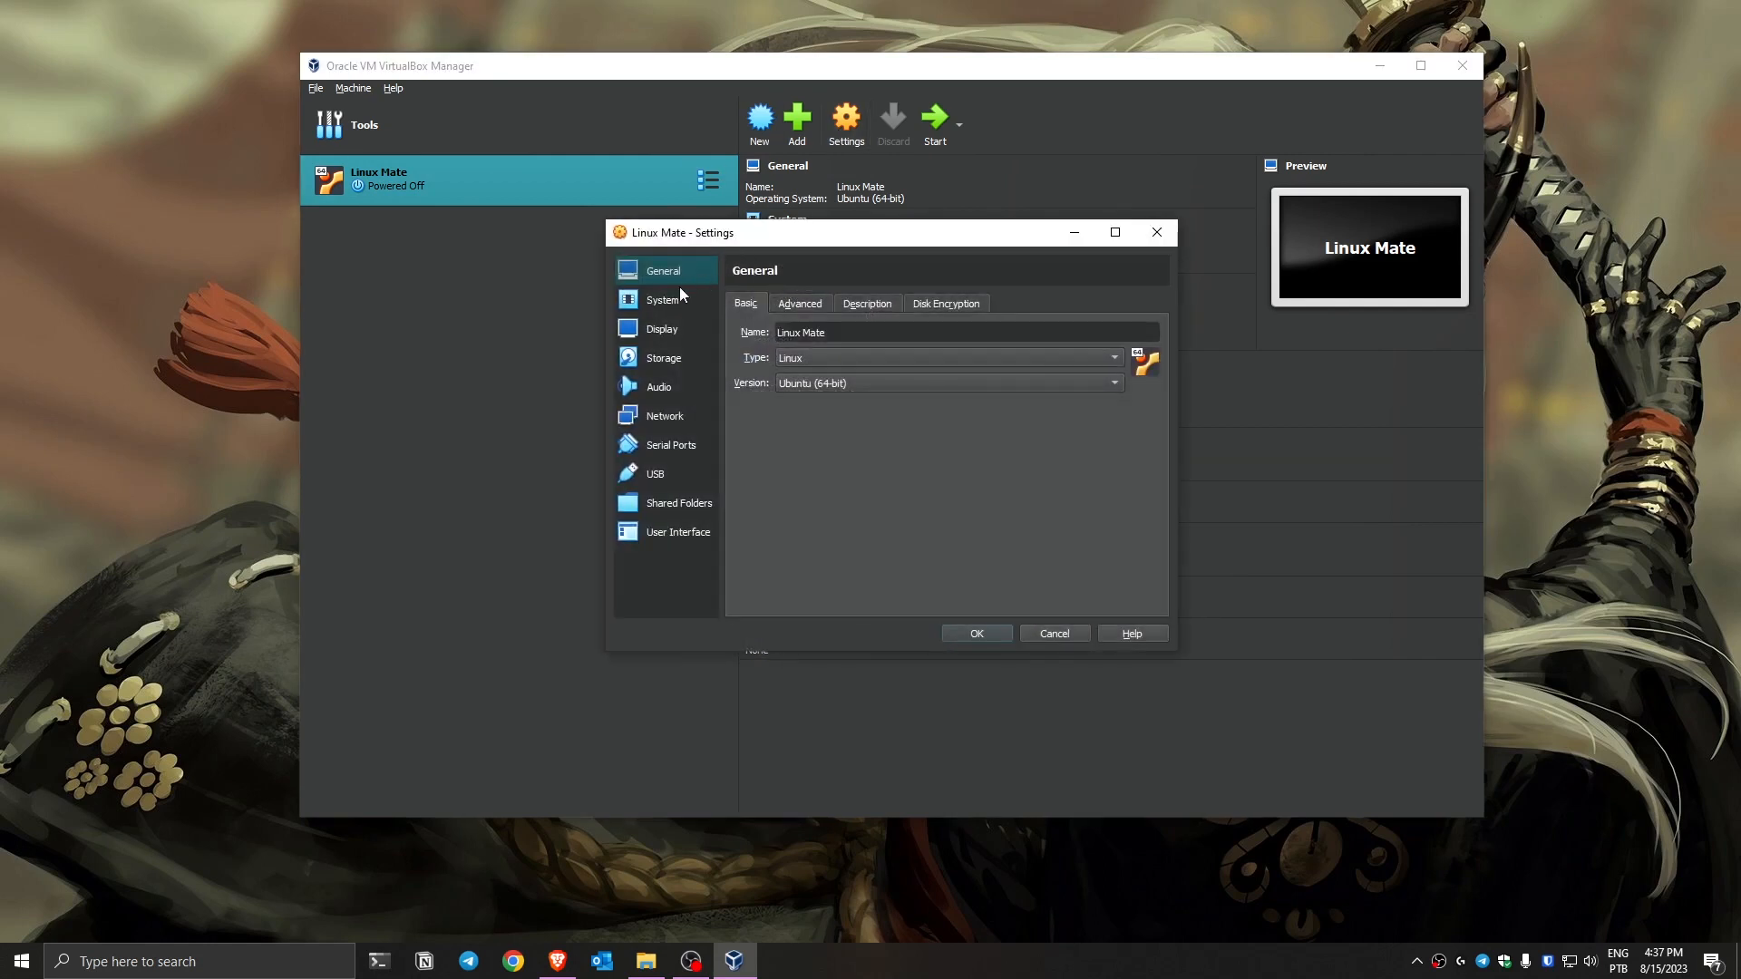
click(678, 295)
drag(894, 328, 1151, 344)
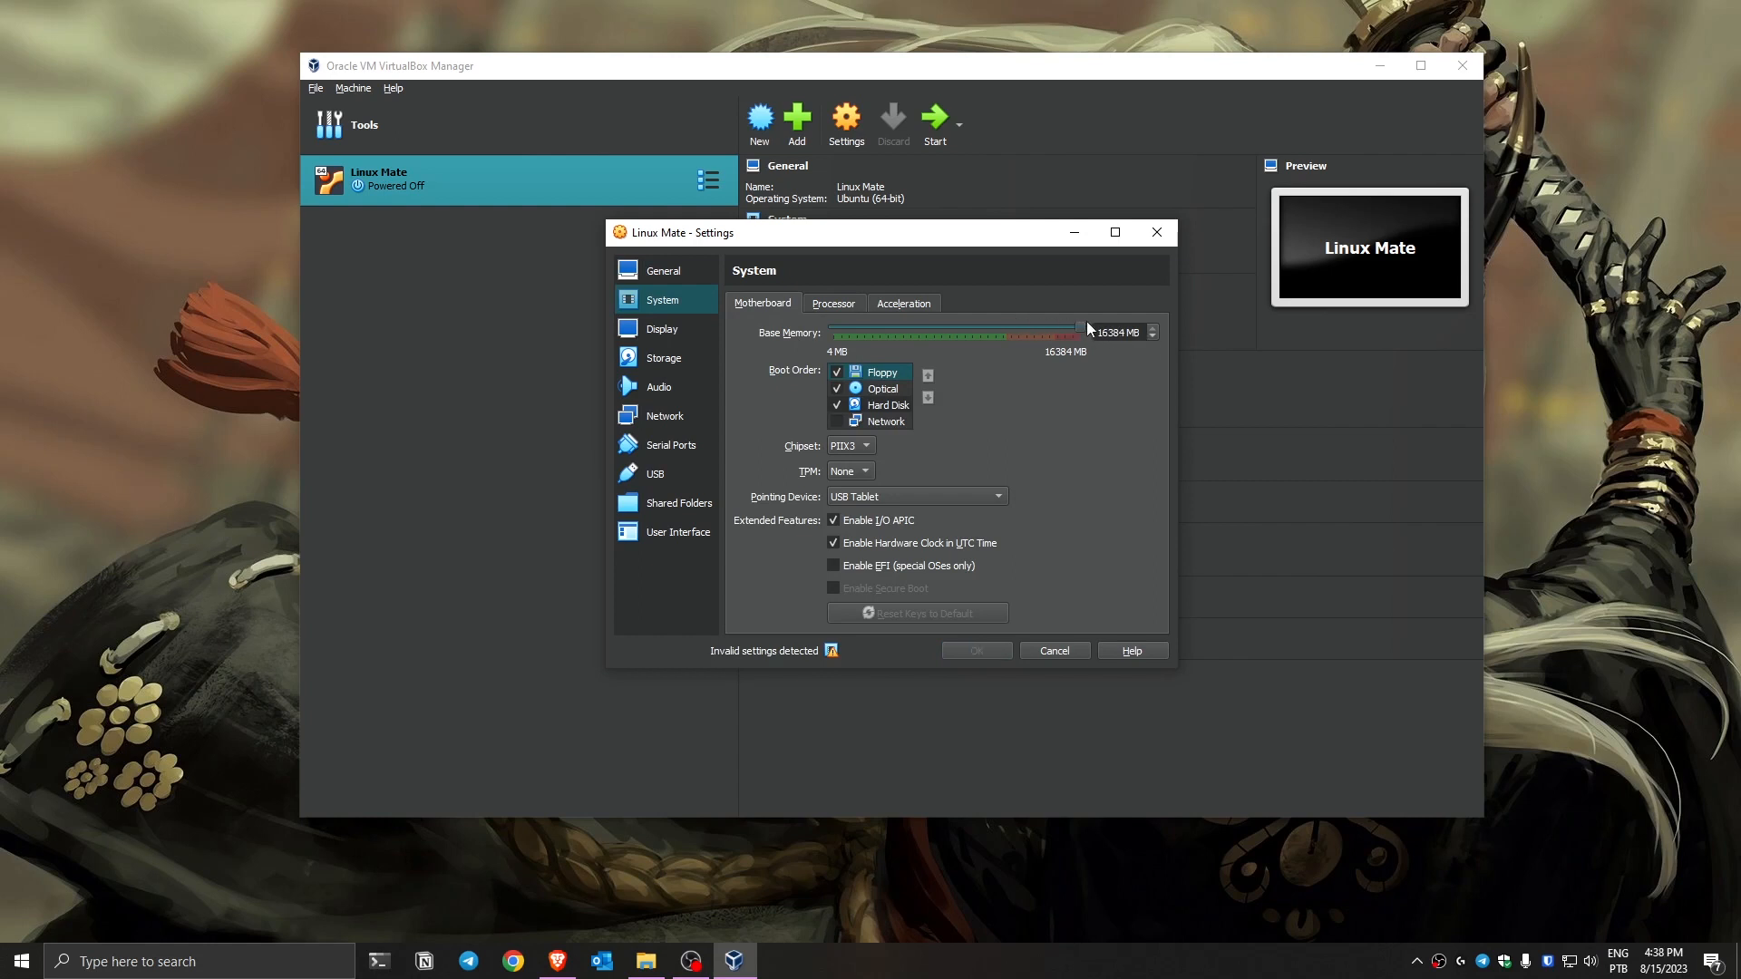
drag(1085, 329, 933, 340)
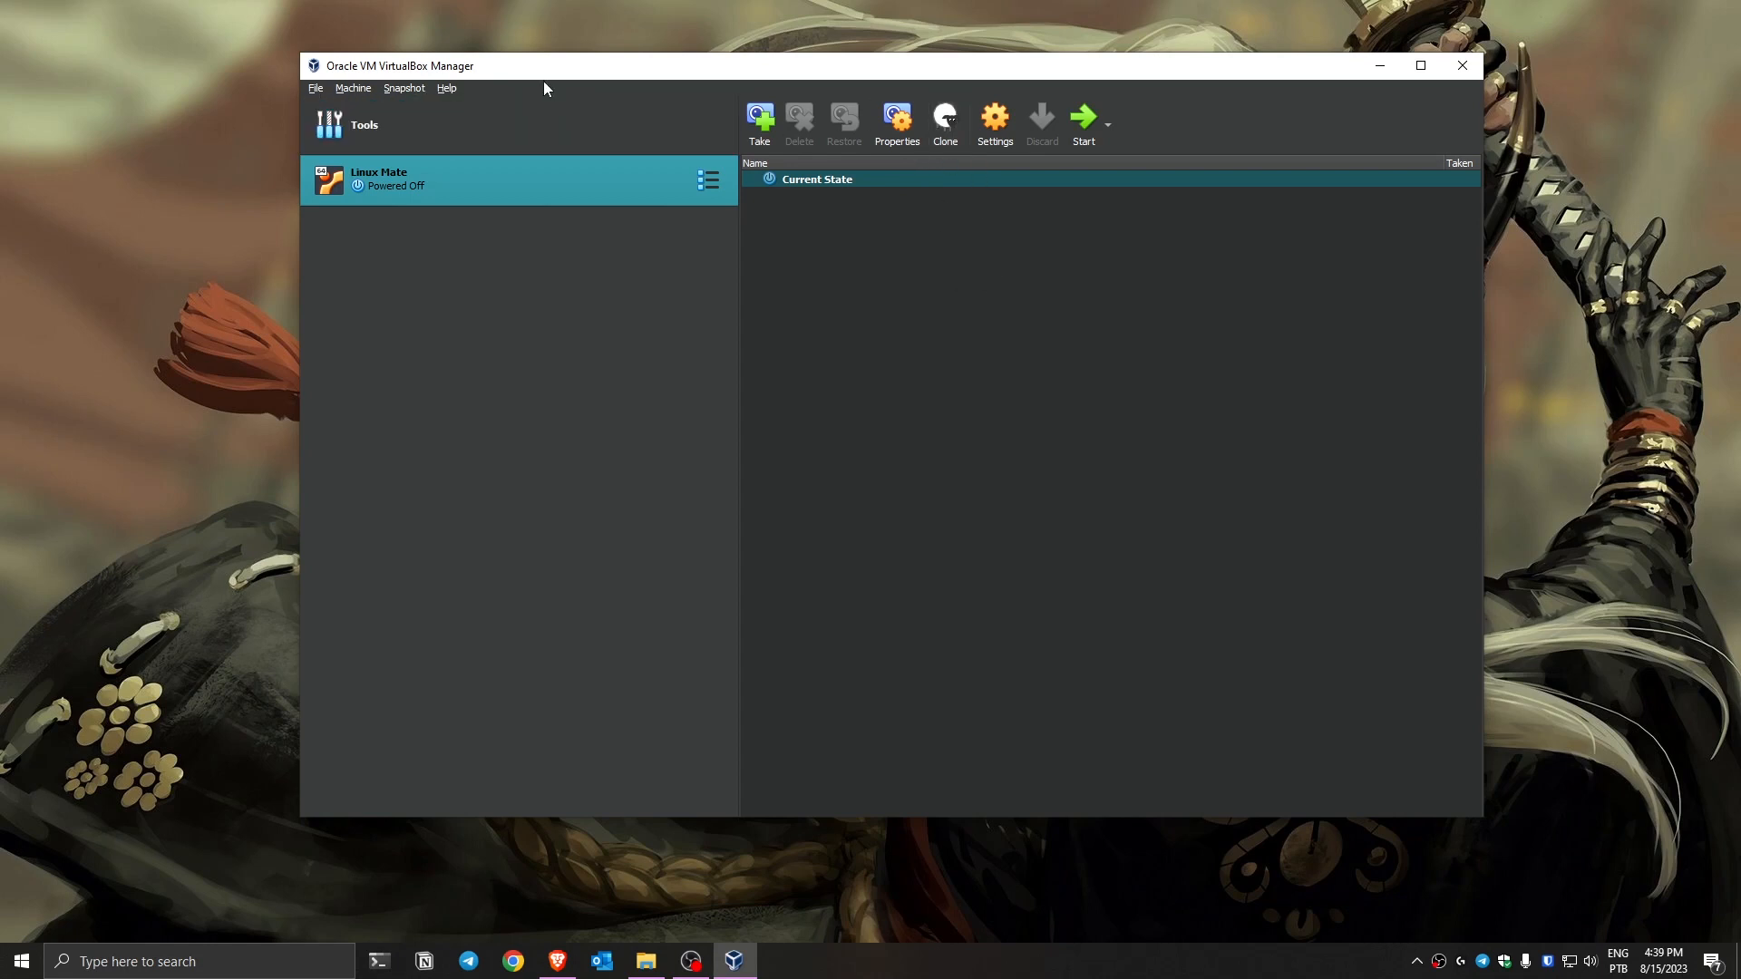
drag(542, 72, 736, 36)
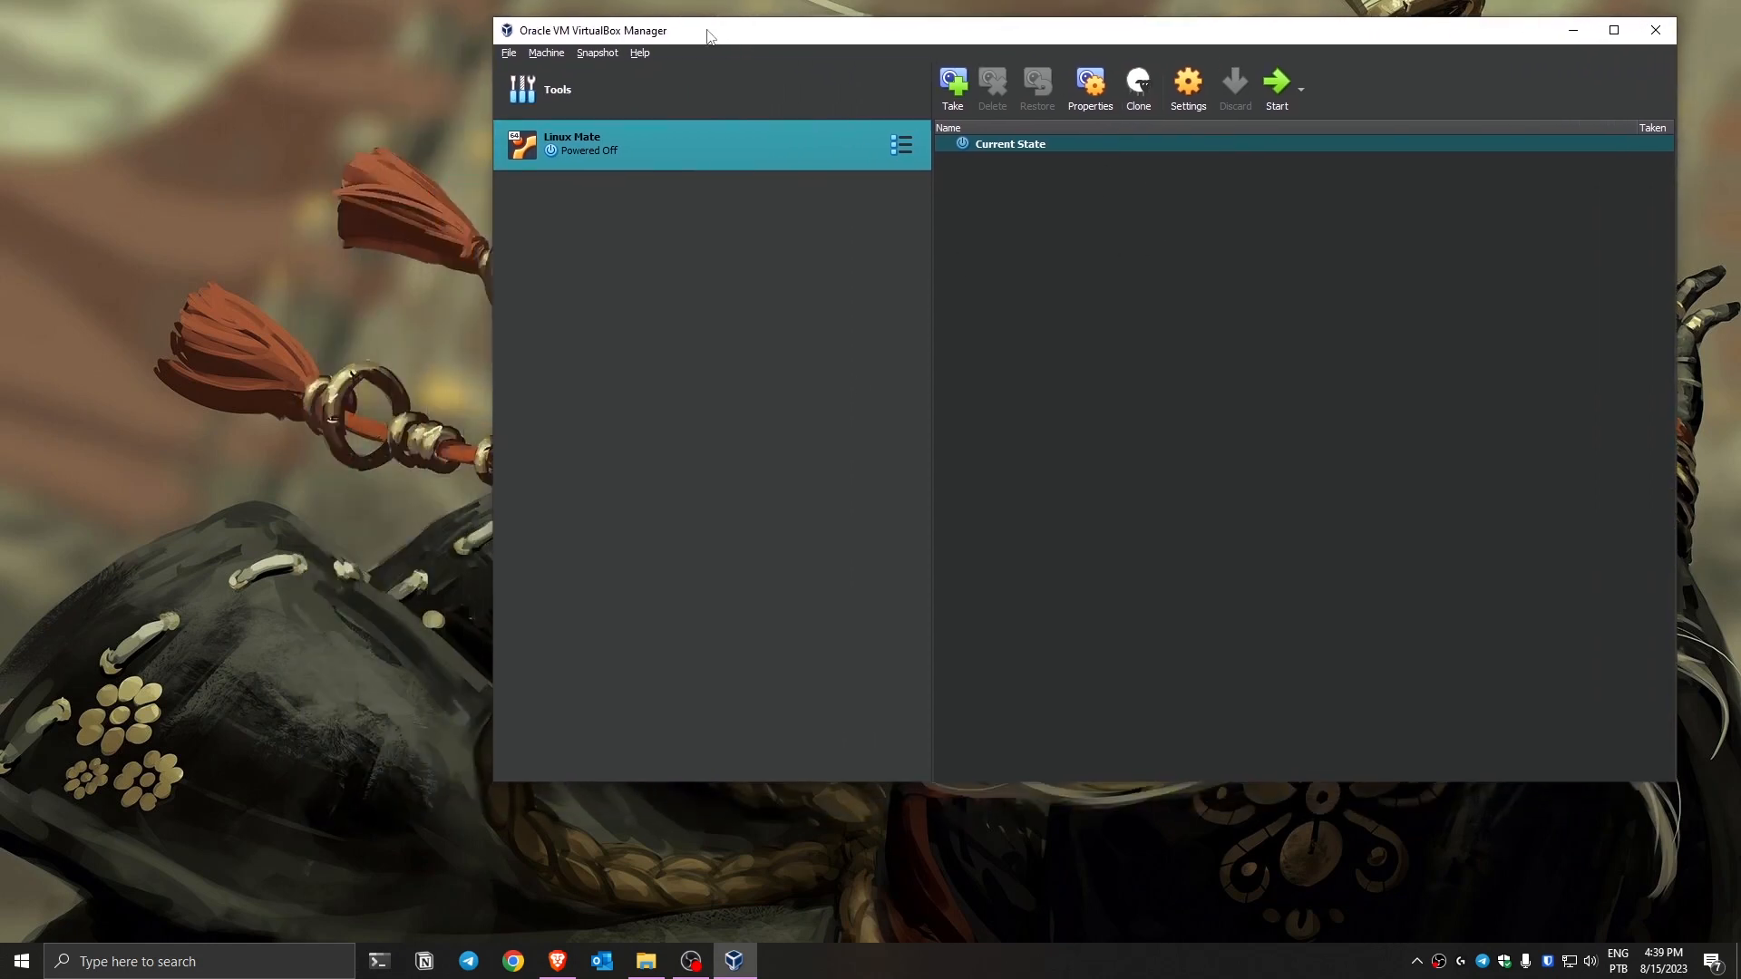
drag(490, 284, 104, 284)
drag(106, 350, 723, 300)
drag(999, 45, 748, 63)
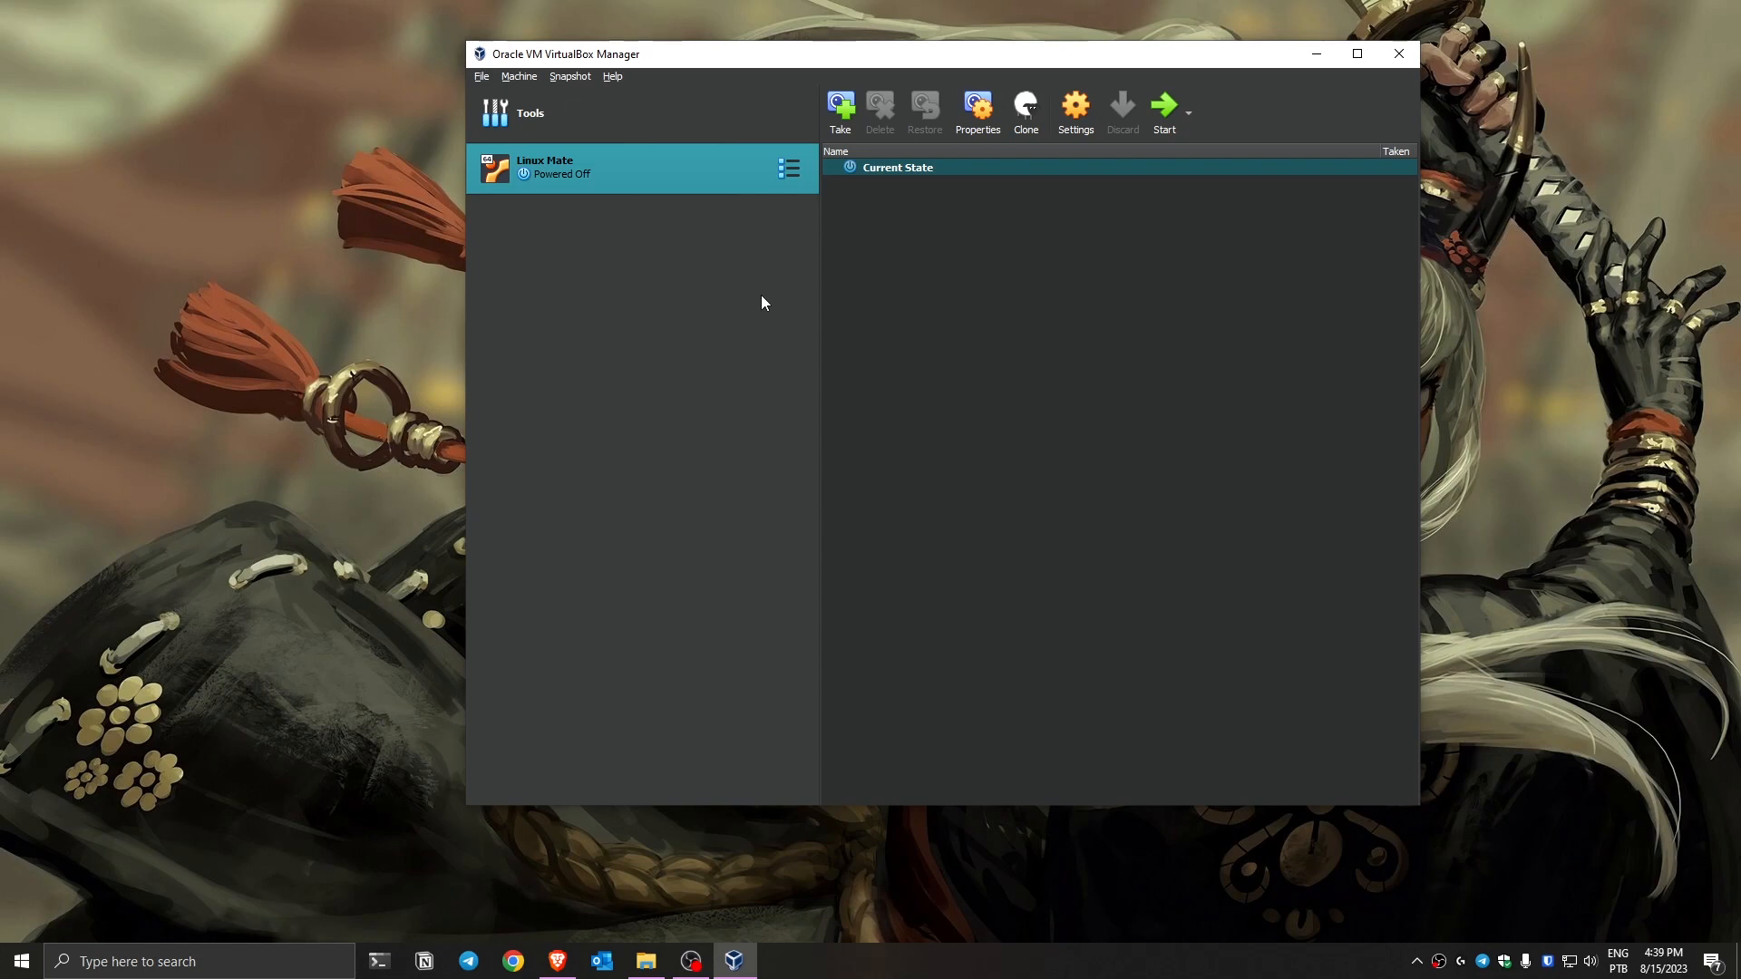
drag(862, 69, 792, 39)
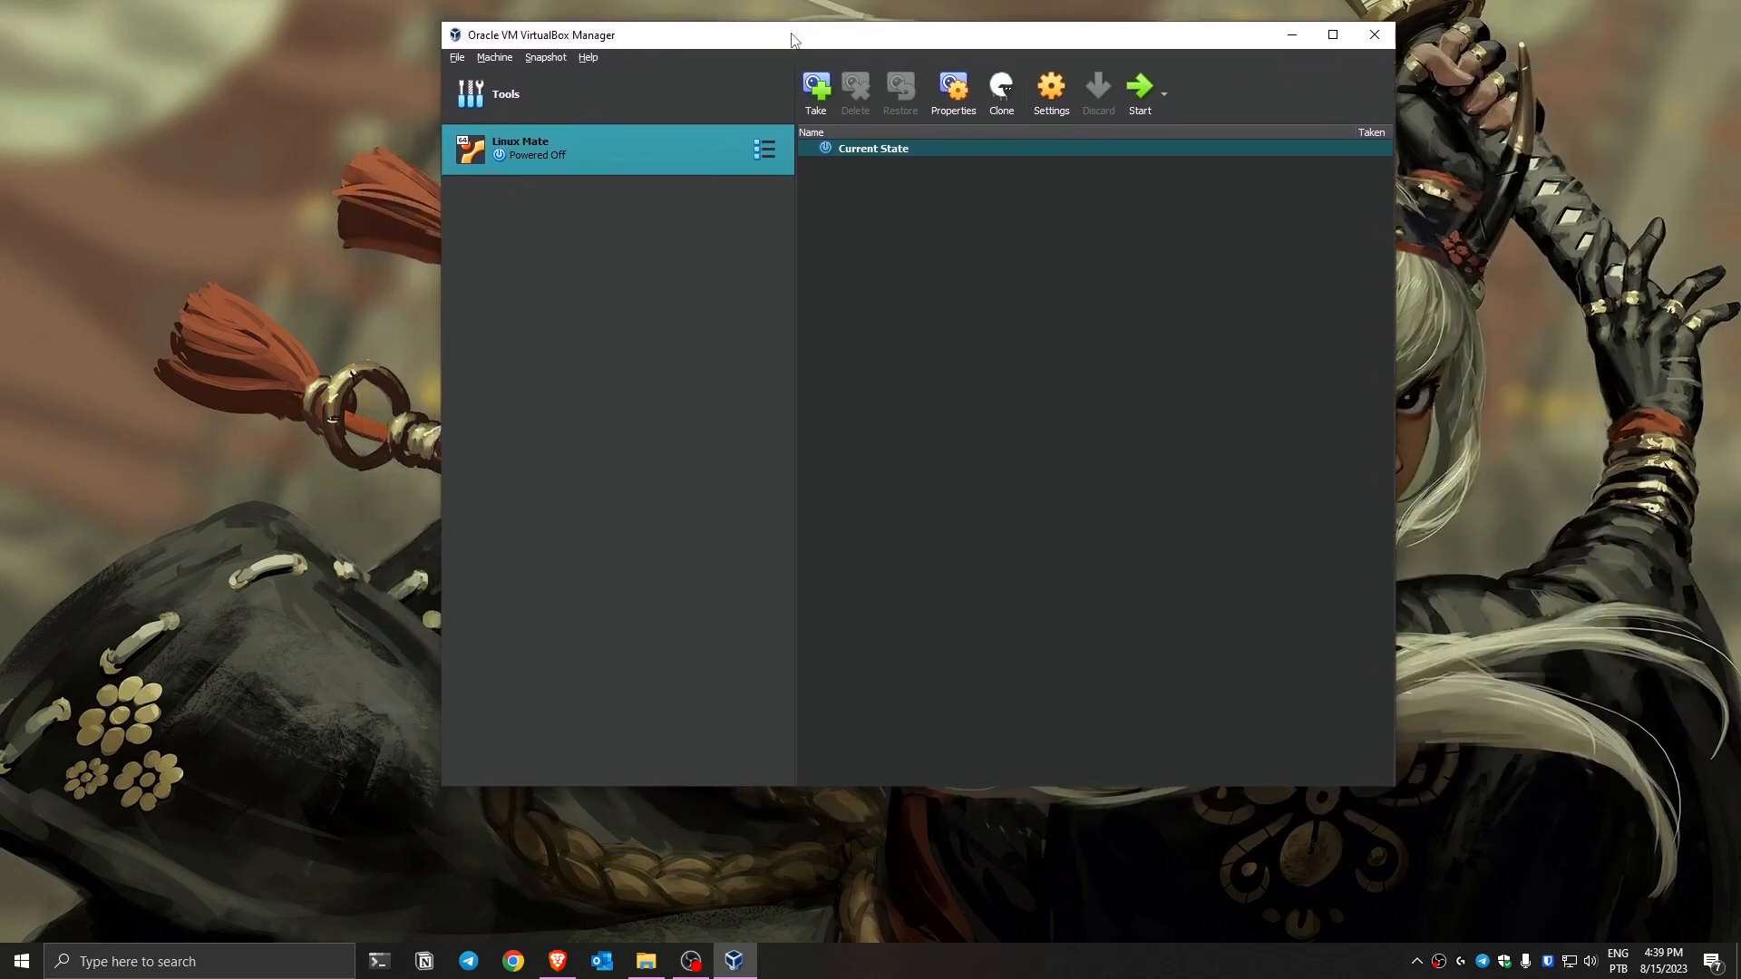
mouse_move(439, 285)
mouse_down()
mouse_move(333, 276)
mouse_move(461, 274)
mouse_up()
drag(777, 47, 740, 59)
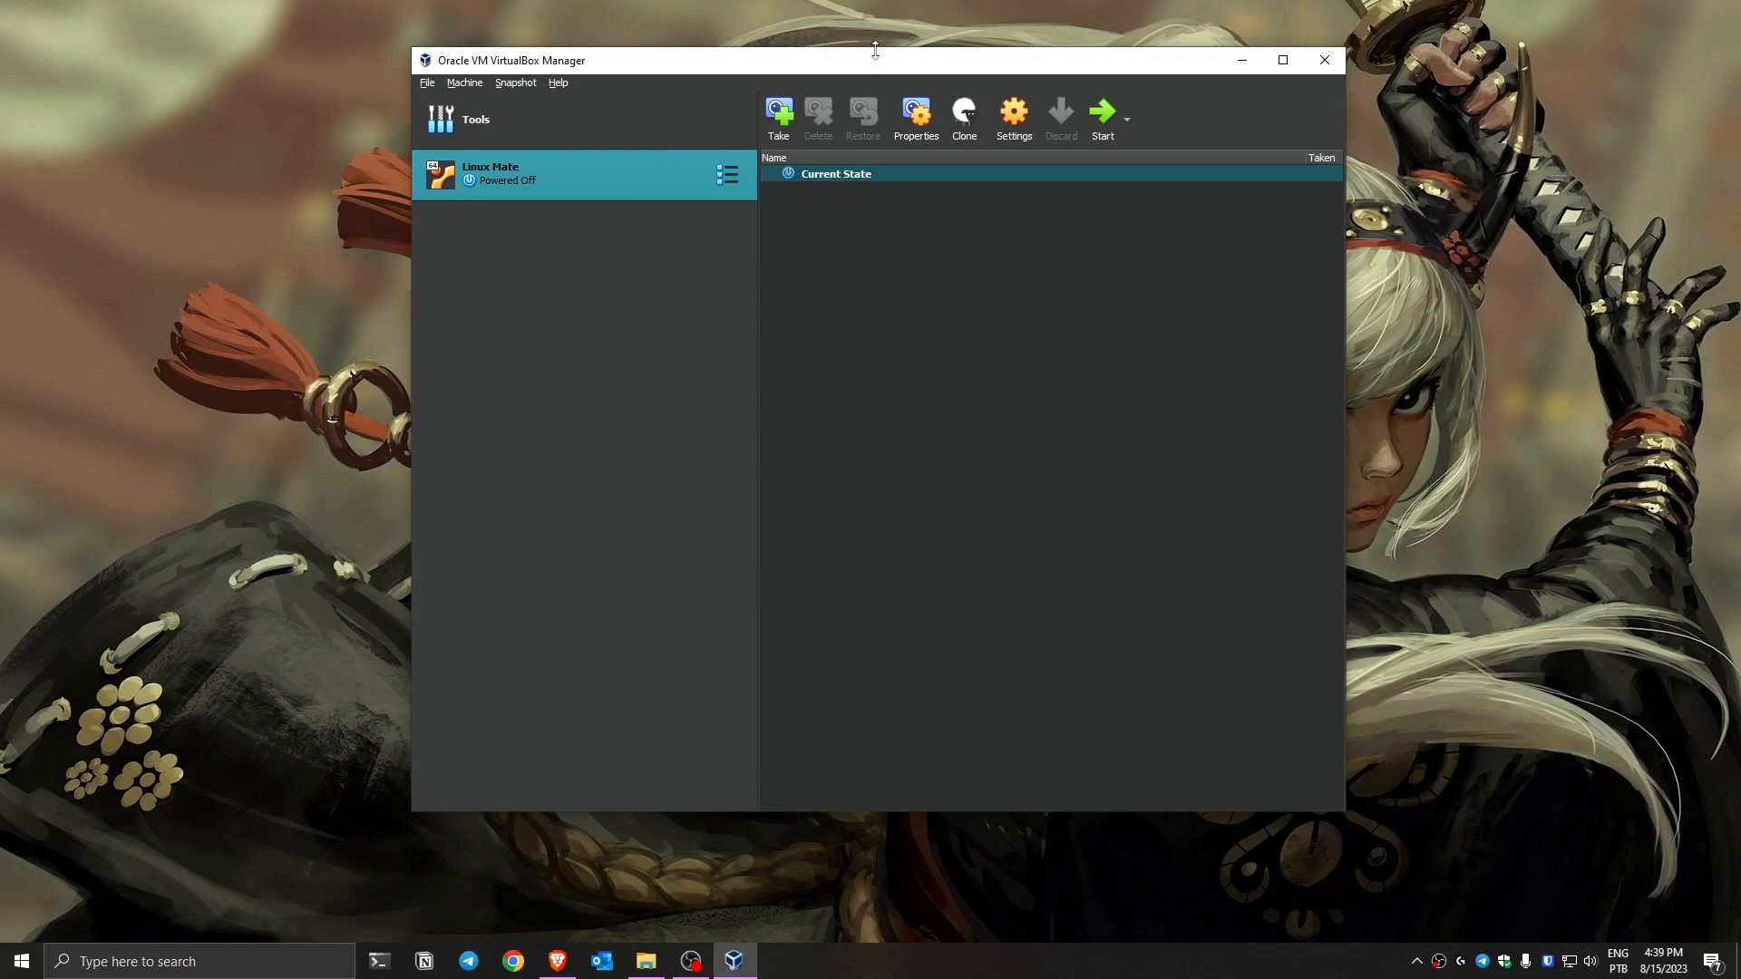
drag(875, 49, 838, 39)
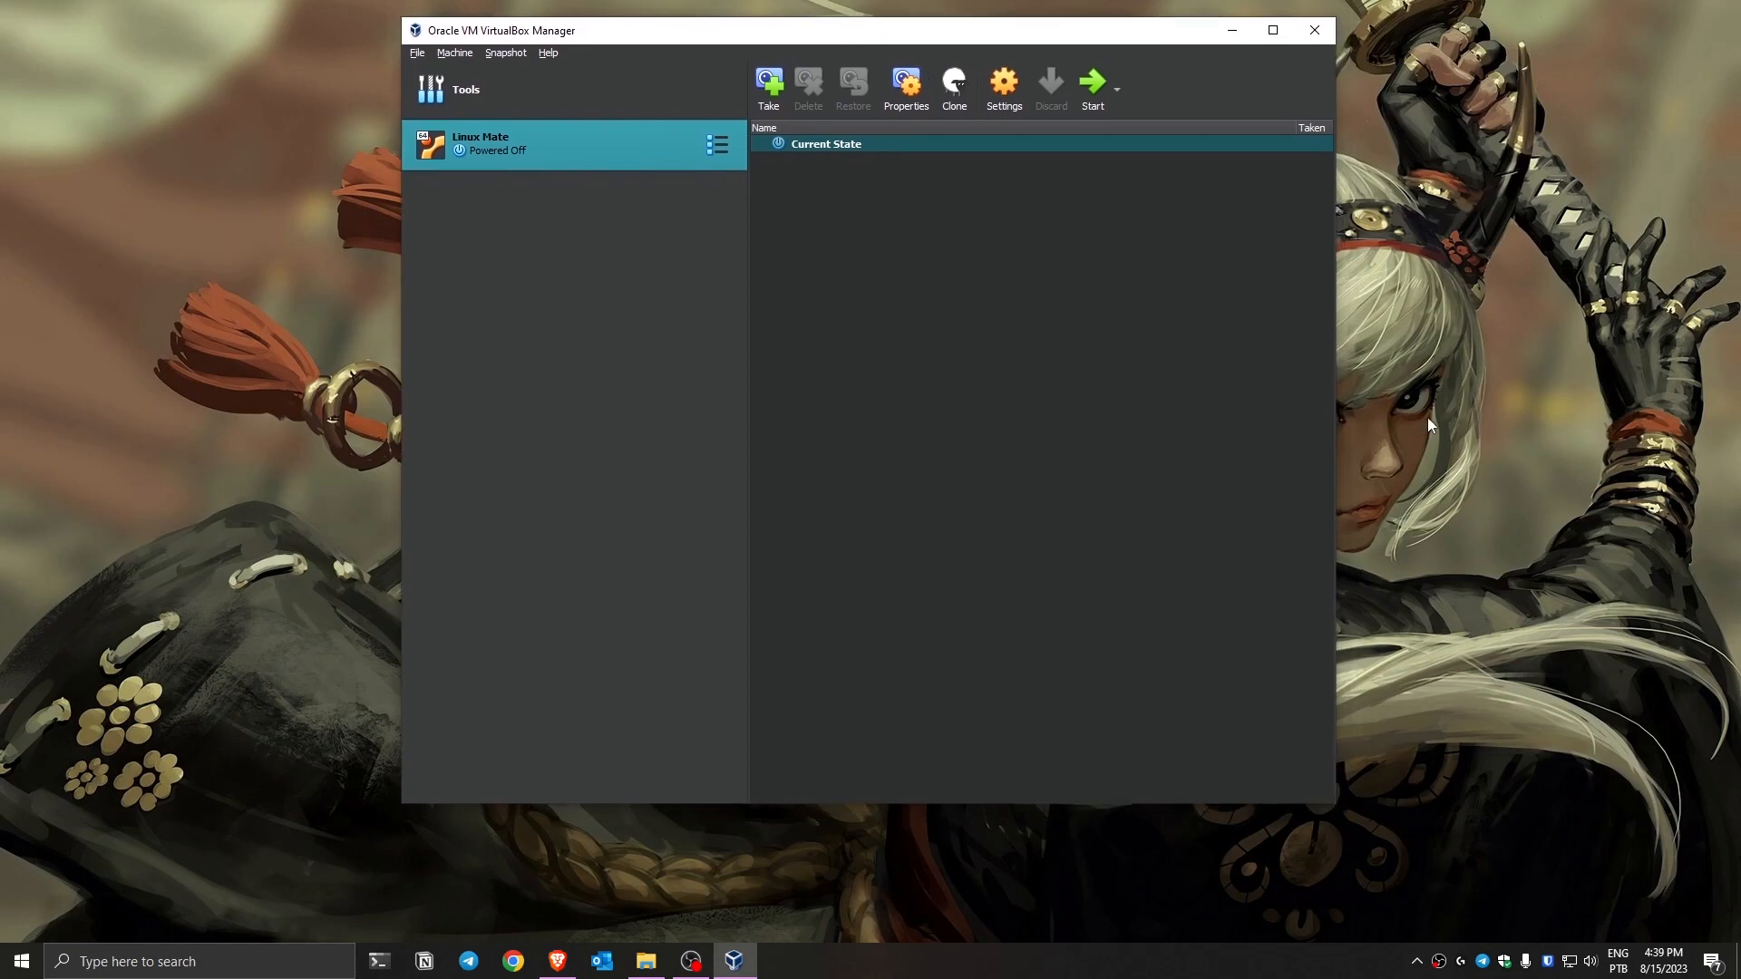
drag(927, 40, 899, 78)
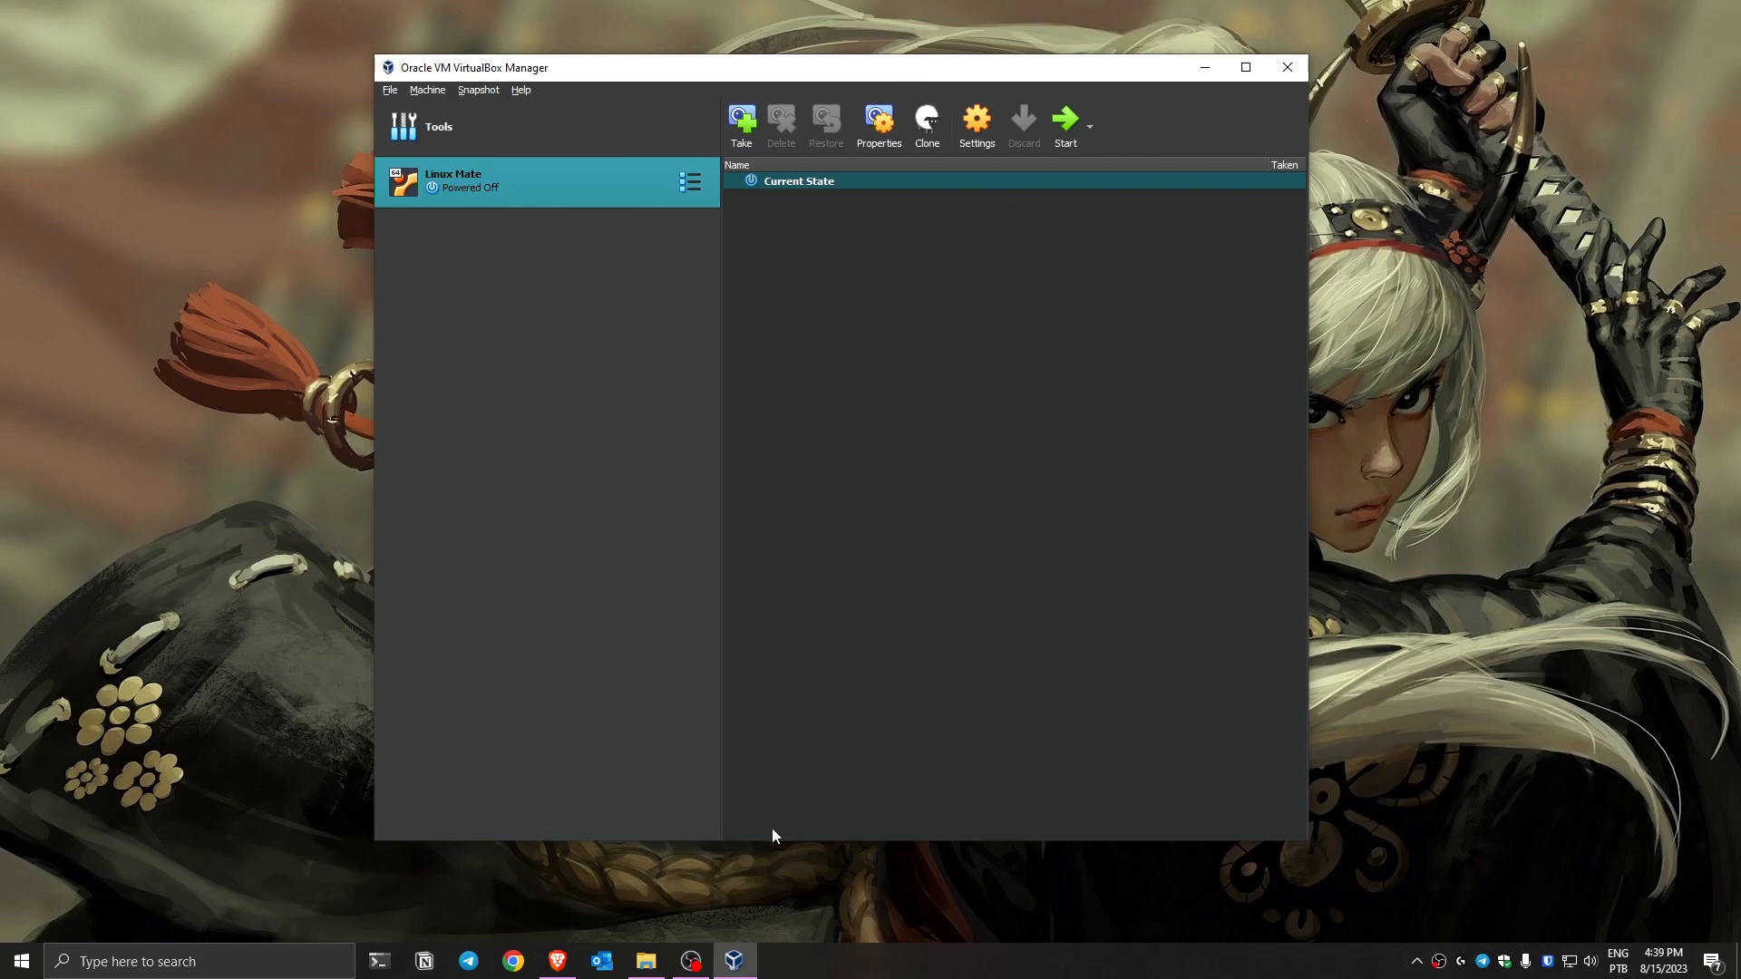
click(703, 965)
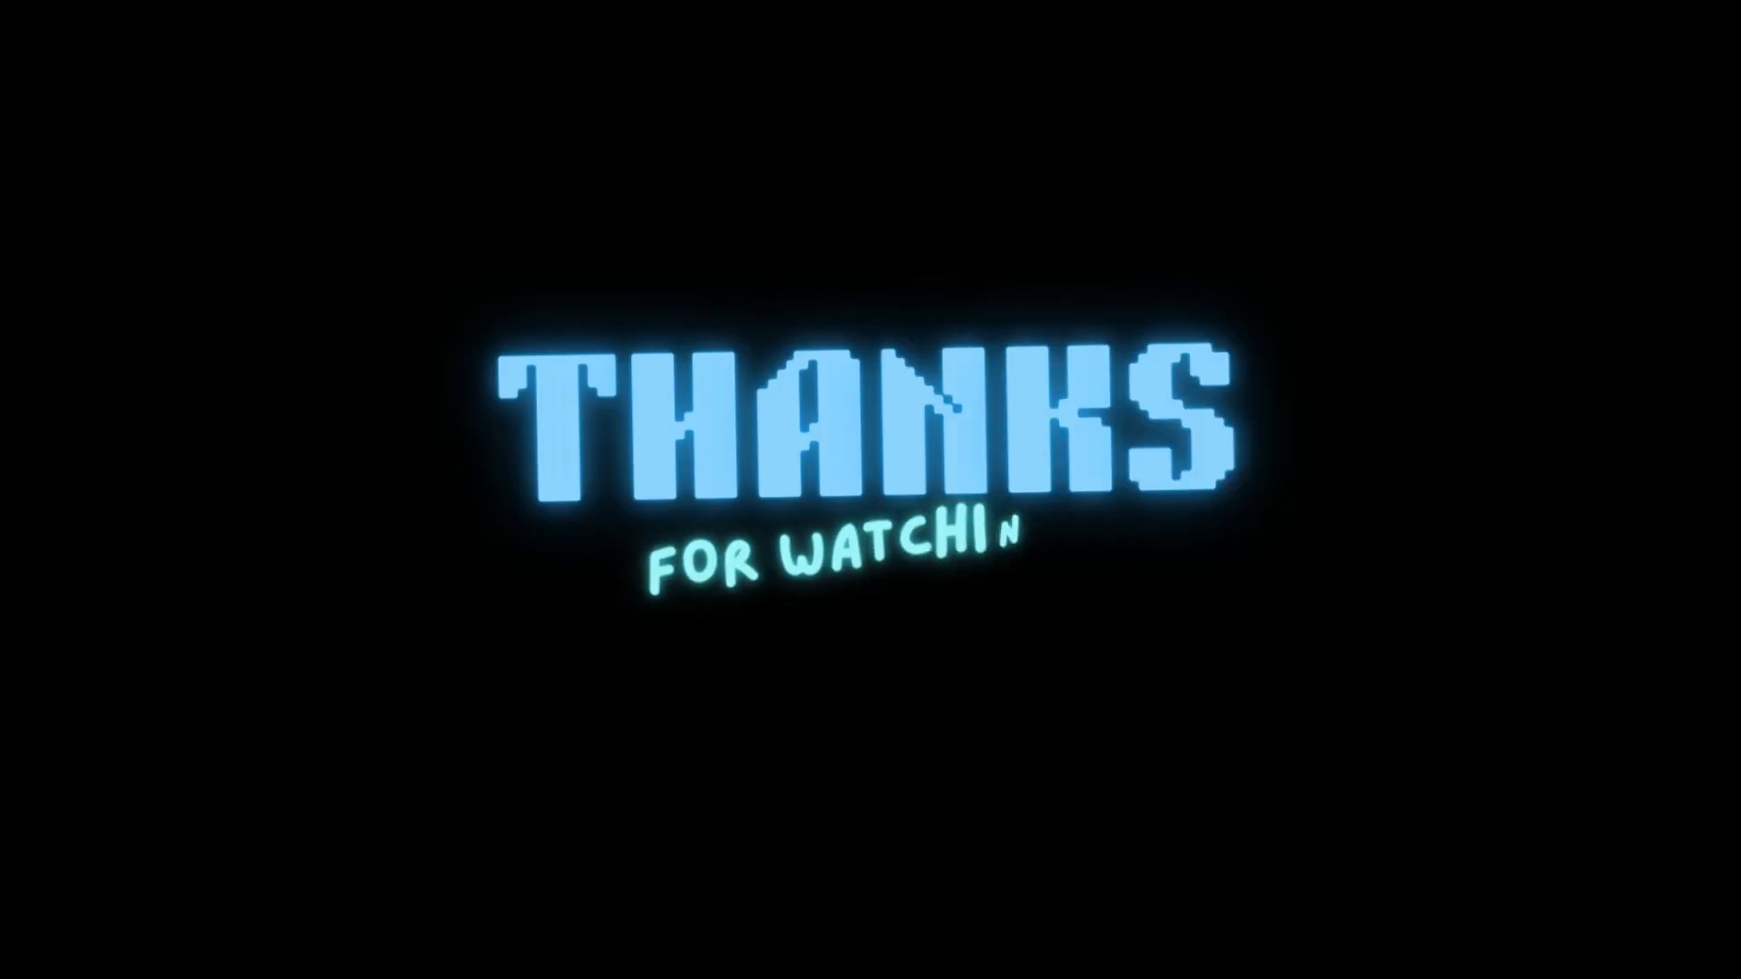